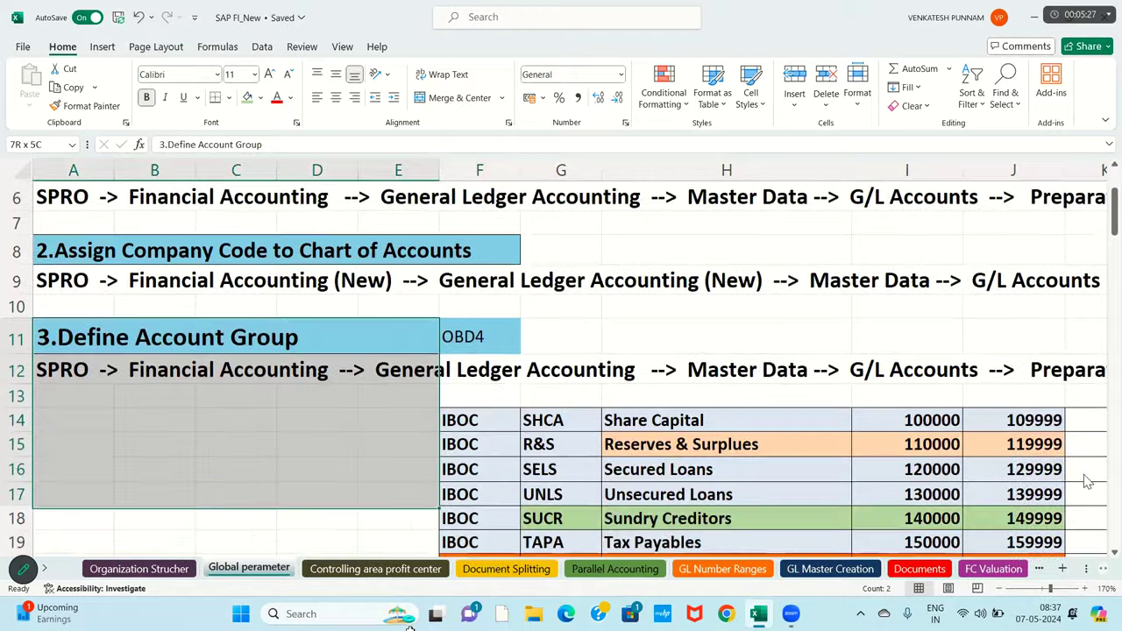
Review the "4.Define Retained Earnings Account" heading and its SPRO path below the account group table.
scroll(406, 462, "up", 5)
scroll(406, 462, "up", 10)
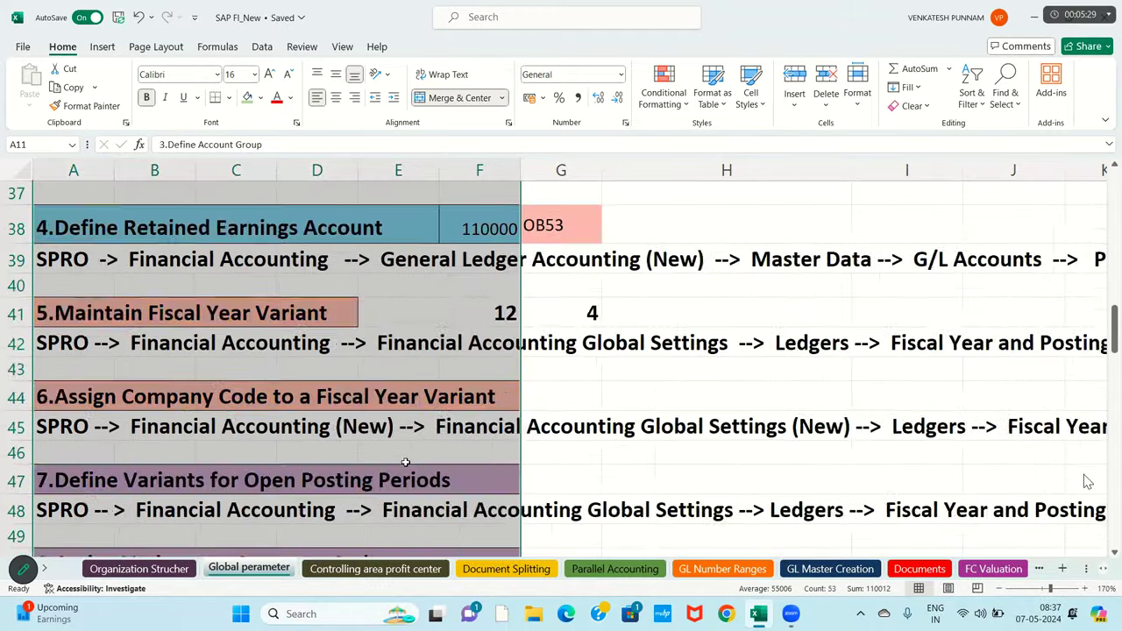
scroll(67, 391, "down", 2)
left_click(67, 391)
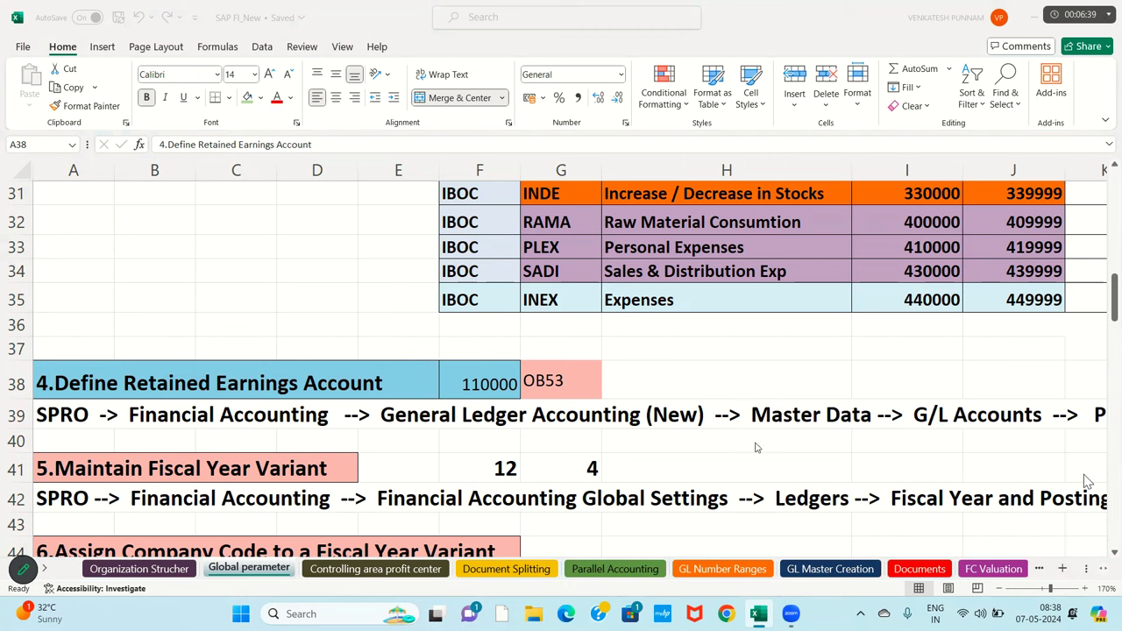
left_click(167, 383)
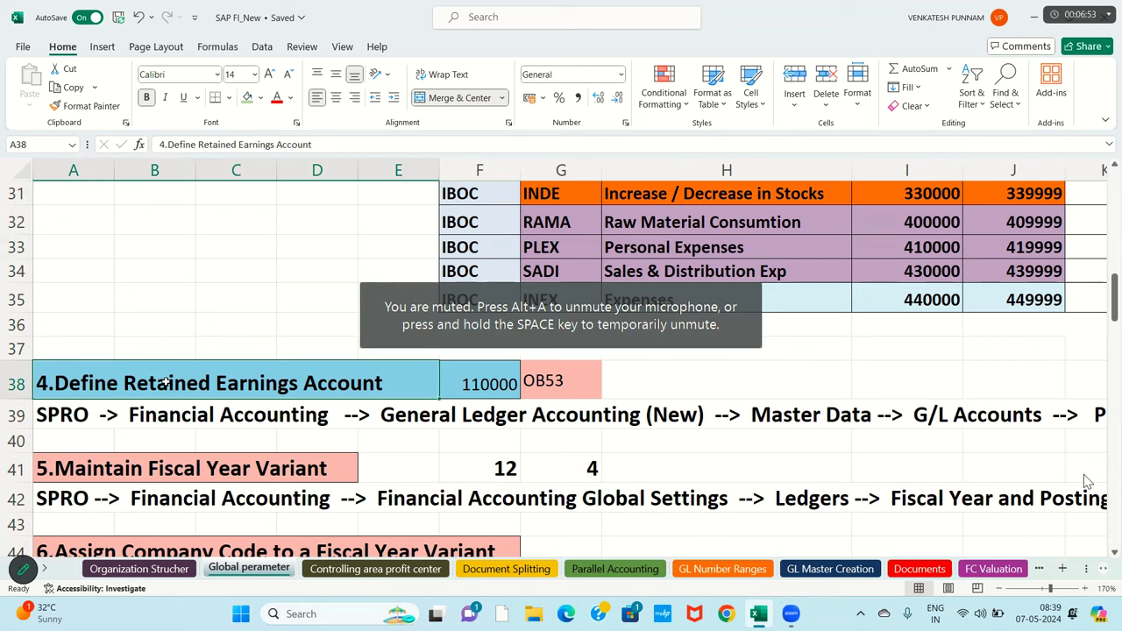
left_click(218, 416)
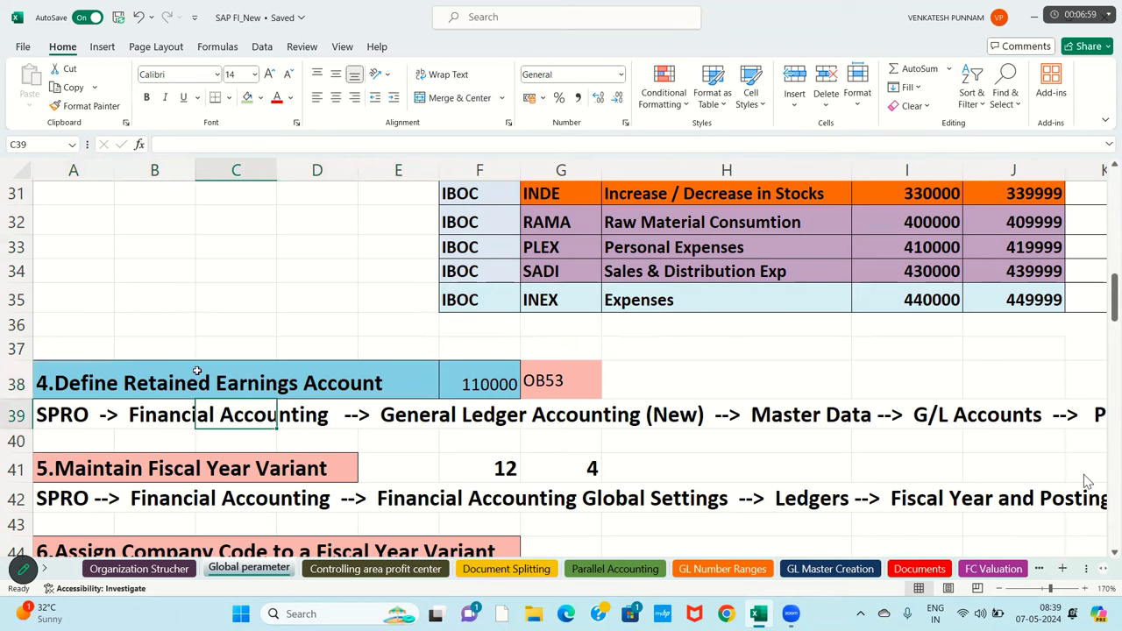
left_click(209, 392)
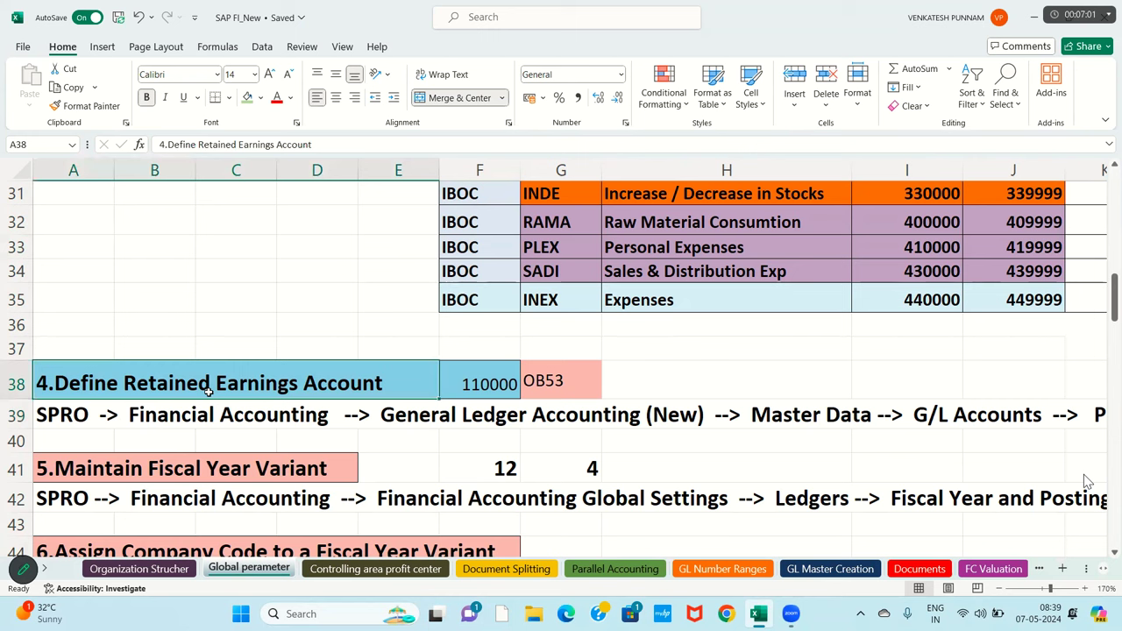
Replace the text in cell U32, in the empty area beside the configuration notes, with "P& L".
key("Right")
key("Right")
key("Right")
key("Right")
key("Right")
key("Right")
key("Right")
key("Right")
key("Right")
key("Right")
key("Right")
key("Right")
key("Right")
key("Right")
key("Right")
key("Right")
key("Right")
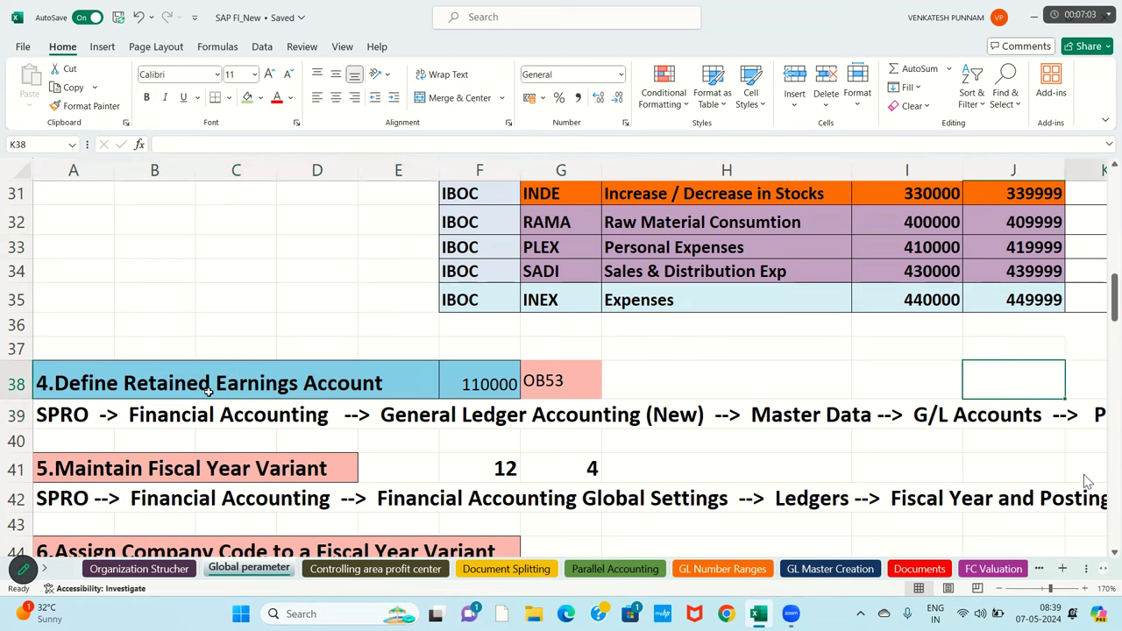
key("Right")
key("Right")
key("Right")
key("Right")
key("Right")
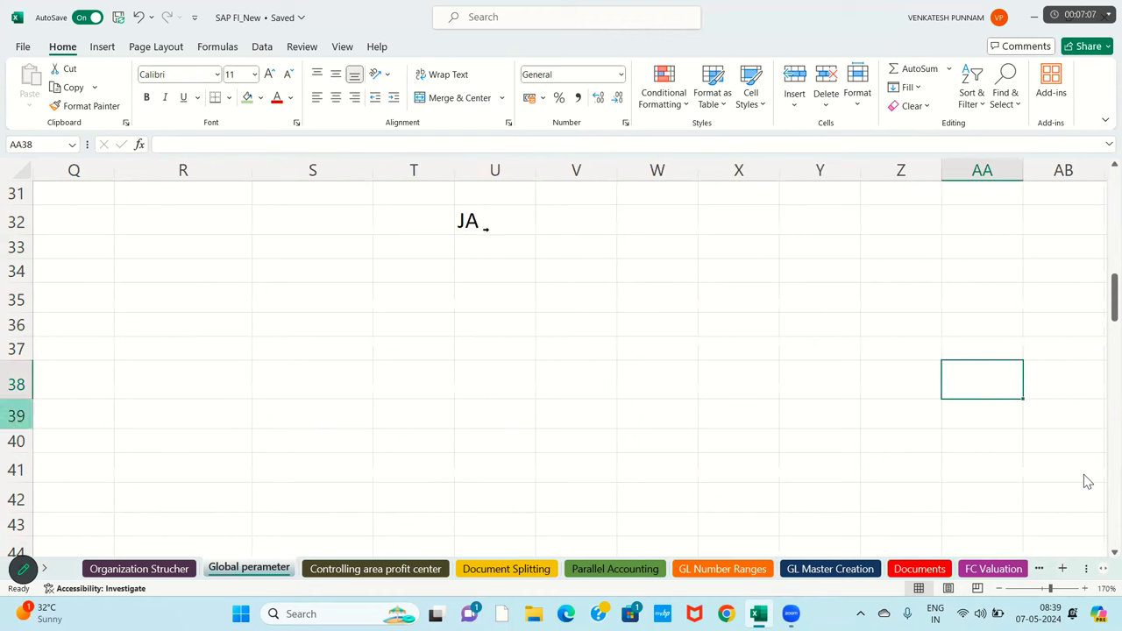
left_click(488, 222)
key("Delete")
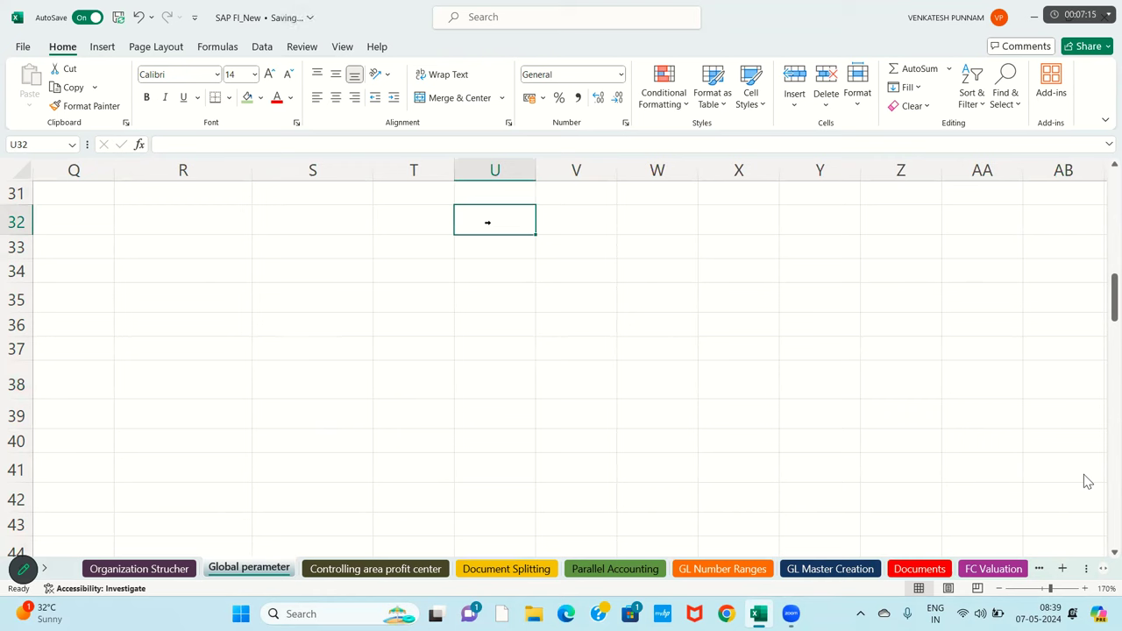
type("P& L")
key("Return")
Enter "Balance Sheet" in cell U36, four rows below the P& L label.
key("Down")
key("Down")
key("Down")
type("balance Sheet")
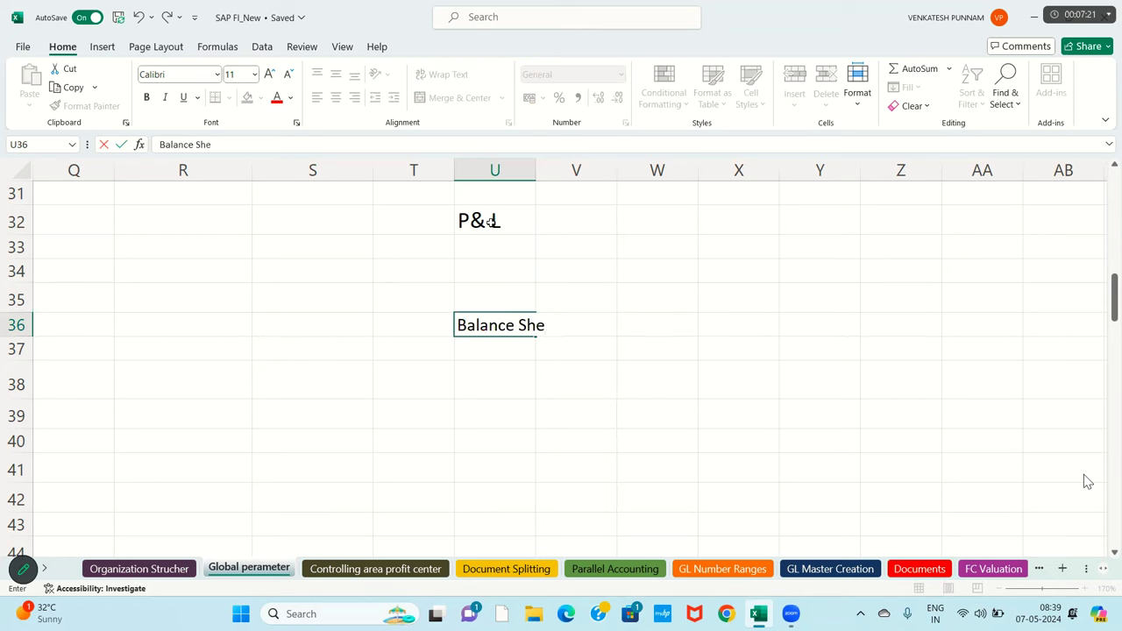
key("Return")
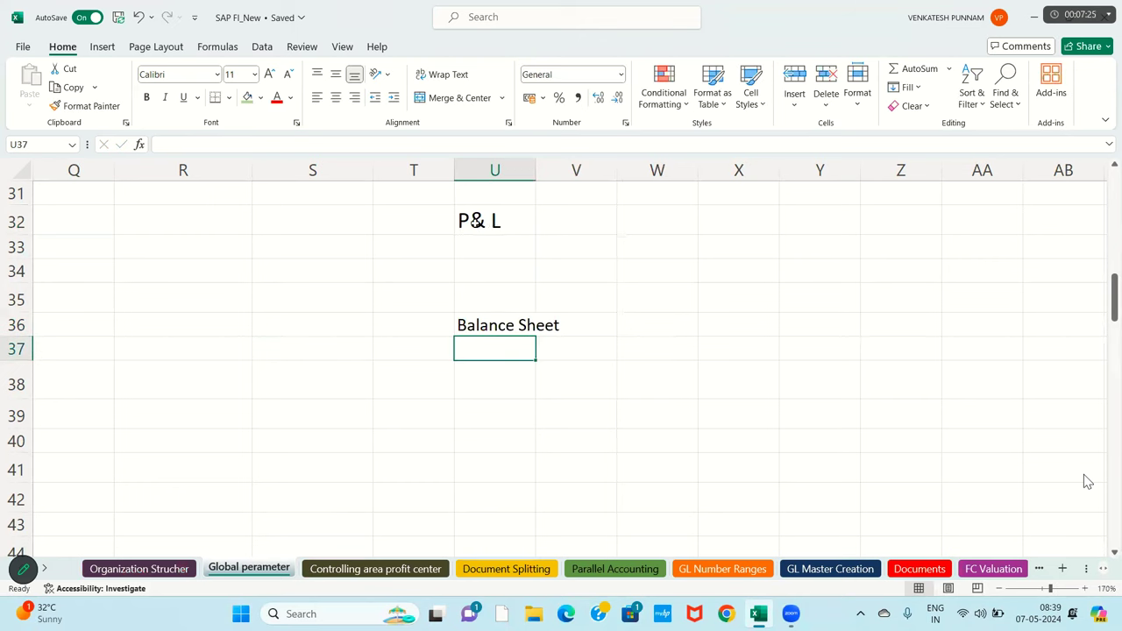
Draw a vertical arrow about 1.35 cm long from the P& L label down towards Balance Sheet.
left_click(476, 230)
left_click(492, 325)
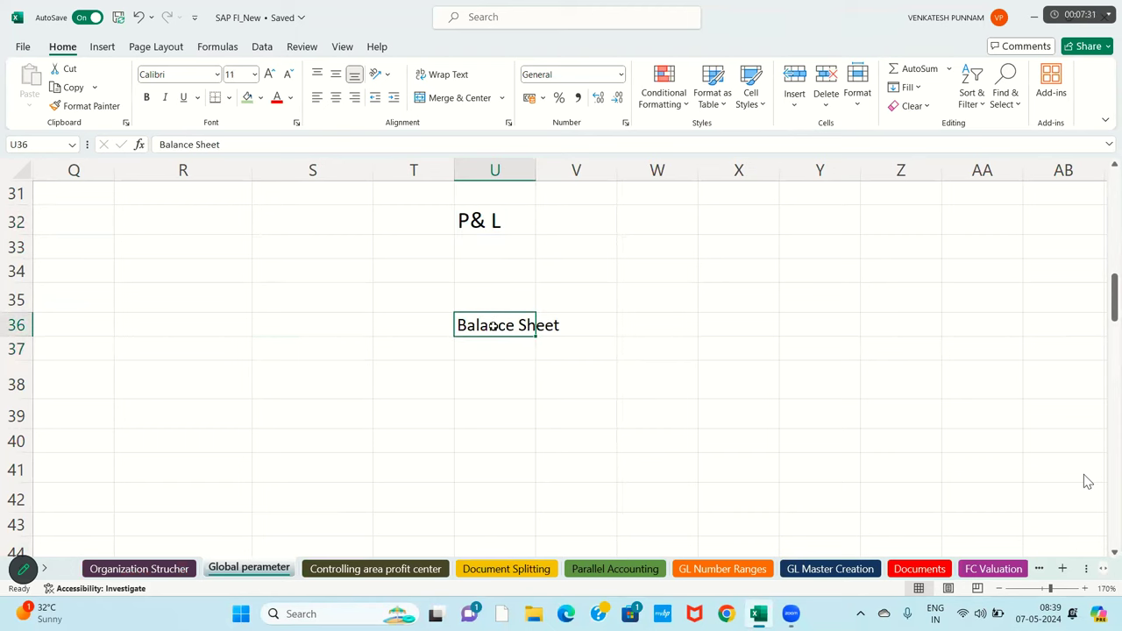
left_click(102, 46)
left_click(224, 68)
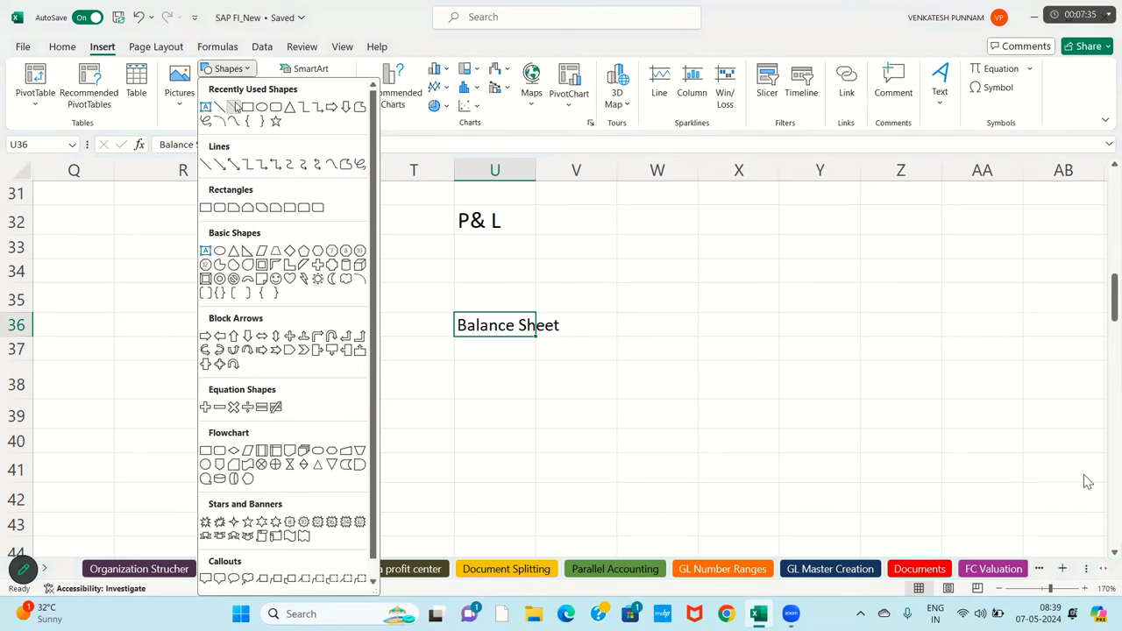
left_click(233, 107)
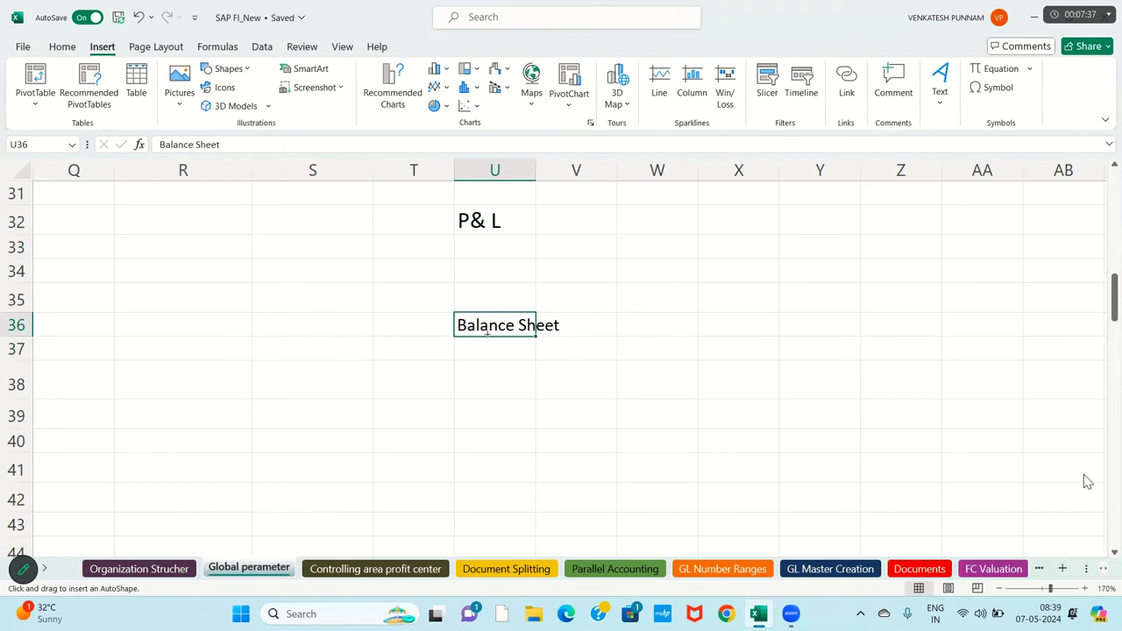
left_click_drag(477, 231, 477, 292)
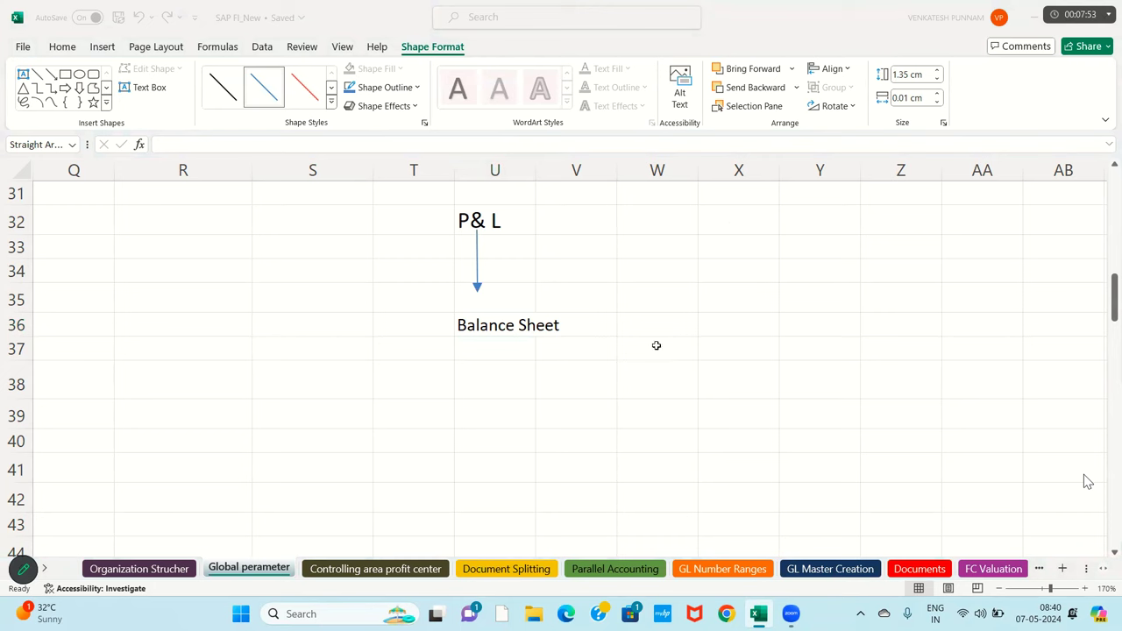
Draw a second arrow branching sideways from the vertical arrow to column V and label it "R.E A/C" in cell V33.
left_click(51, 73)
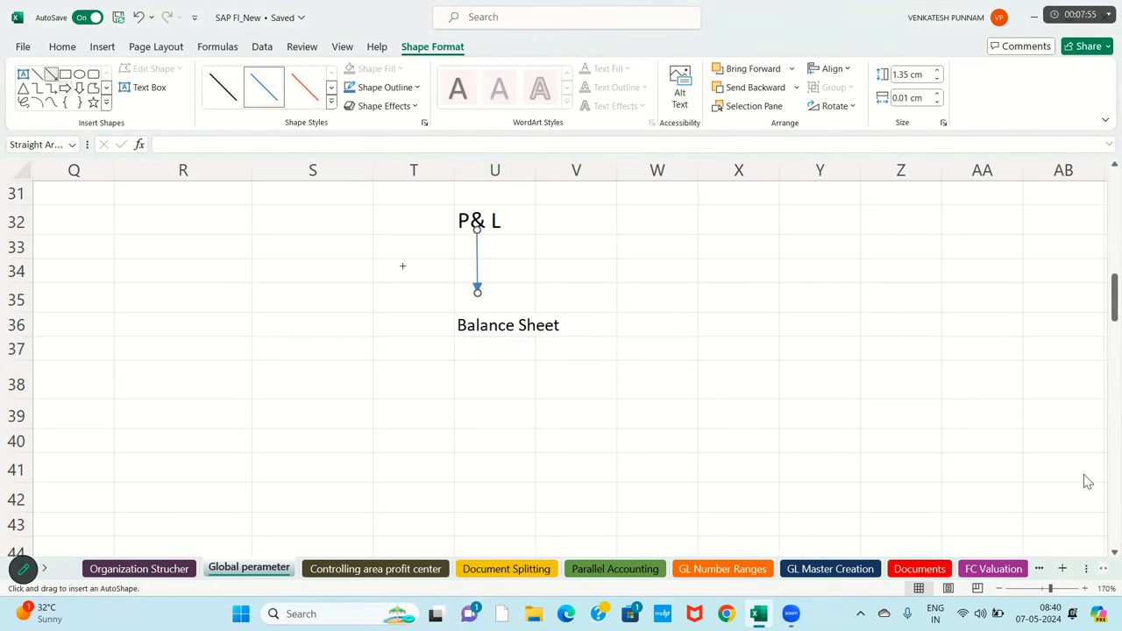
left_click_drag(477, 249, 530, 247)
left_click(568, 254)
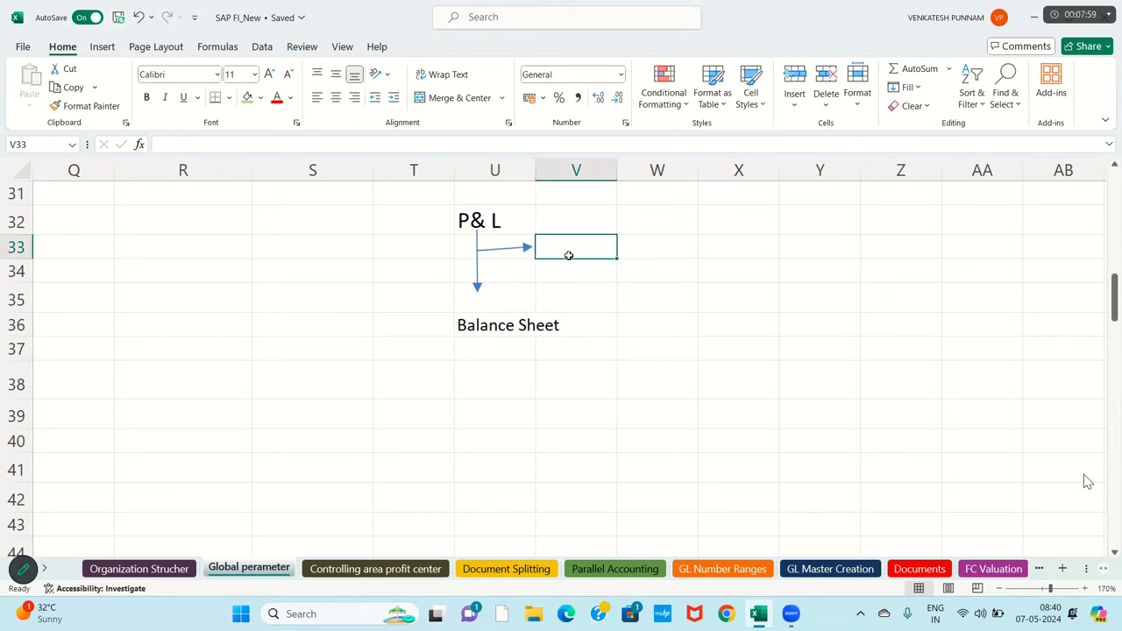
type("R.E A/C")
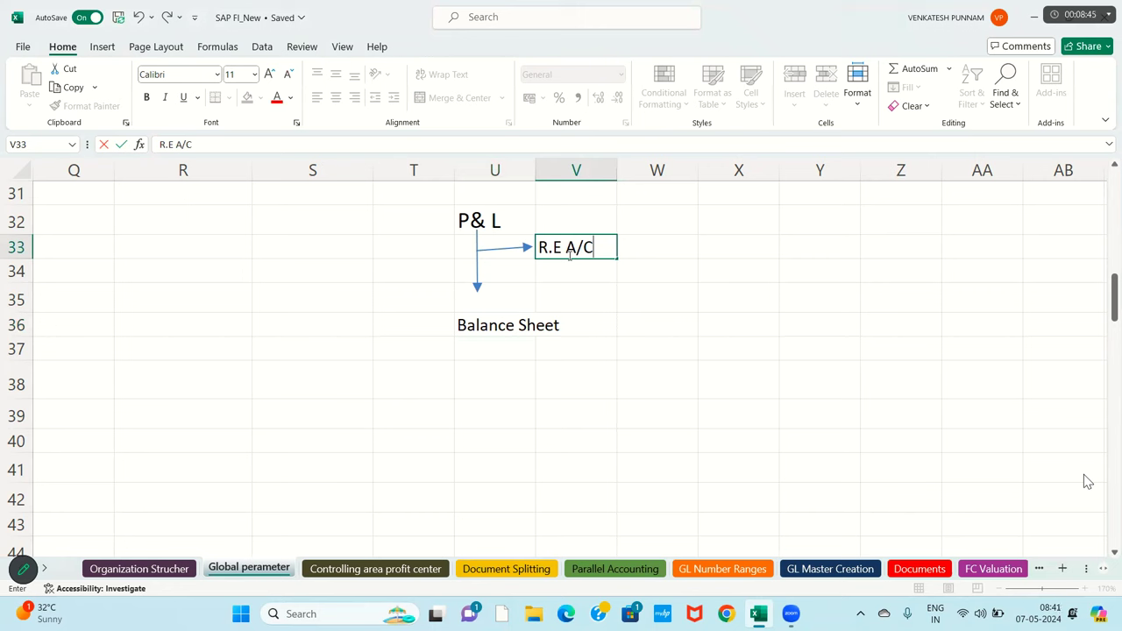
left_click(415, 239)
Examine the diagram linking P& L, R.E A/C and Balance Sheet in cells T32 to W36.
left_click_drag(405, 223, 609, 333)
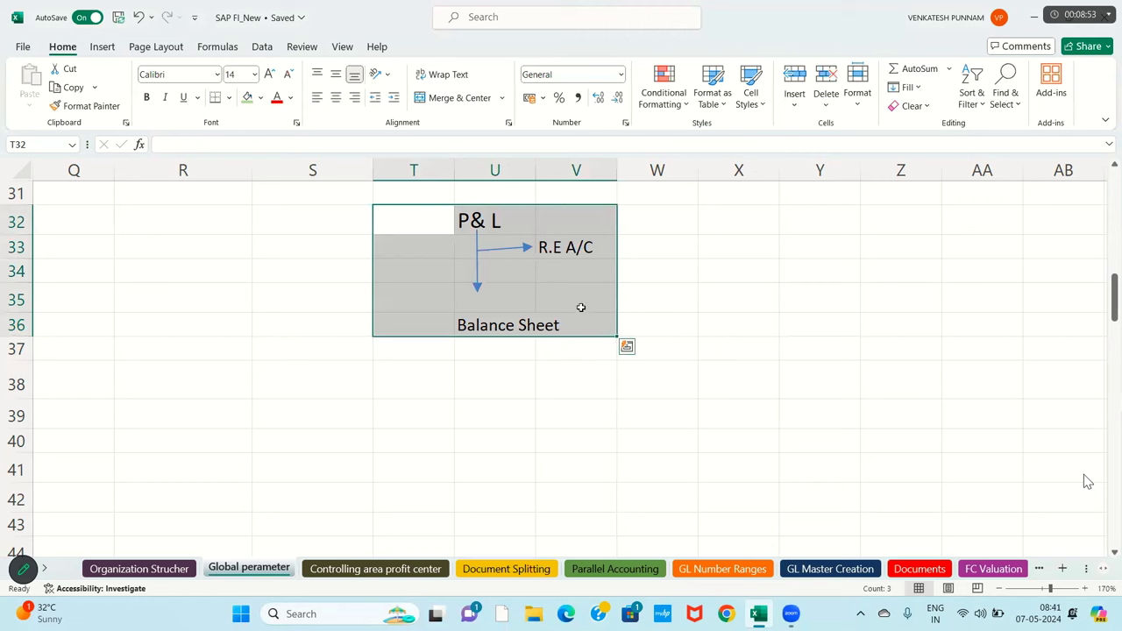
left_click(577, 247)
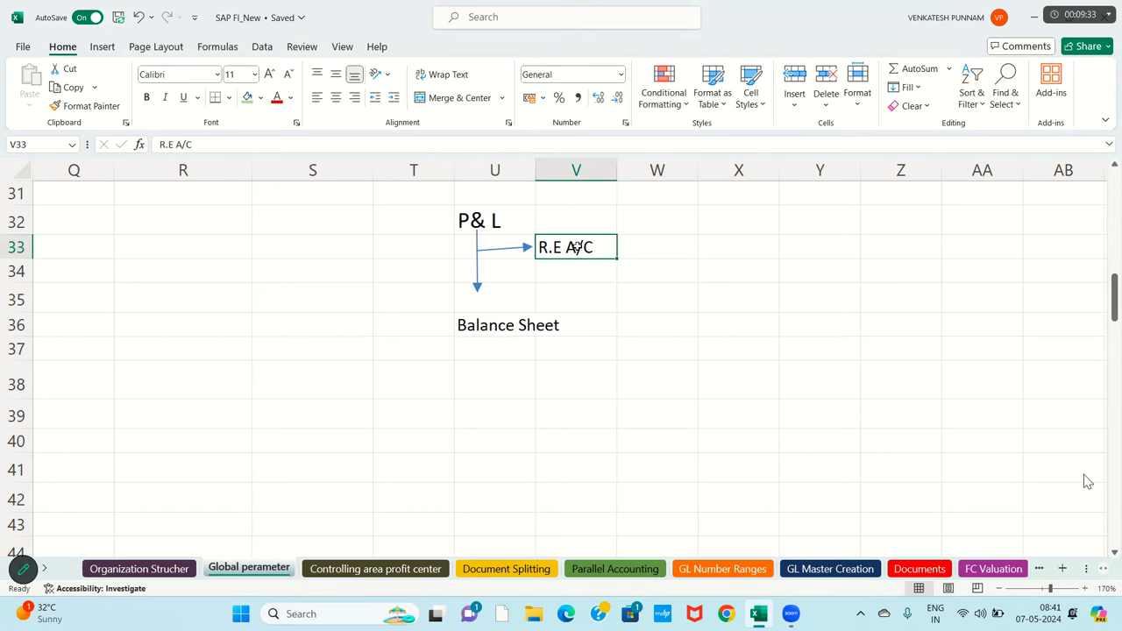
left_click_drag(436, 218, 618, 314)
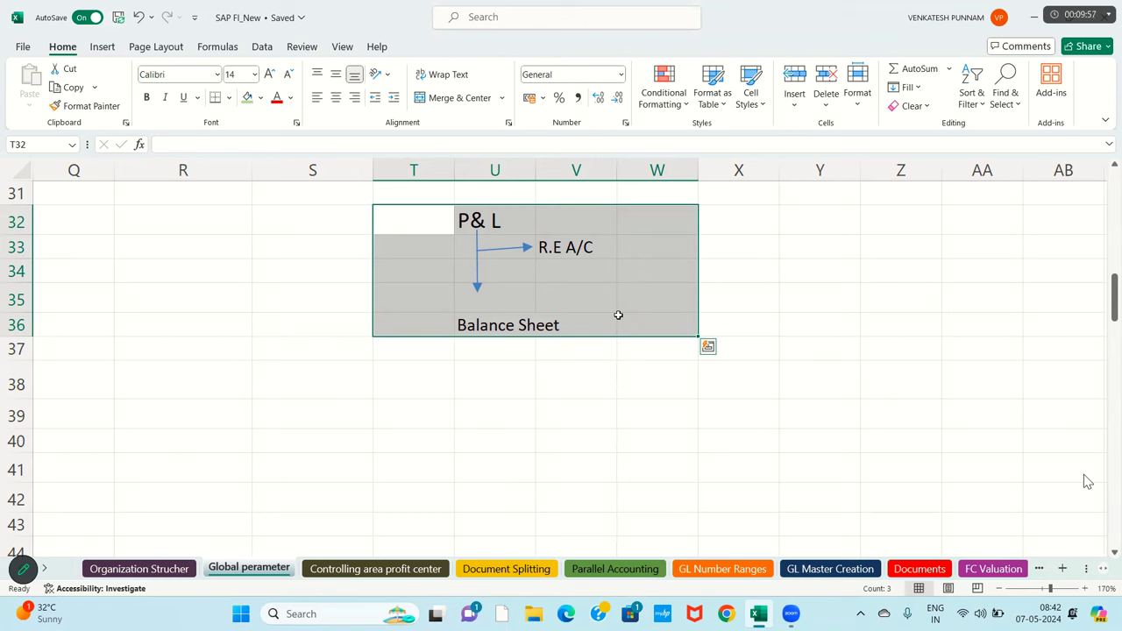
left_click(225, 500)
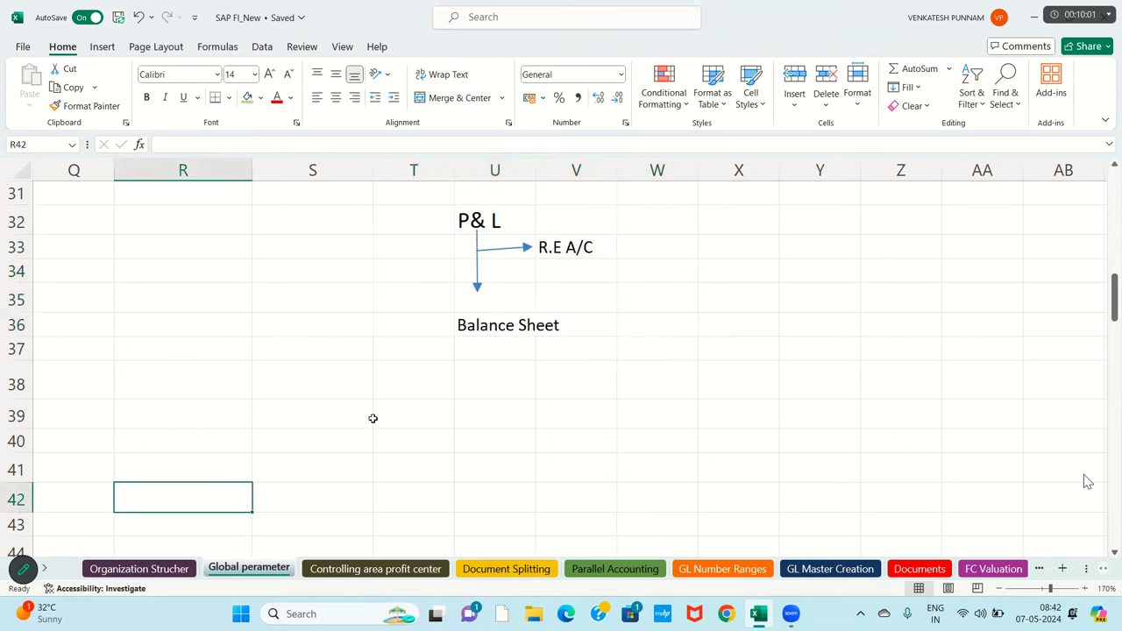
left_click(340, 377)
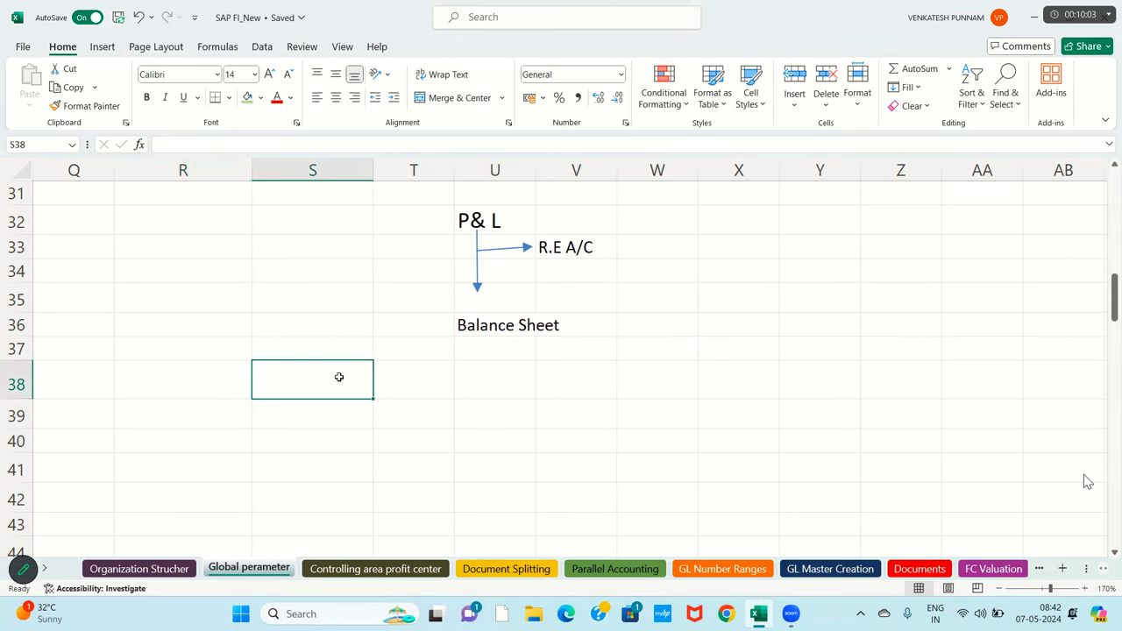
Fill the "Reserves & Surplues" cell H15 in the account group table with light green.
key("Left")
key("Left")
key("Left")
key("Left")
key("Left")
key("Left")
key("Left")
key("Left")
key("Left")
key("Left")
key("Left")
key("Left")
key("Left")
key("Left")
key("Left")
key("Left")
key("Left")
key("Left")
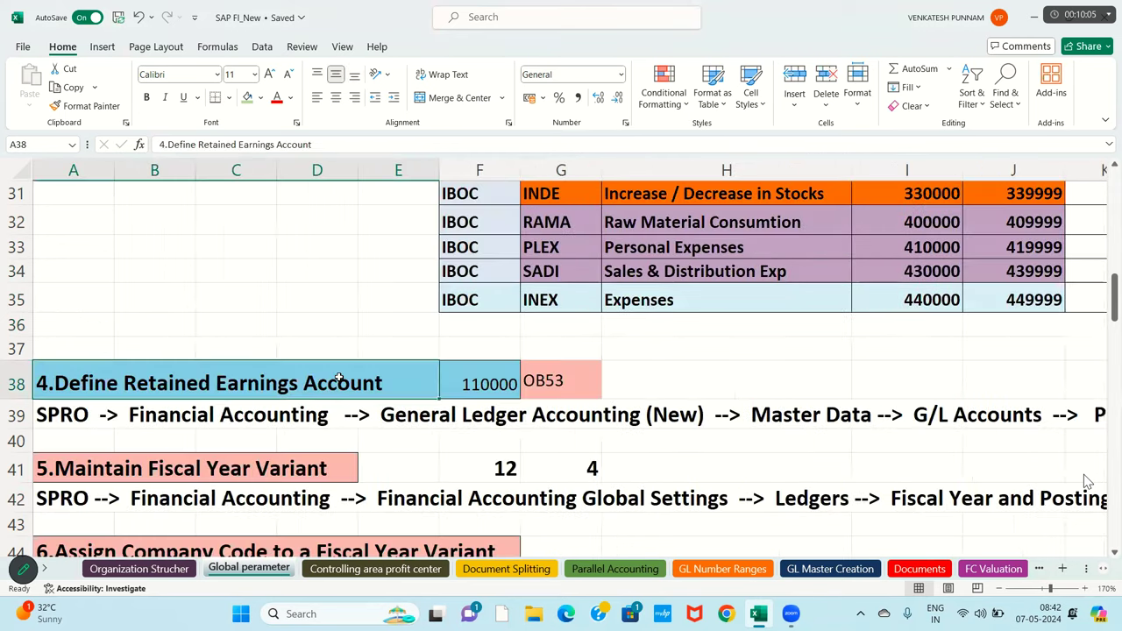
key("Up")
key("Up")
key("Up")
key("Up")
key("Up")
key("Up")
key("Up")
key("Up")
key("Up")
key("Up")
key("Up")
key("Up")
key("Up")
key("Up")
key("Up")
key("Up")
key("Up")
key("Up")
key("Up")
key("Up")
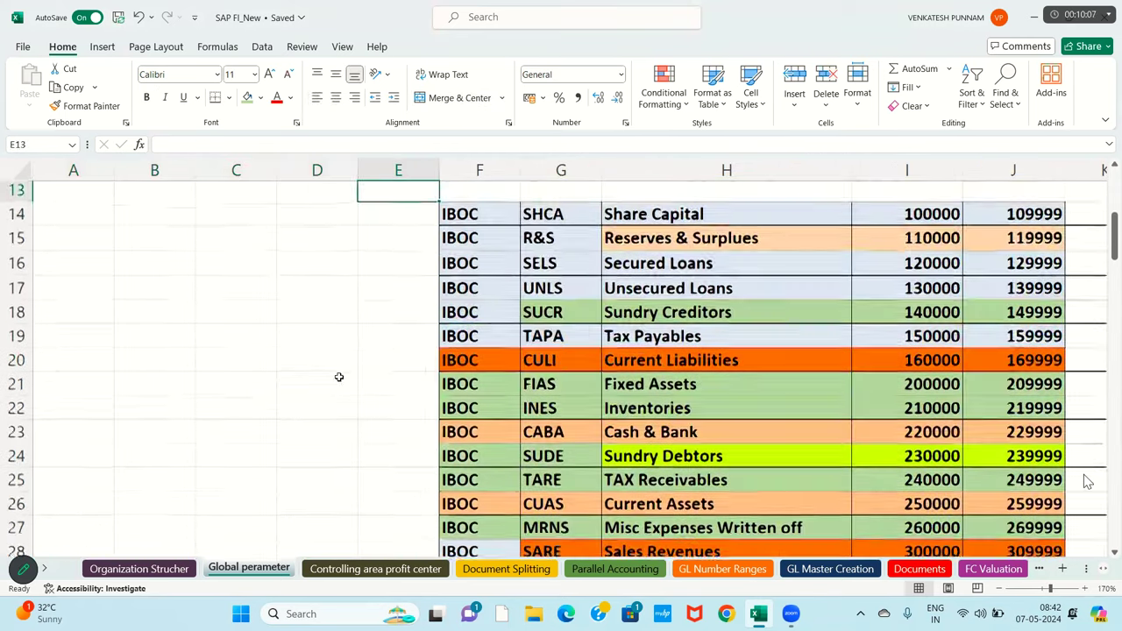
key("Up")
key("Up")
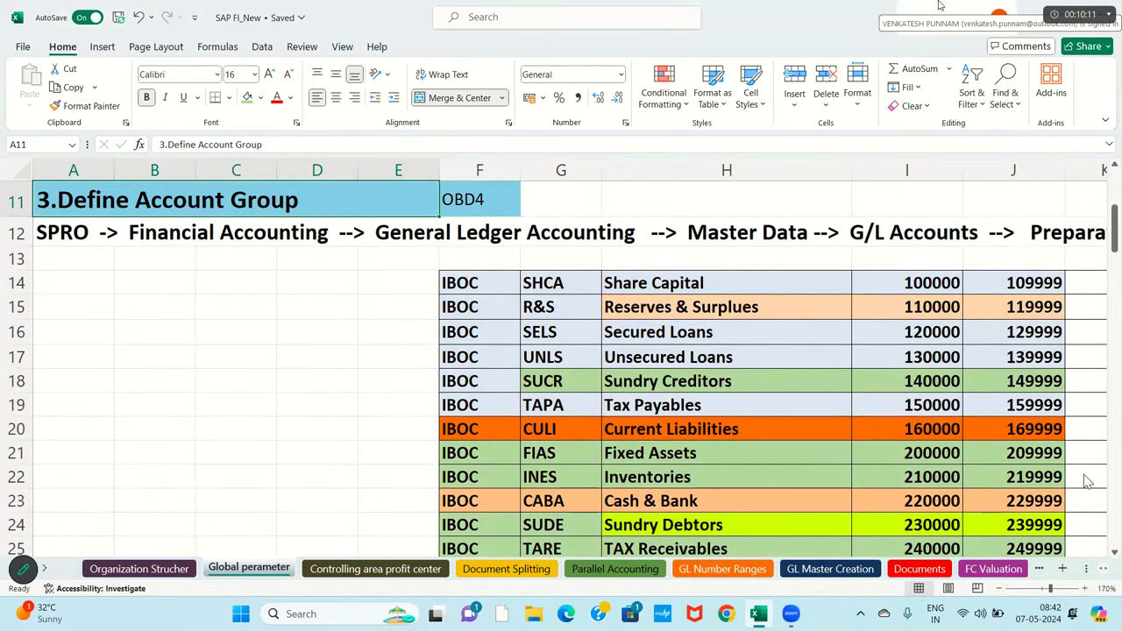
left_click_drag(565, 298, 889, 310)
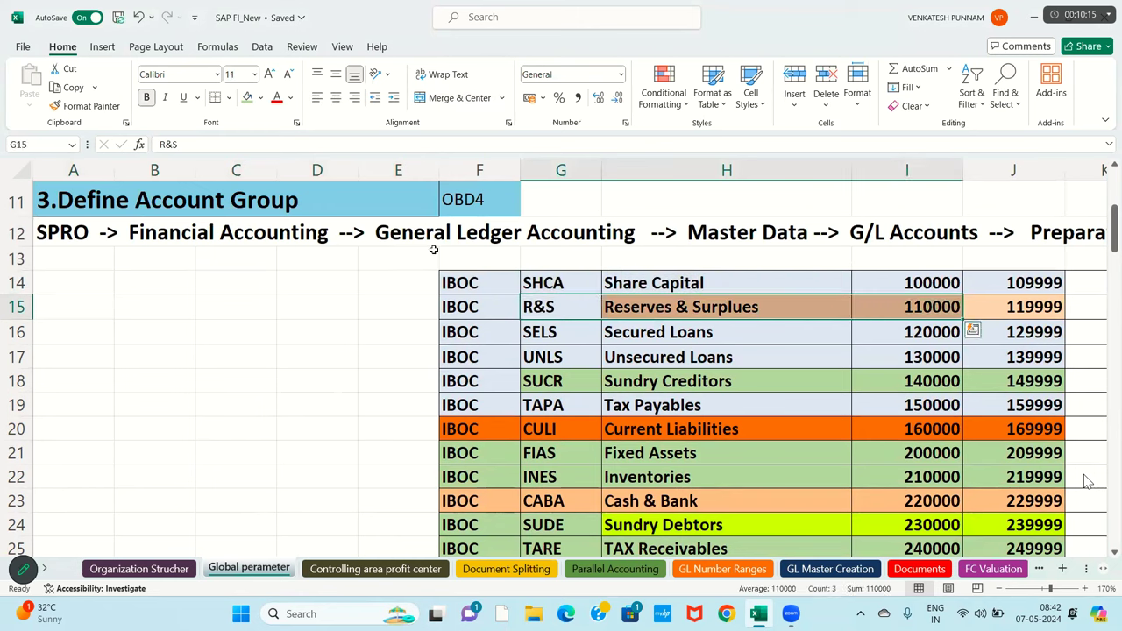
key("Right")
left_click(249, 97)
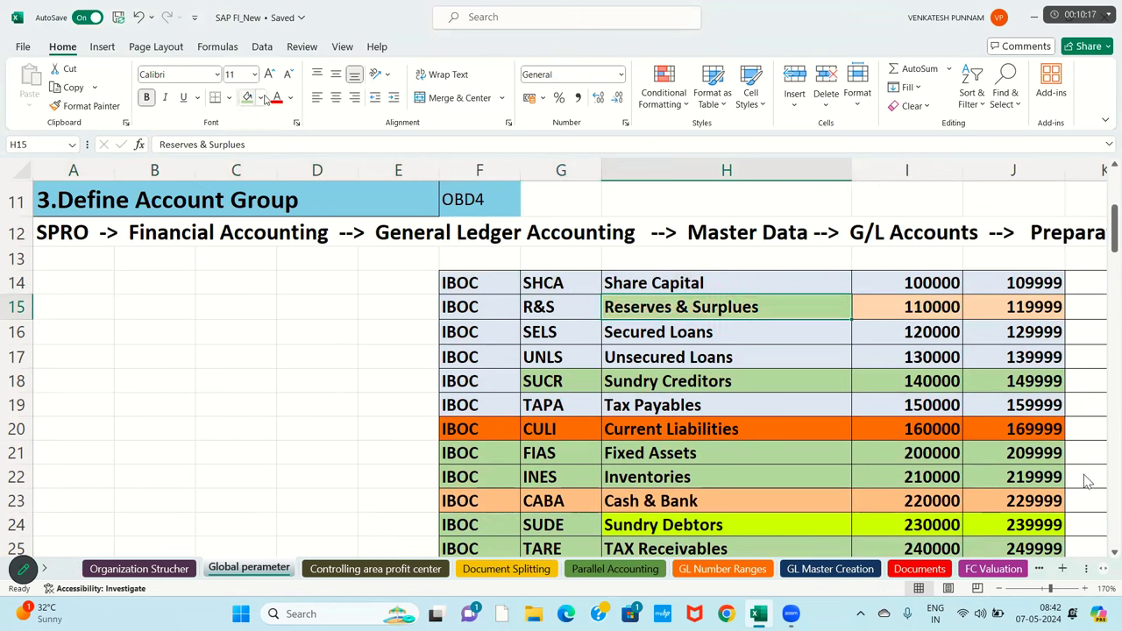
left_click(261, 97)
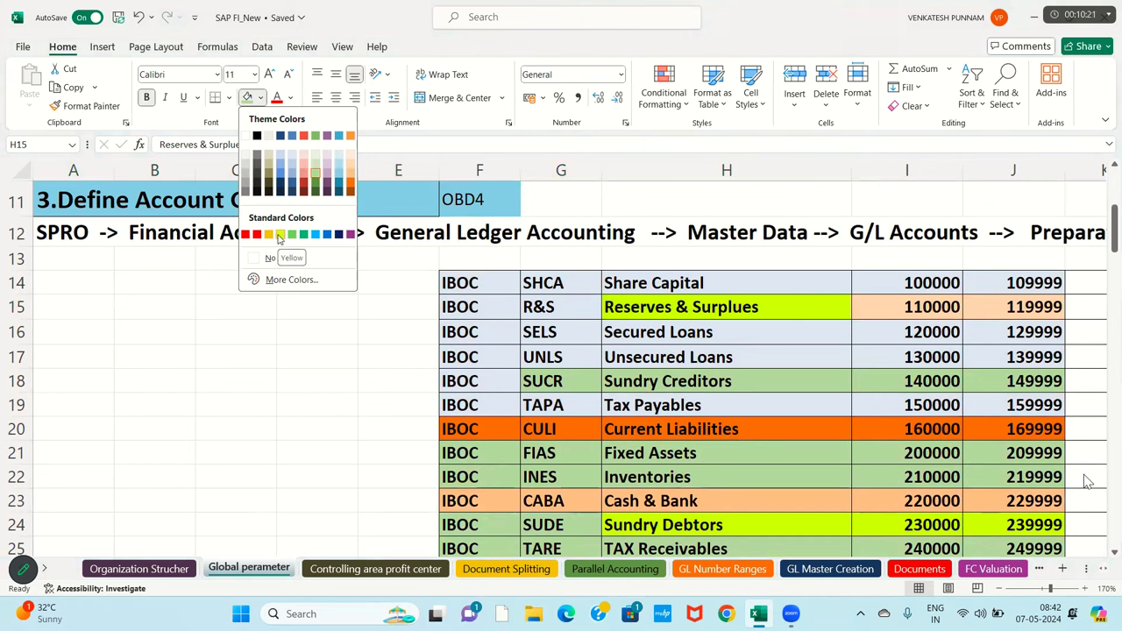
left_click(248, 349)
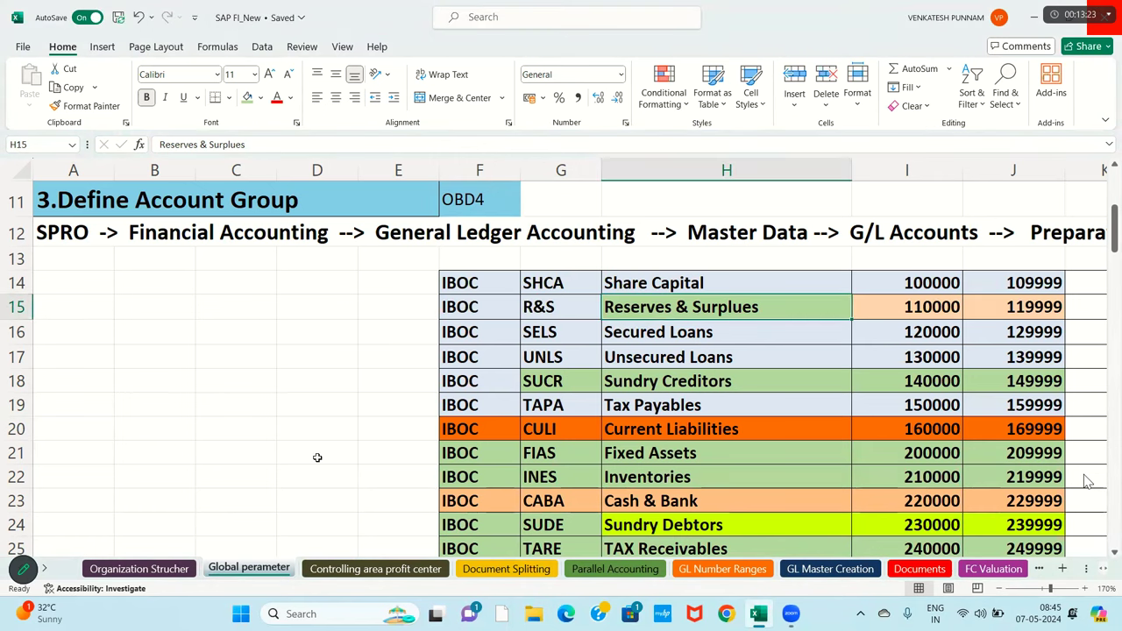
Clear the two values in cells F41 and G41 beside the "5.Maintain Fiscal Year Variant" heading.
key("Home")
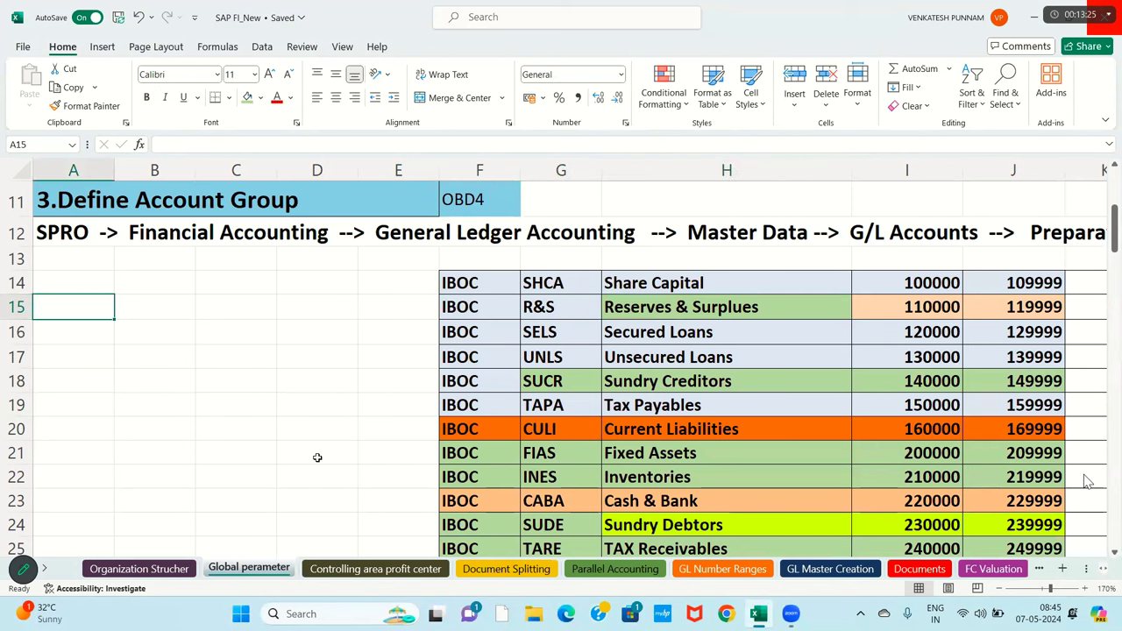
key("Down")
key("Down")
key("Down")
key("Down")
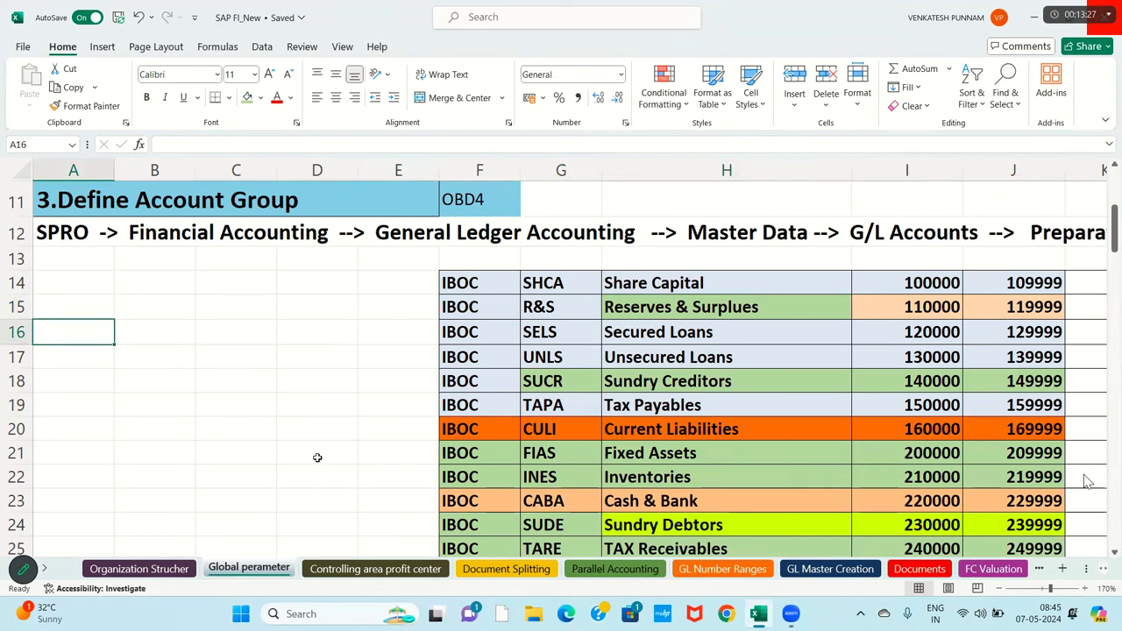
key("Down")
key("Down")
key("Down")
key("Down")
key("Down")
key("Down")
key("Down")
key("Down")
key("Down")
key("Down")
key("Down")
key("Down")
key("Down")
key("Down")
key("Down")
key("Down")
key("Down")
key("Down")
key("Down")
key("Down")
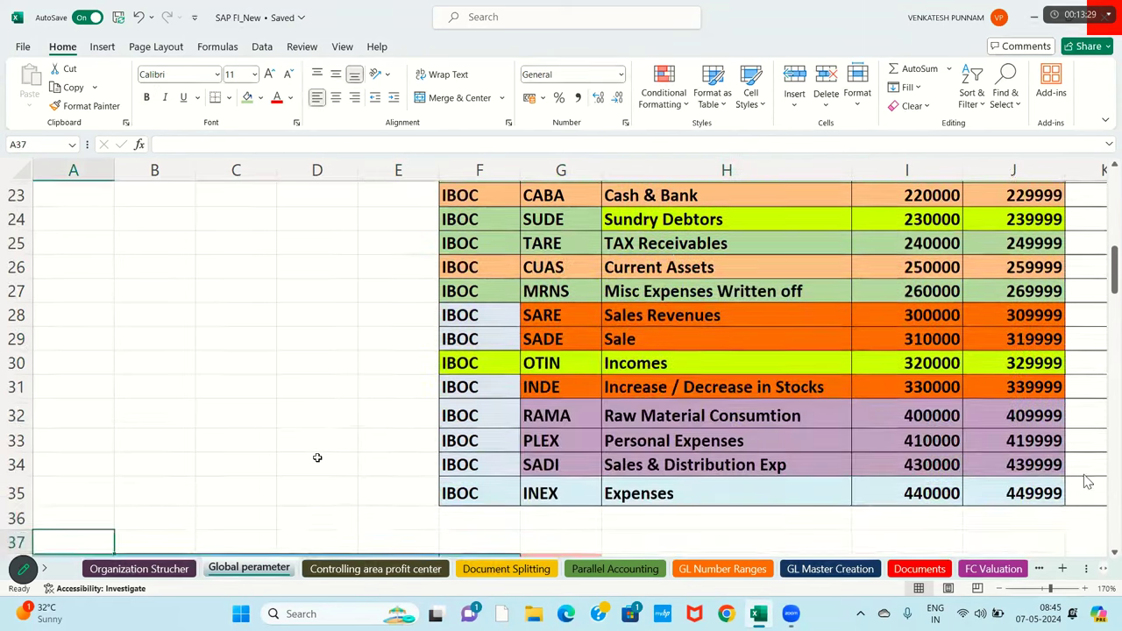
key("Down")
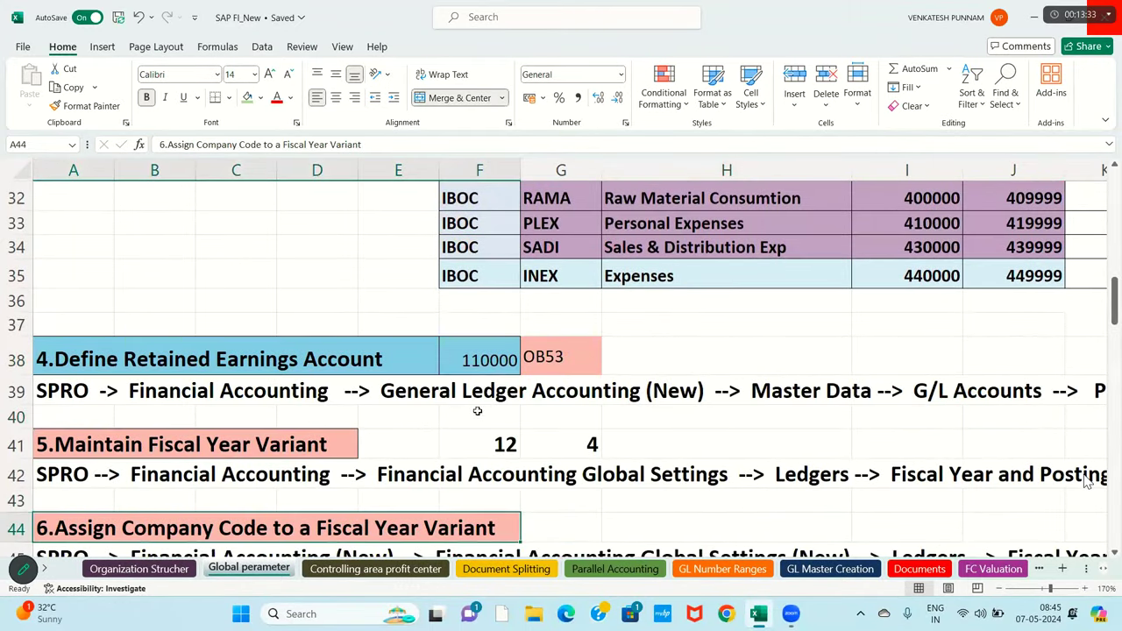
left_click_drag(504, 444, 542, 443)
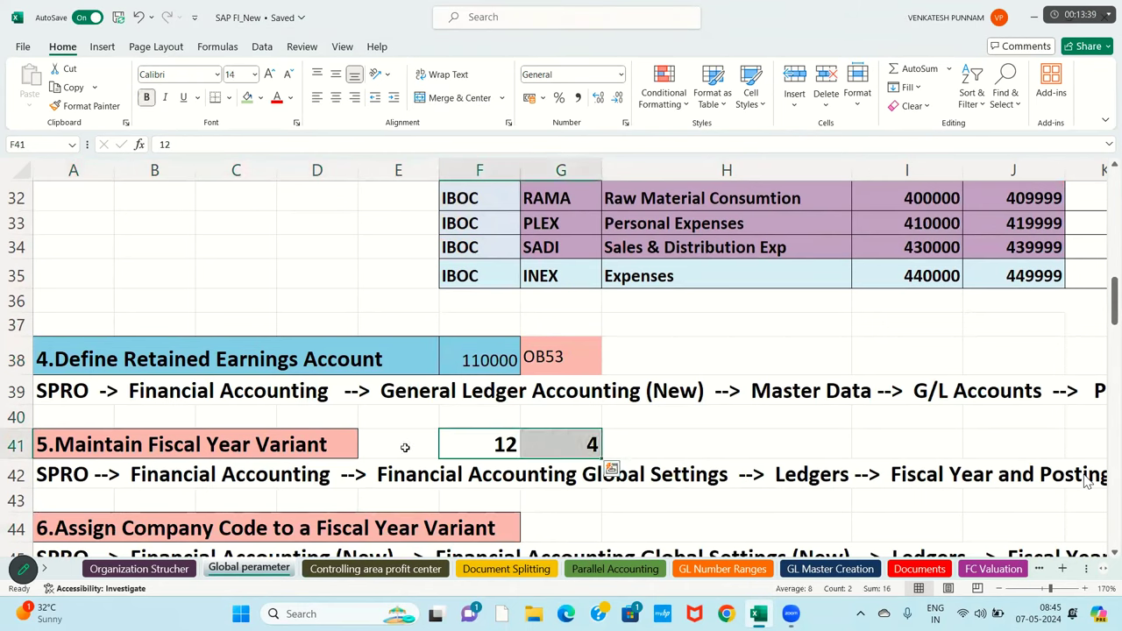
key("Delete")
key("Left")
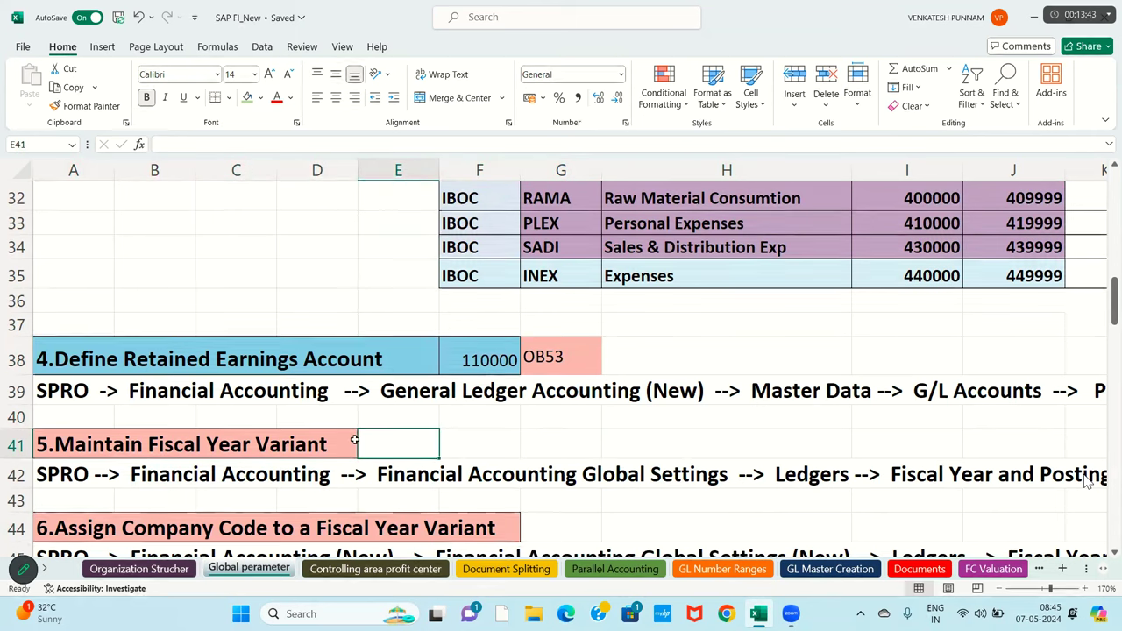
Examine the "4.Define Retained Earnings Account" heading in row 38 together with its transaction code in cell G38.
scroll(370, 447, "up", 1)
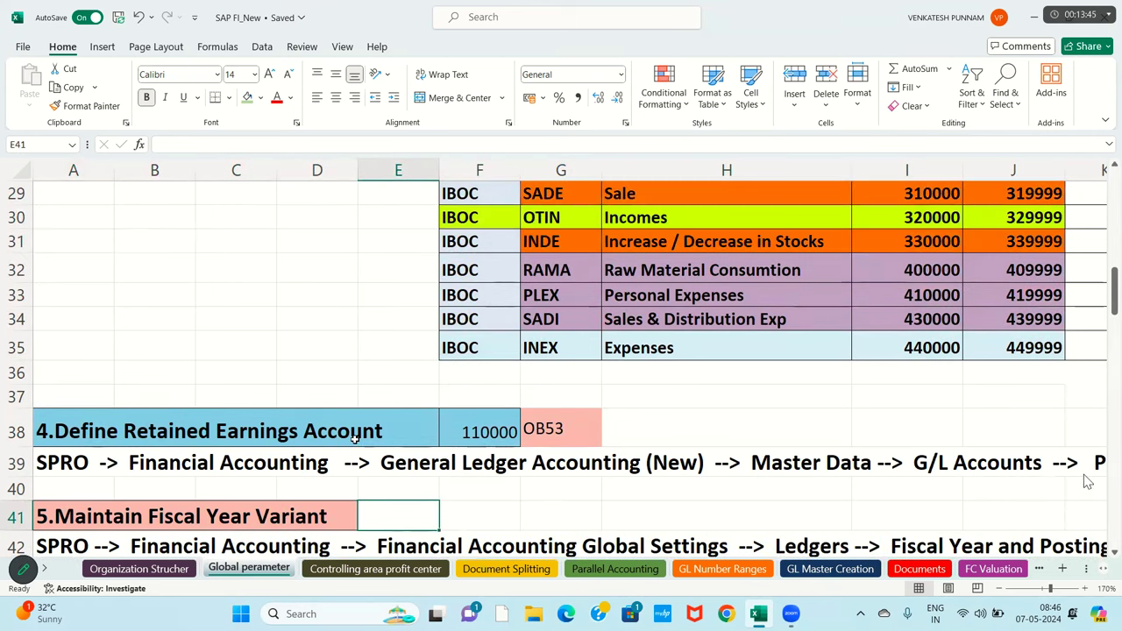
left_click(320, 432)
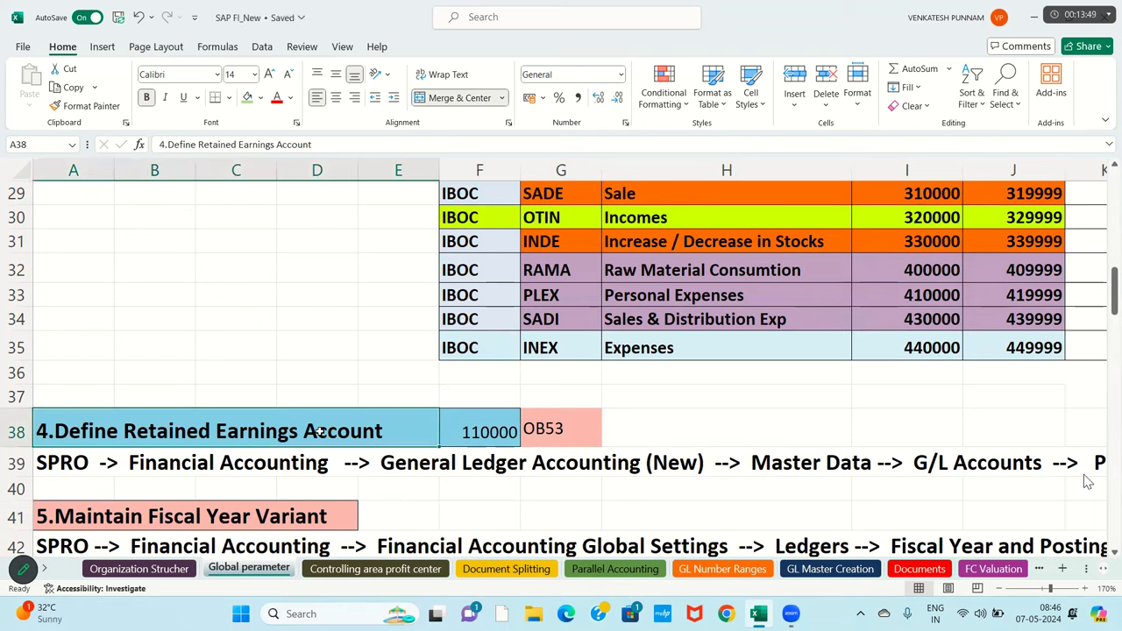
left_click(555, 431)
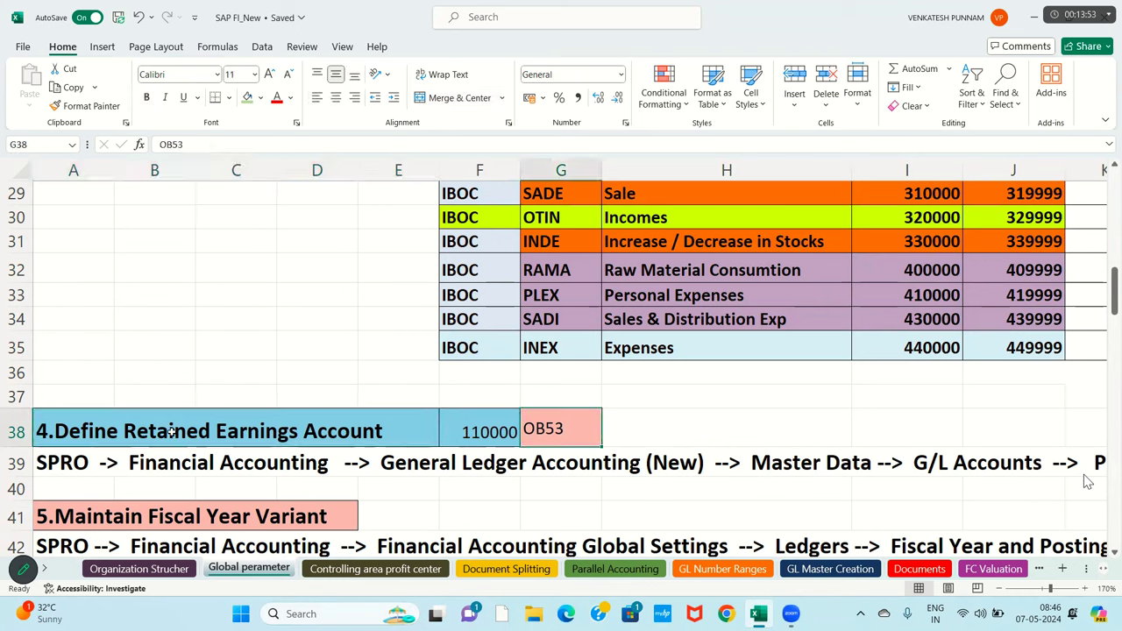
left_click(62, 427)
left_click_drag(75, 399, 307, 396)
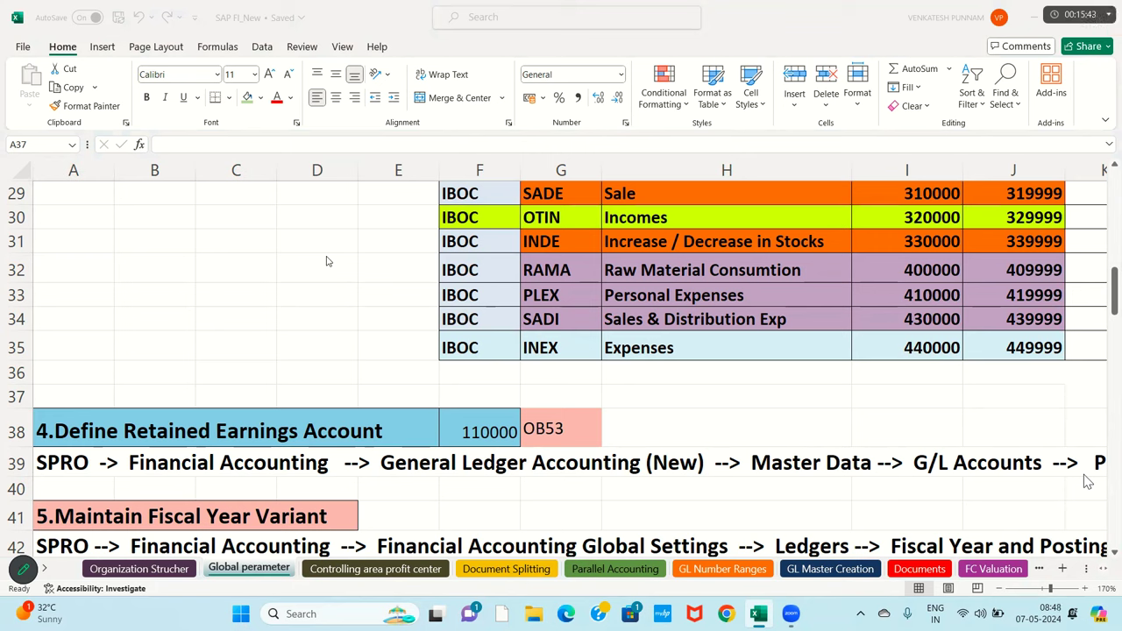
left_click(422, 388, "shift")
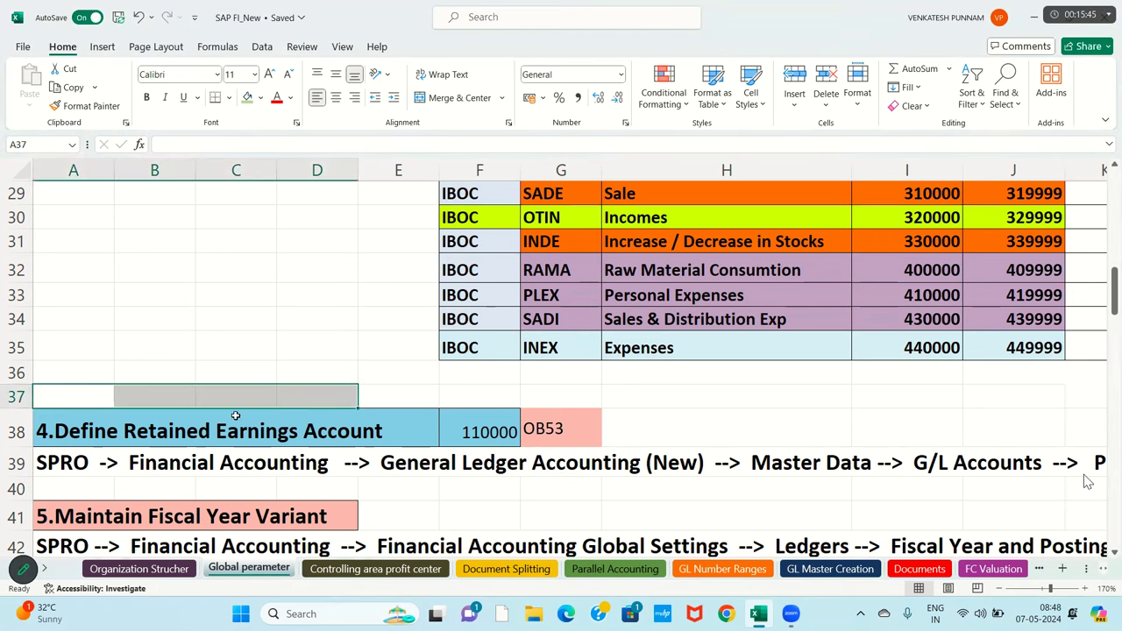
left_click(164, 433)
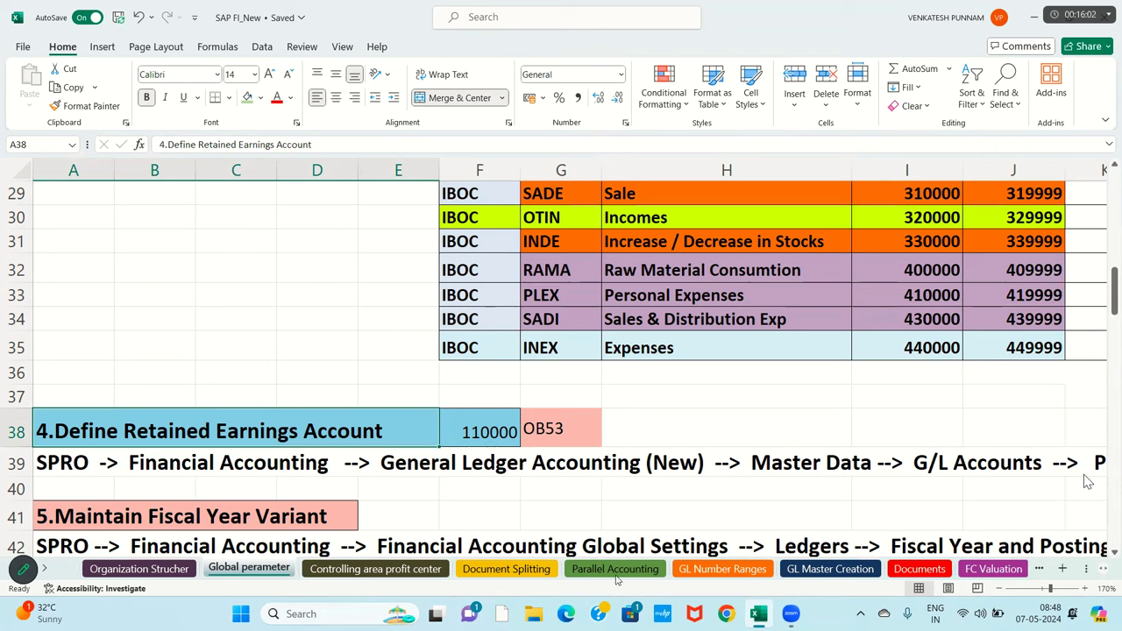
Examine the "Reserves & Surplues" row and its number range in the account group table, row 15.
left_click(619, 354)
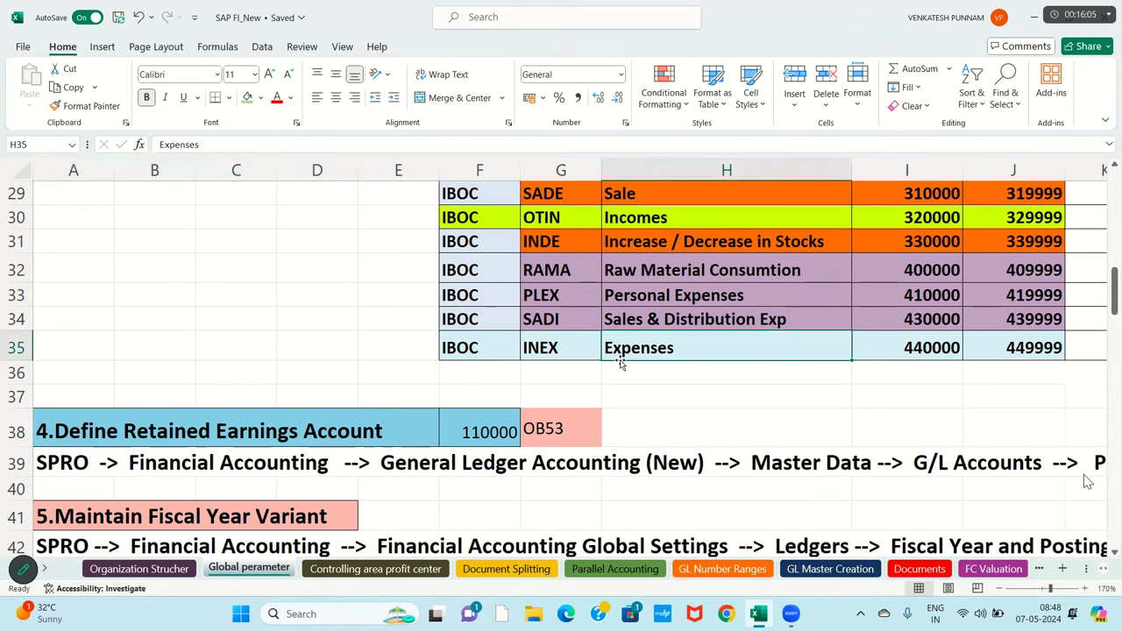
scroll(619, 363, "up", 5)
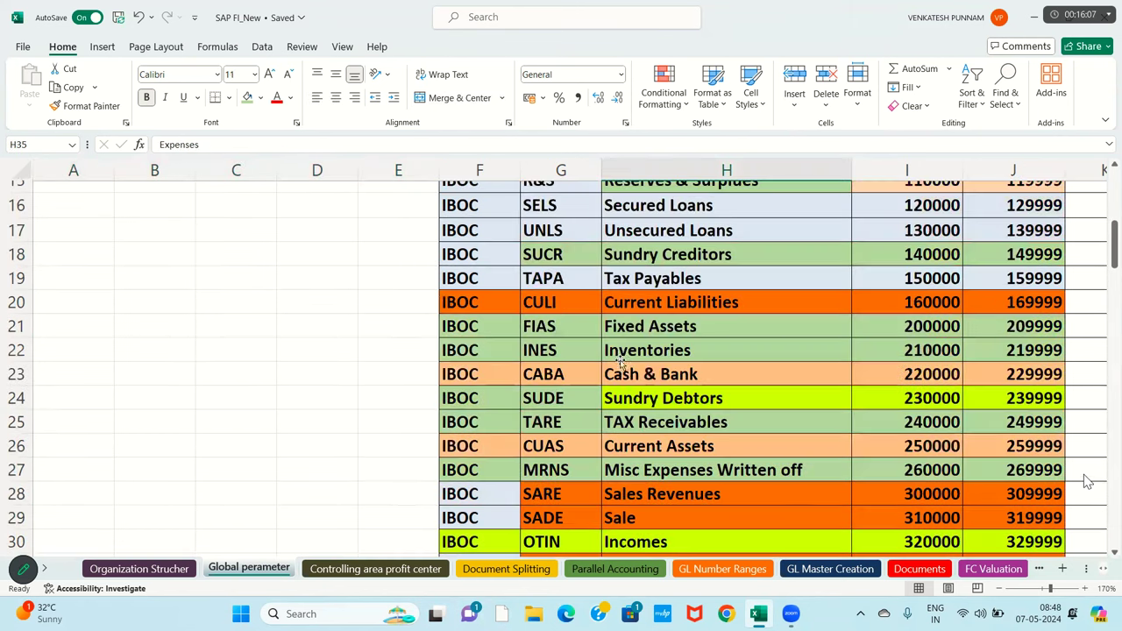
scroll(633, 311, "up", 1)
left_click_drag(633, 310, 881, 305)
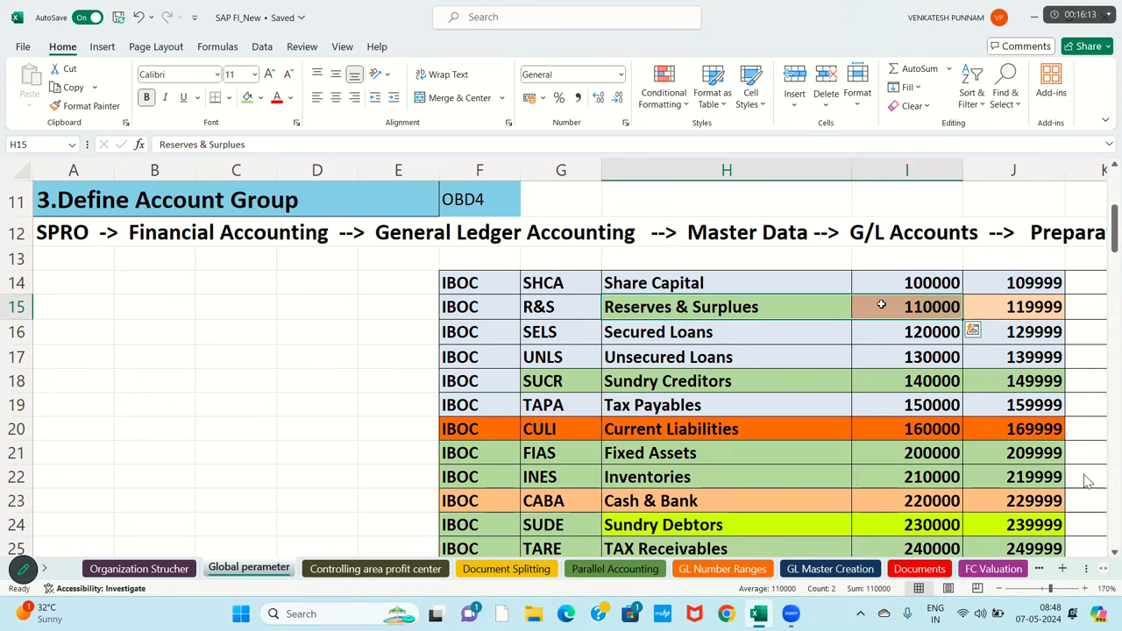
key("Right")
key("Right")
key("Right")
key("Right")
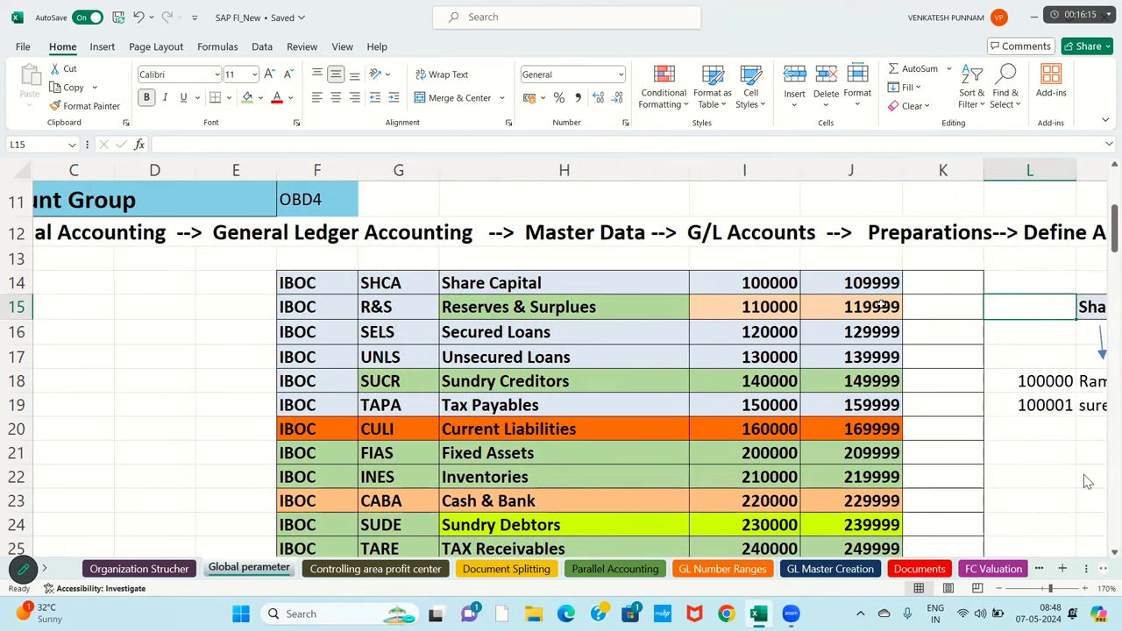
key("Left")
key("Left")
key("Left")
key("Left")
key("Left")
key("Left")
key("Left")
key("Left")
key("Left")
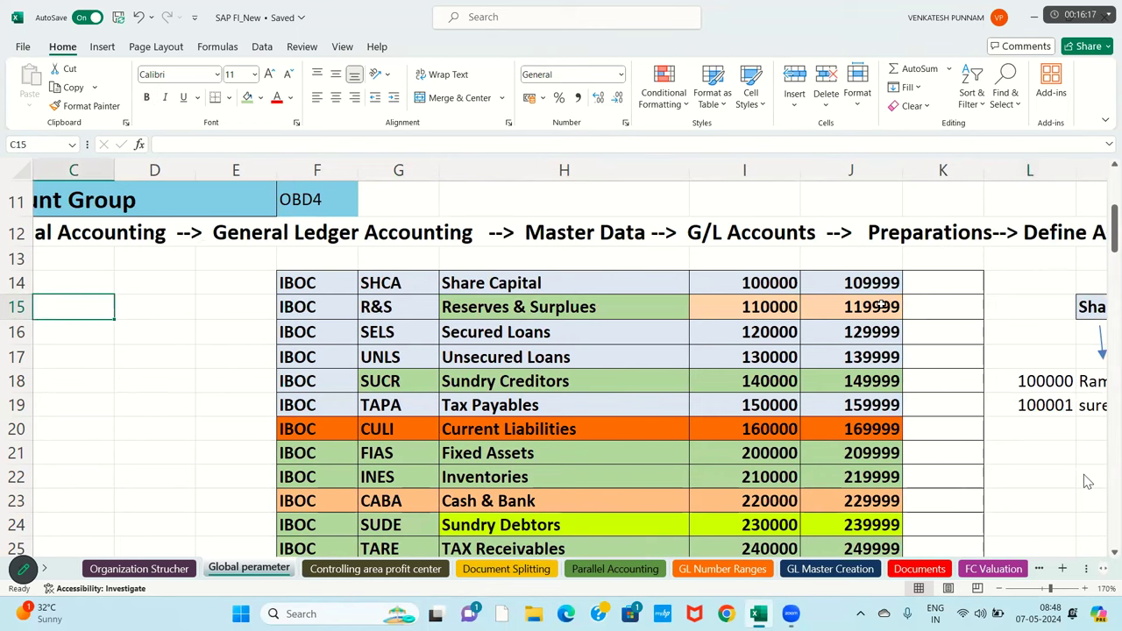
key("Left")
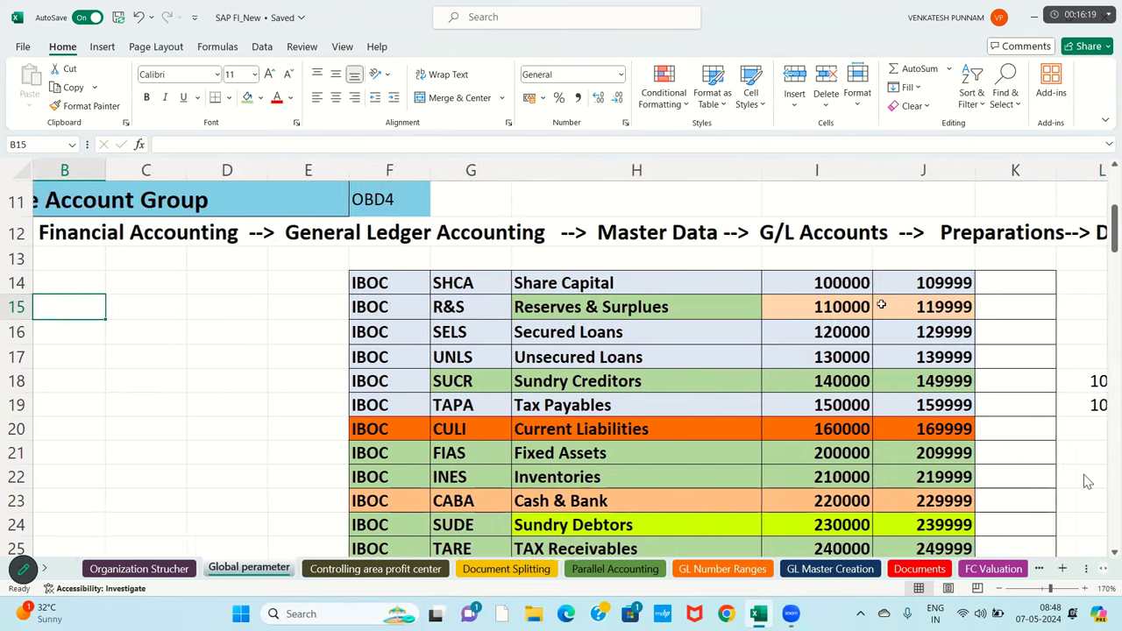
Return to row 38 and examine the account number in cell F38 beside the "4.Define Retained Earnings Account" heading.
key("Down")
key("Down")
key("Down")
key("Down")
key("Down")
key("Down")
key("Down")
key("Down")
key("Down")
key("Down")
key("Down")
key("Down")
key("Down")
key("Down")
key("Down")
key("Down")
key("Down")
key("Down")
key("Down")
key("Down")
key("Down")
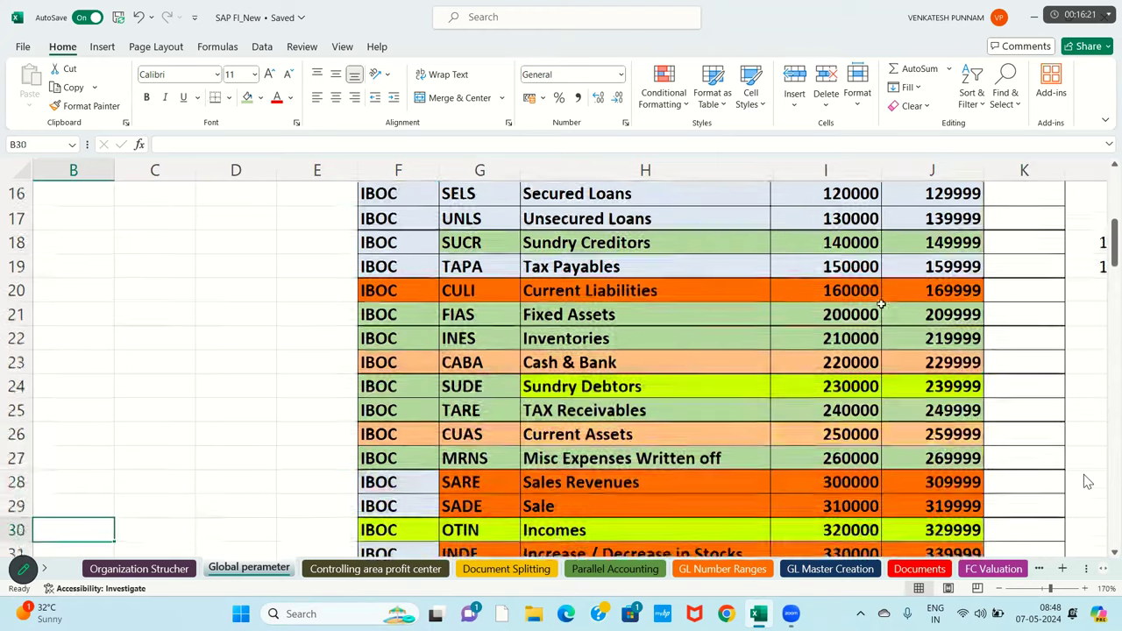
key("Up")
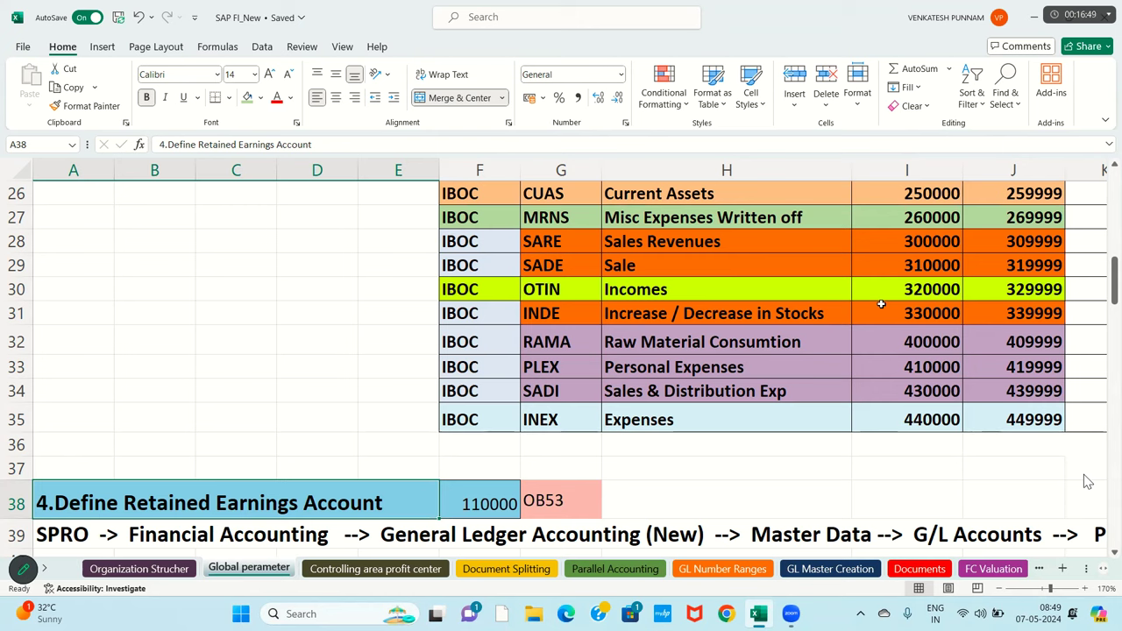
left_click(491, 507)
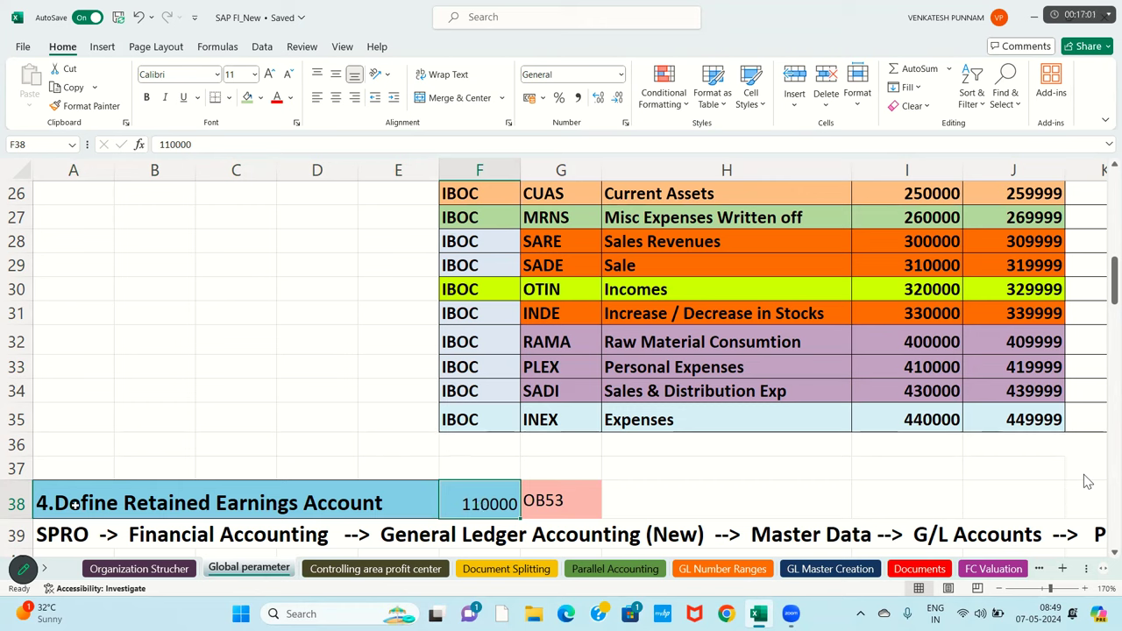
left_click(434, 501)
left_click_drag(434, 502, 519, 499)
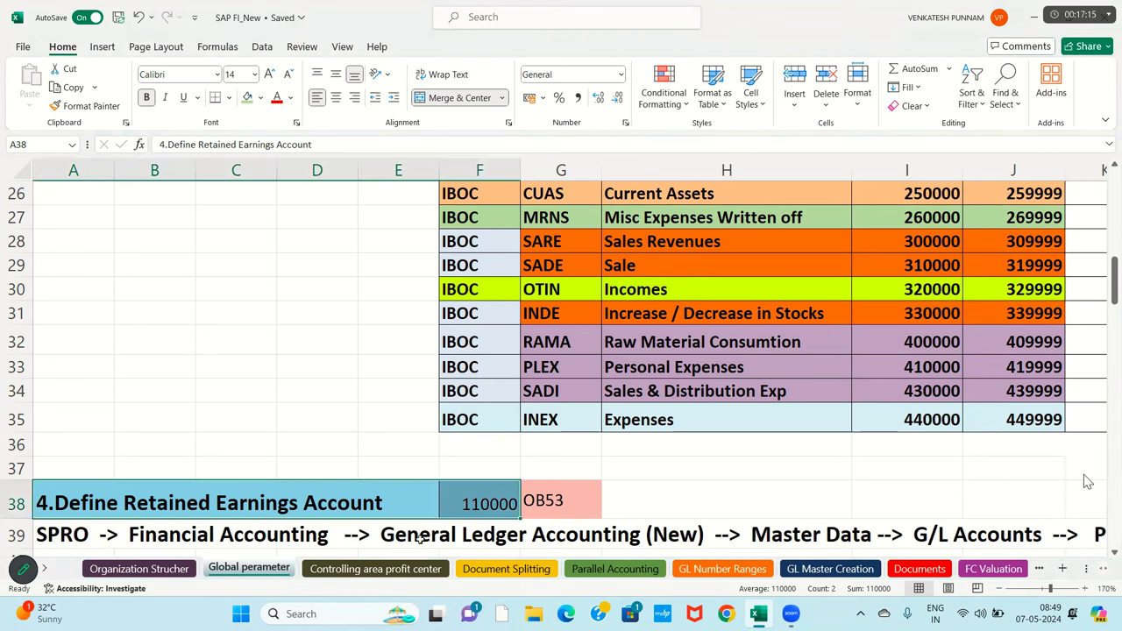
Remove "(New)" from "General Ledger Accounting" in the SPRO path in cell A39.
scroll(331, 523, "down", 1)
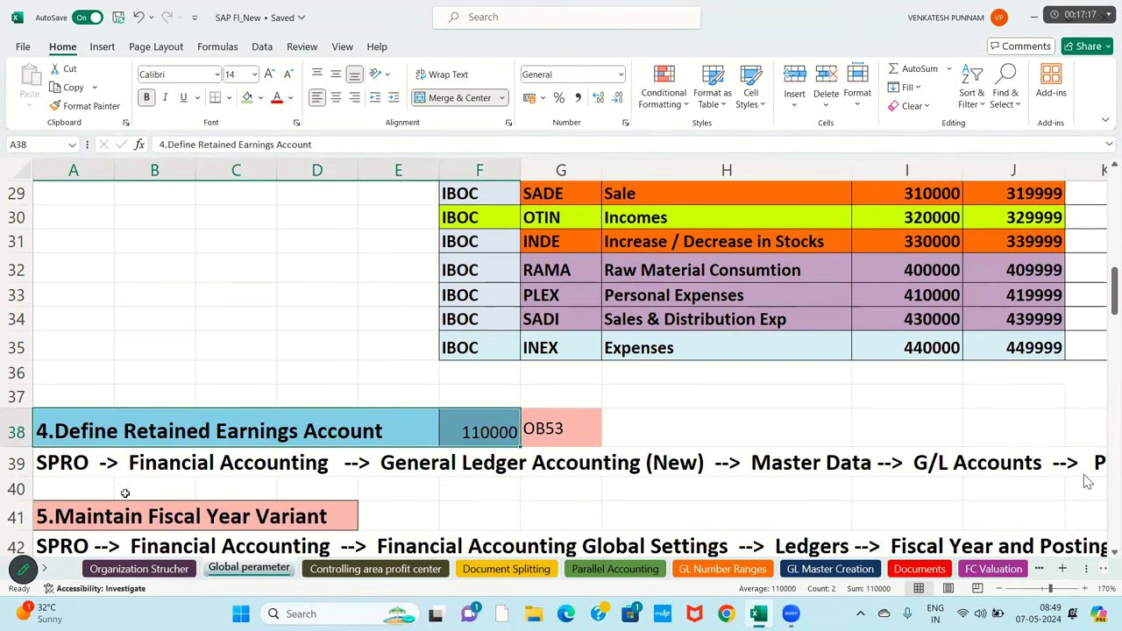
left_click(87, 463)
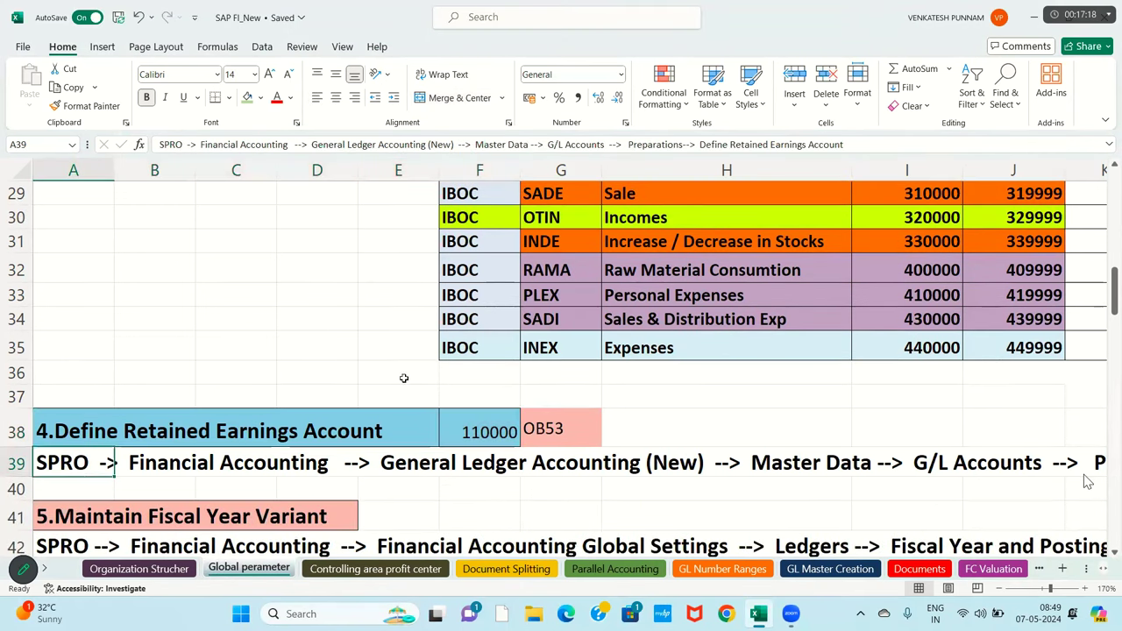
left_click(455, 144)
key("BackSpace")
key("BackSpace")
key("BackSpace")
key("BackSpace")
key("BackSpace")
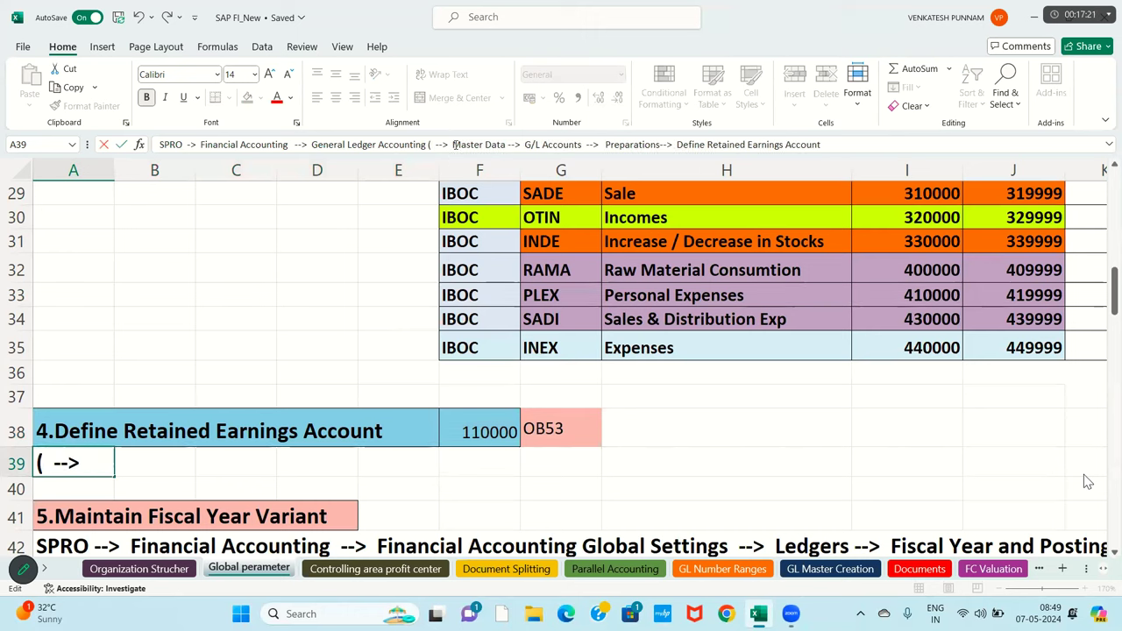
left_click(484, 463)
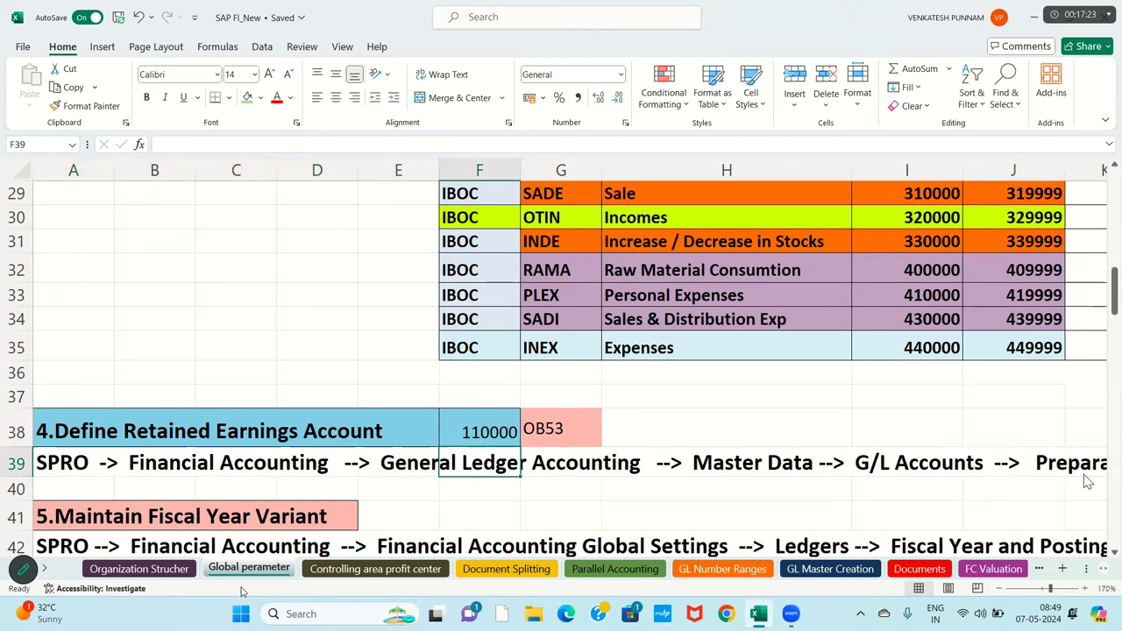
Trace the SPRO path in row 39 from "SPRO" through to "Define Retained Earnings Account".
left_click(76, 483)
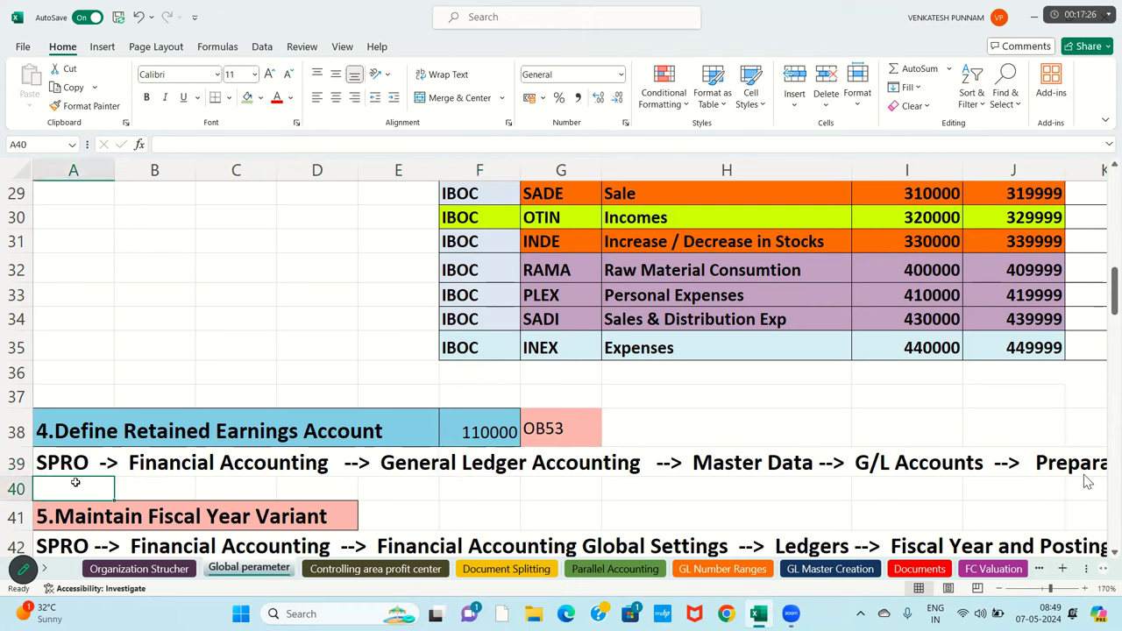
left_click(187, 483)
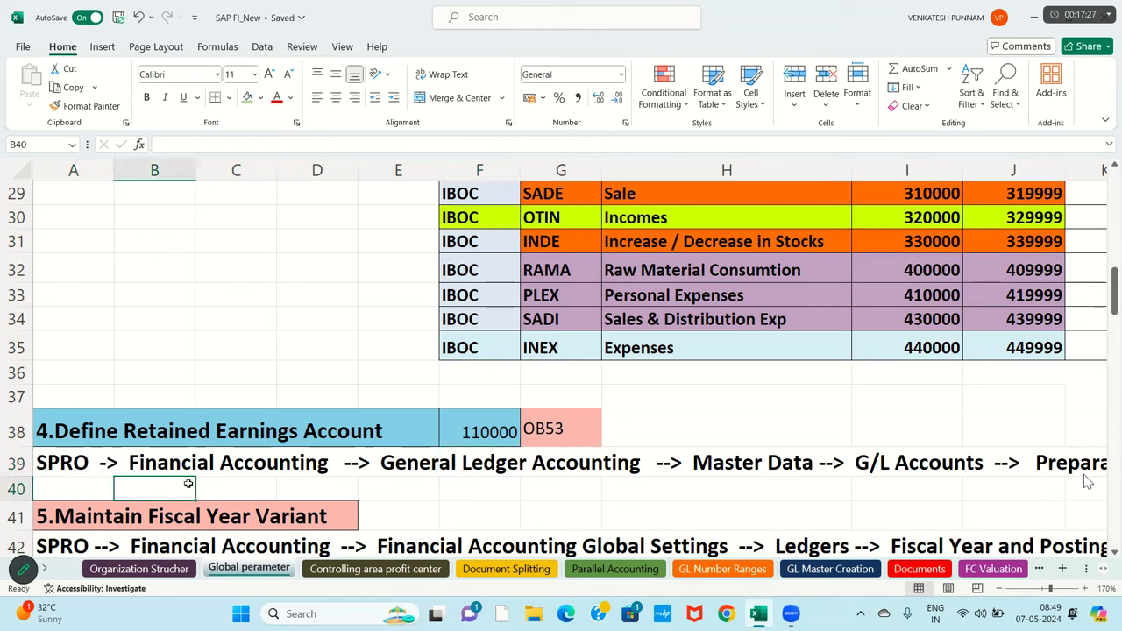
left_click(444, 481)
left_click(759, 485)
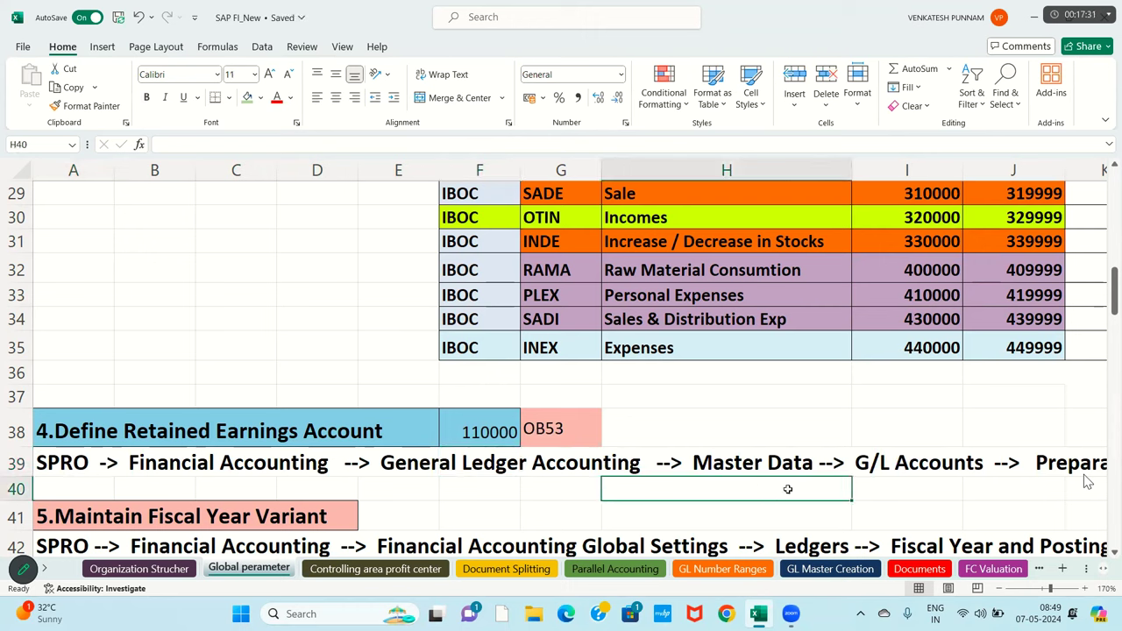
left_click(882, 491)
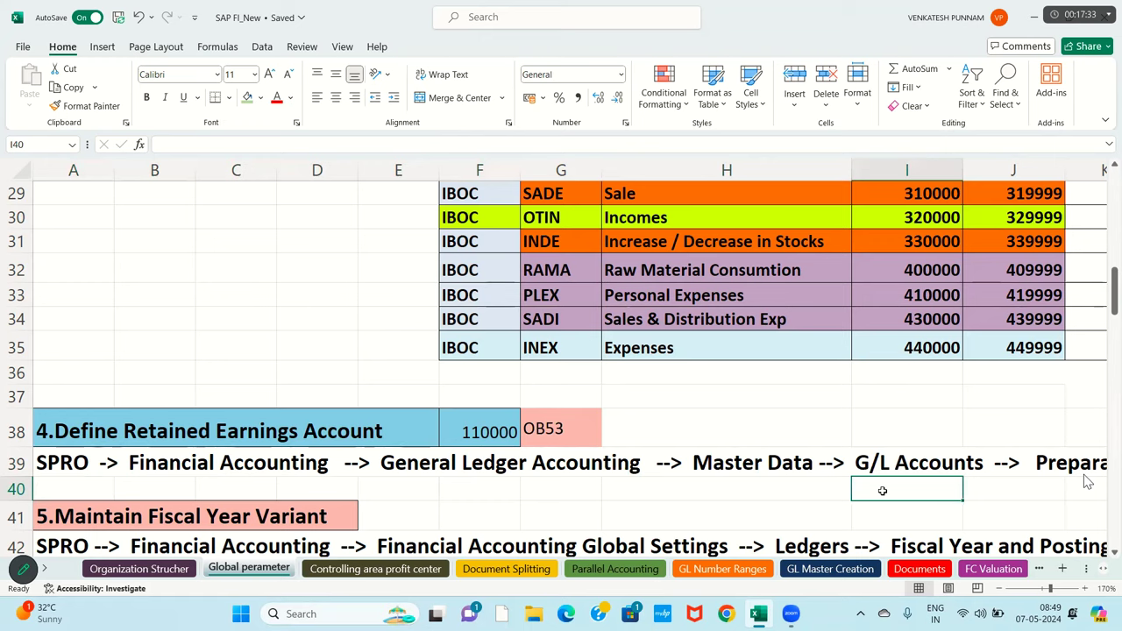
key("Right")
key("Right")
key("Right")
key("Right")
key("Right")
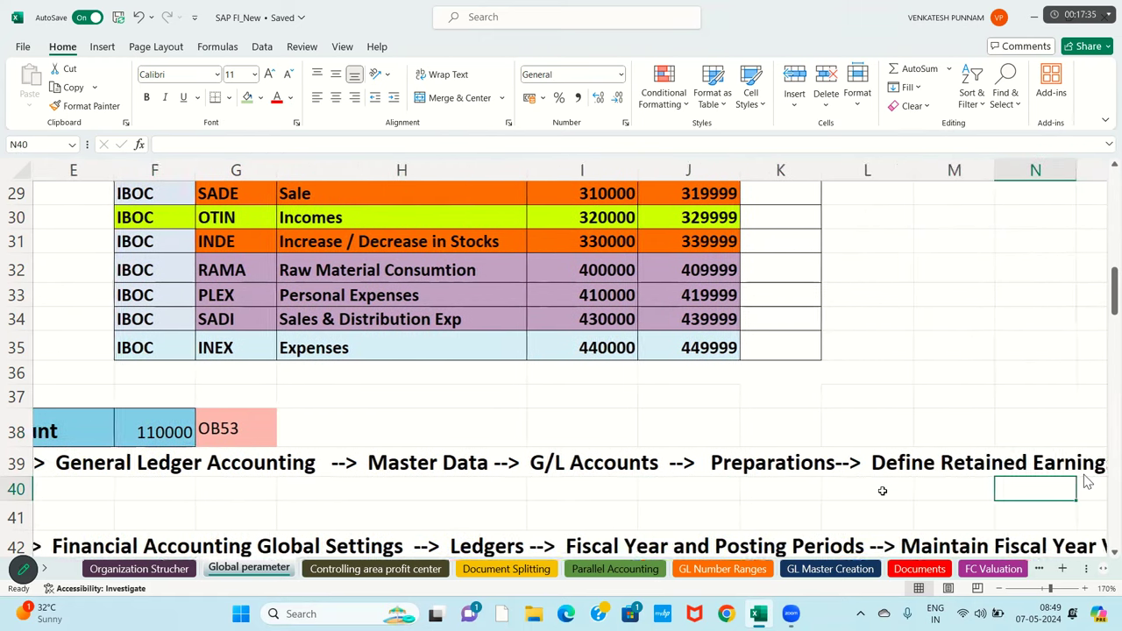
key("Right")
key("Right")
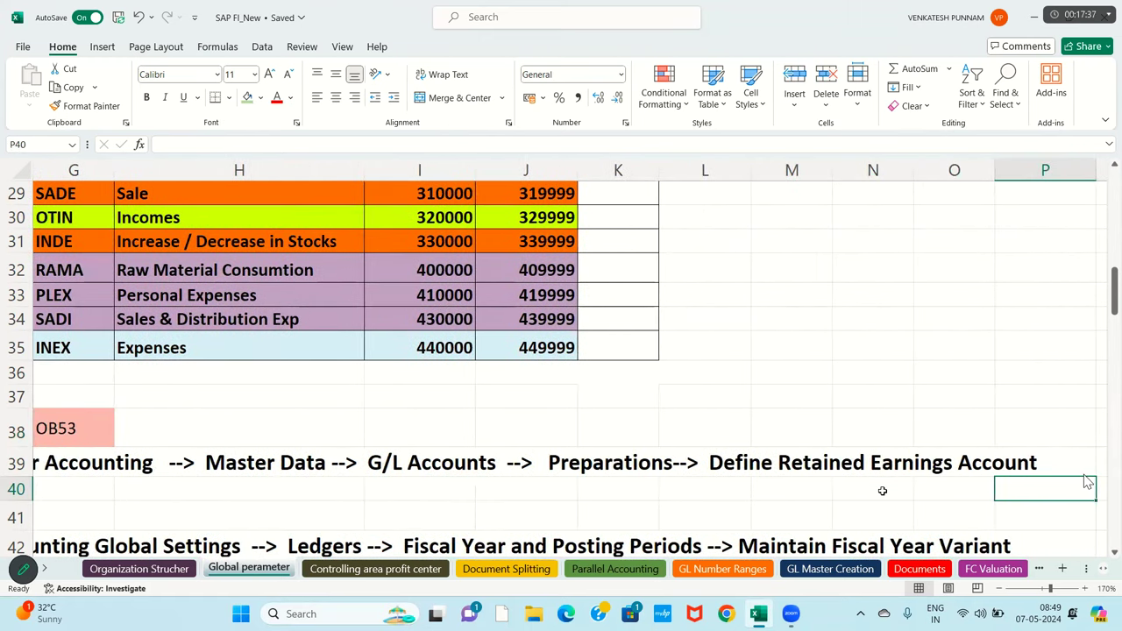
Launch Remote Desktop Connection with mstsc, connect to the preset server with the account password, and accept the connection prompt.
key("super+r")
key("Return")
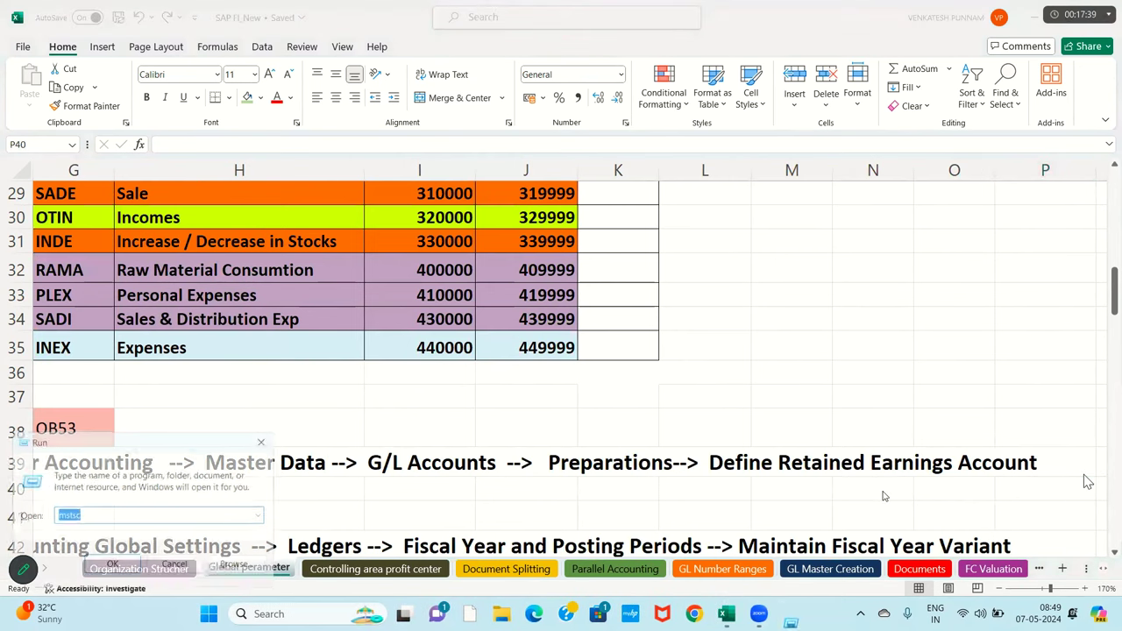
key("Return")
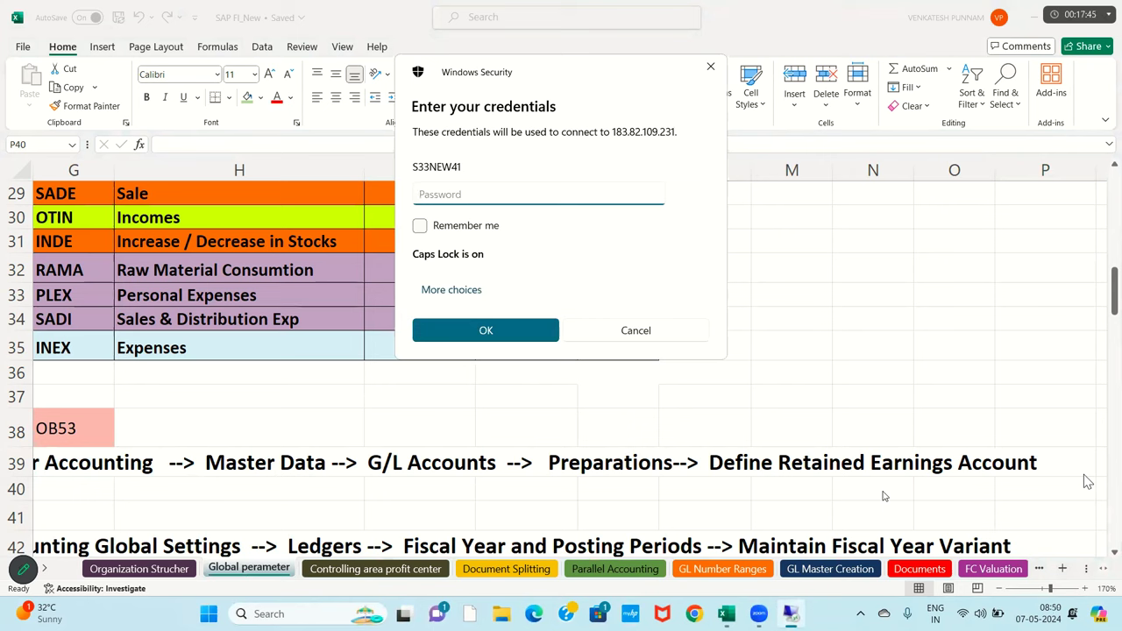
key("Caps_Lock")
type("•••••")
key("Return")
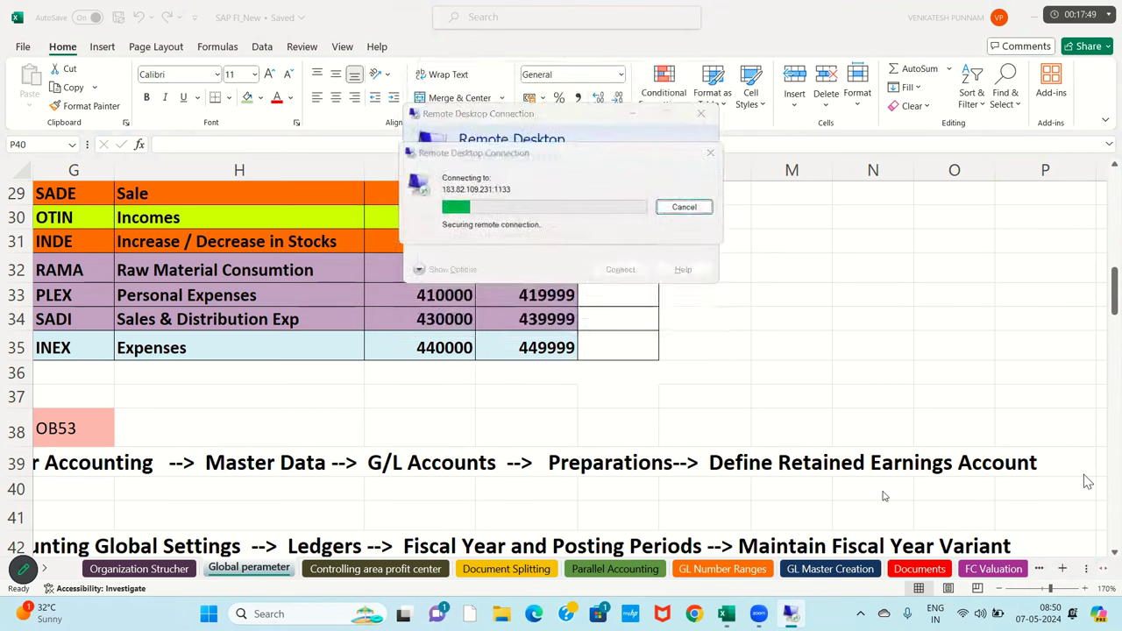
left_click(595, 321)
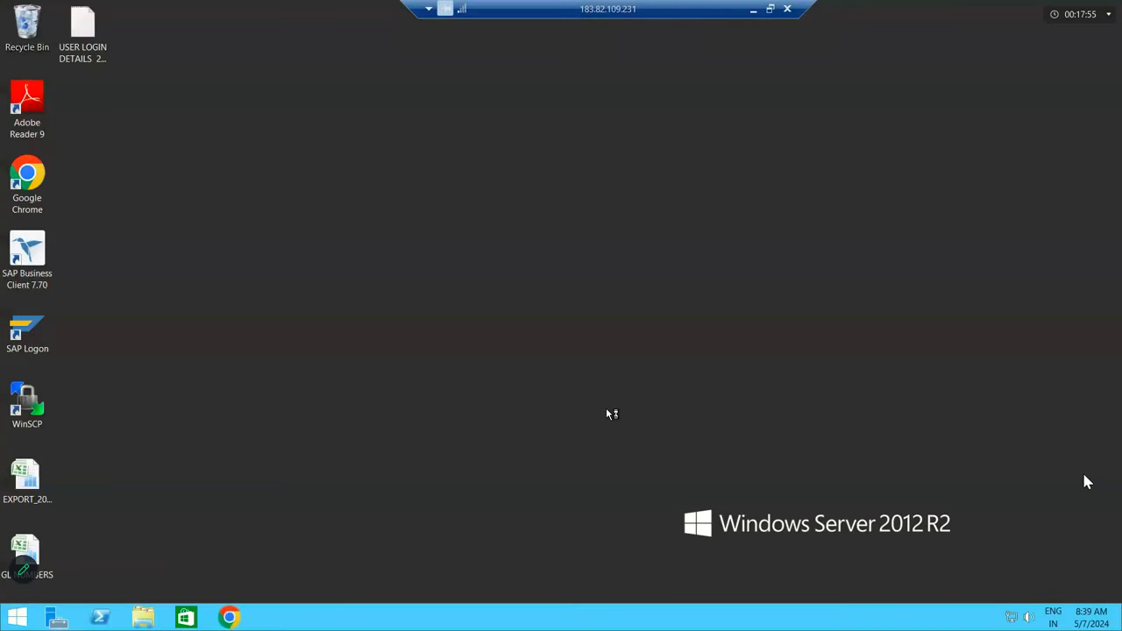
Open the S4HANA system from SAP Logon on the remote desktop and log on to client 220 with the suggested user and password.
left_click(41, 322)
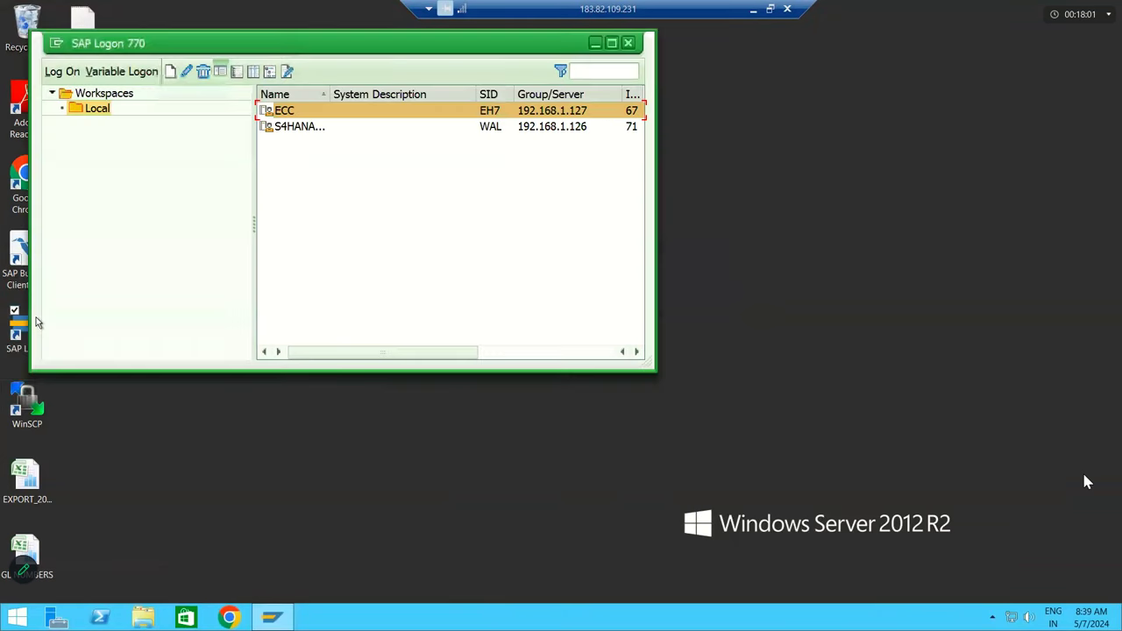
double_click(294, 128)
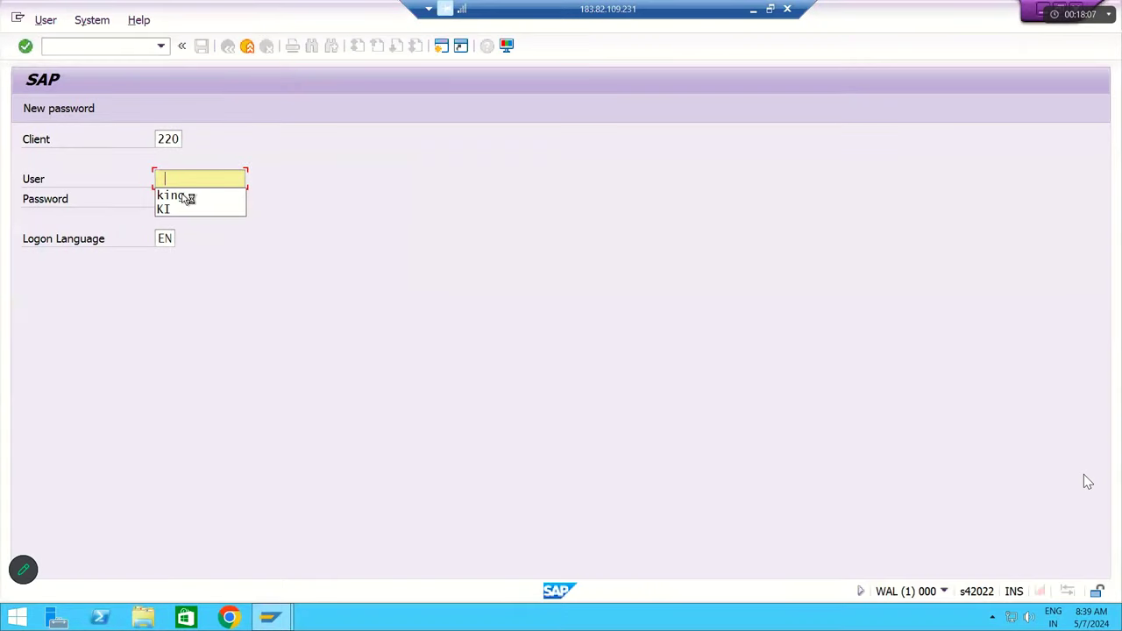
left_click(179, 195)
left_click(179, 195)
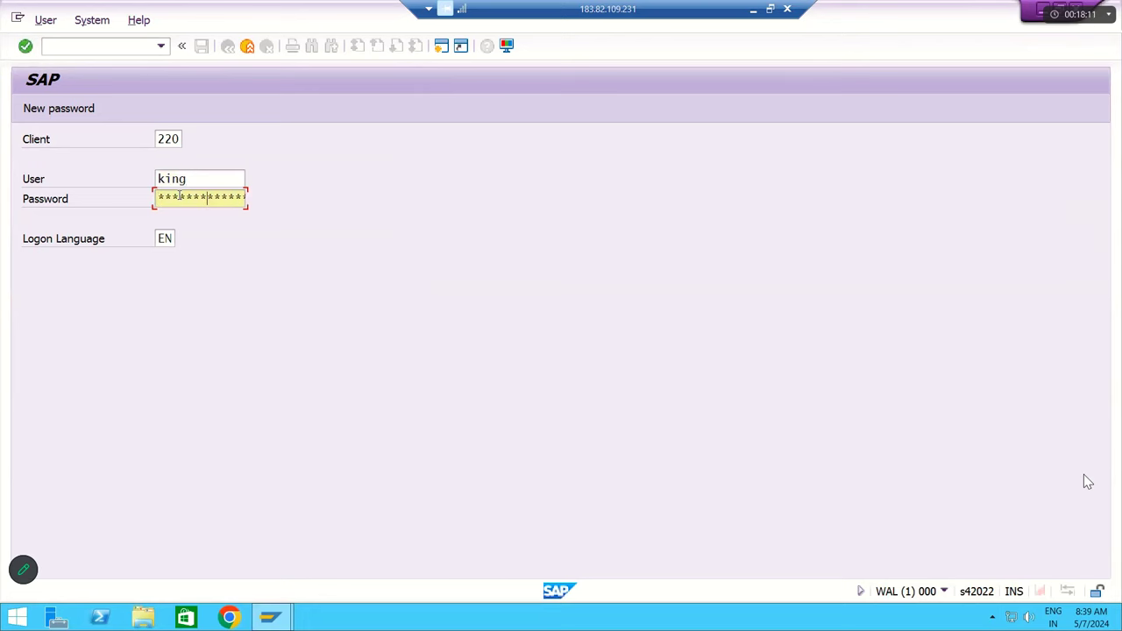
key("Return")
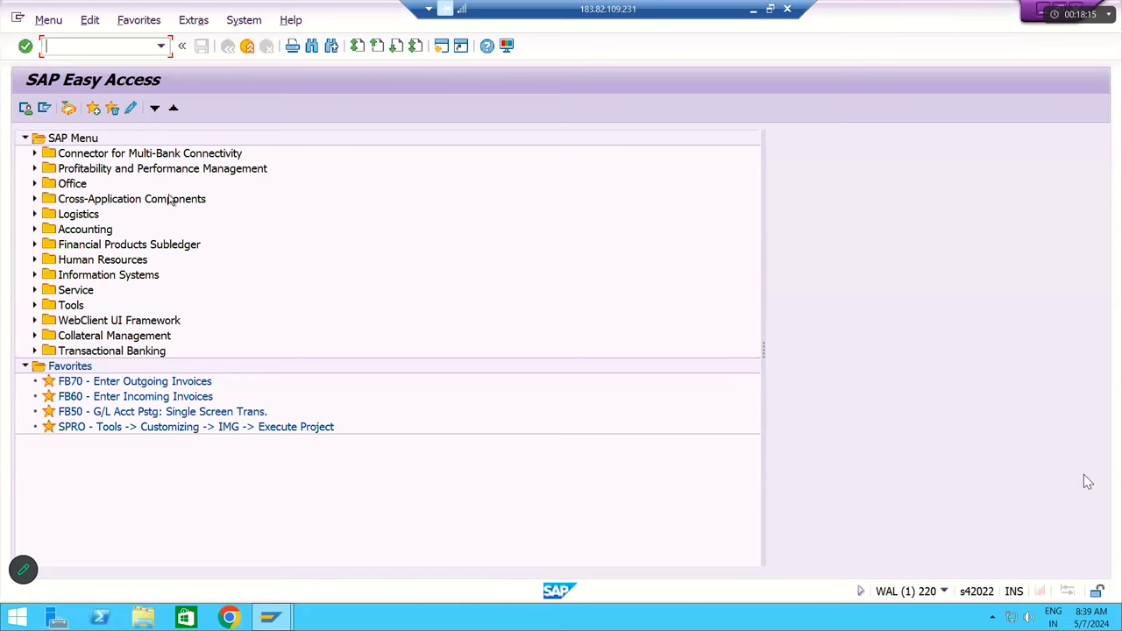
left_click_drag(763, 351, 584, 354)
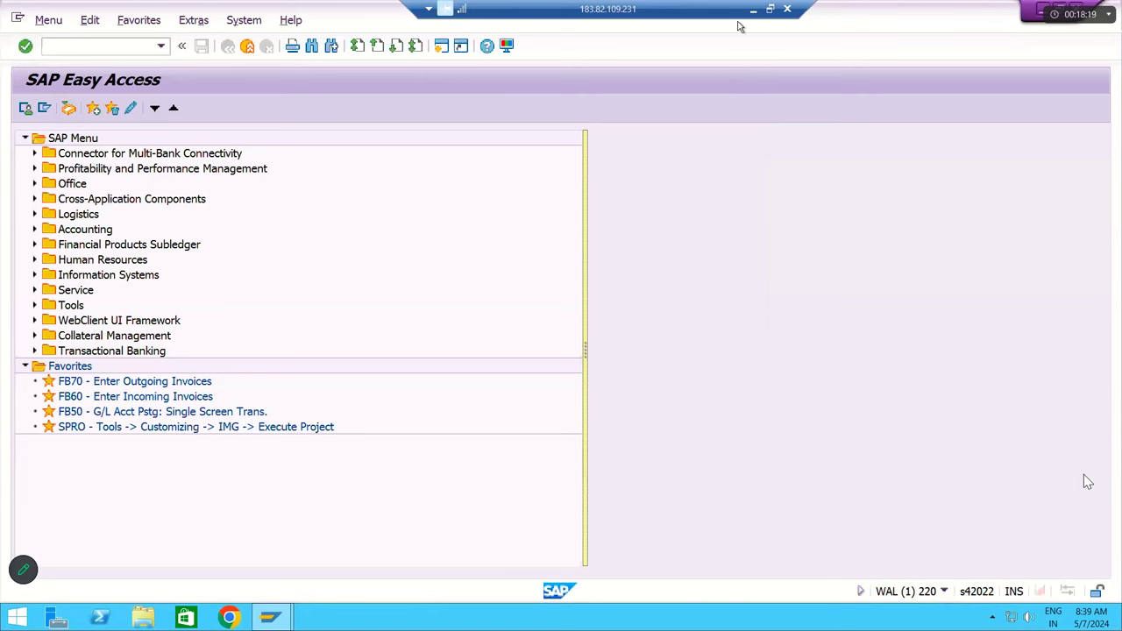
Start transaction SPRO and display the SAP Reference IMG.
left_click(99, 45)
type("SPRO")
key("Return")
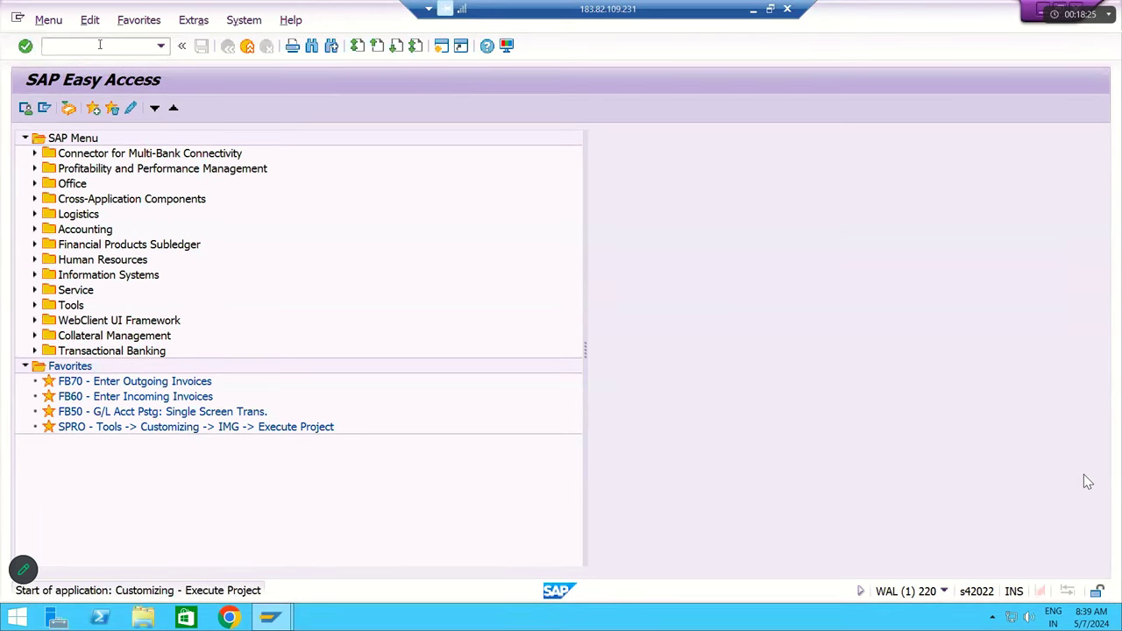
left_click(103, 108)
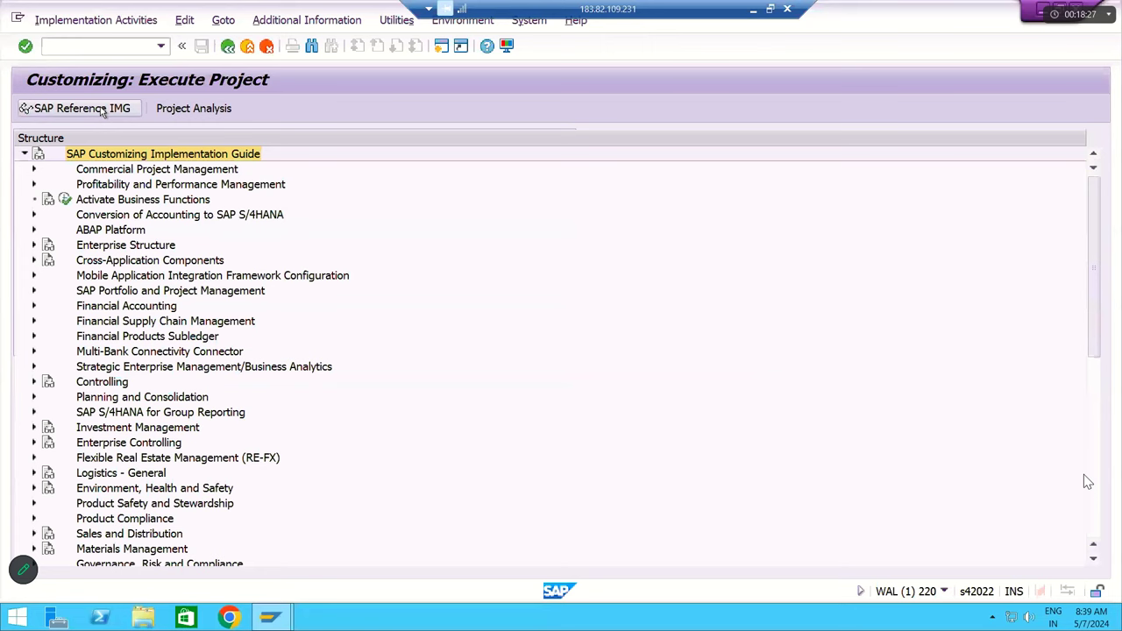
Expand Financial Accounting and its General Ledger Accounting node in the IMG structure.
left_click(102, 307)
key("Down")
key("Down")
key("Down")
key("Up")
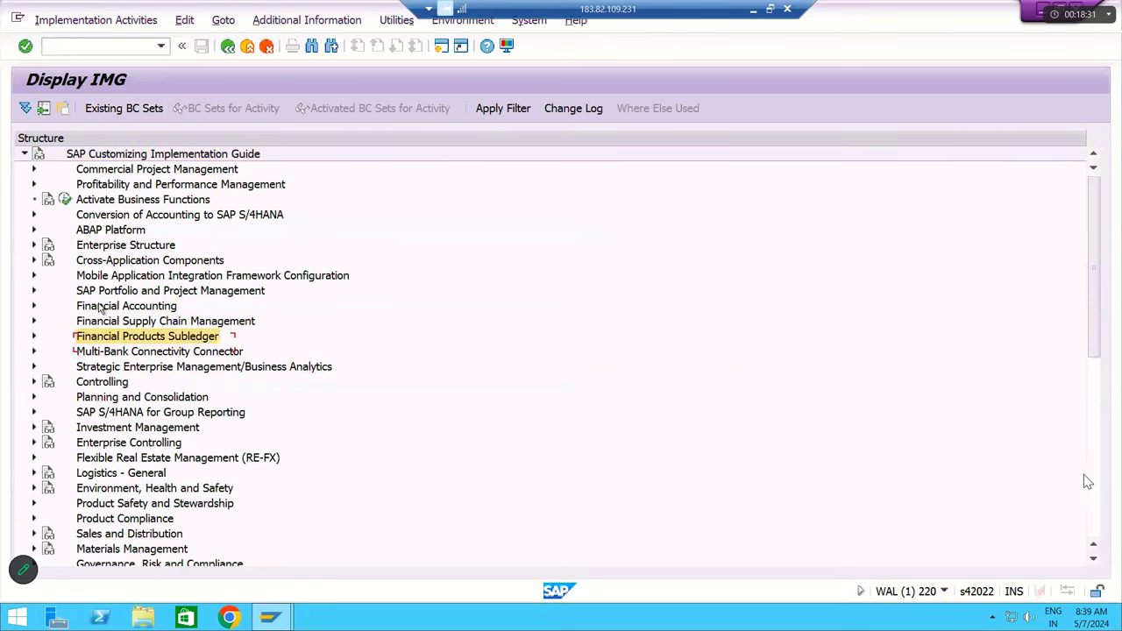
key("Up")
key("Up")
double_click(102, 307)
key("Down")
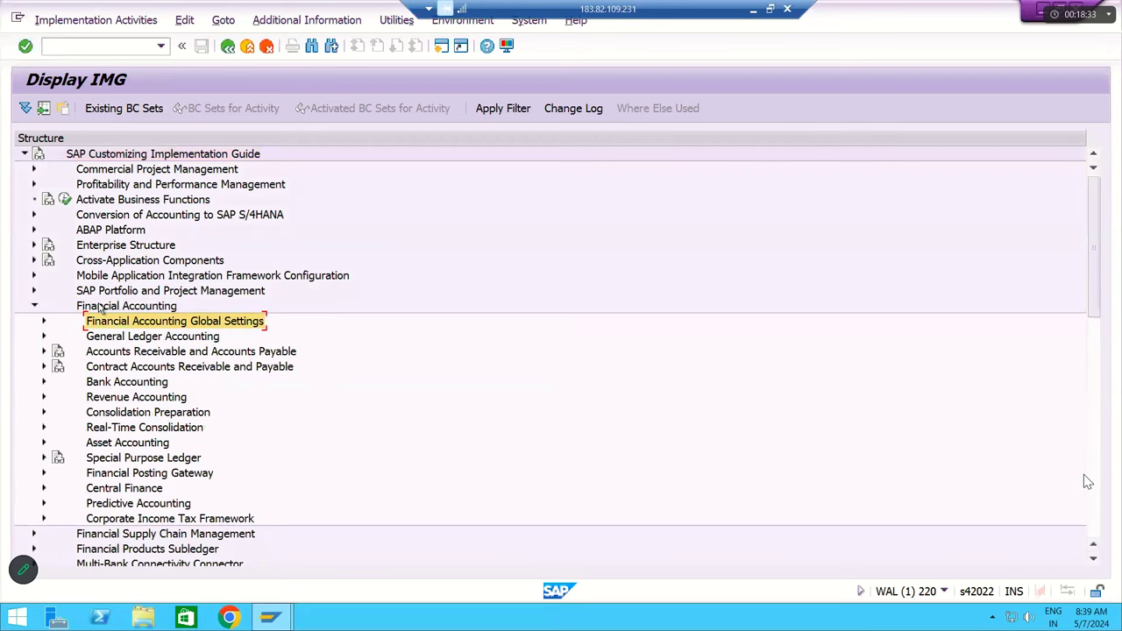
key("Down")
key("Right")
key("Down")
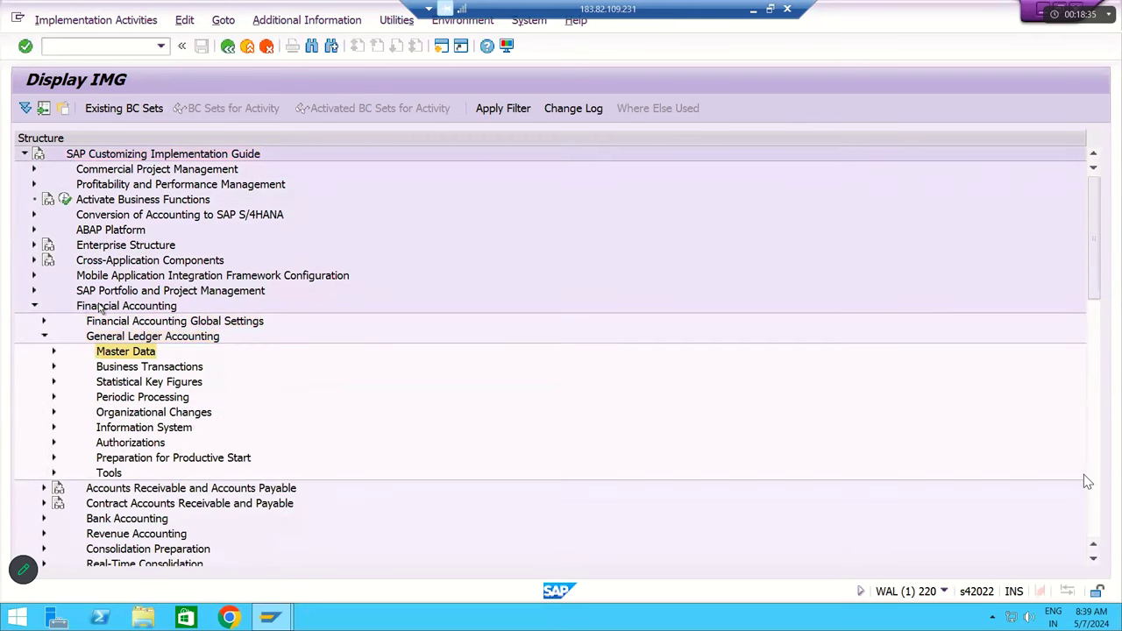
Expand Master Data, G/L Accounts and Preparations under General Ledger Accounting.
key("Right")
key("Down")
key("Down")
key("Up")
key("Right")
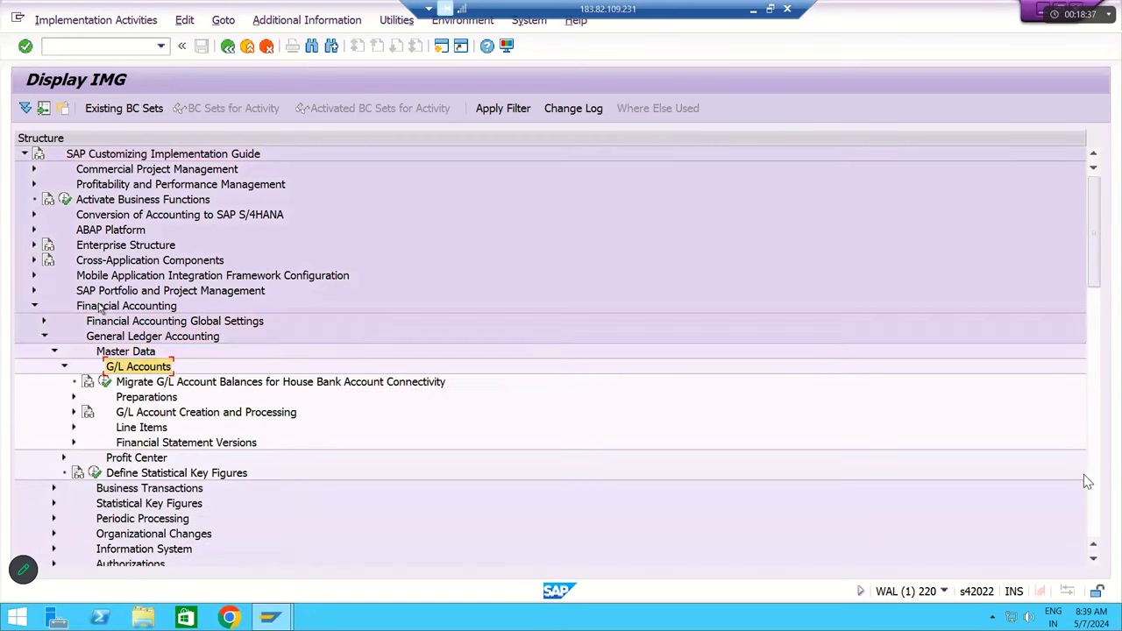
key("Down")
key("Down")
key("Right")
key("Down")
key("Down")
key("Down")
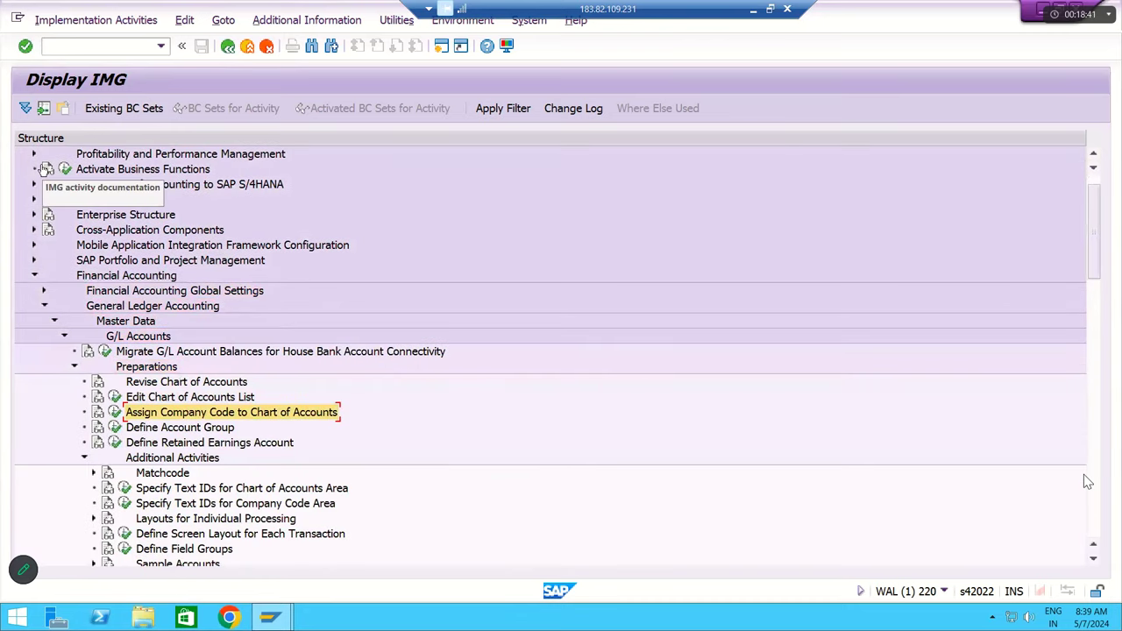
Collapse Additional Activities under Preparations and execute the Define Retained Earnings Account activity.
left_click(141, 444)
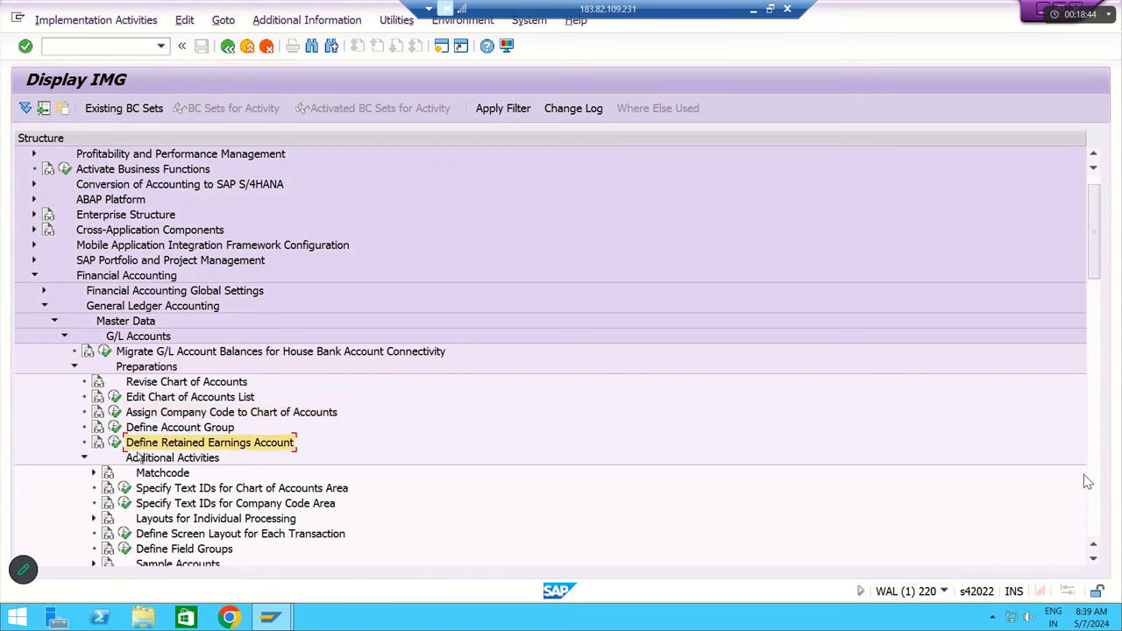
left_click(84, 458)
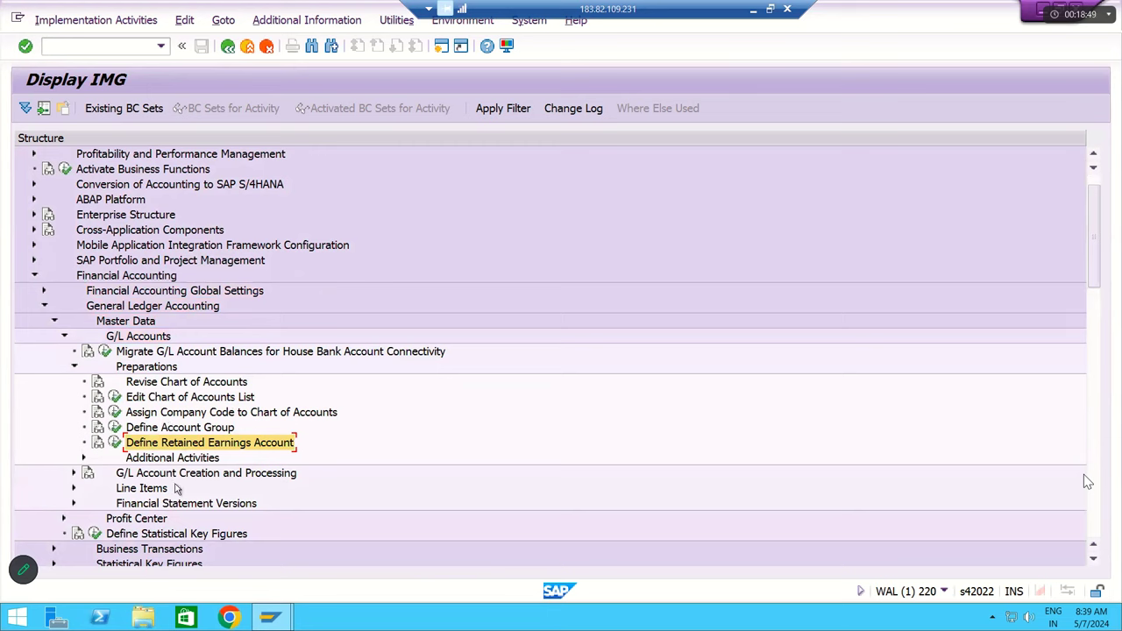
left_click(116, 444)
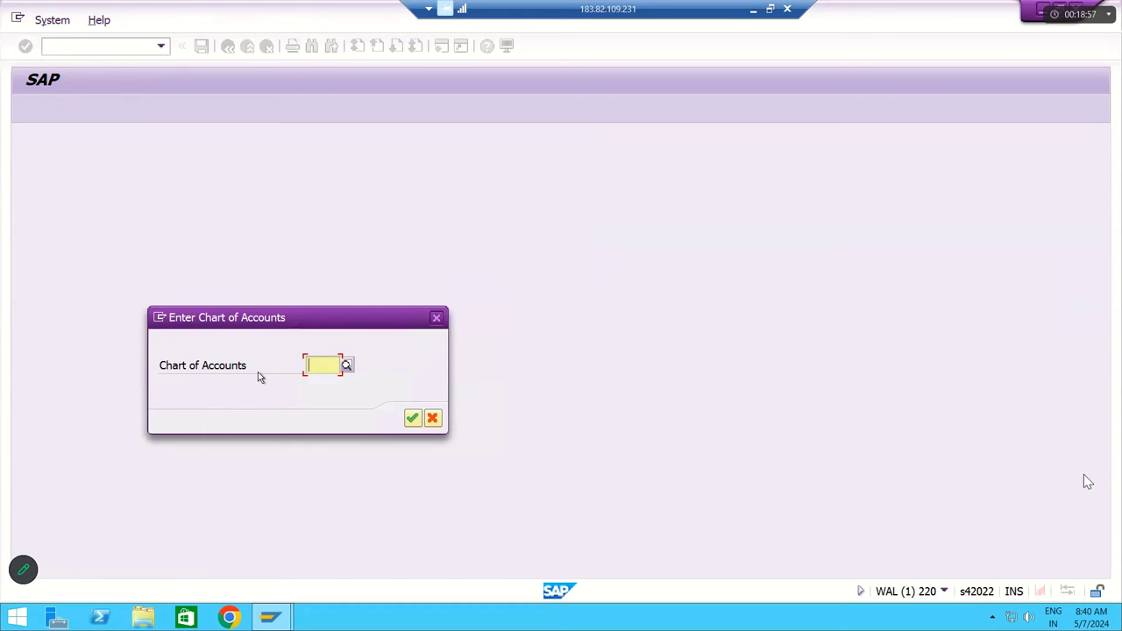
type("RMOC")
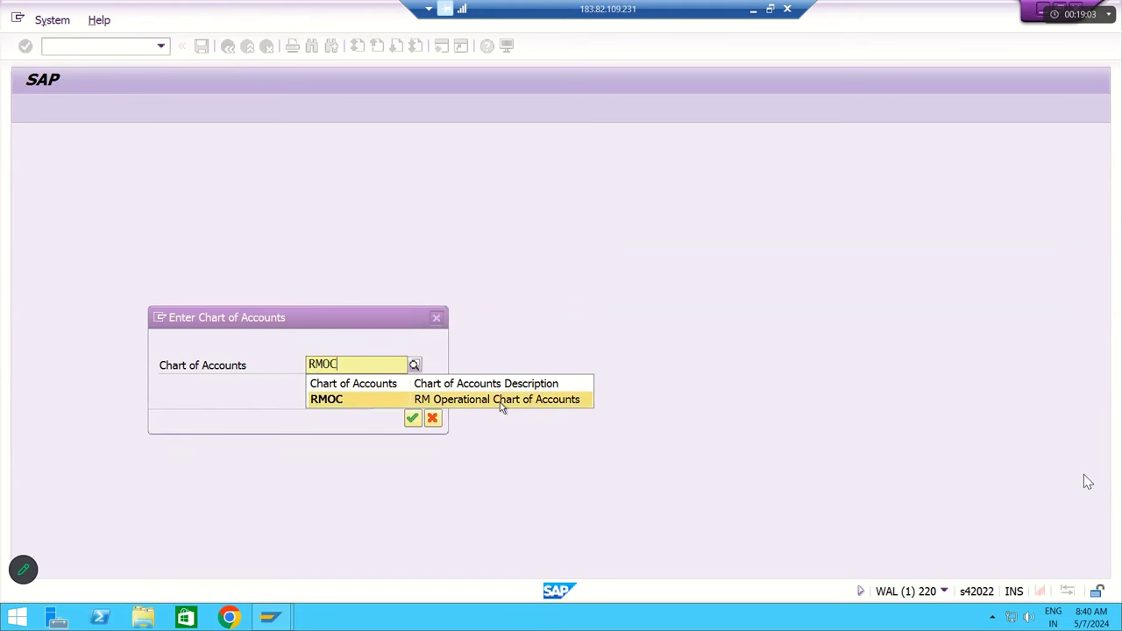
key("BackSpace")
key("BackSpace")
key("BackSpace")
key("BackSpace")
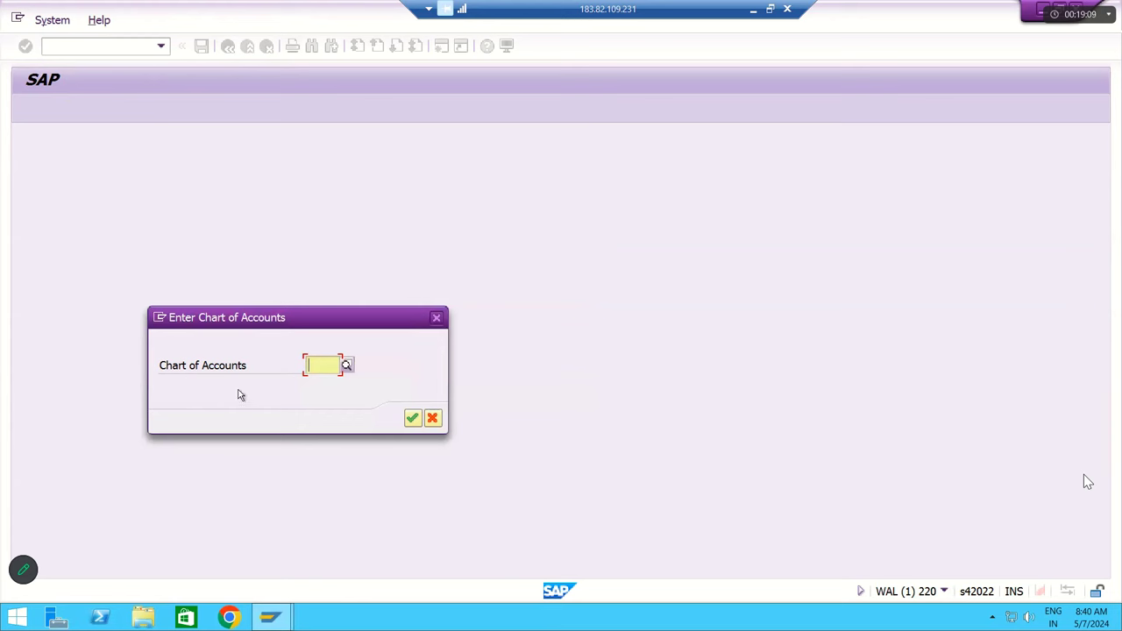
Choose chart of accounts RMOC, RM Operational Chart of Accounts, from the list of possible values and confirm it.
left_click(346, 366)
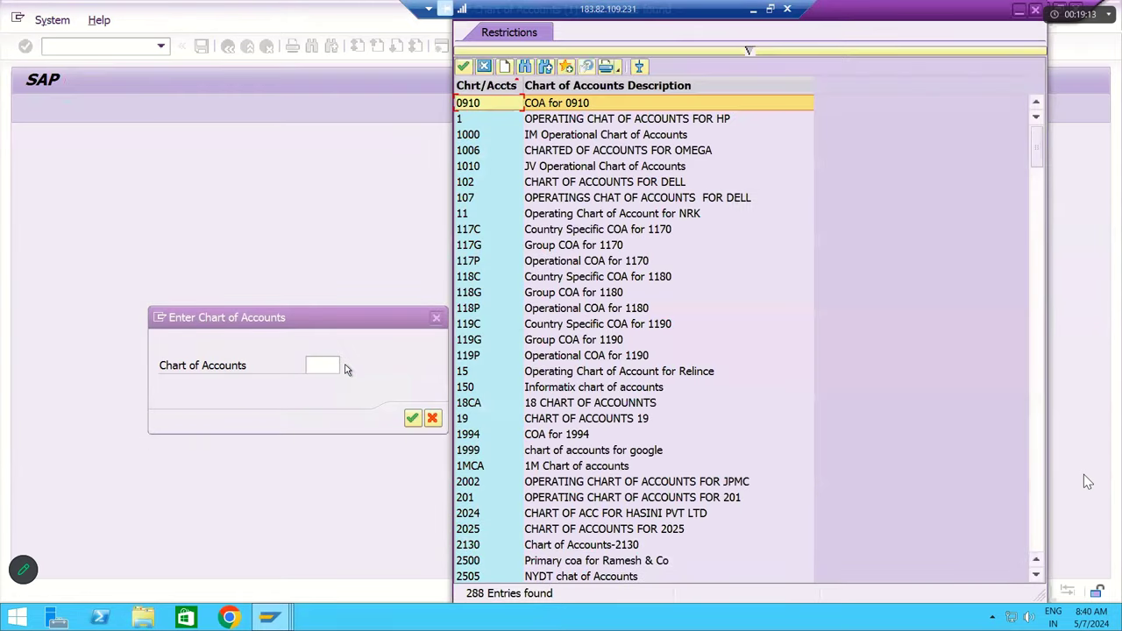
scroll(516, 227, "down", 5)
scroll(548, 352, "down", 20)
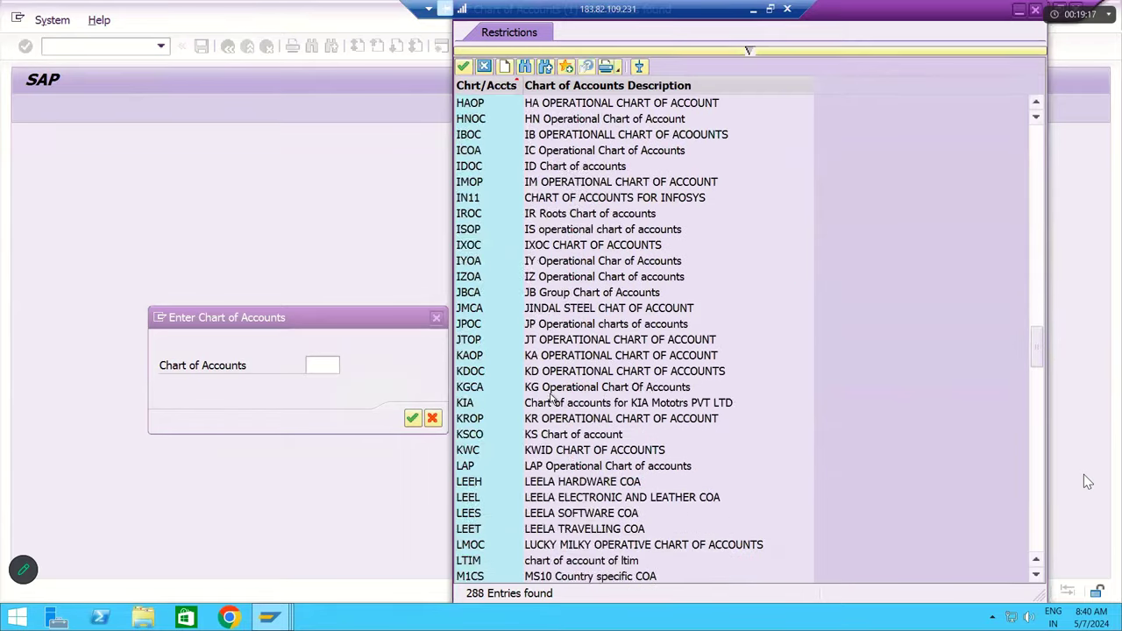
scroll(550, 399, "down", 17)
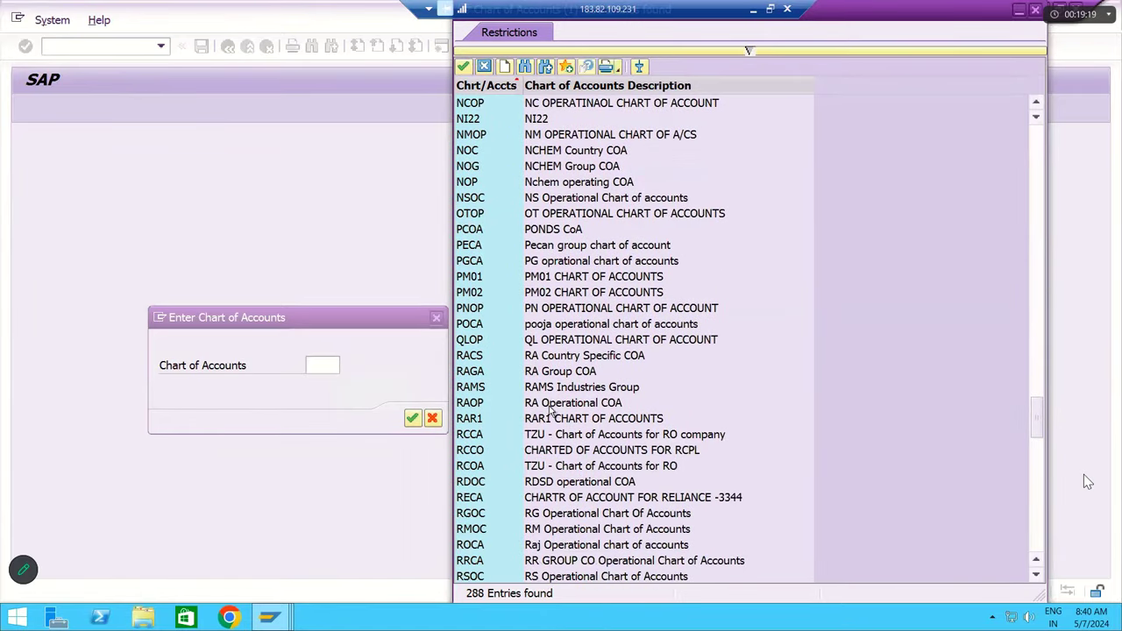
scroll(548, 412, "down", 3)
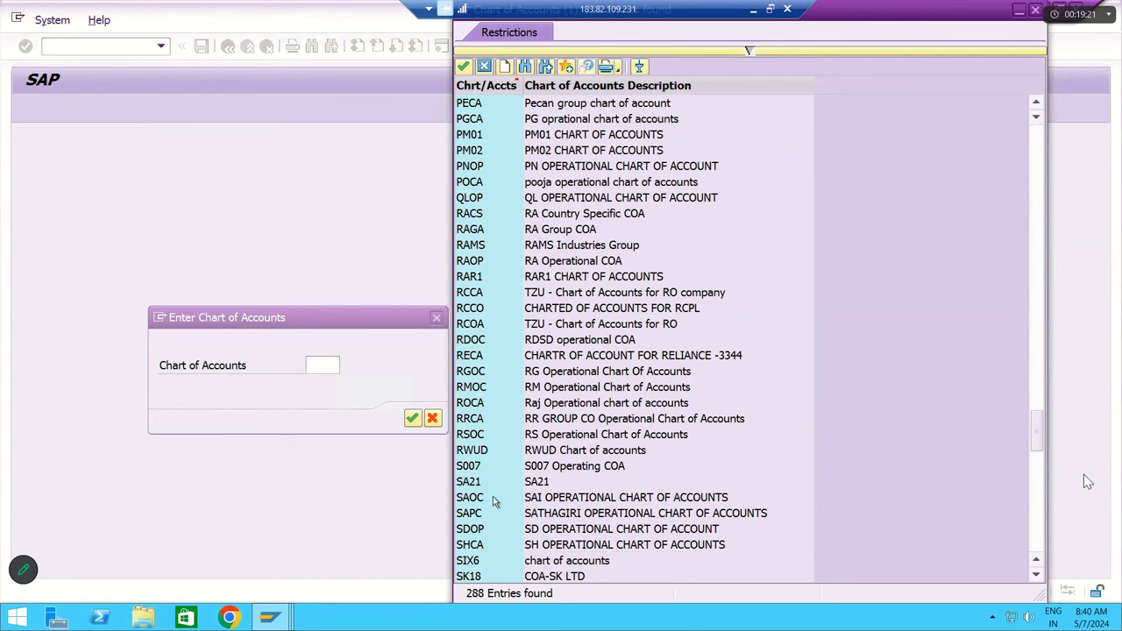
left_click(507, 387)
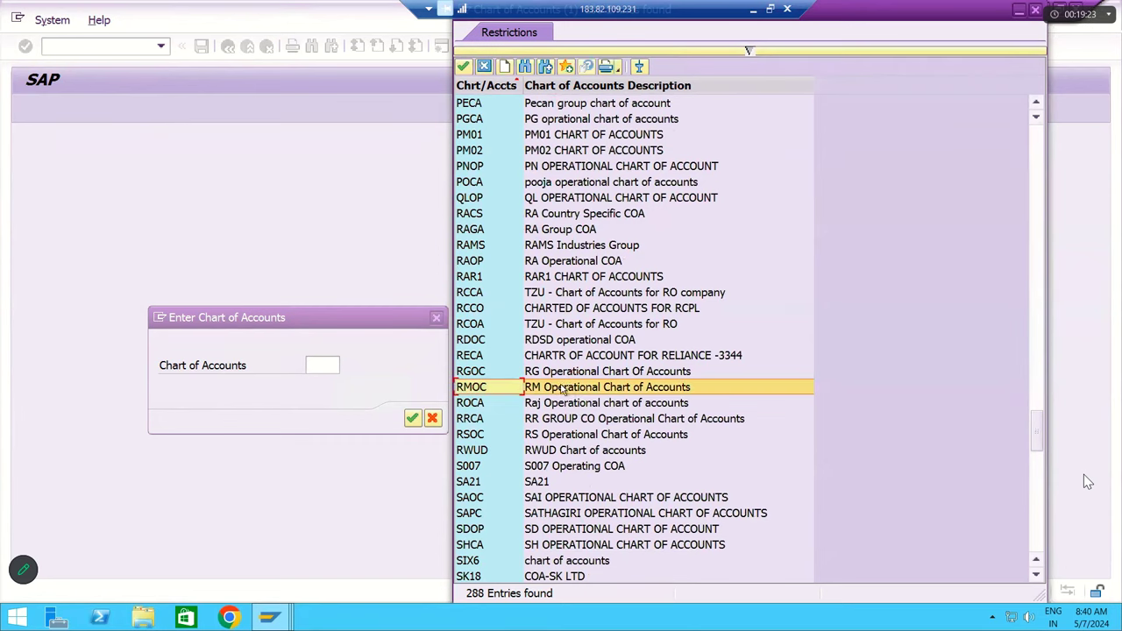
double_click(600, 392)
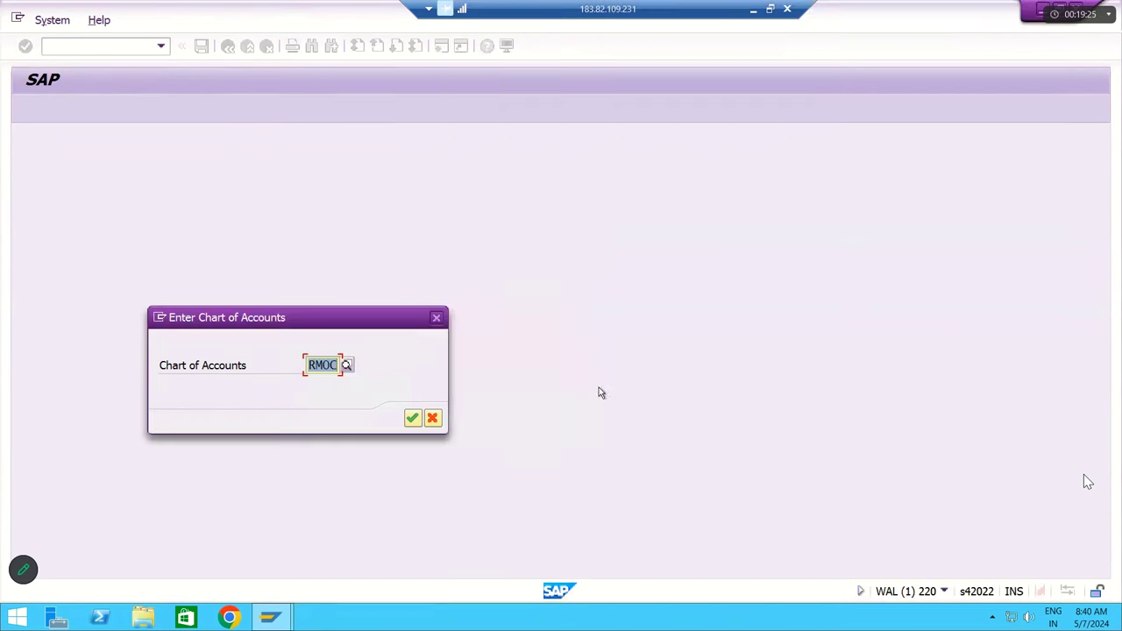
left_click(413, 419)
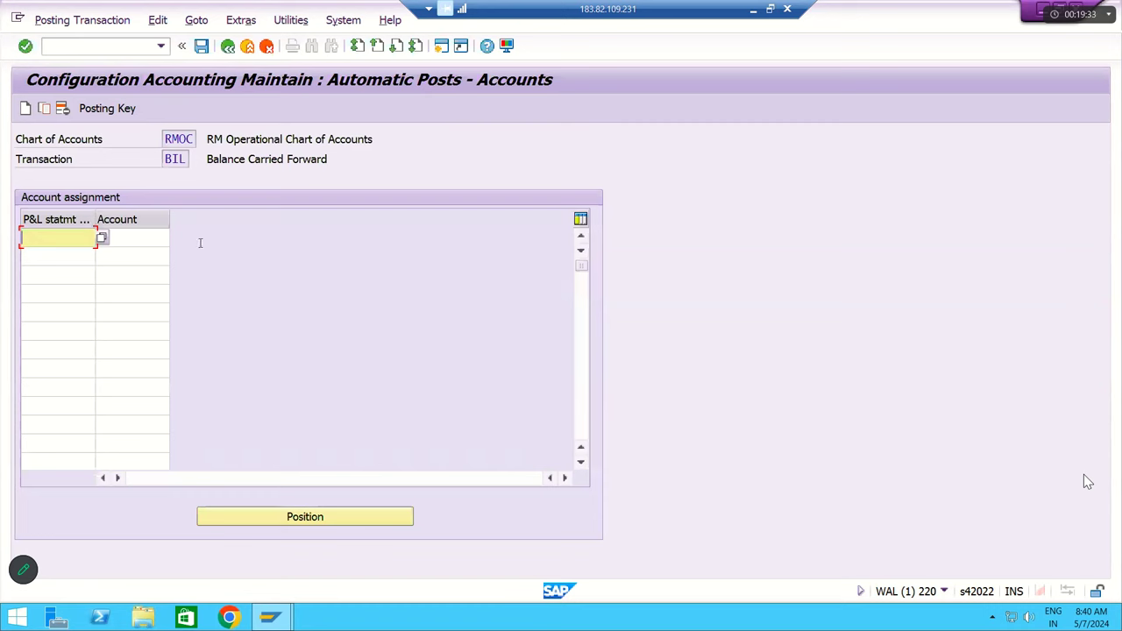
Examine the chart of accounts, transaction and account assignment columns of the Automatic Posts screen, and return to the IMG structure.
left_click_drag(225, 219, 316, 220)
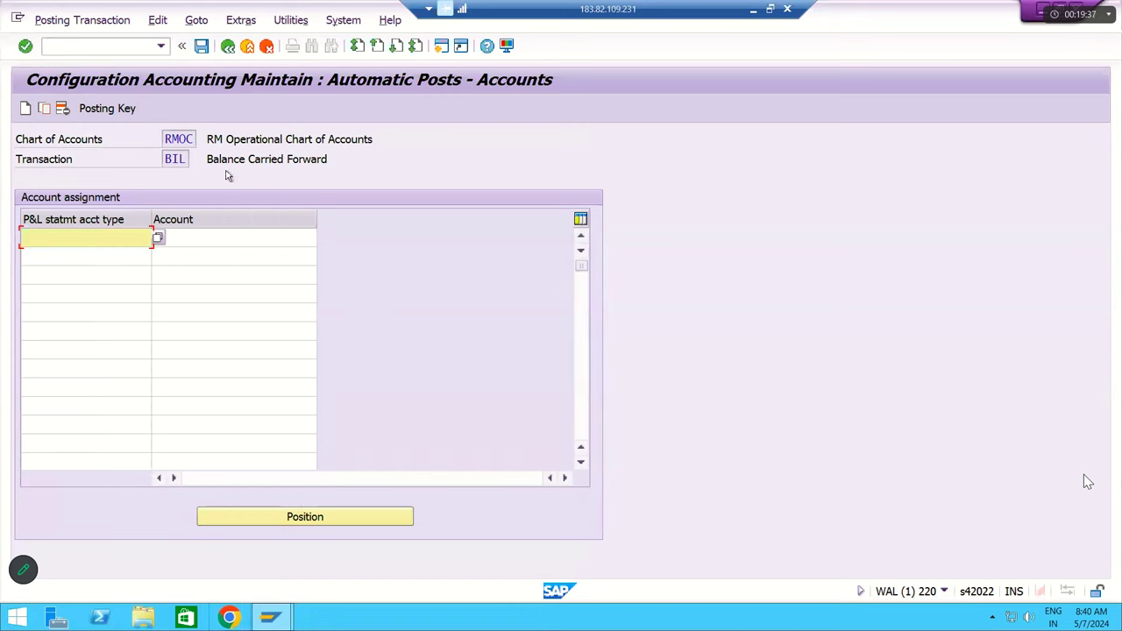
left_click_drag(205, 138, 384, 134)
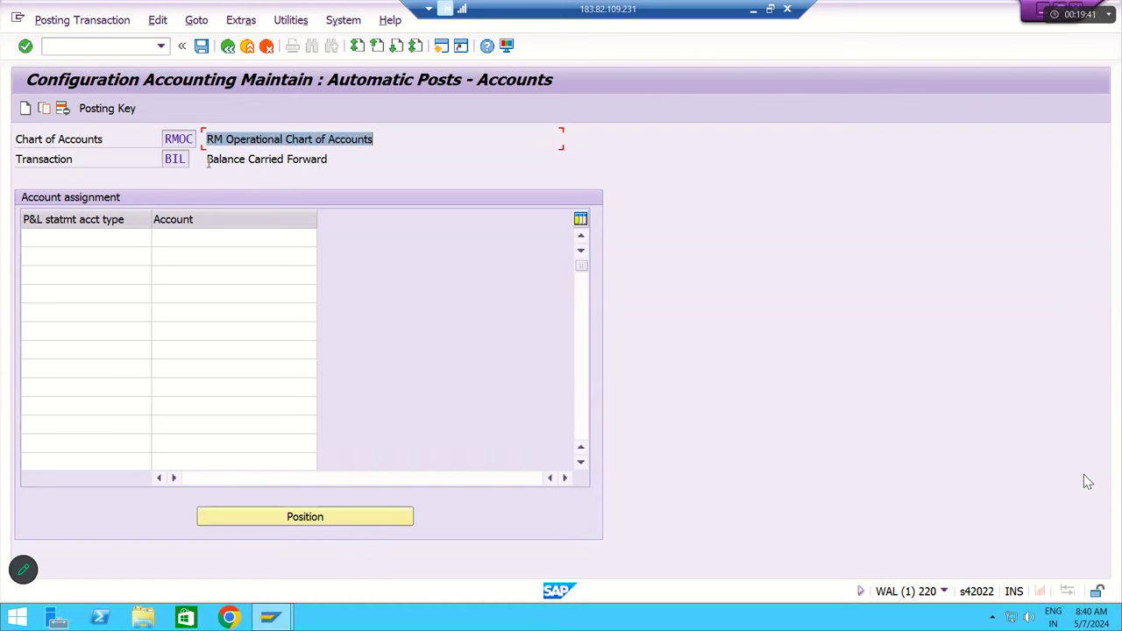
left_click_drag(208, 159, 332, 159)
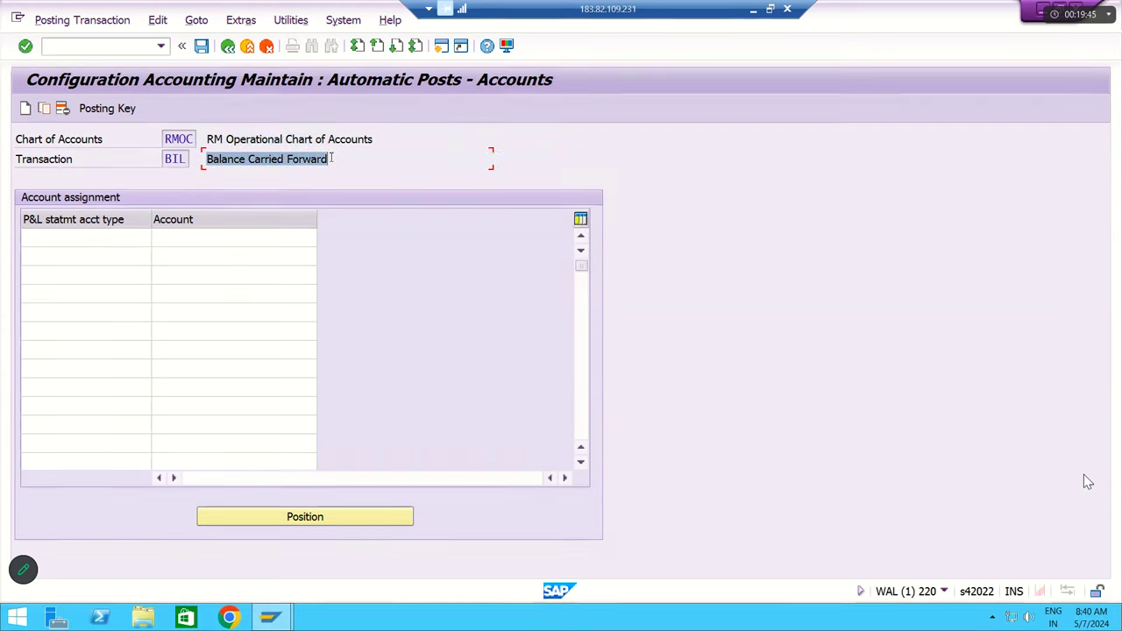
left_click(200, 237)
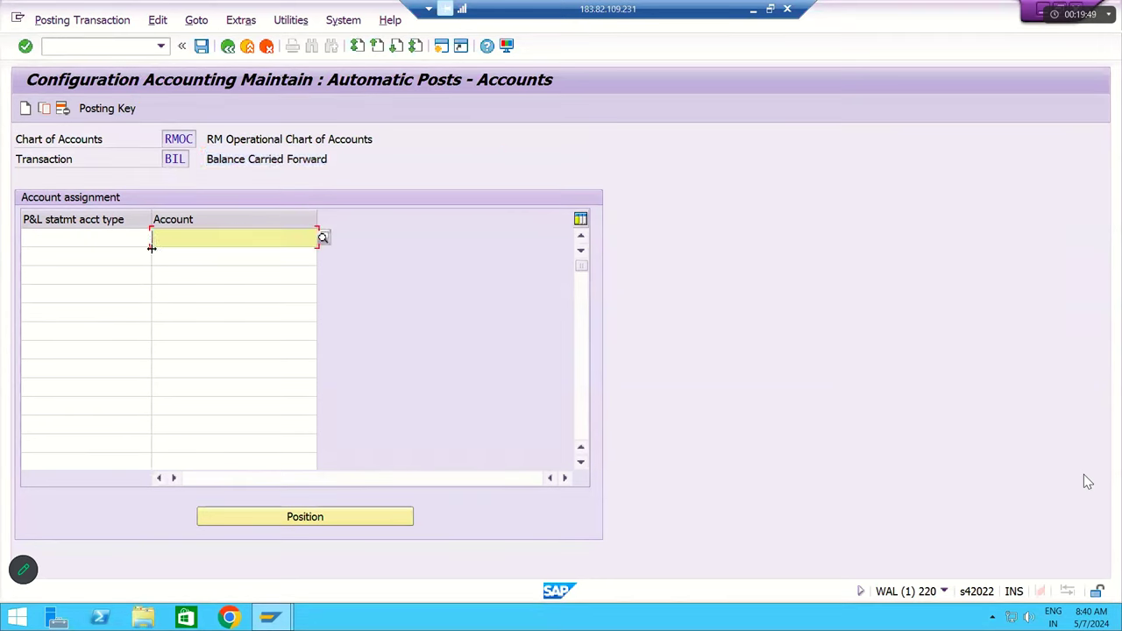
left_click(227, 47)
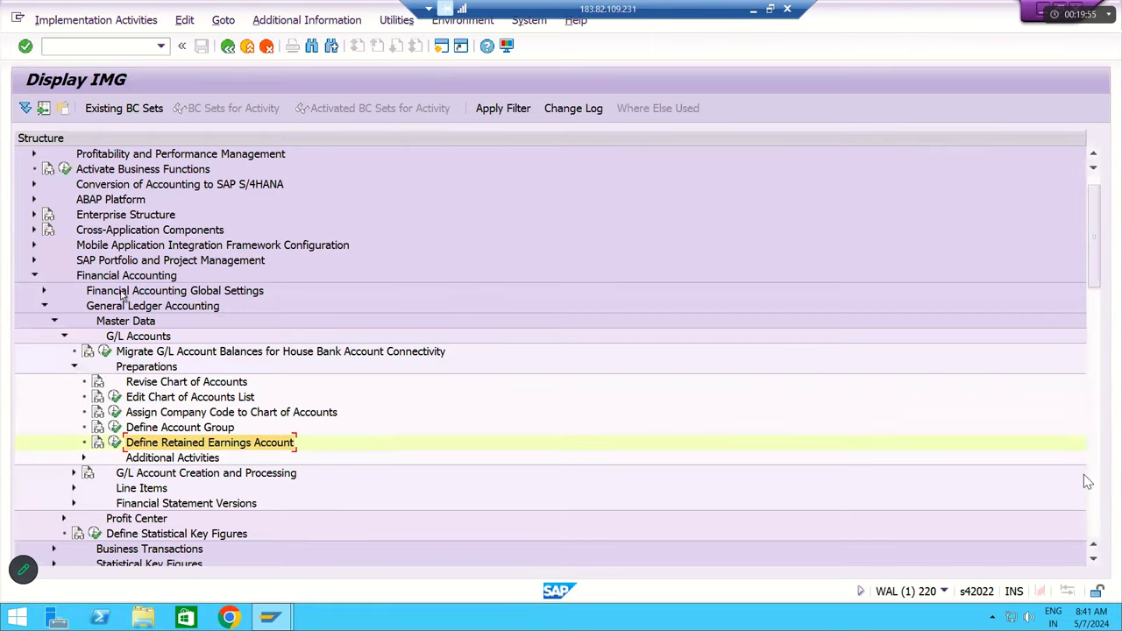
Show the IMG Activity display key as additional information beside the IMG structure.
left_click(289, 23)
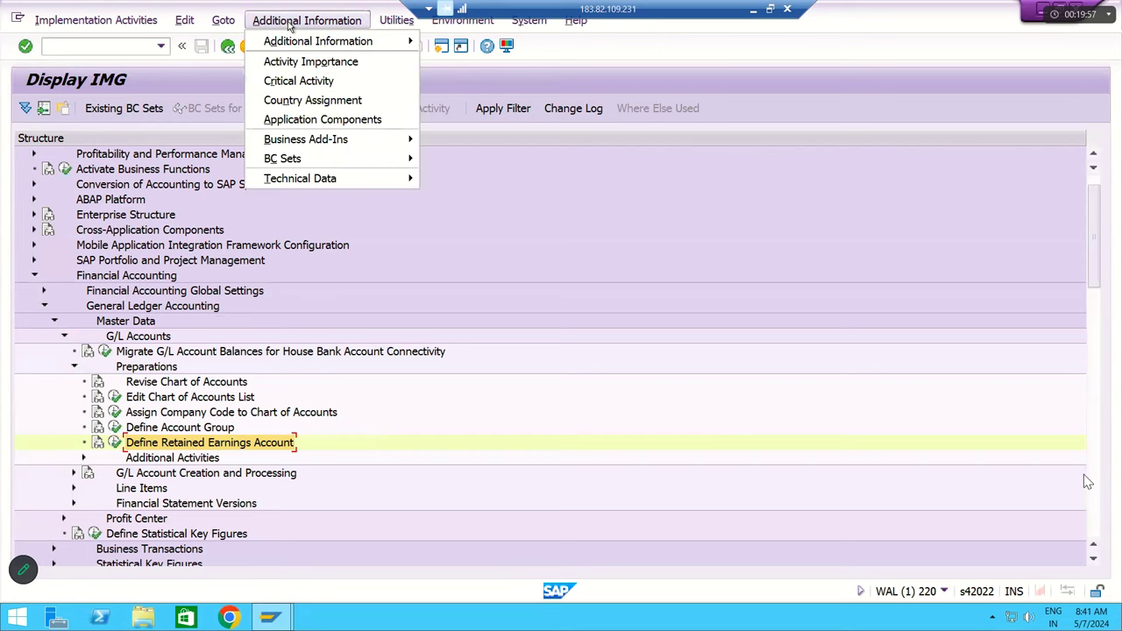
mouse_move(368, 43)
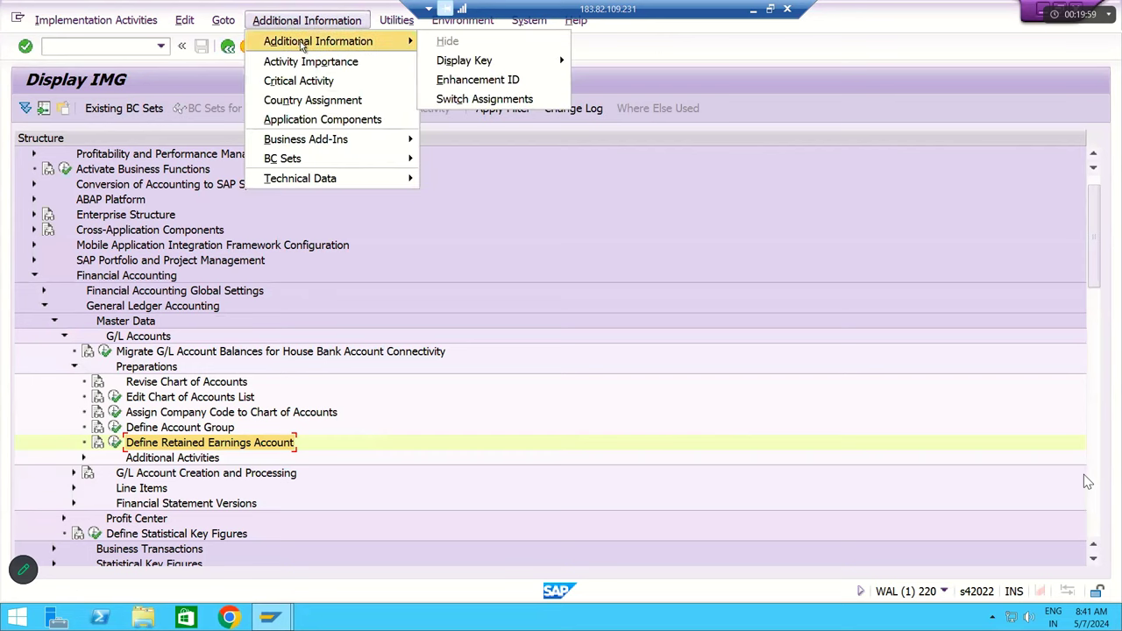
mouse_move(469, 60)
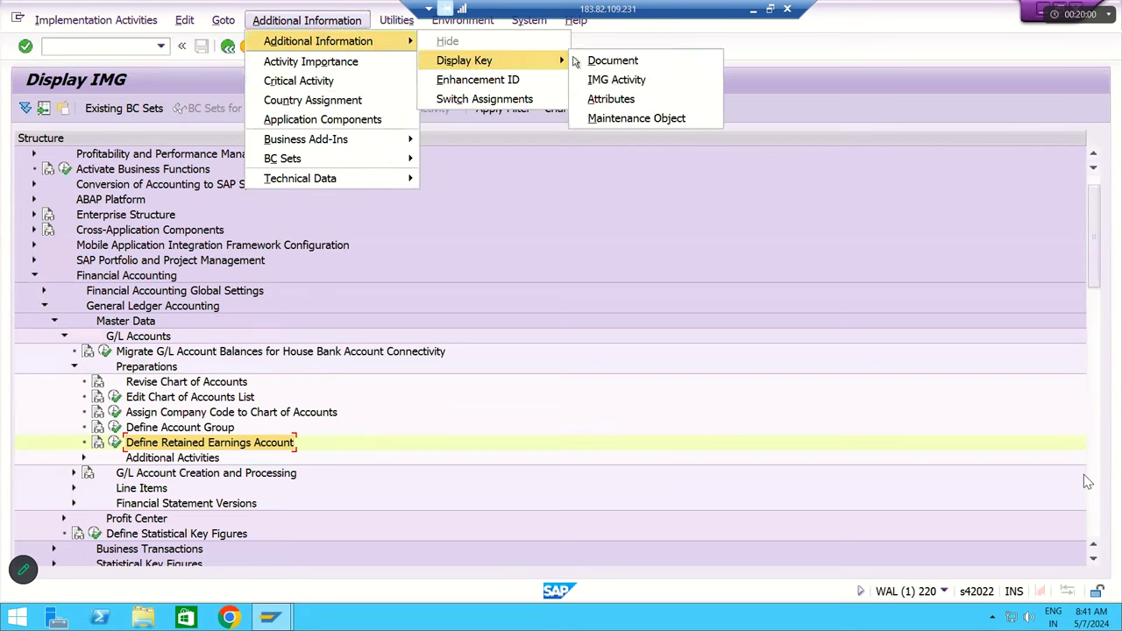
left_click(610, 83)
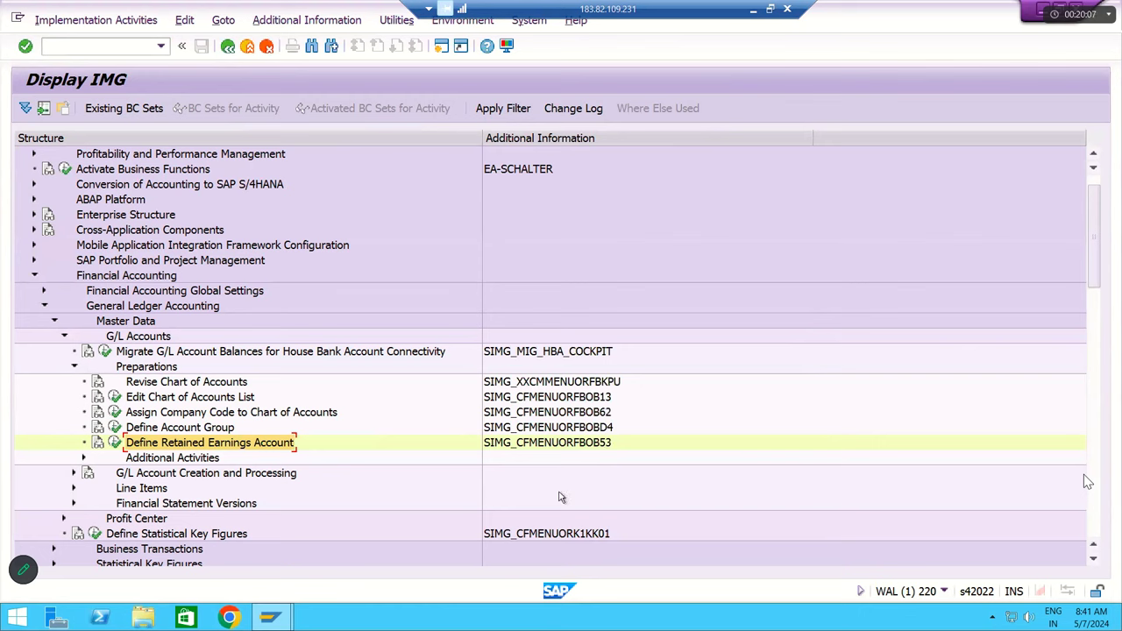
Reopen Define Retained Earnings Account for chart of accounts RMOC and widen the P&L statement account type and Account columns.
left_click(114, 443)
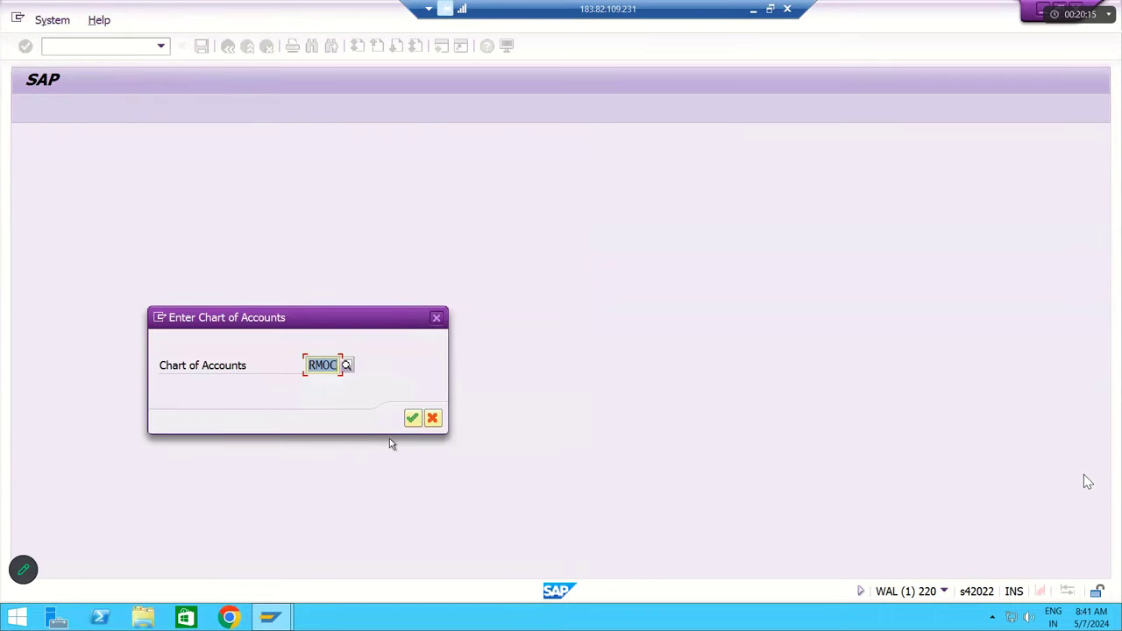
left_click(413, 419)
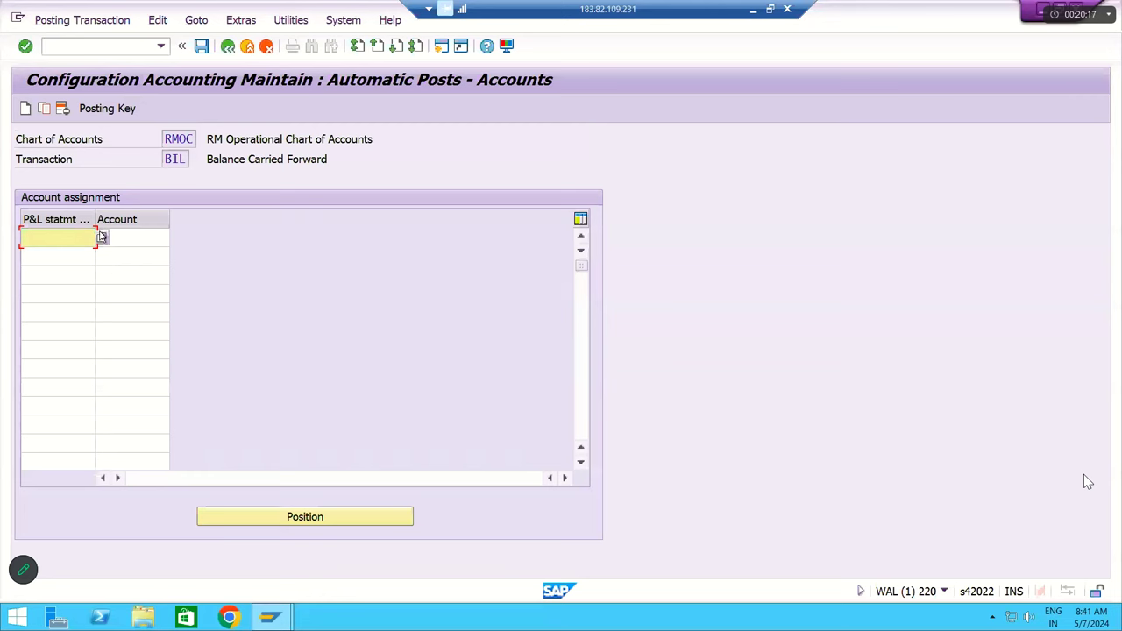
left_click_drag(95, 218, 147, 219)
left_click_drag(219, 219, 317, 219)
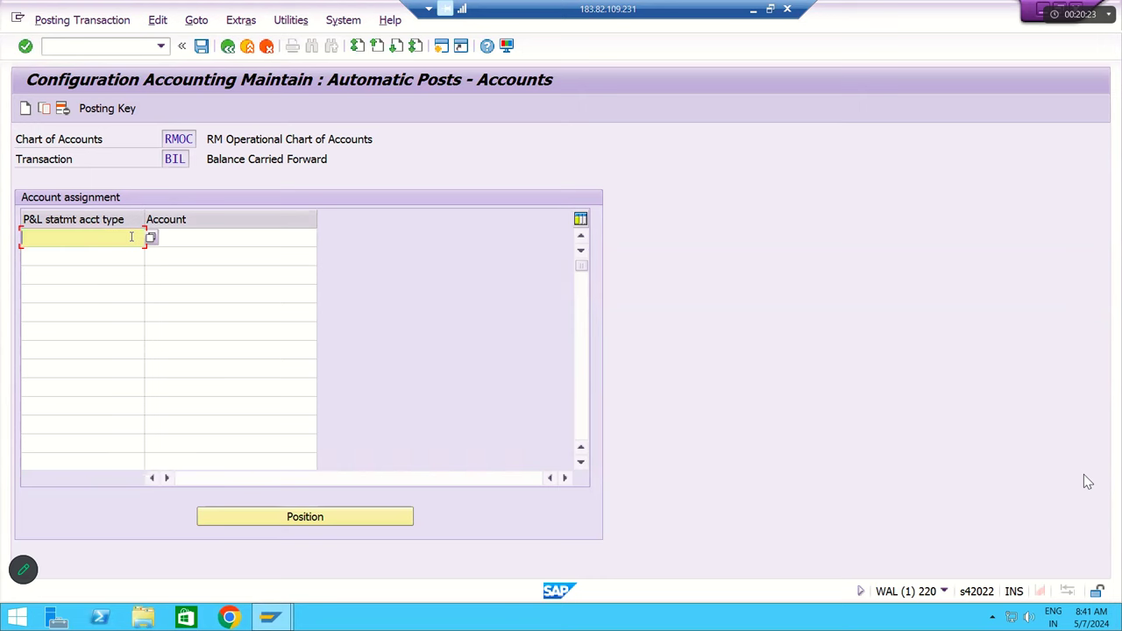
Assign account 1100000 to P&L statement account type X and save the assignment in customizing request WALK904490.
type("X")
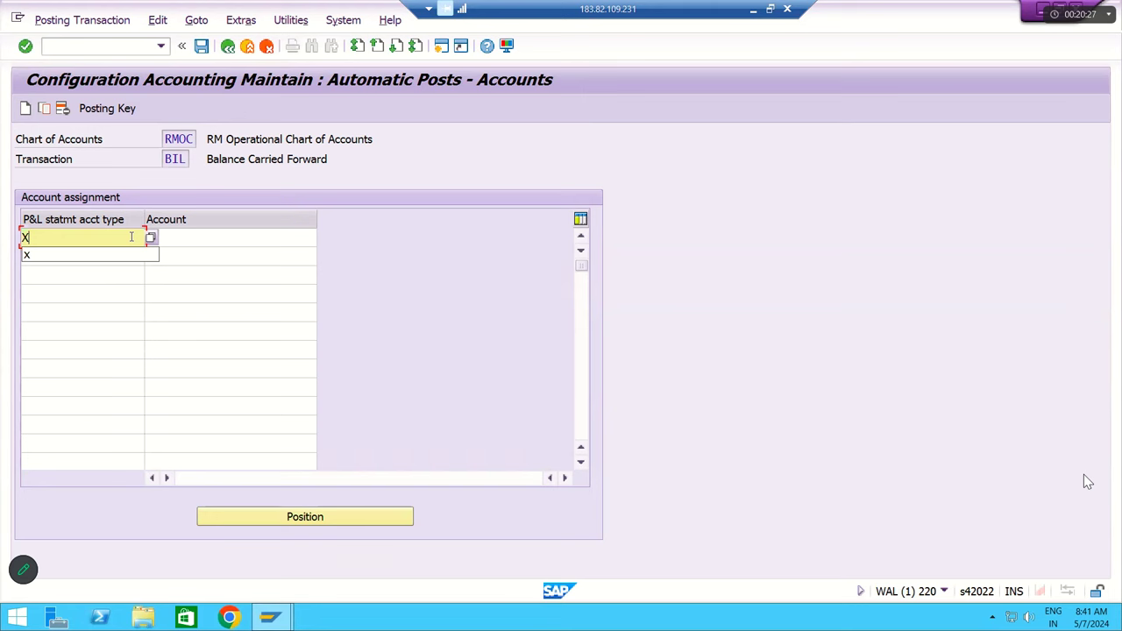
key("Tab")
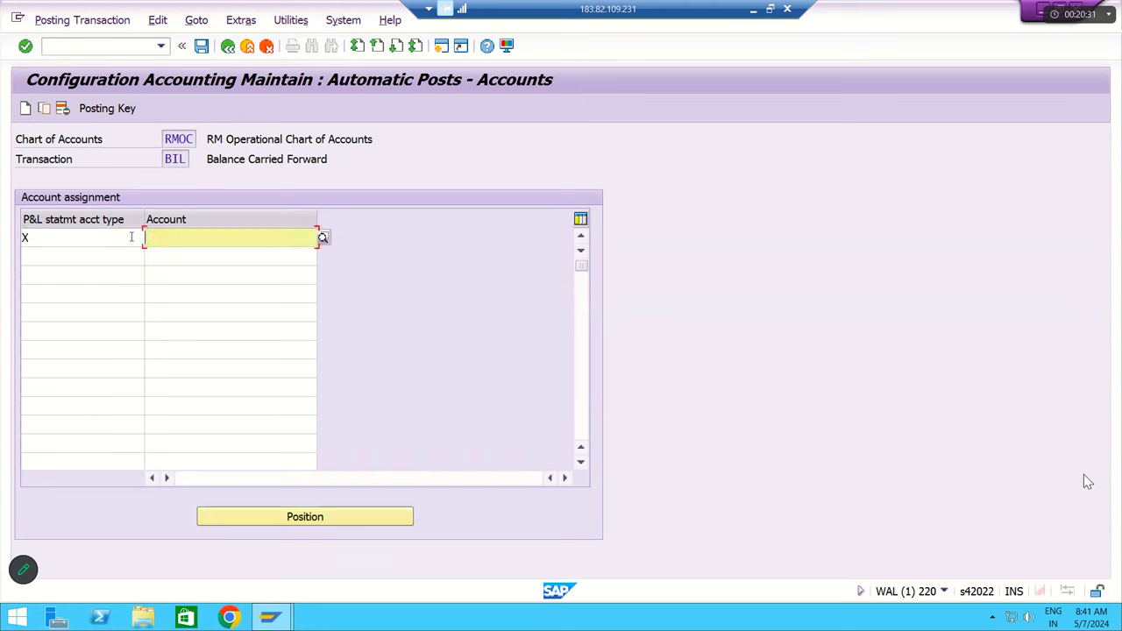
type("11")
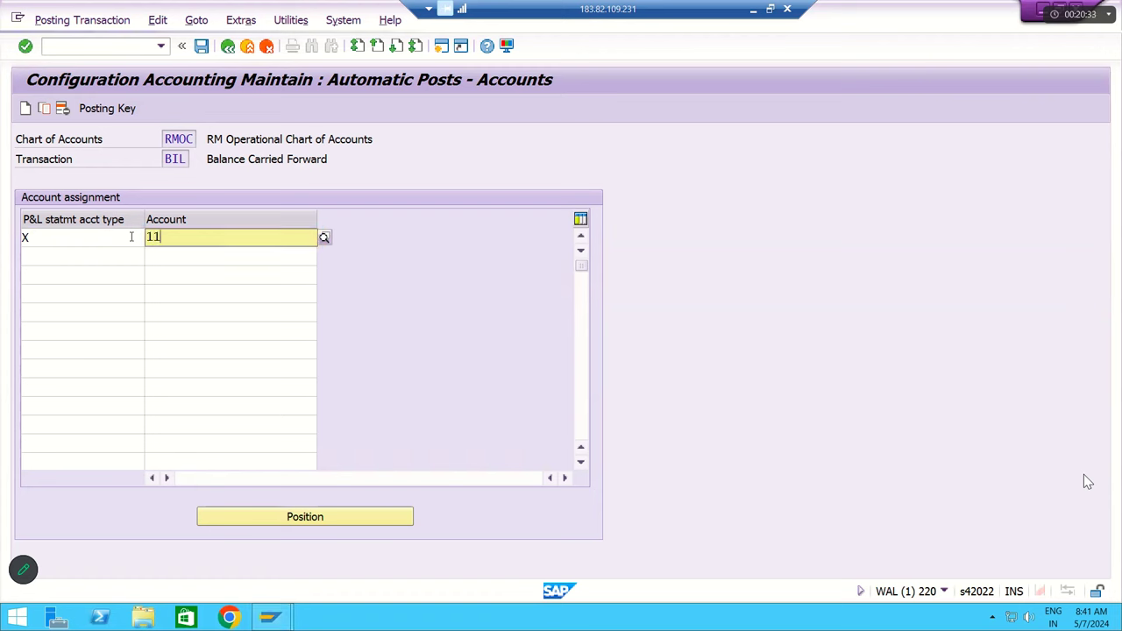
key("BackSpace")
key("BackSpace")
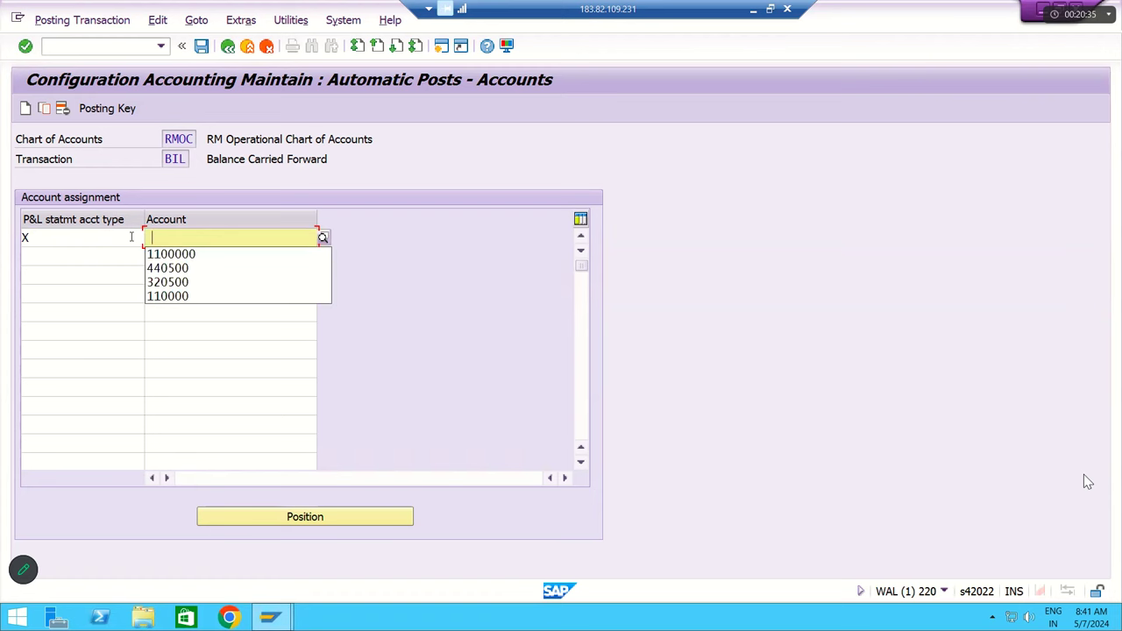
left_click(168, 254)
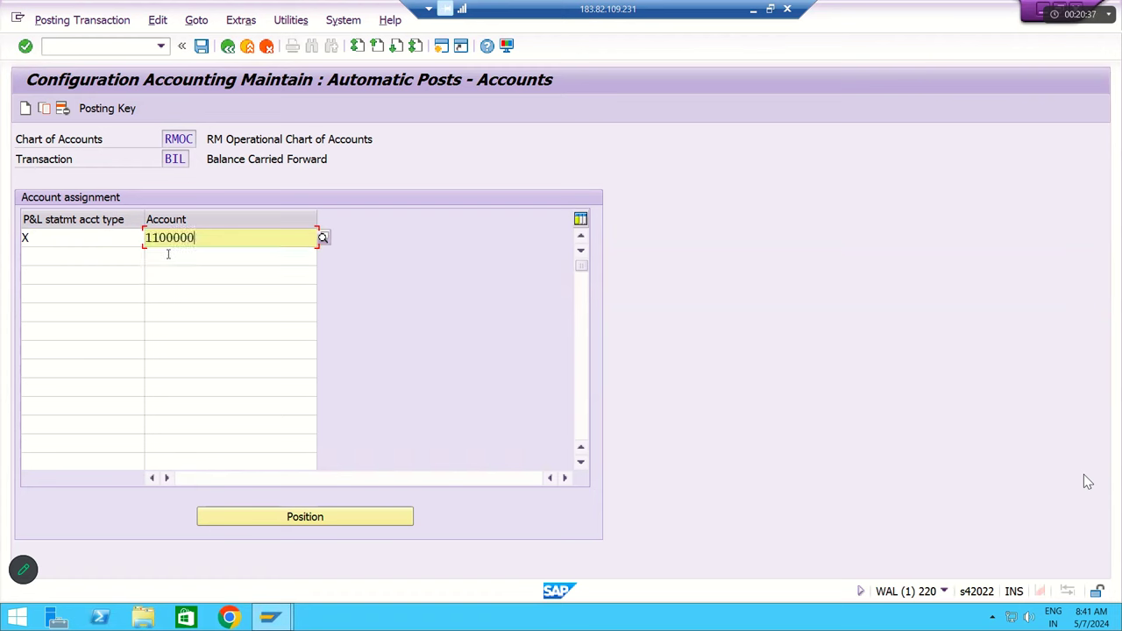
key("Return")
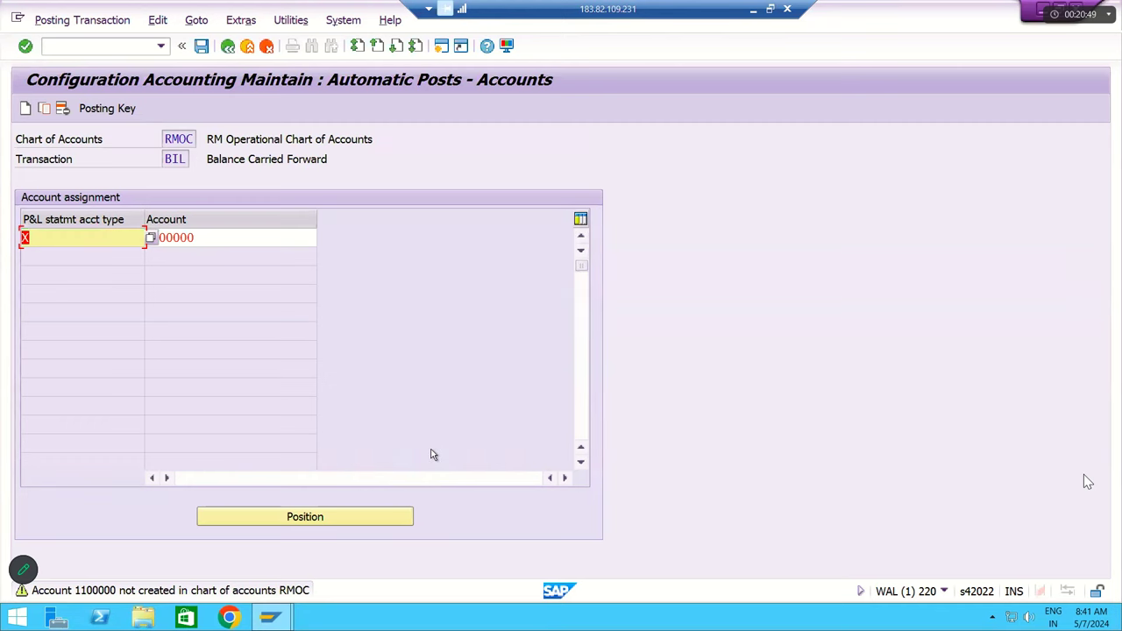
key("Return")
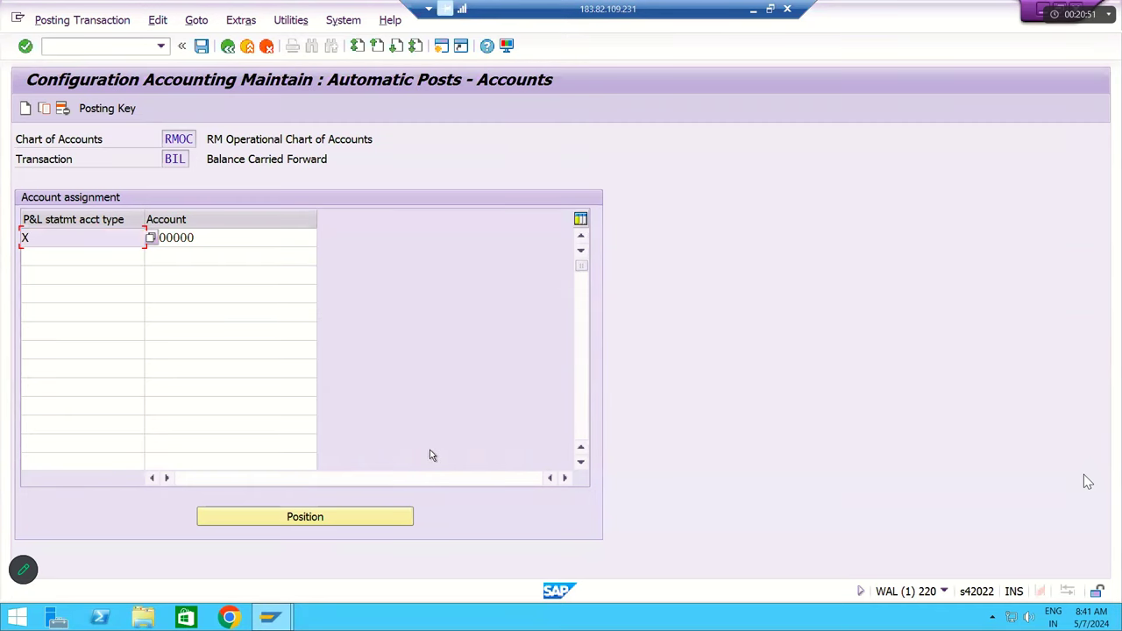
left_click(200, 46)
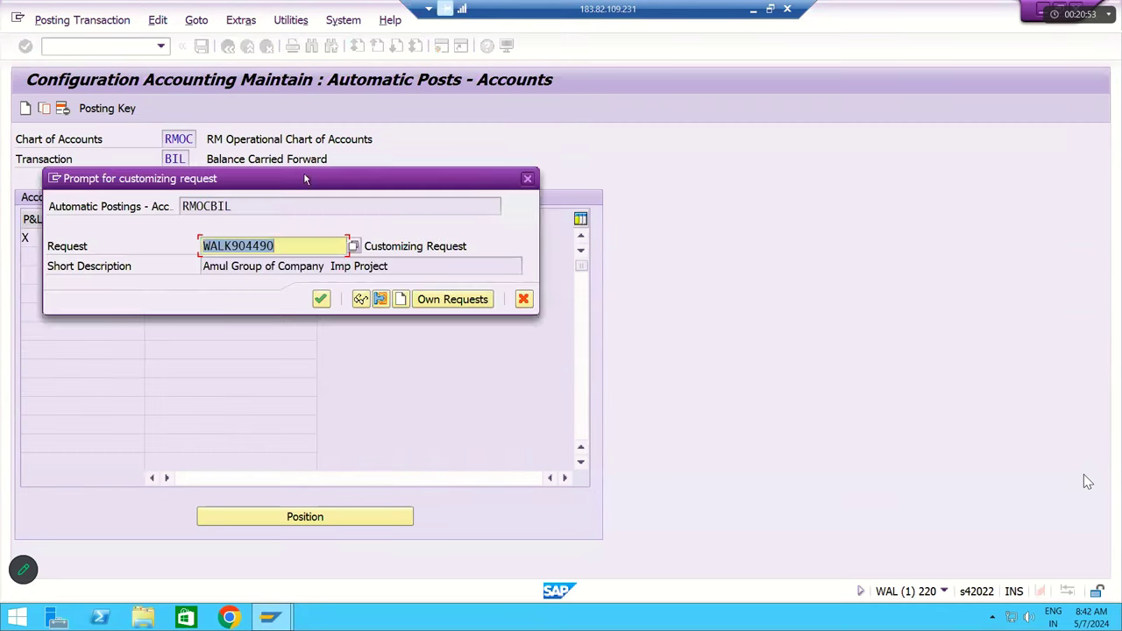
left_click(321, 299)
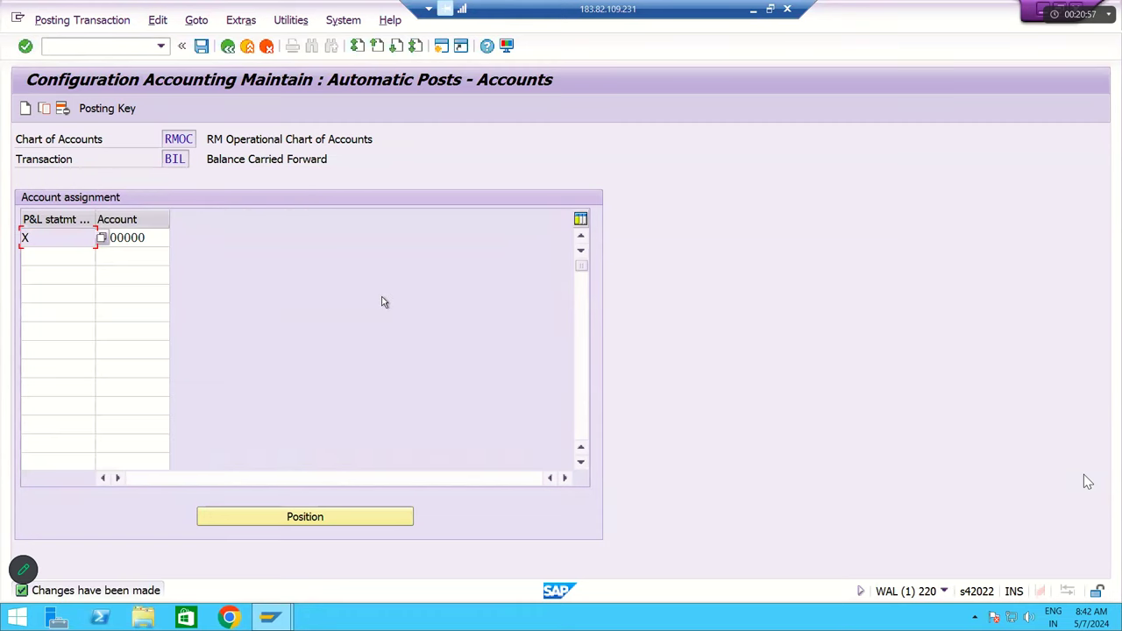
Switch to the SAP FI_New workbook in Excel and select cell AD32 in the empty area of the Global perameter sheet.
left_click(753, 9)
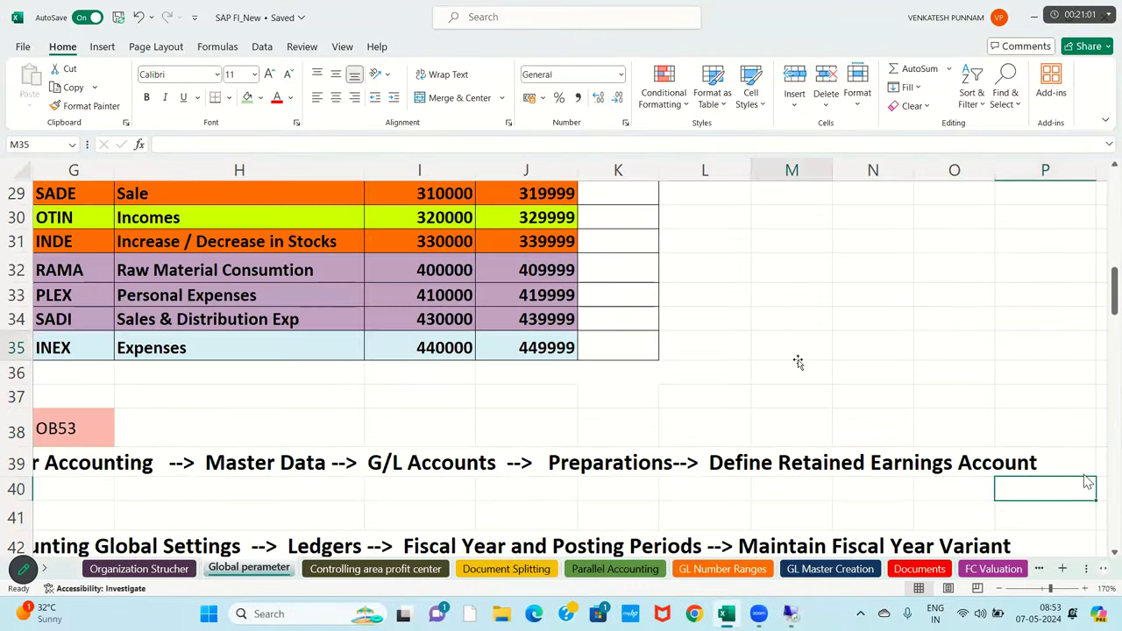
left_click(795, 354)
key("Right")
key("Right")
key("Right")
key("Right")
key("Right")
key("Right")
key("Right")
key("Right")
key("Right")
key("Right")
key("Right")
key("Right")
key("Right")
key("Right")
key("Right")
key("Right")
key("Right")
key("Right")
key("Right")
key("Right")
key("Right")
key("Right")
key("Right")
key("Right")
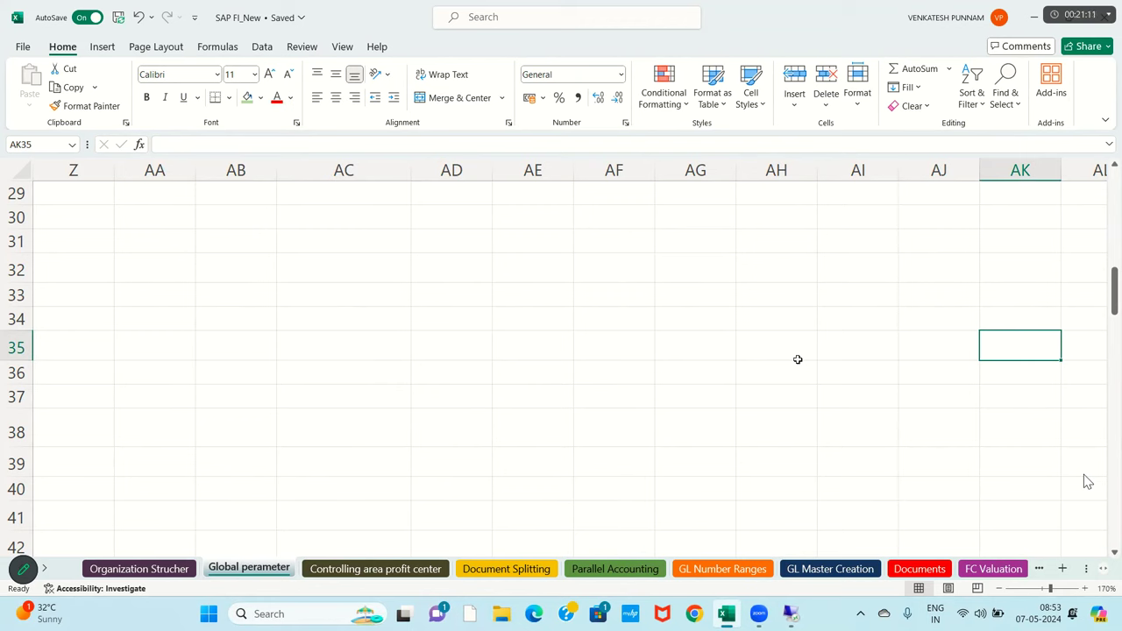
left_click(424, 267)
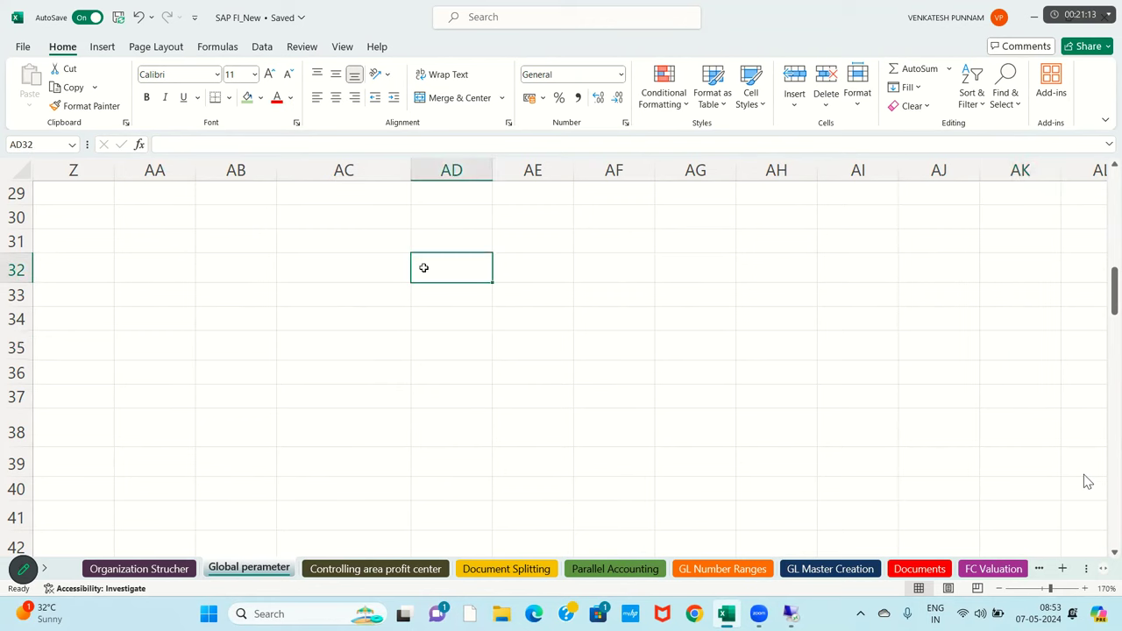
Enter Yellow in cell AD32 and its message type Warning in cell AF32.
type("YE")
key("BackSpace")
type("err")
key("BackSpace")
key("BackSpace")
type("llow")
key("ctrl+Return")
key("Right")
key("Right")
type("Warning")
key("Return")
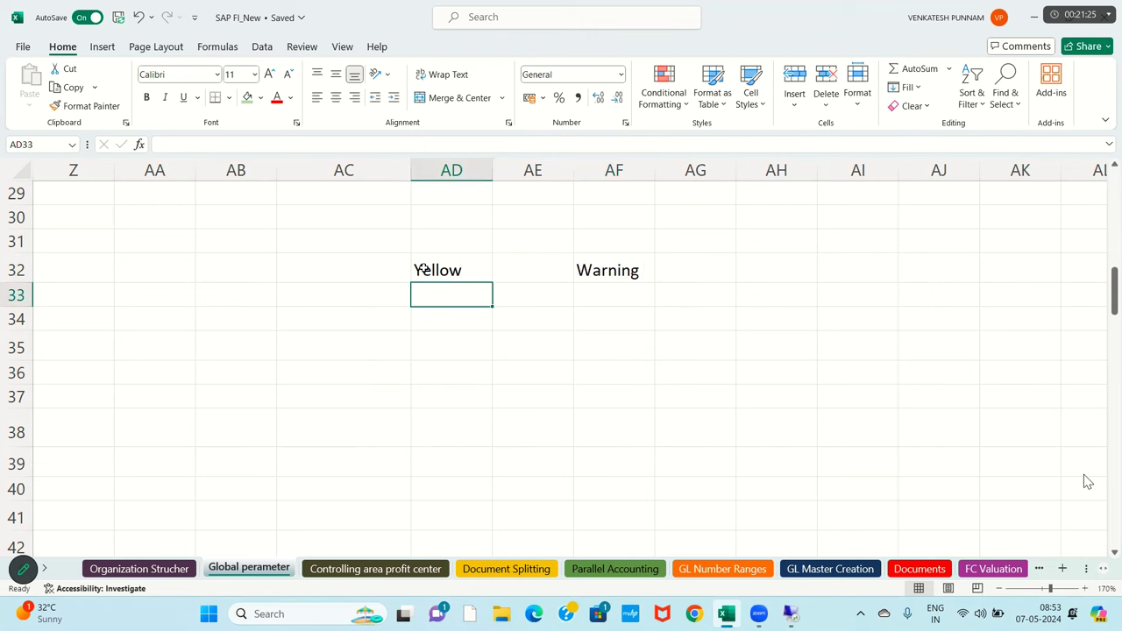
Enter Blue in cell AD33 and its message type Information in cell AF33.
type("Blue")
key("Right")
key("Right")
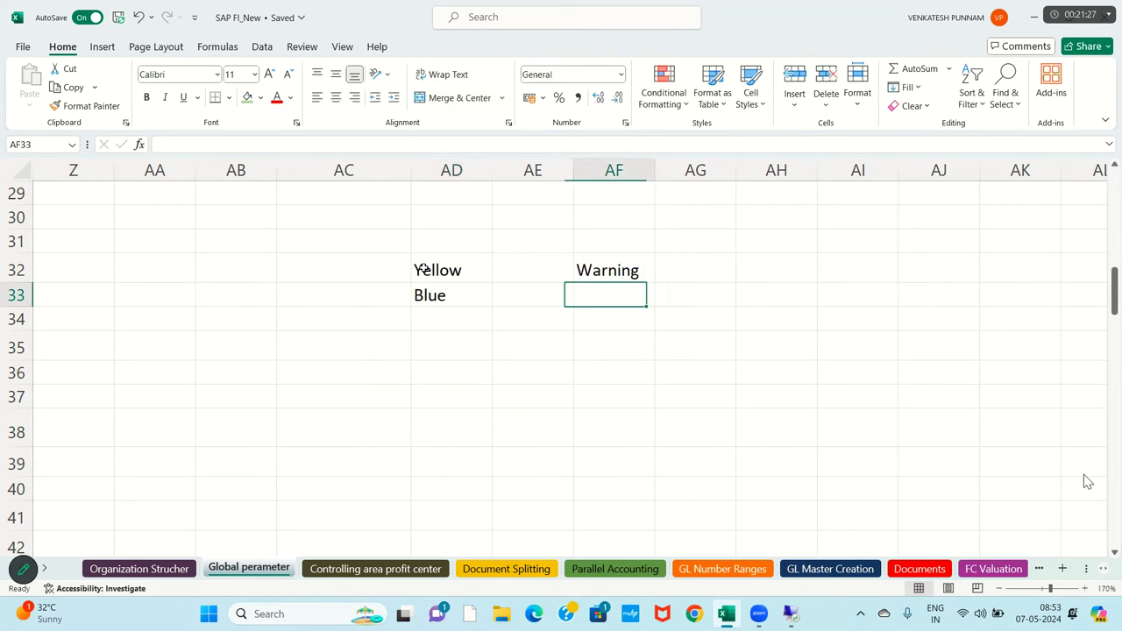
type("Infom")
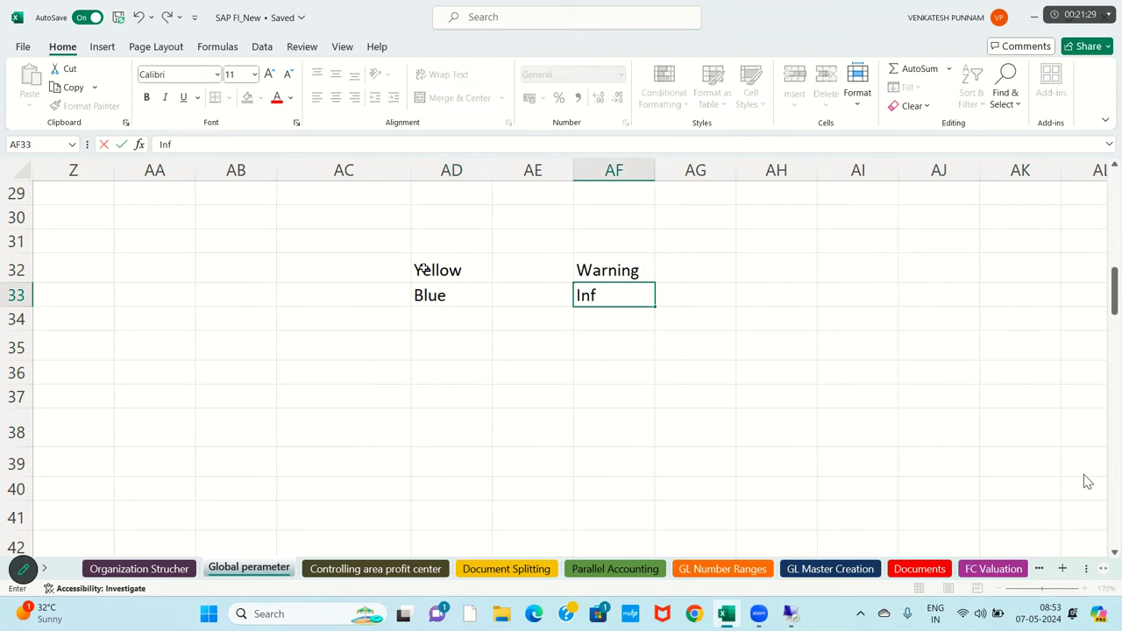
key("BackSpace")
type("rmation")
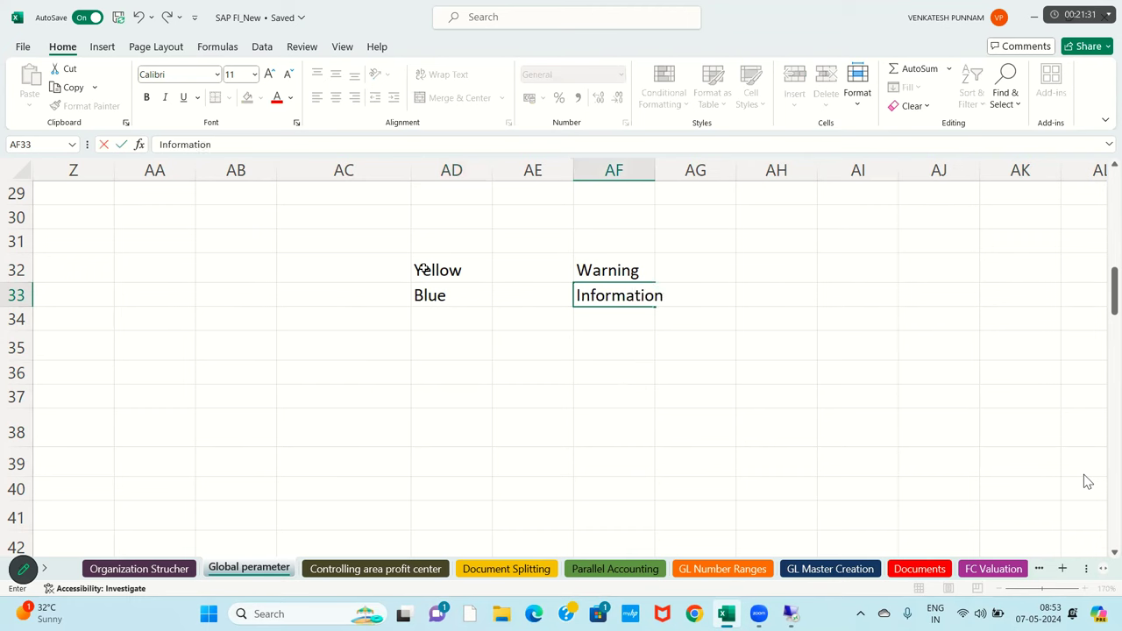
key("Return")
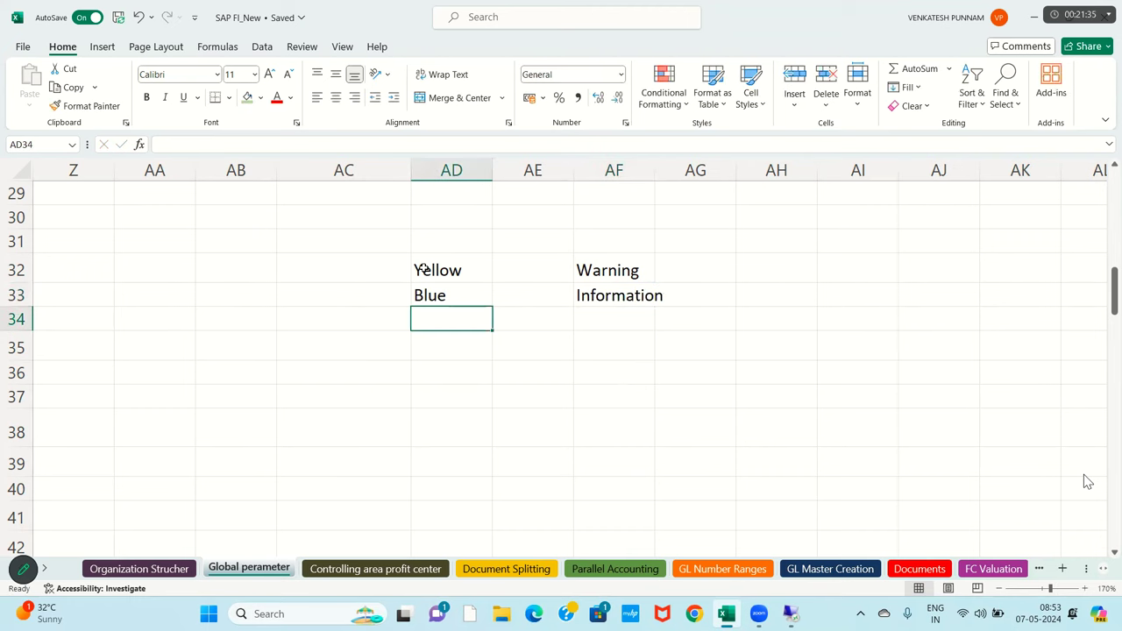
Enter Green in cell AD34 and its message type Success in cell AF34.
type("Green")
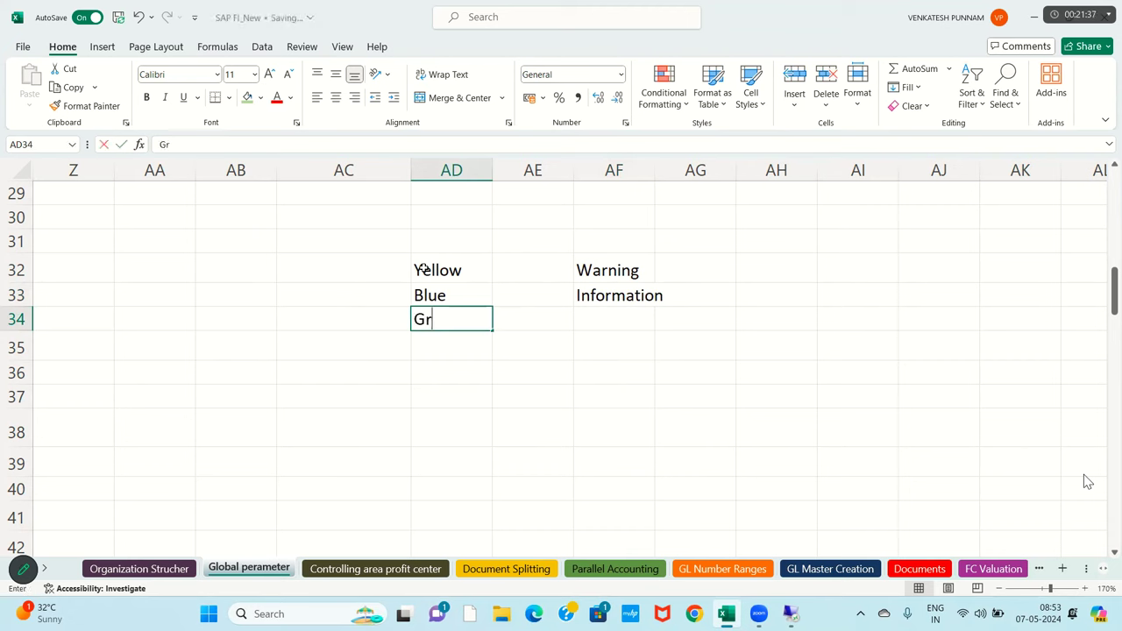
key("Tab")
key("Tab")
type("Succws")
type("fy")
key("BackSpace")
key("BackSpace")
key("BackSpace")
key("BackSpace")
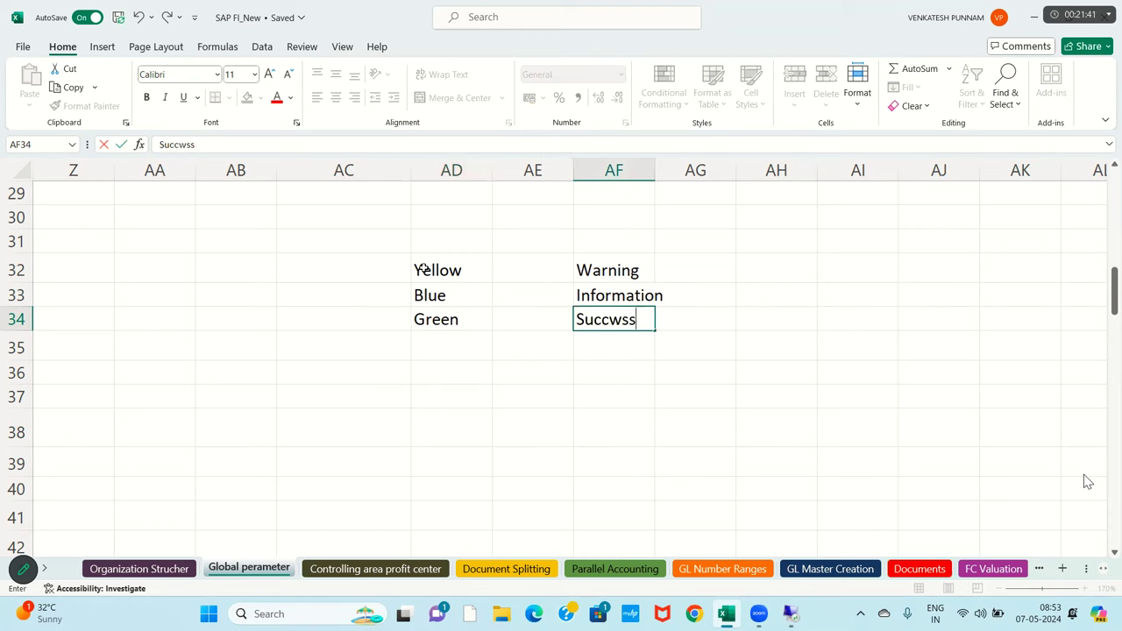
key("BackSpace")
key("BackSpace")
type("c")
key("BackSpace")
type("cessful")
key("BackSpace")
key("BackSpace")
key("BackSpace")
key("Return")
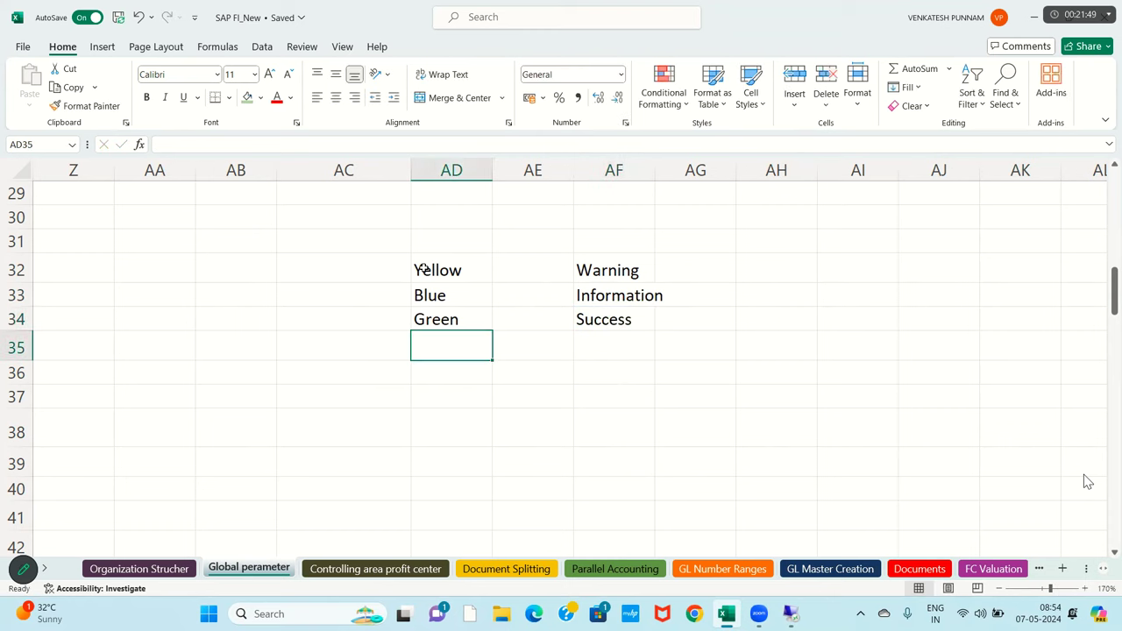
Enter Red in cell AD35 and its message type Error in cell AF35.
type("RE")
key("BackSpace")
type("ed")
key("Tab")
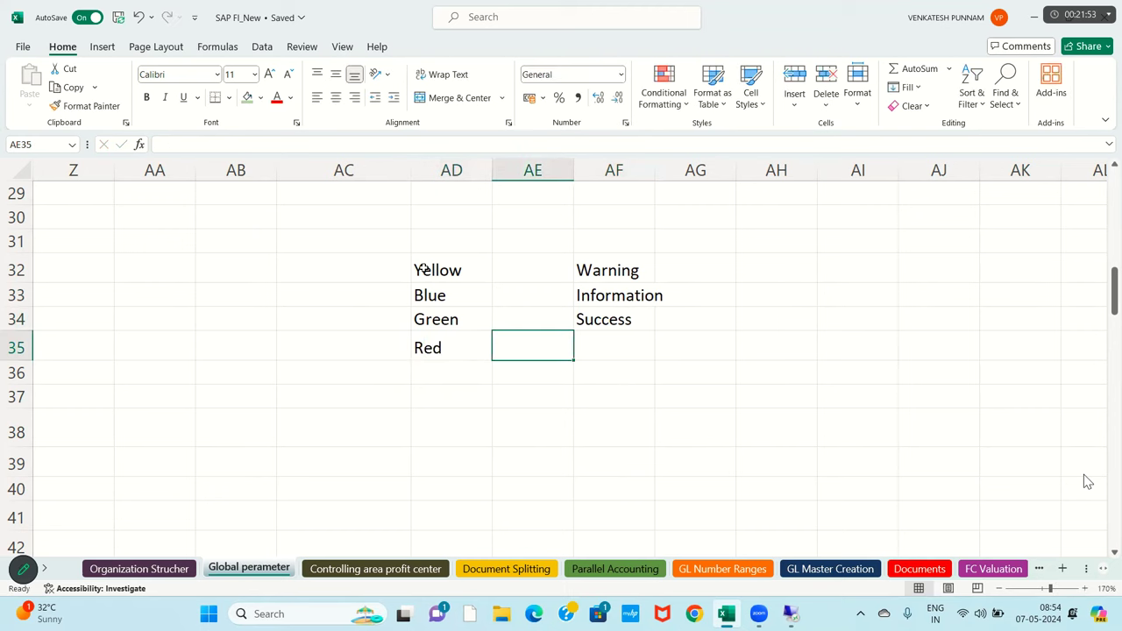
key("Right")
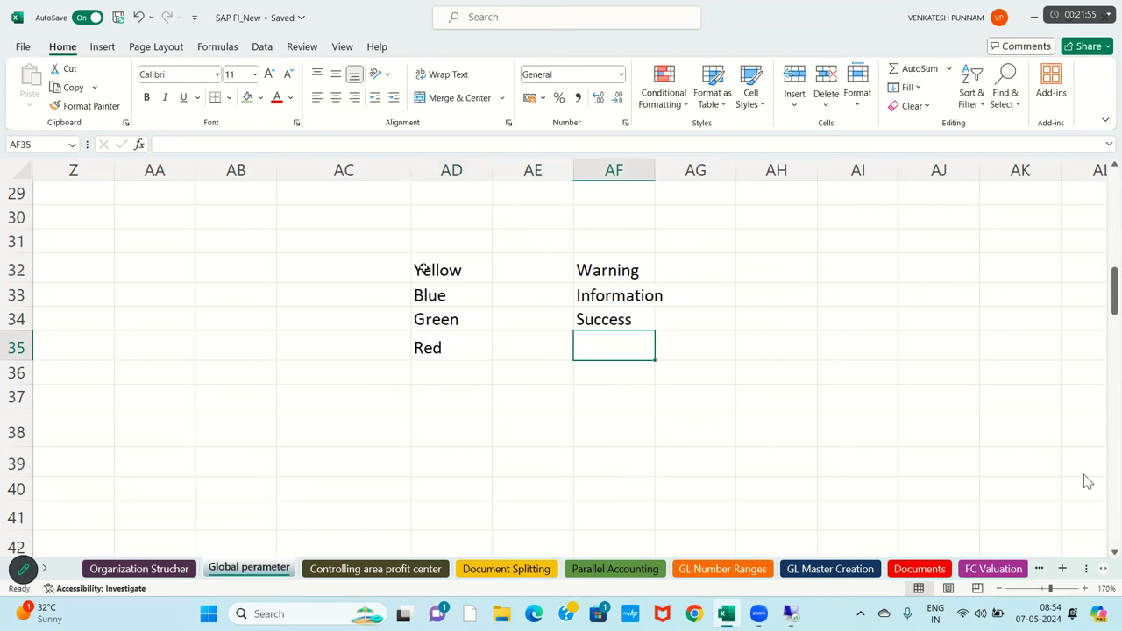
type("Erro")
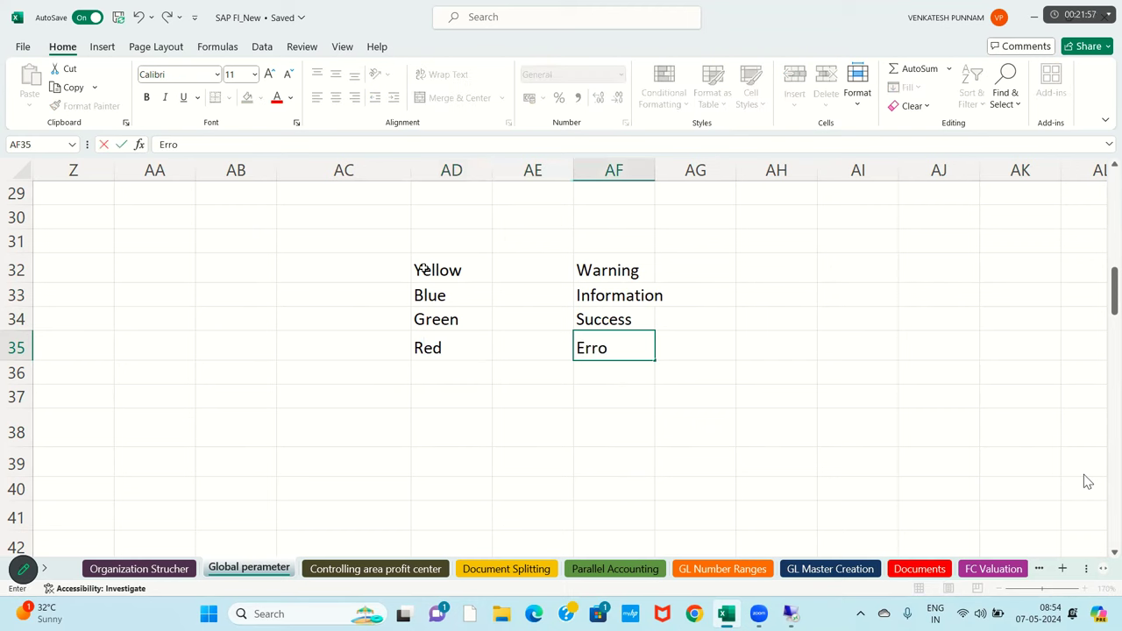
type("r")
key("Return")
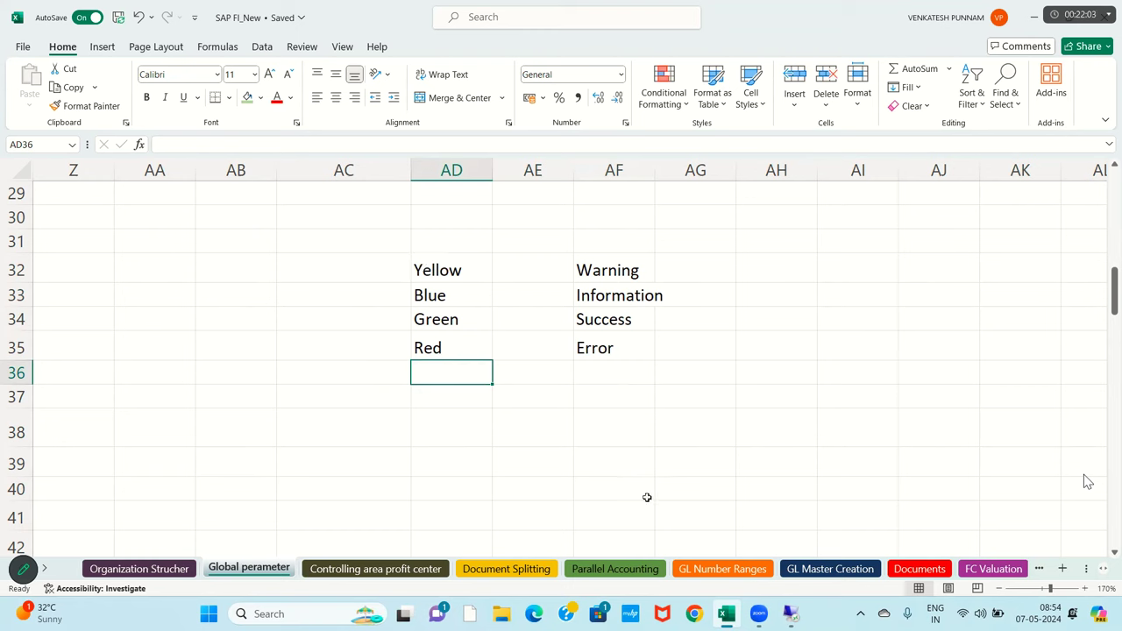
Go through the list of message colours and match each colour to its message type, row by row.
left_click(445, 272)
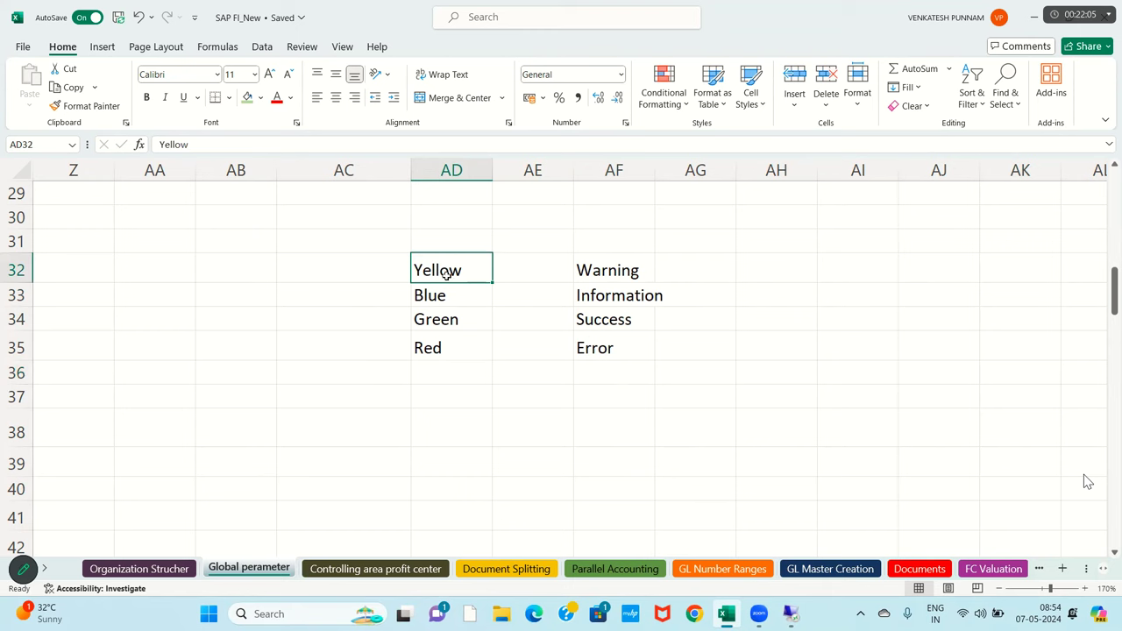
left_click(448, 290)
left_click(450, 321)
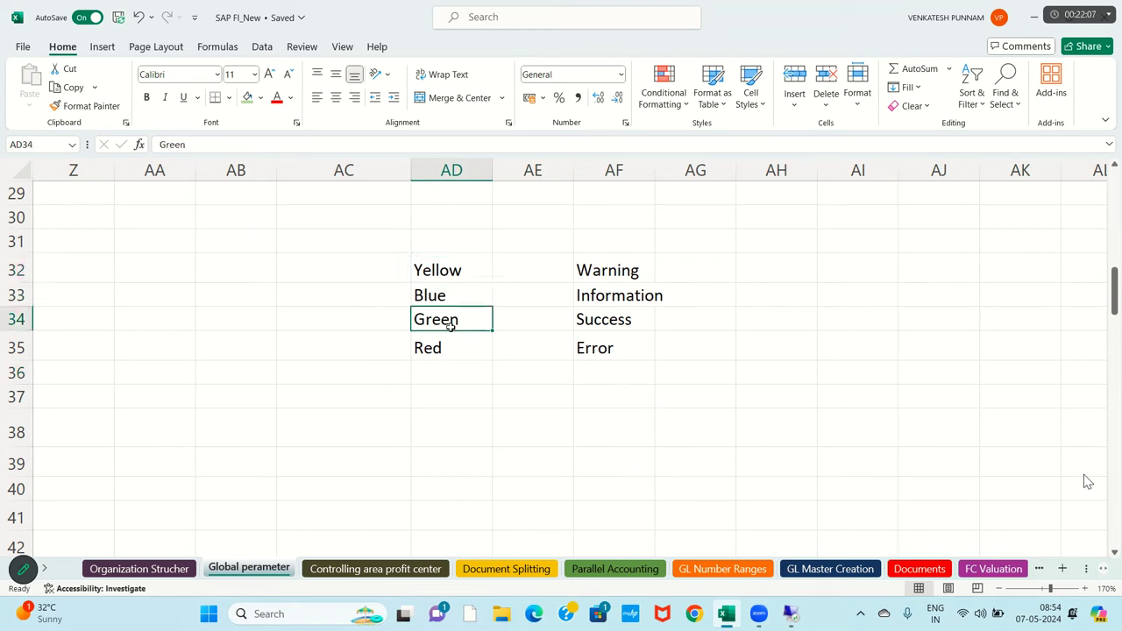
left_click(452, 339)
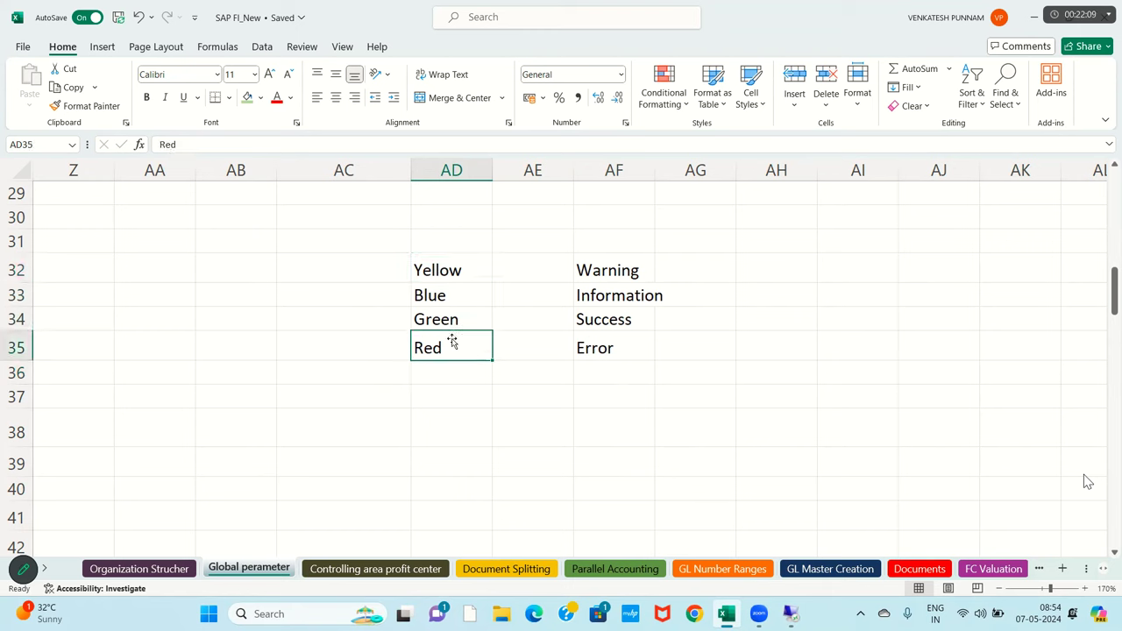
left_click_drag(438, 270, 661, 290)
left_click_drag(432, 302, 638, 292)
left_click_drag(444, 317, 618, 314)
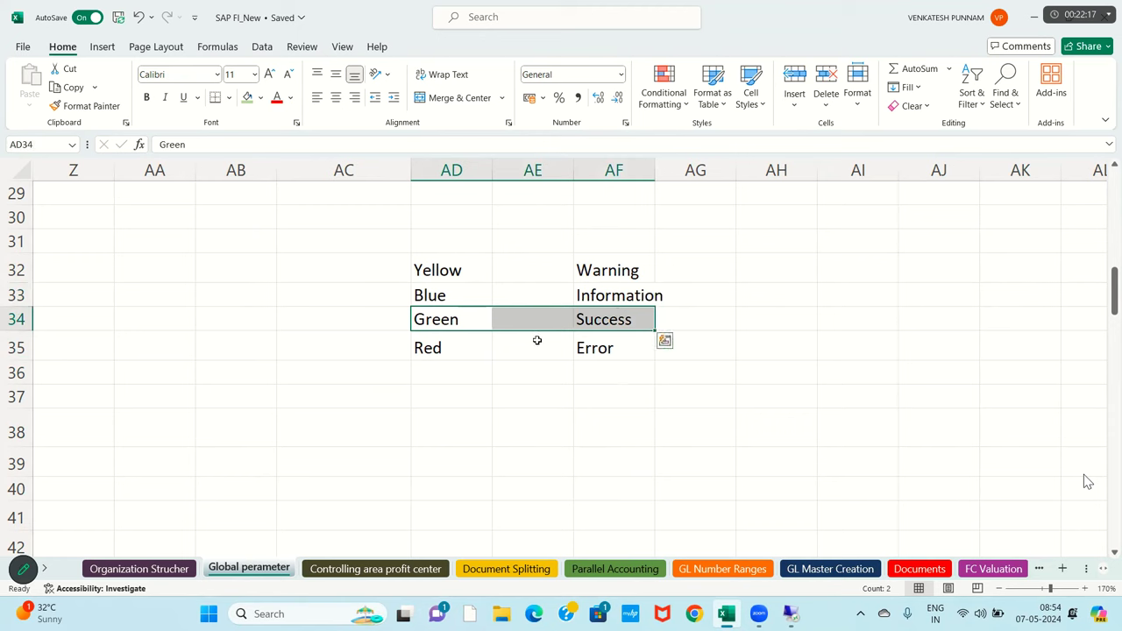
Fill the Red and Error row, cells AD35 to AF35, with light orange.
left_click_drag(453, 356, 618, 354)
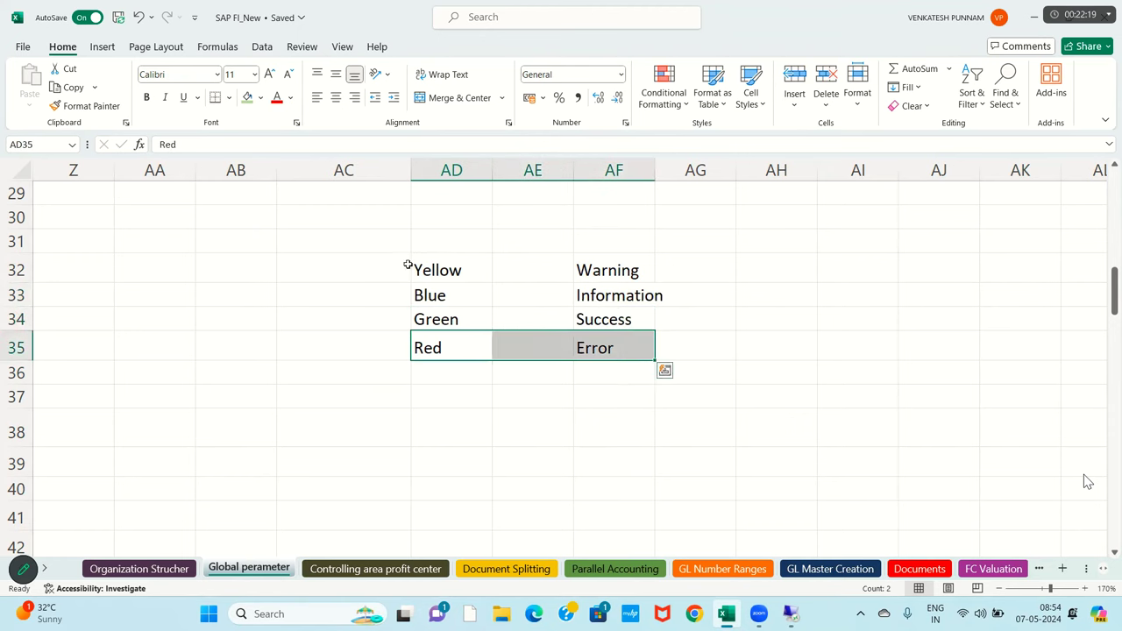
left_click(260, 97)
left_click(350, 174)
left_click(614, 295)
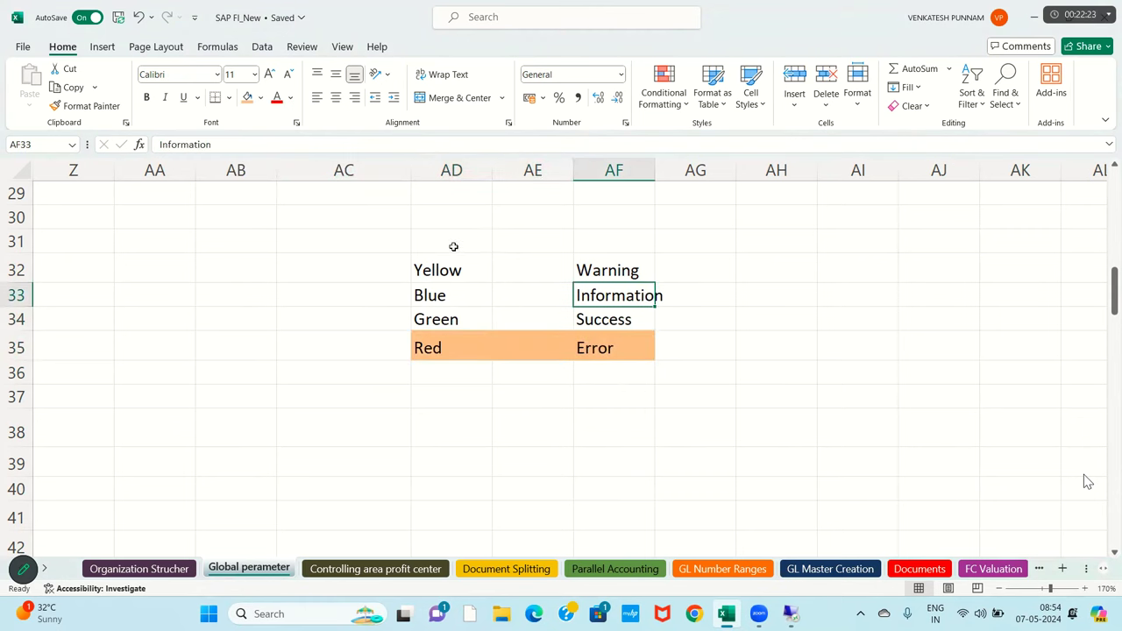
Review the whole colour and message type table, and return to the configuration steps list beside Define Retained Earnings Account.
left_click_drag(444, 246, 670, 343)
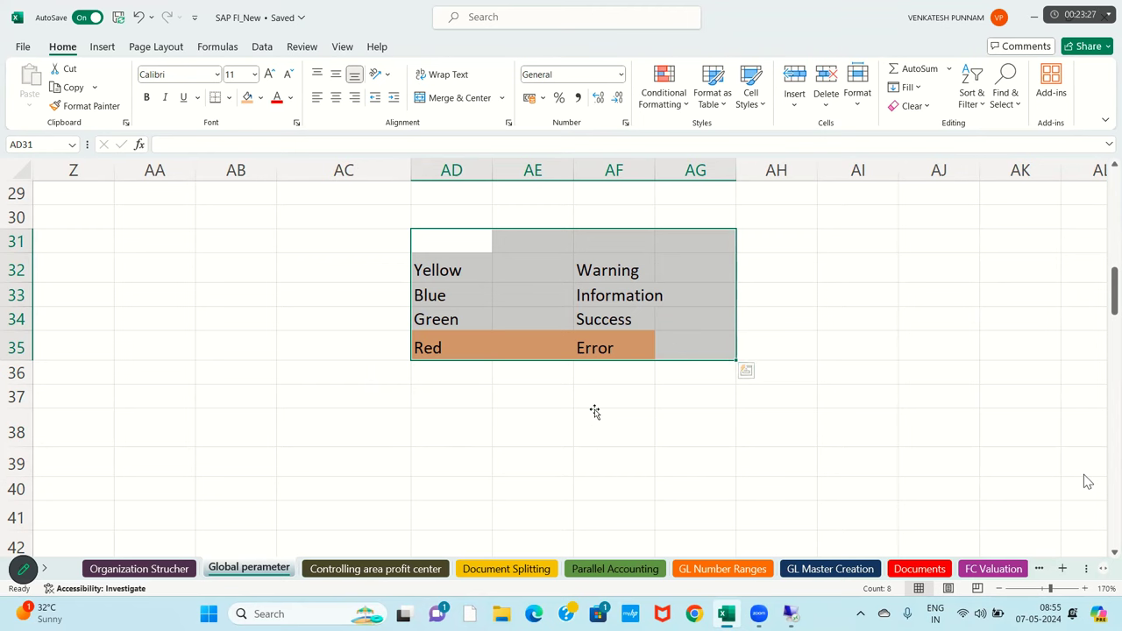
left_click(595, 412)
key("Left")
key("Left")
key("Left")
key("Left")
key("Left")
key("Left")
key("Left")
key("Left")
key("Left")
key("Left")
key("Left")
key("Left")
key("Left")
key("Left")
key("Left")
key("Left")
key("Left")
key("Left")
key("Left")
key("Left")
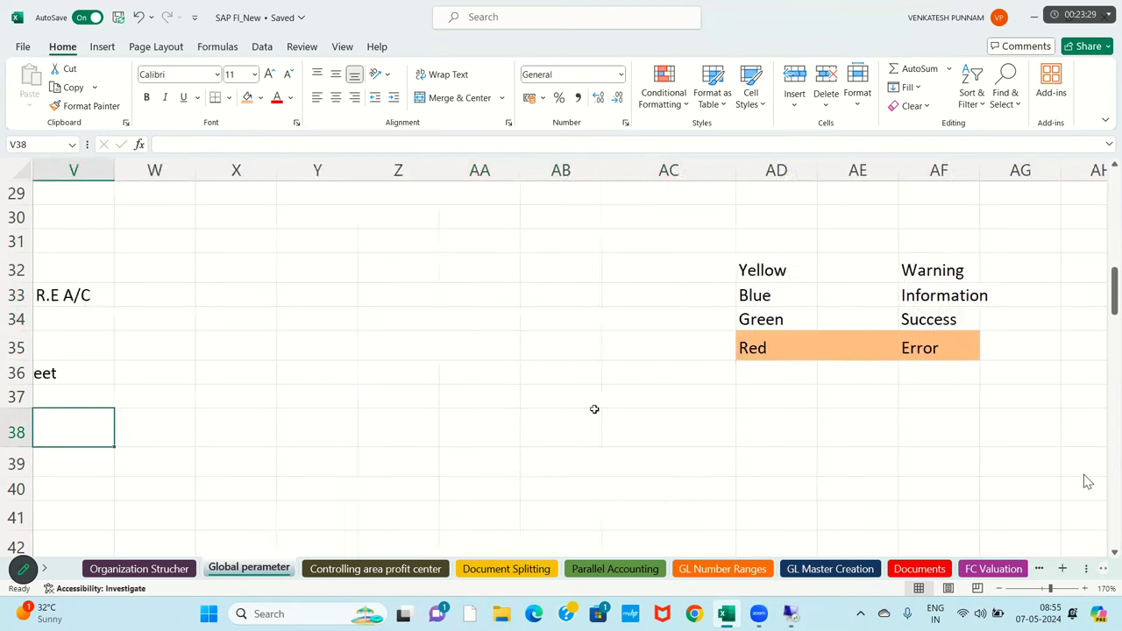
key("Left")
key("Left")
key("Left")
key("Left")
key("Left")
key("Left")
key("Left")
Examine the configuration steps from Maintain Fiscal Year Variant to Open and Close Posting Periods, and return to the row above step 5.
key("Down")
key("Down")
key("Down")
key("Down")
key("Down")
key("Down")
key("Down")
key("Down")
key("Down")
key("Down")
key("Down")
key("Down")
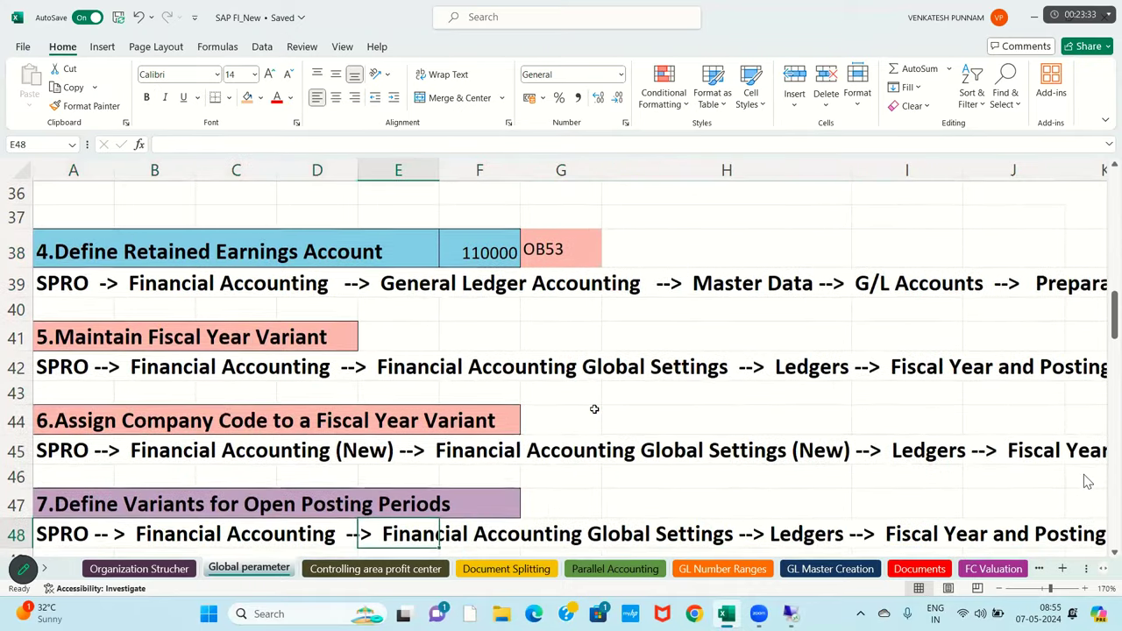
key("Down")
key("Down")
key("Down")
key("Down")
key("Down")
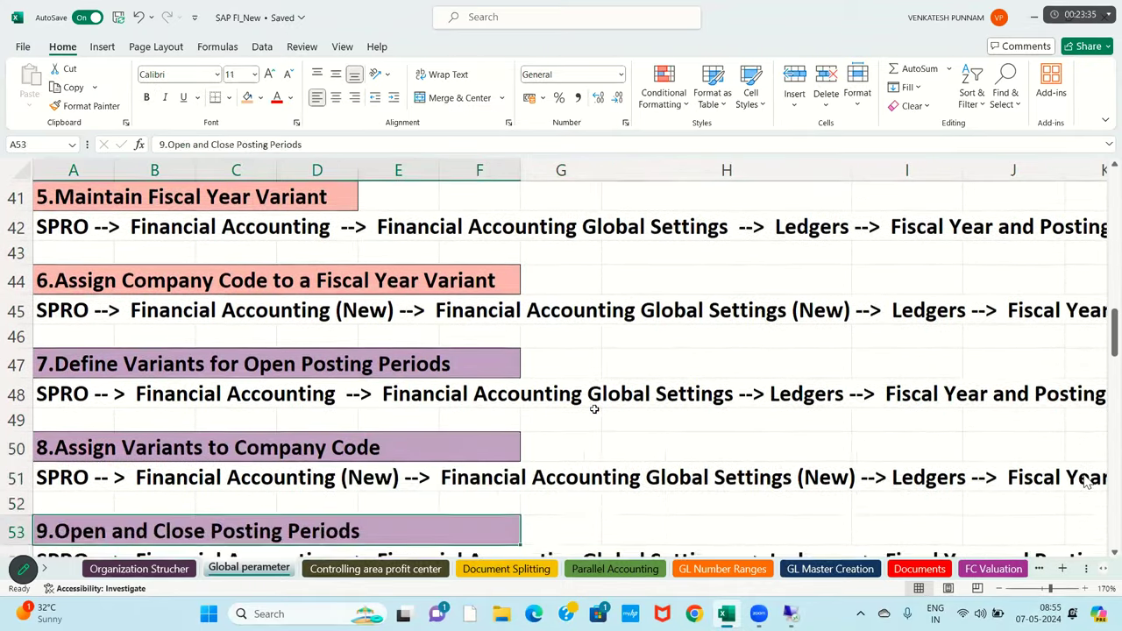
key("Up")
key("Up")
key("Up")
key("Up")
key("Up")
key("Up")
key("Up")
key("Up")
key("Up")
key("Up")
key("Up")
key("Up")
key("Up")
key("Up")
key("Up")
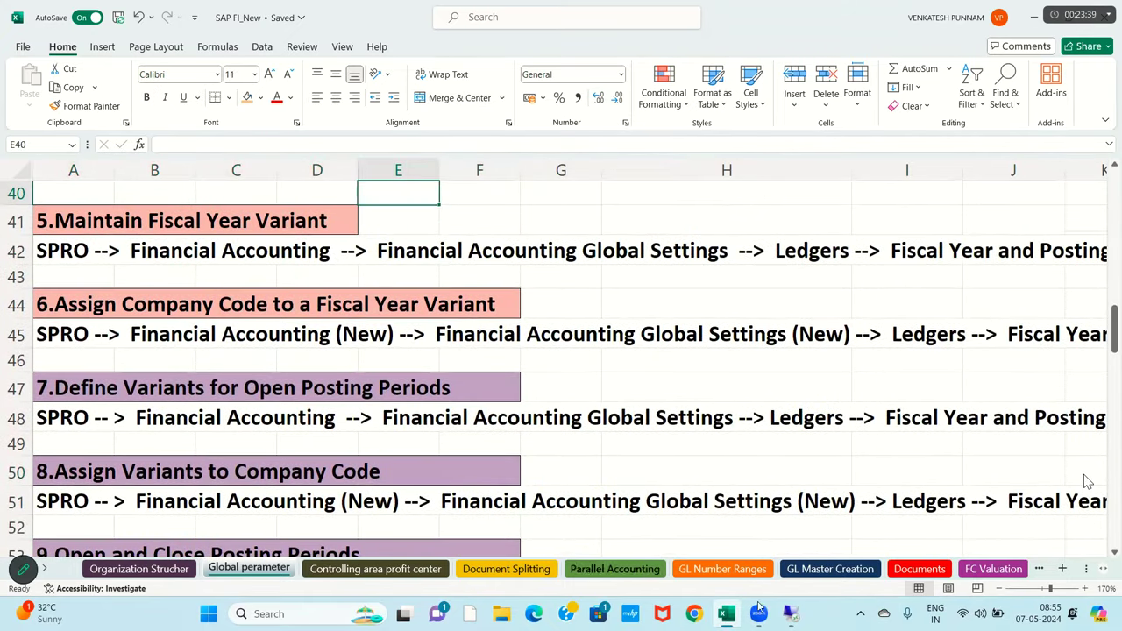
Examine configuration steps 5 to 9 in rows 41 to 53 as one block, together with their SPRO menu paths.
left_click(1000, 589)
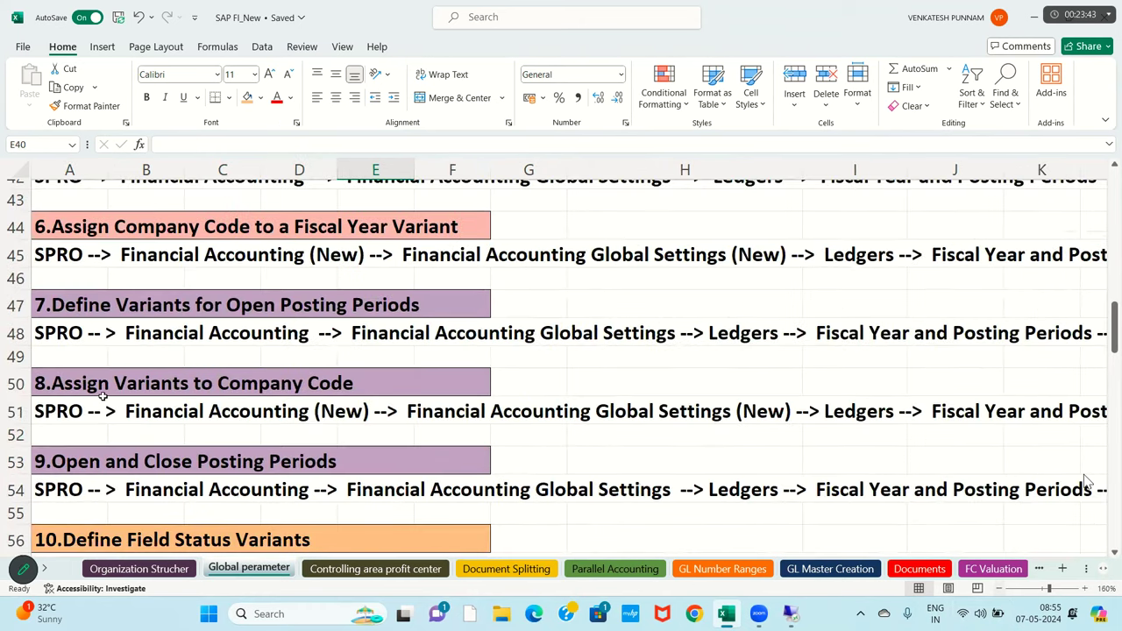
scroll(103, 396, "down", 1, "ctrl")
key("Down")
key("Down")
key("Down")
key("Down")
key("Down")
key("Down")
key("Down")
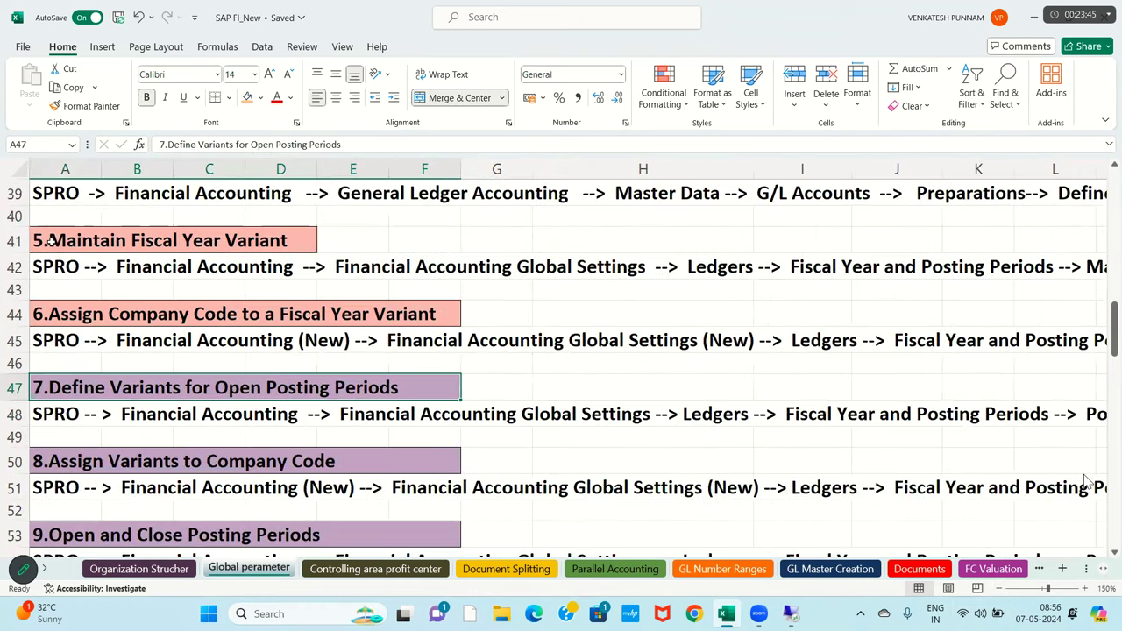
left_click_drag(302, 249, 445, 535)
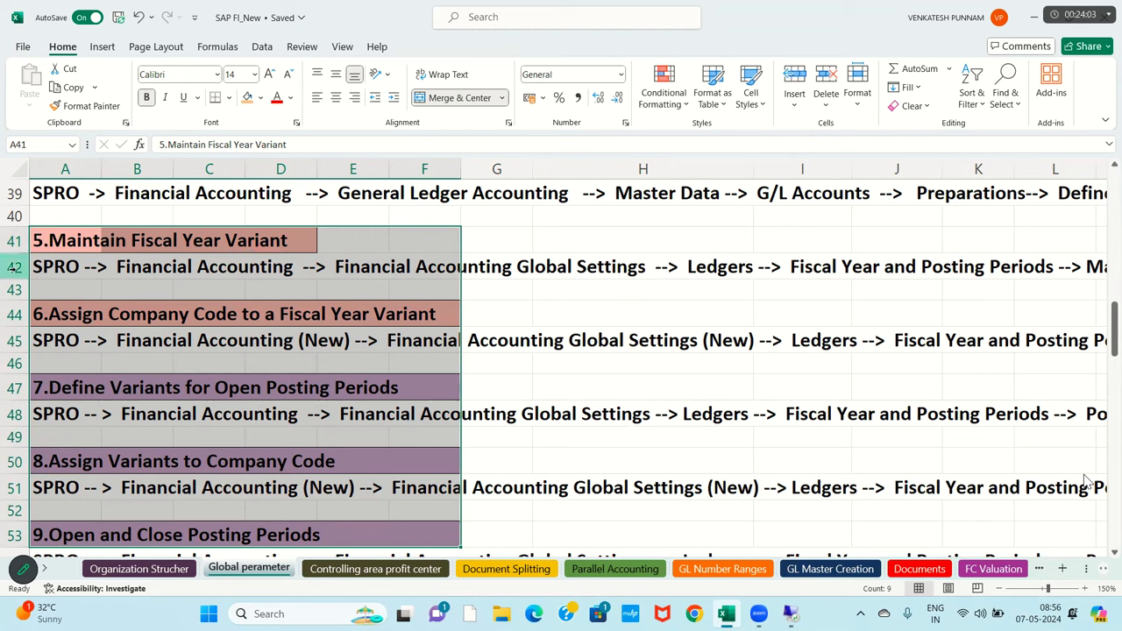
left_click(14, 266)
left_click(13, 341)
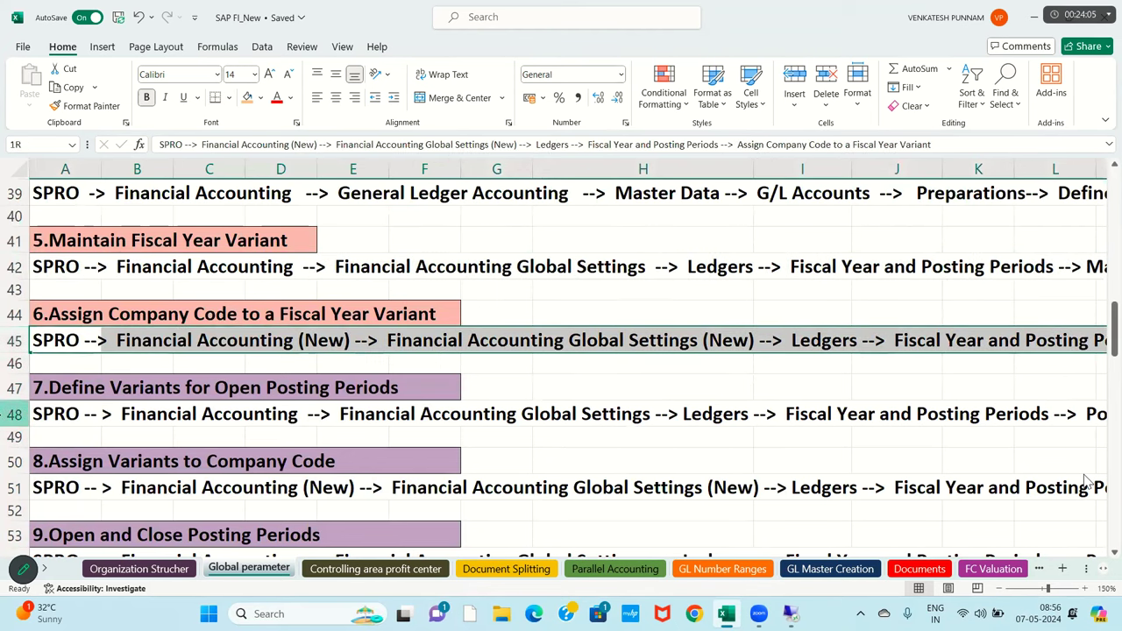
left_click(13, 414)
left_click(13, 240)
left_click_drag(102, 233, 395, 316)
left_click_drag(395, 488, 410, 535)
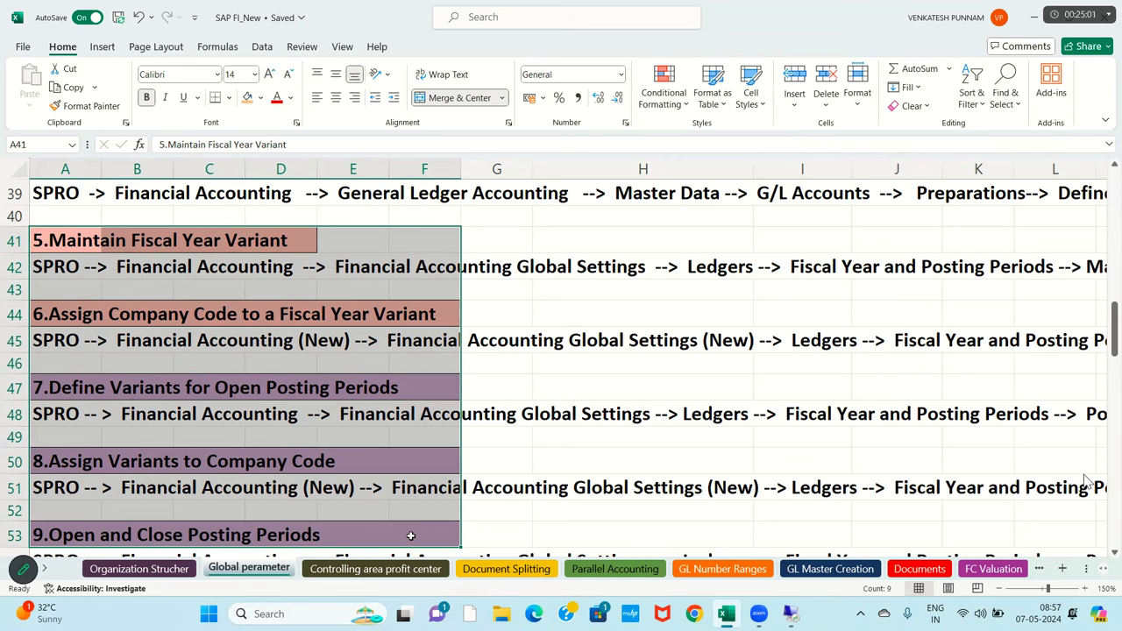
Go through the step headings one at a time, from Maintain Fiscal Year Variant to Open and Close Posting Periods.
left_click(241, 324)
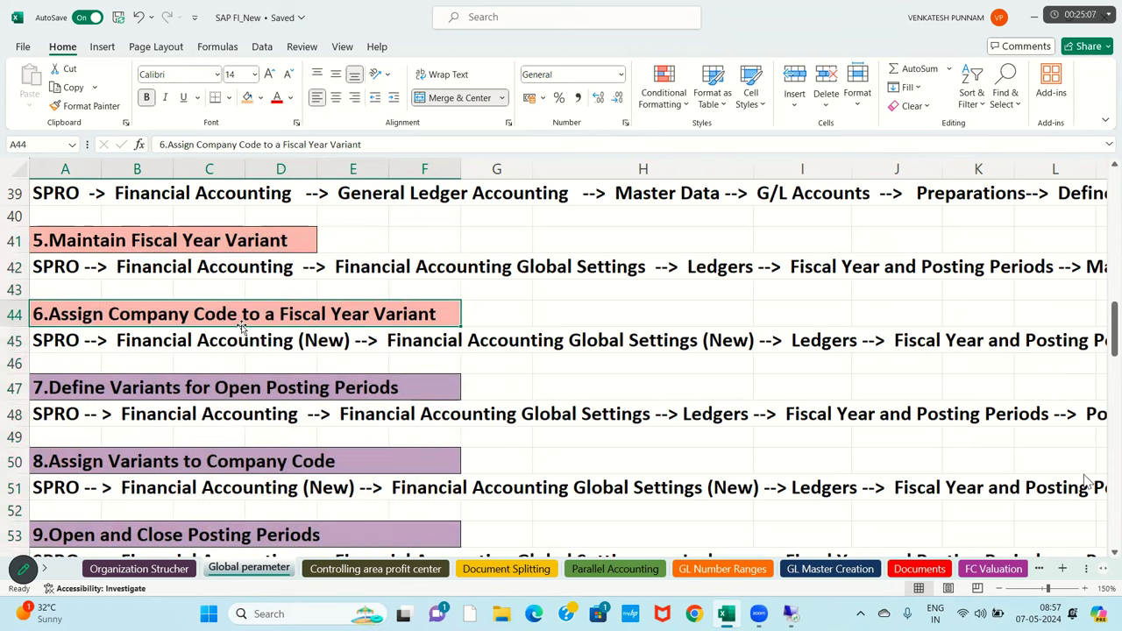
key("Up")
key("Up")
key("Up")
key("Right")
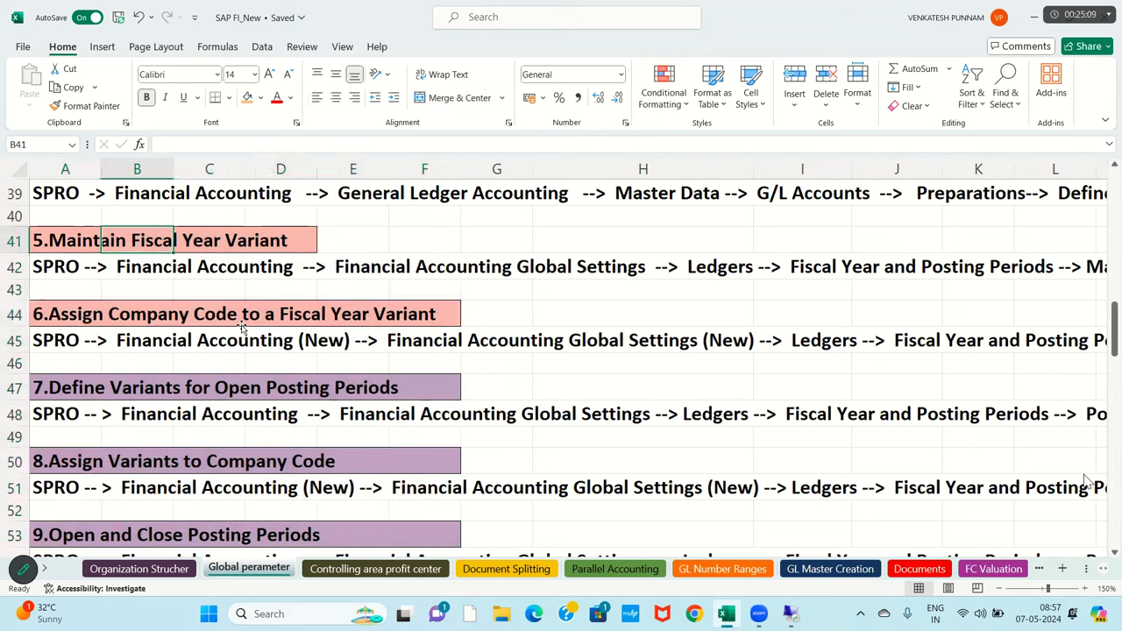
key("Left")
key("Down")
key("Down")
key("Down")
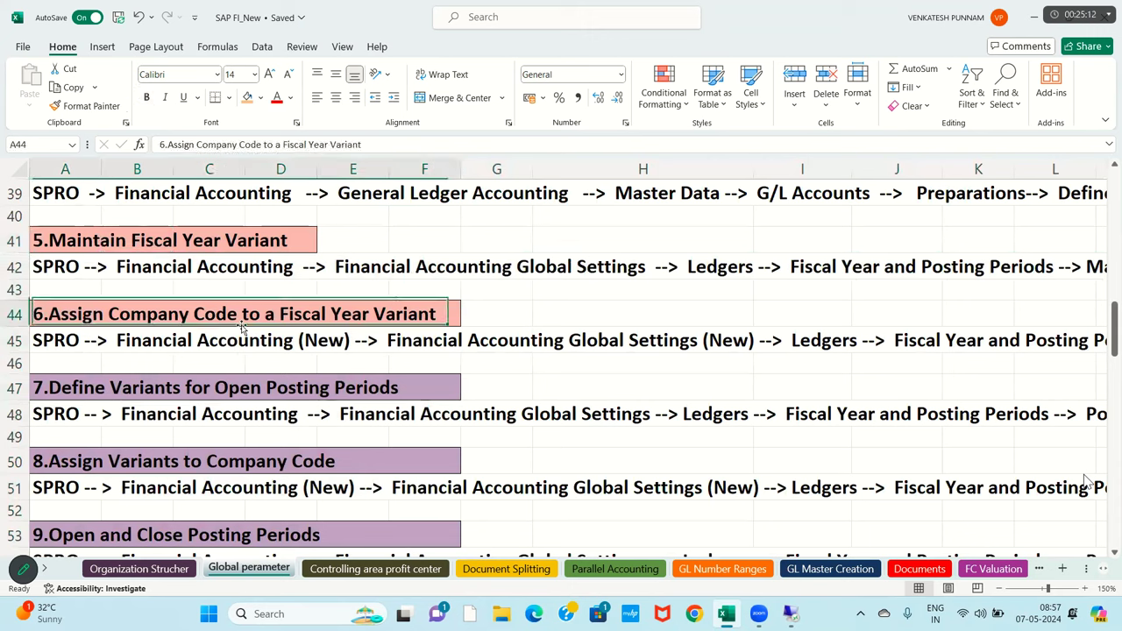
key("Down")
key("Down")
key("Down")
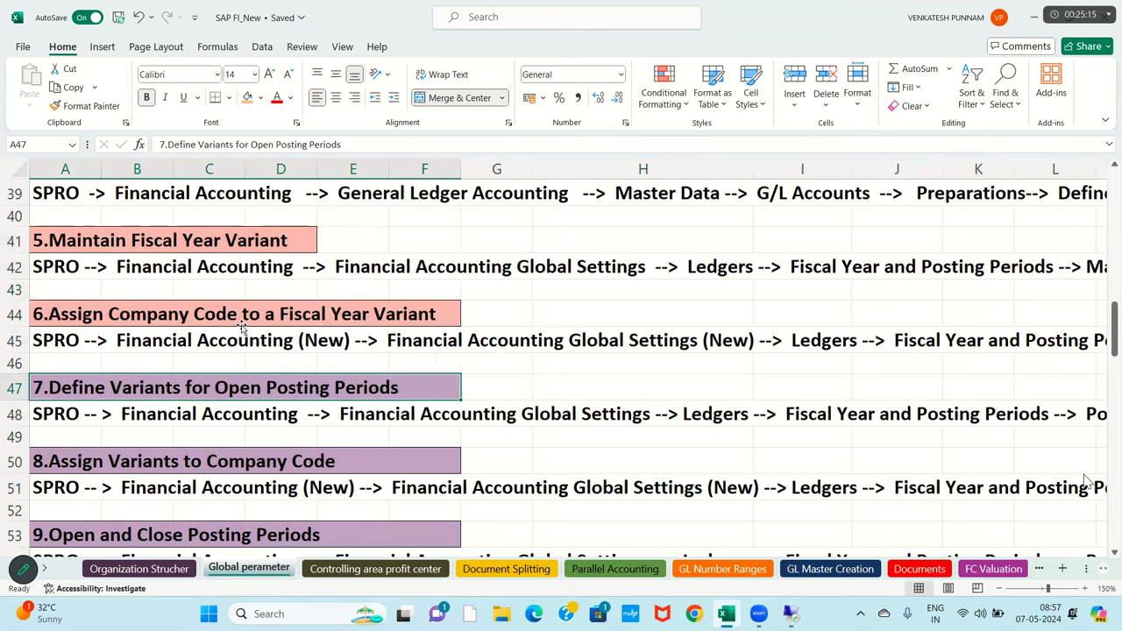
key("Down")
key("Down")
key("Down")
key("Down")
key("Down")
key("Down")
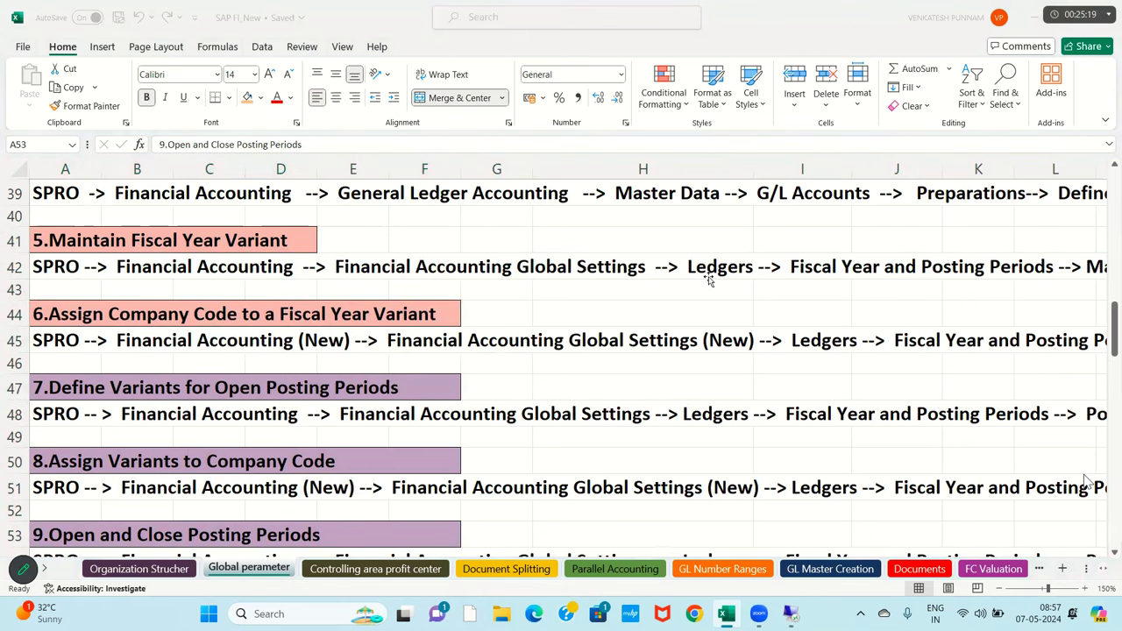
Enter the heading Fiscal Year in cell Z43, in the empty area beyond the configuration steps.
left_click(431, 386)
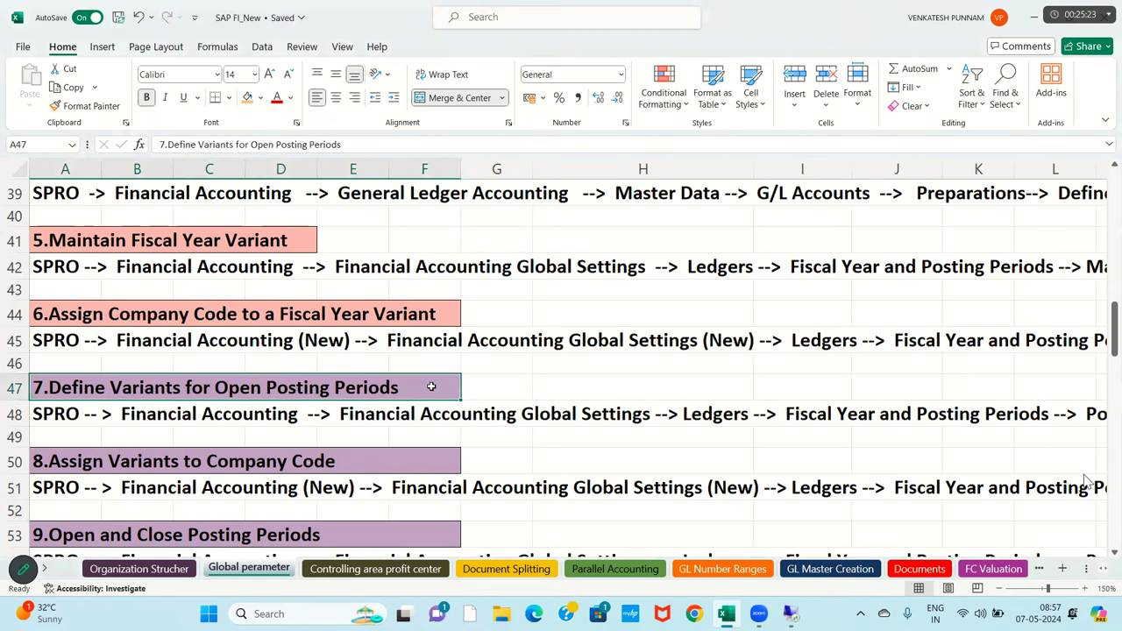
key("Tab")
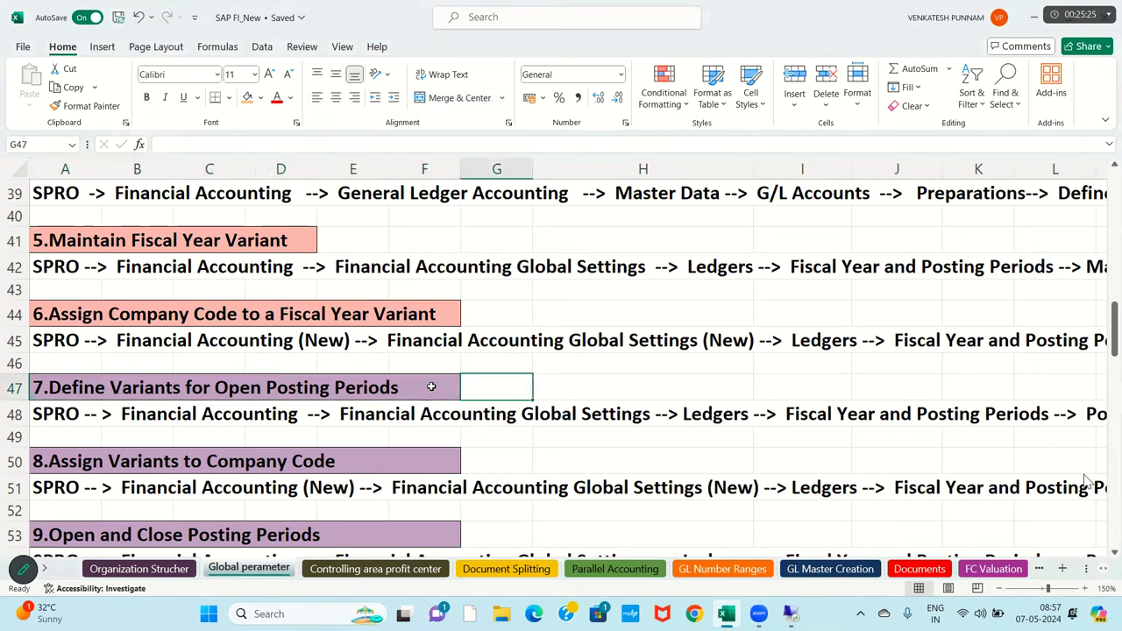
key("Right")
key("Right")
key("Right")
key("Right")
key("Right")
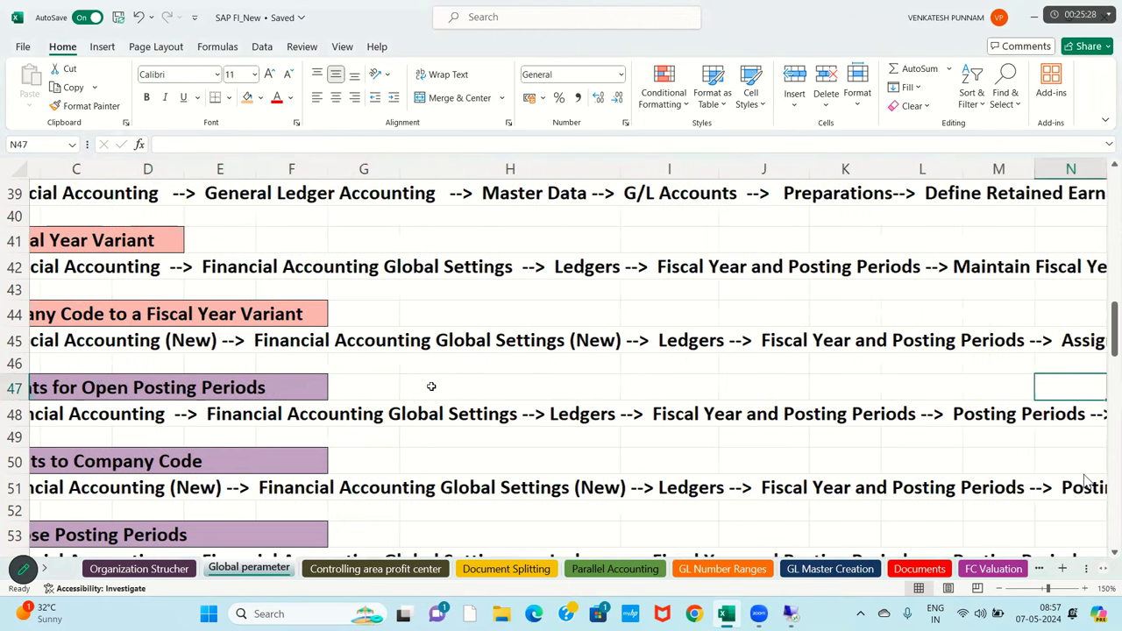
key("Right")
key("Right")
key("Right")
key("Right")
key("Right")
key("Right")
key("Right")
key("Right")
key("Right")
key("Right")
key("Right")
key("Right")
key("Right")
key("Right")
key("Right")
key("Right")
key("Right")
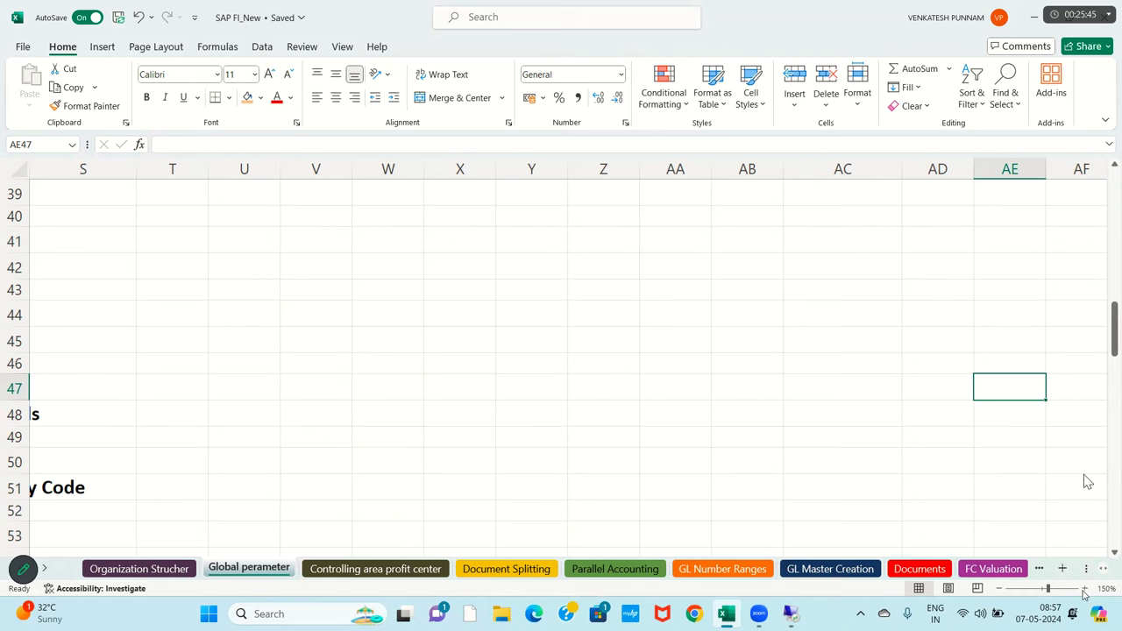
left_click(565, 371)
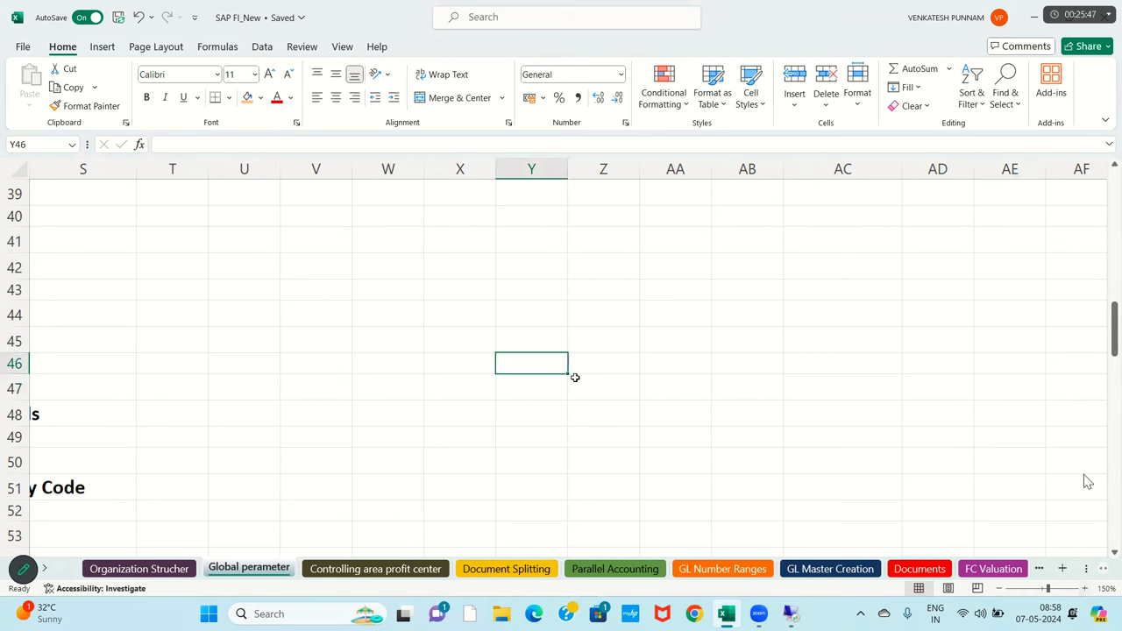
scroll(575, 377, "up", 1)
key("Right")
key("Right")
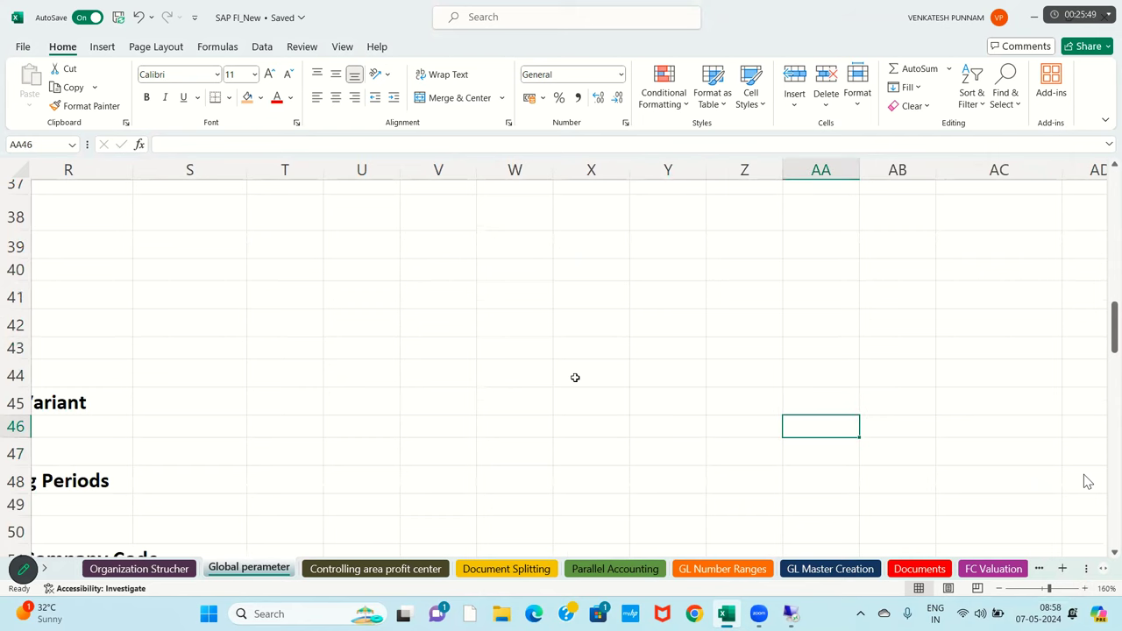
key("Right")
key("Right")
key("Right")
key("Right")
key("Right")
key("Right")
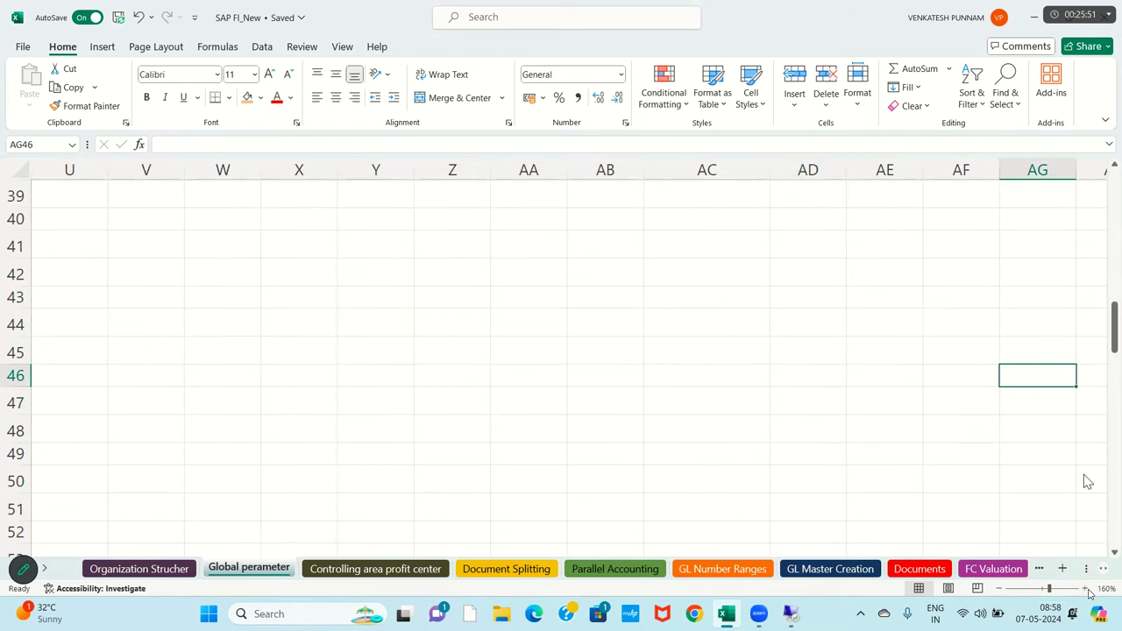
scroll(476, 353, "up", 1)
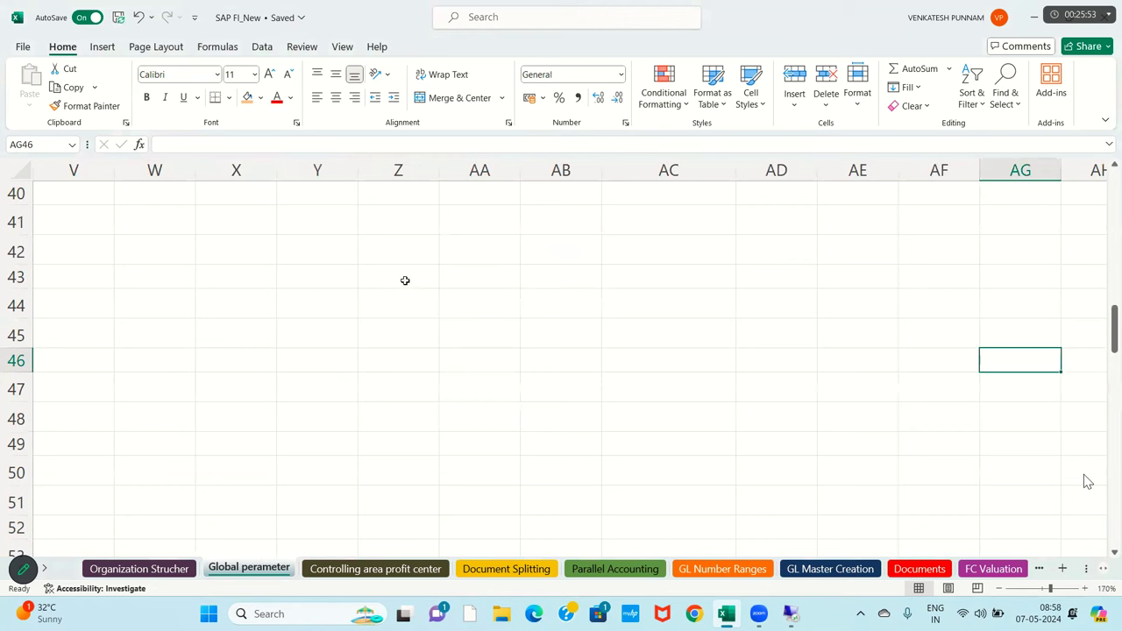
left_click(405, 281)
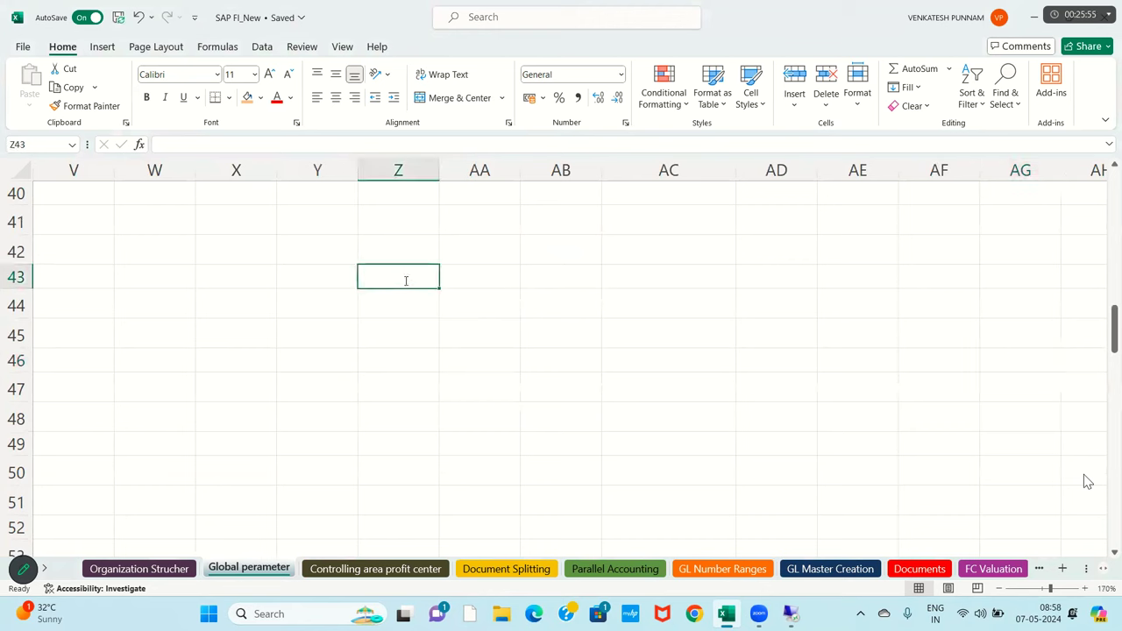
type("Fi")
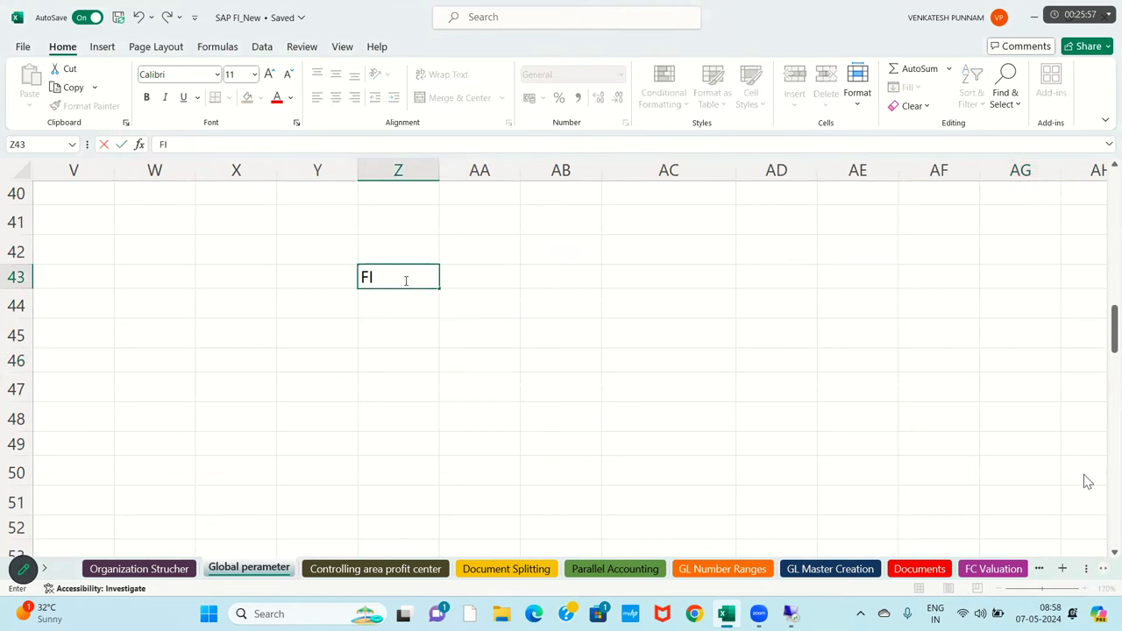
type("scal Year")
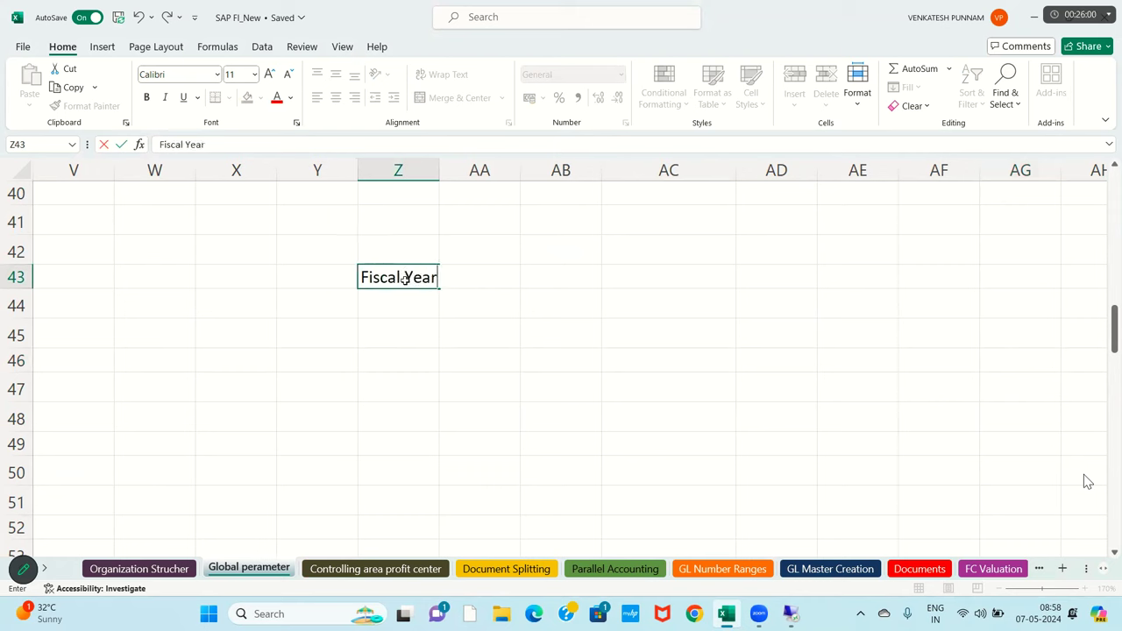
key("Return")
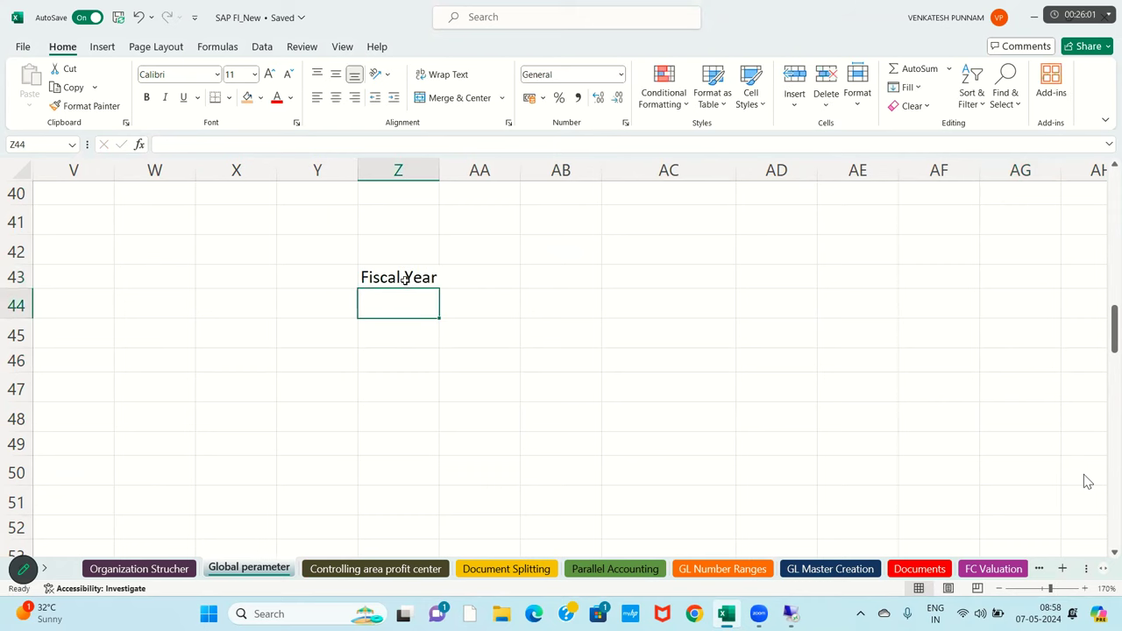
Enter the heading Financial year in cell AB43, two columns beside the Fiscal Year heading.
key("Up")
key("Right")
key("Right")
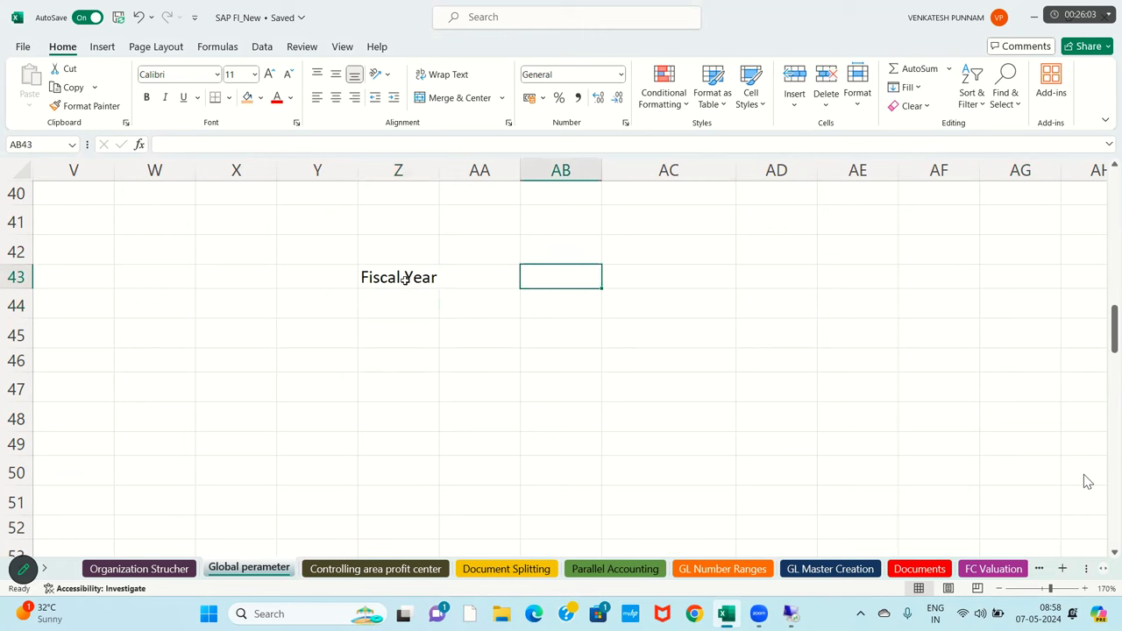
type("Finance")
key("BackSpace")
type("ial year")
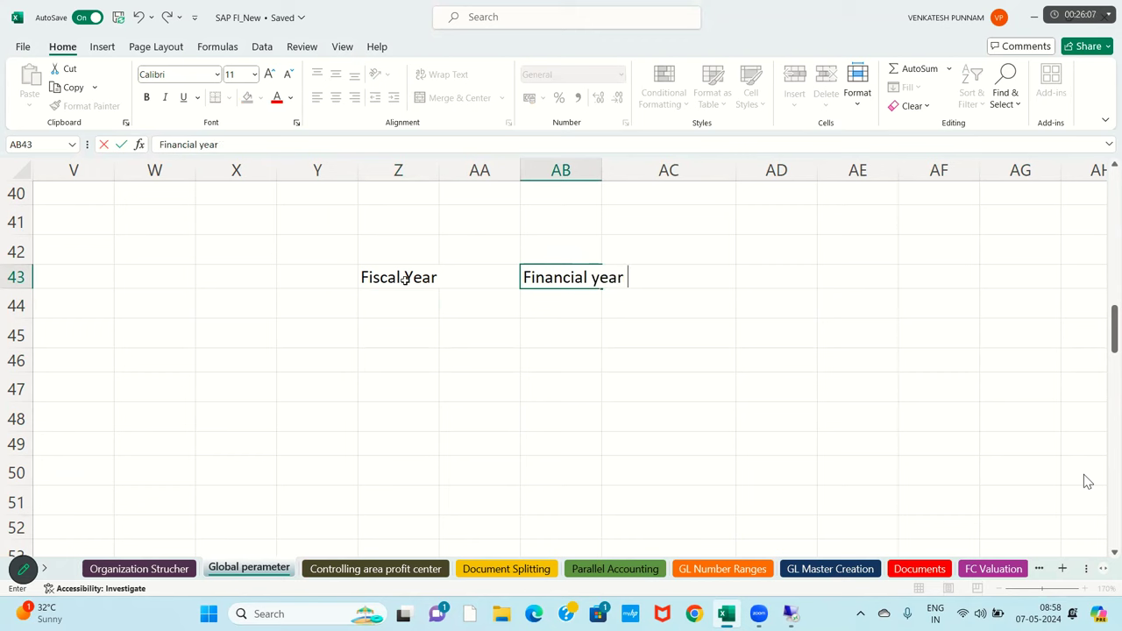
key("Return")
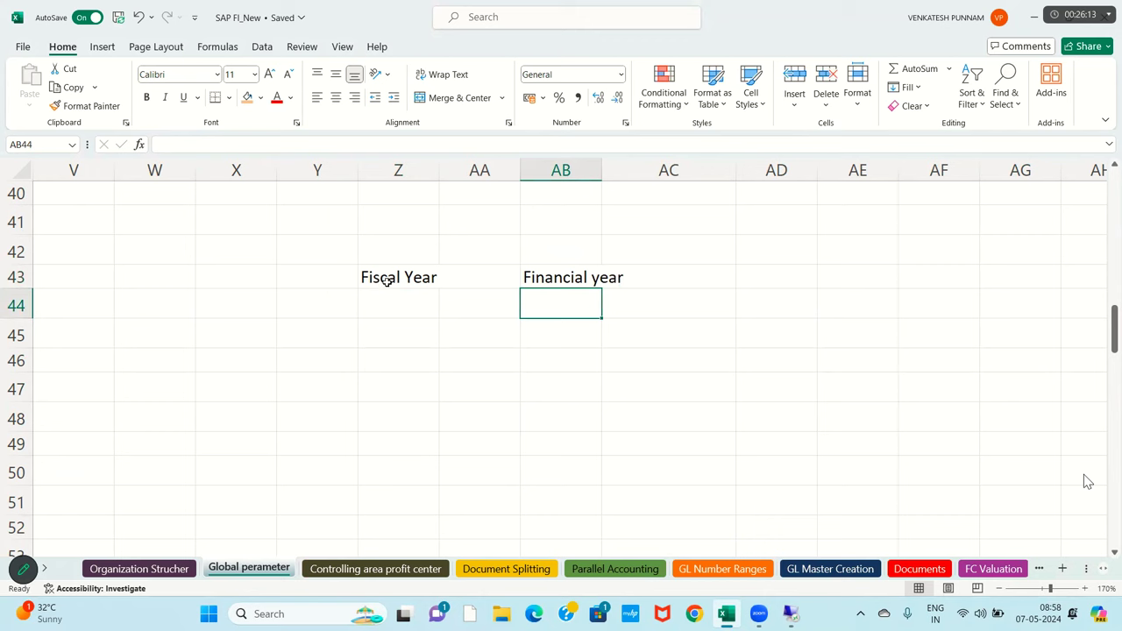
Compare the Fiscal Year and Financial year headings in row 43 and the cells around them.
left_click(386, 282)
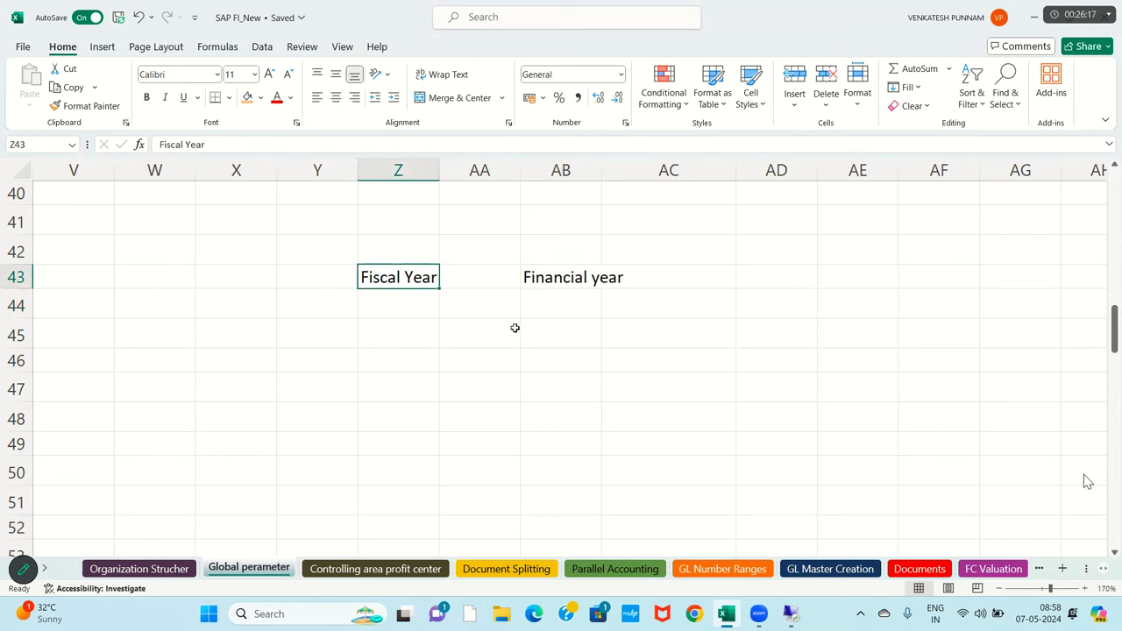
left_click(545, 278)
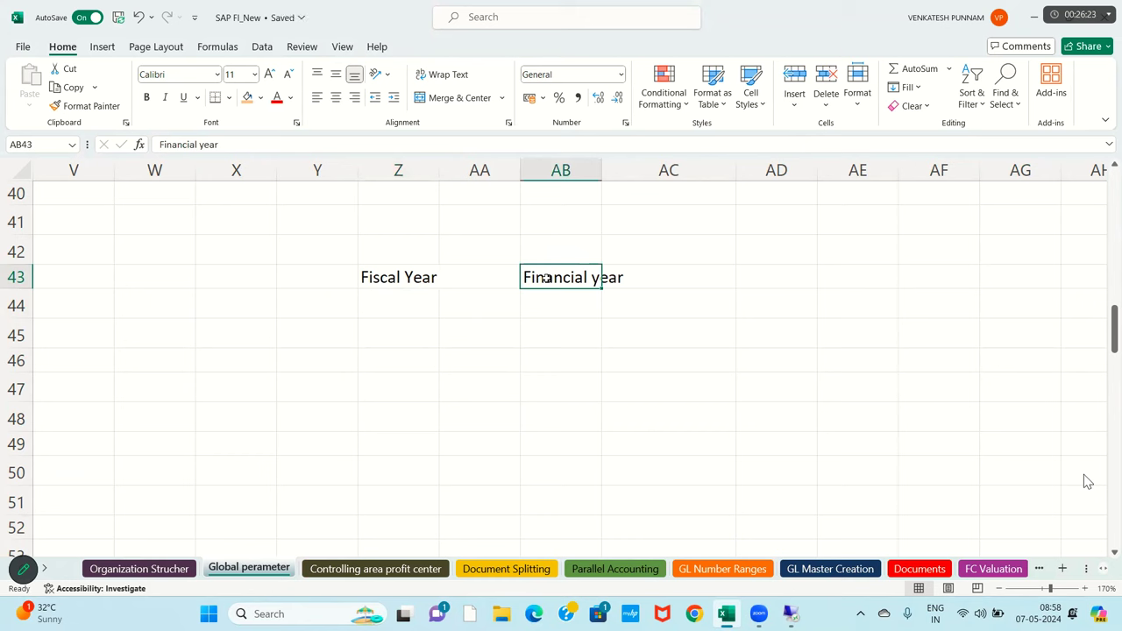
left_click(435, 306)
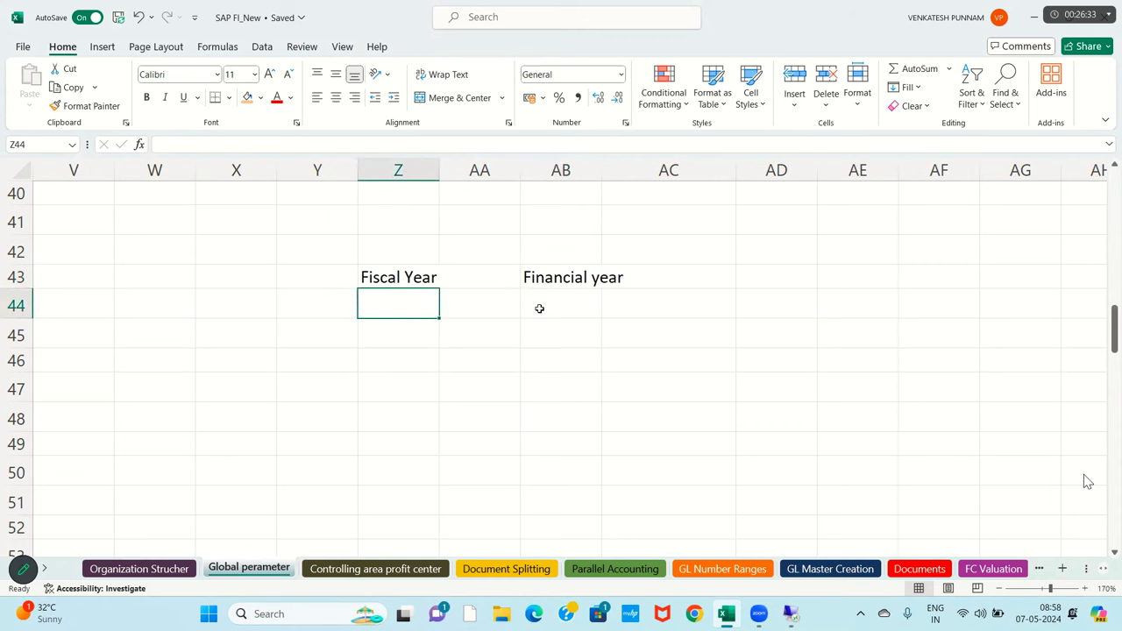
left_click(540, 308)
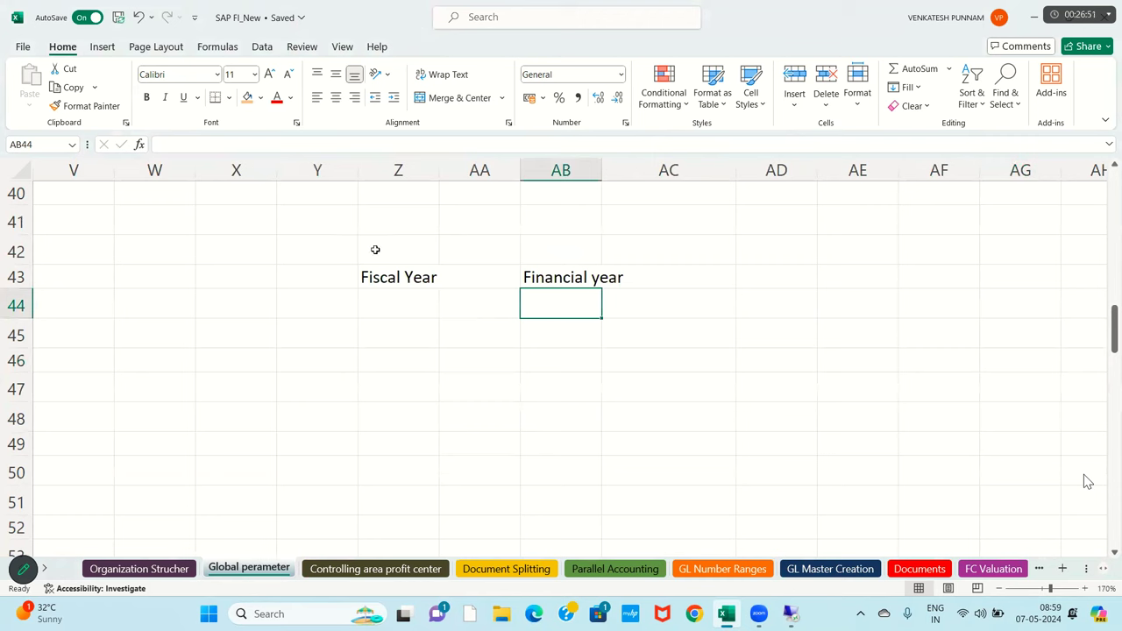
left_click_drag(397, 194, 398, 338)
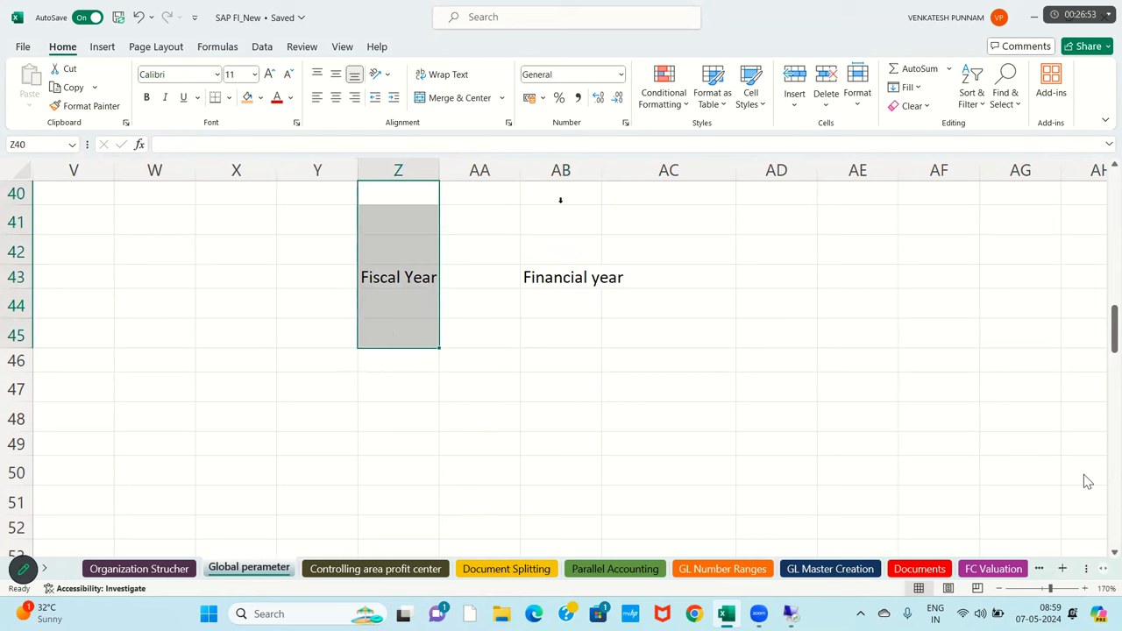
left_click_drag(567, 186, 575, 321)
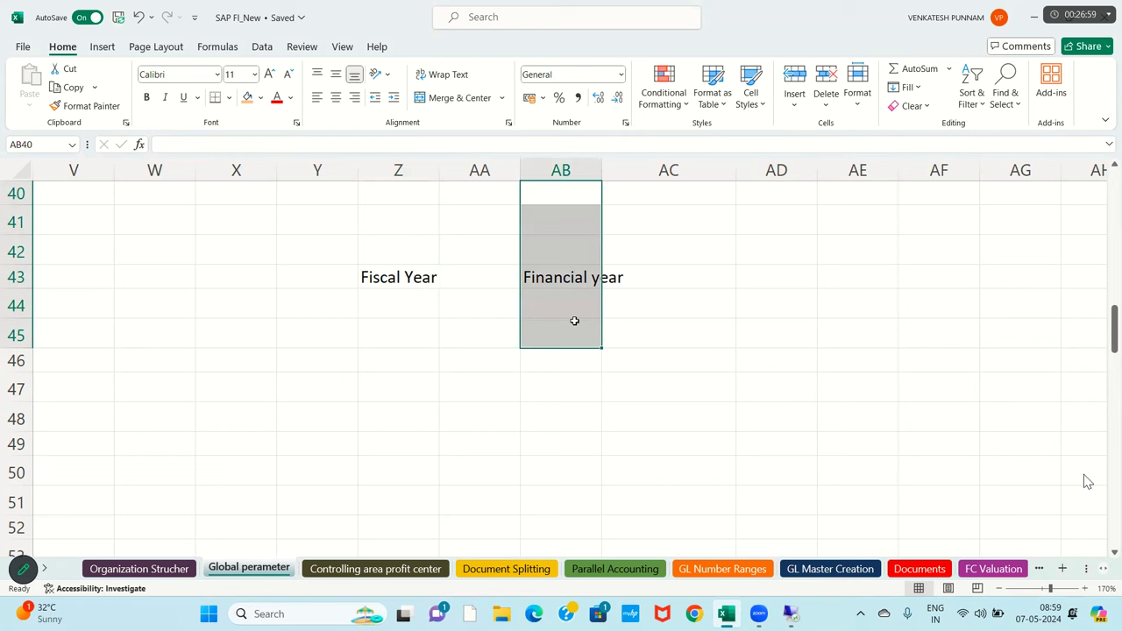
left_click(531, 399)
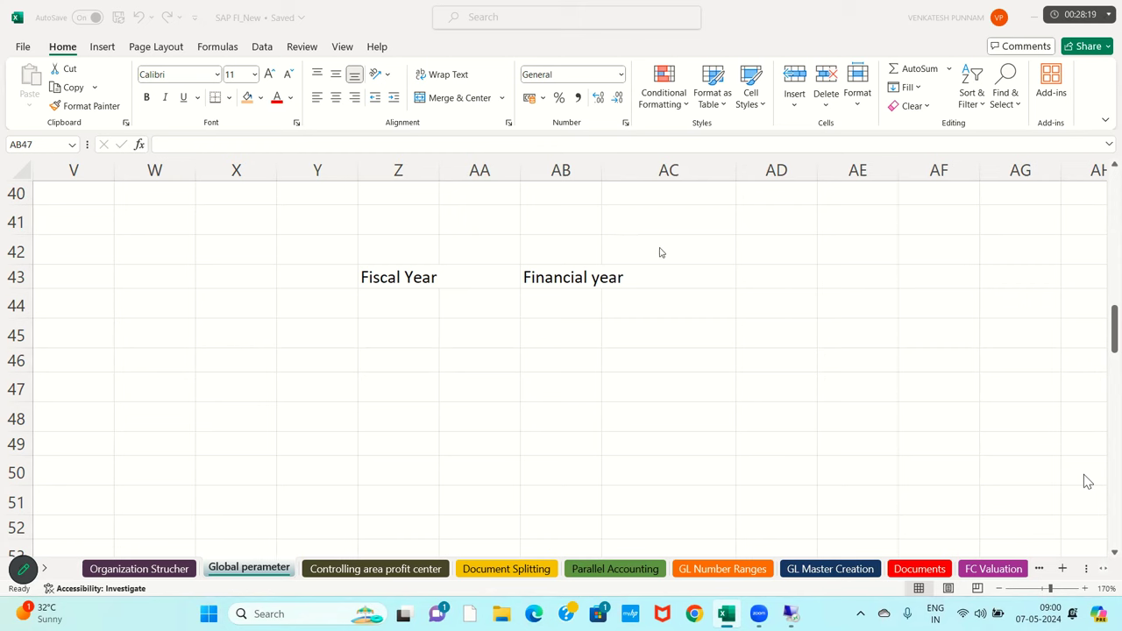
left_click(577, 380)
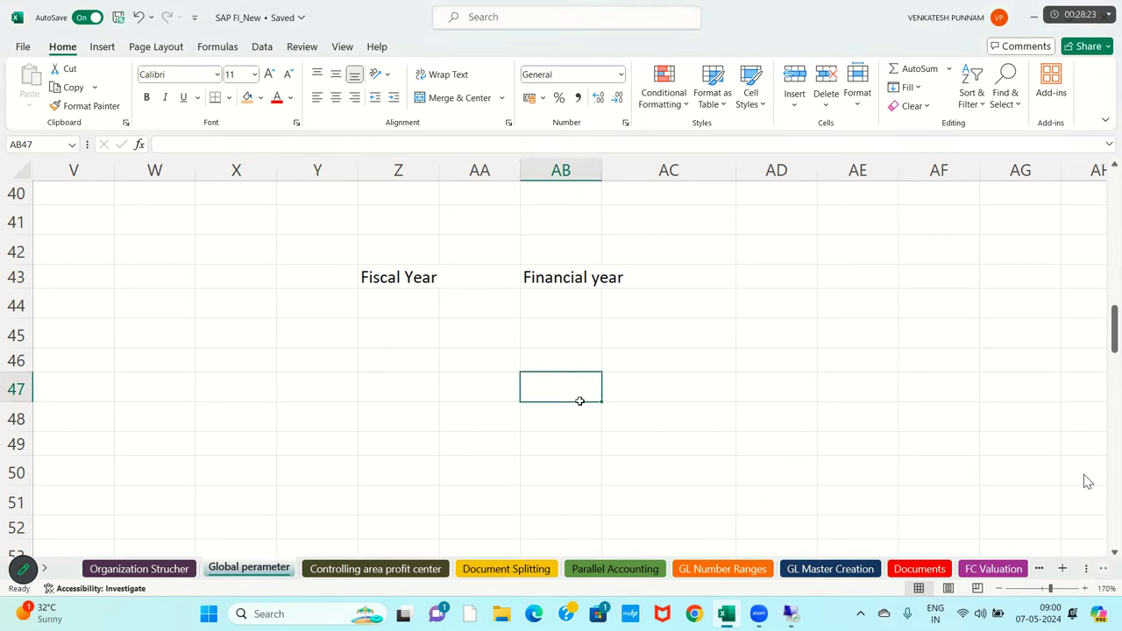
left_click(643, 409)
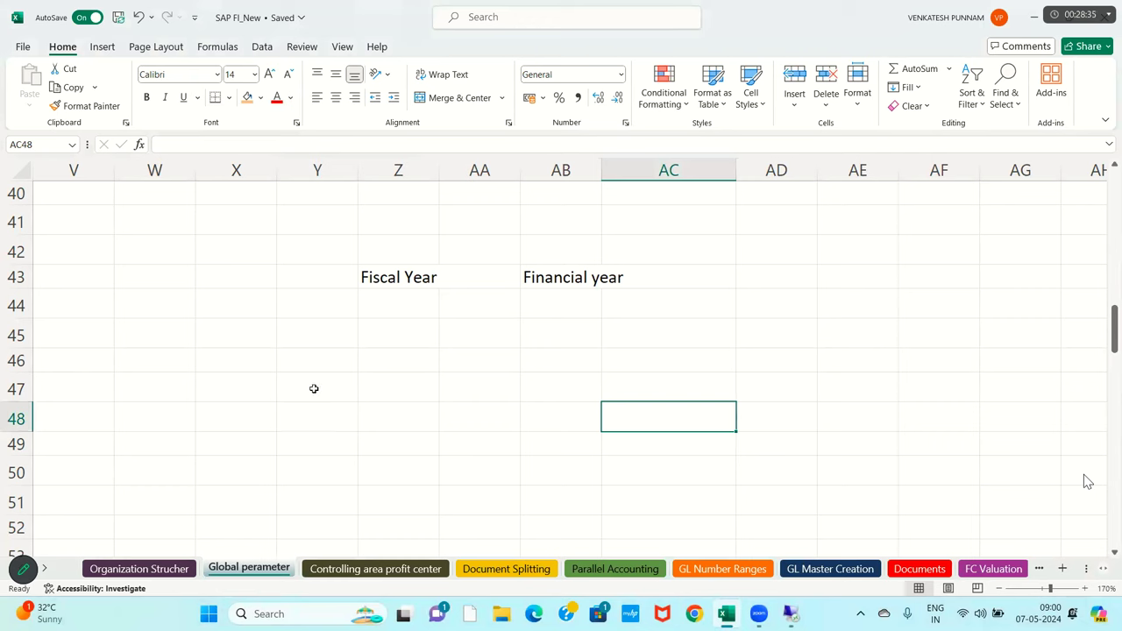
left_click(551, 279)
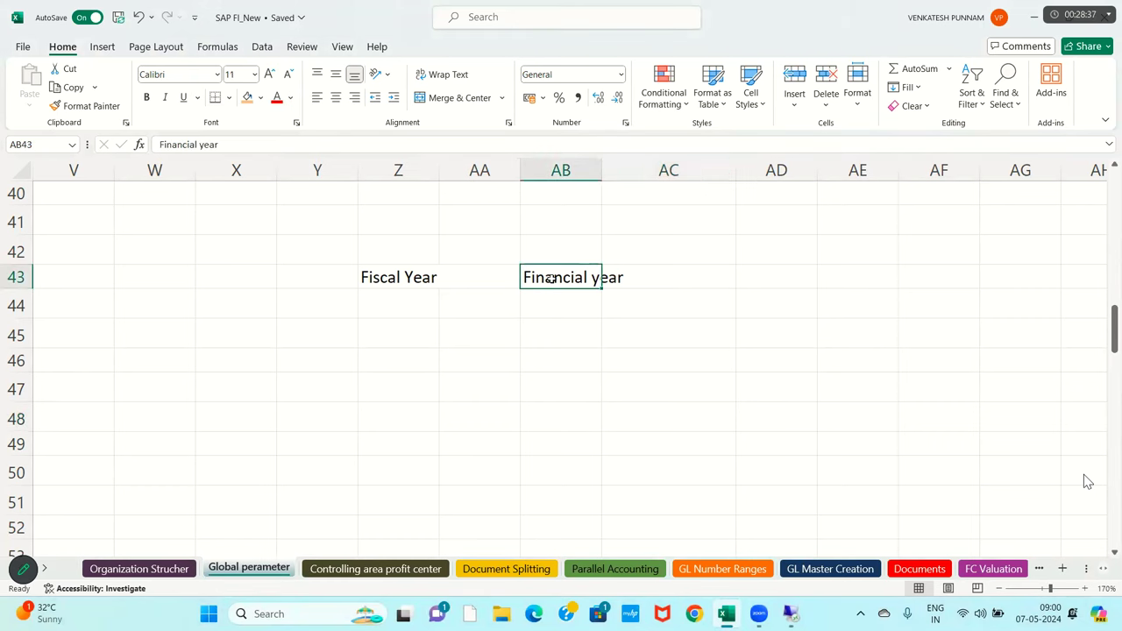
Move the Financial year heading to cell Z46 and the Fiscal Year heading to cell Z49.
key("ctrl+x")
left_click(376, 364)
key("ctrl+v")
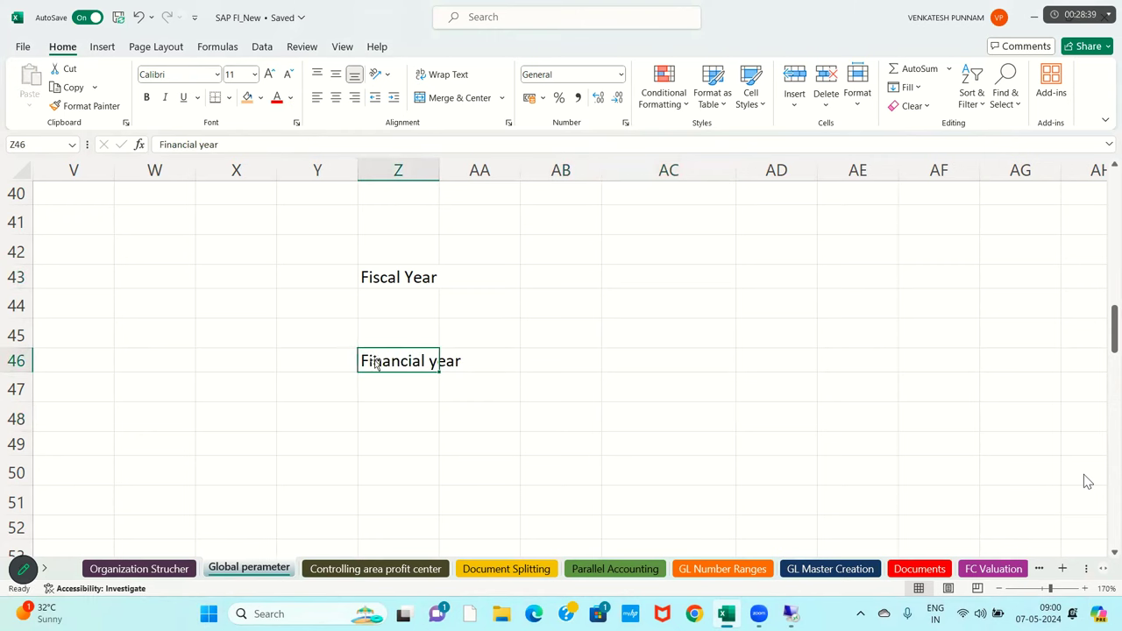
left_click(377, 277)
key("ctrl+c")
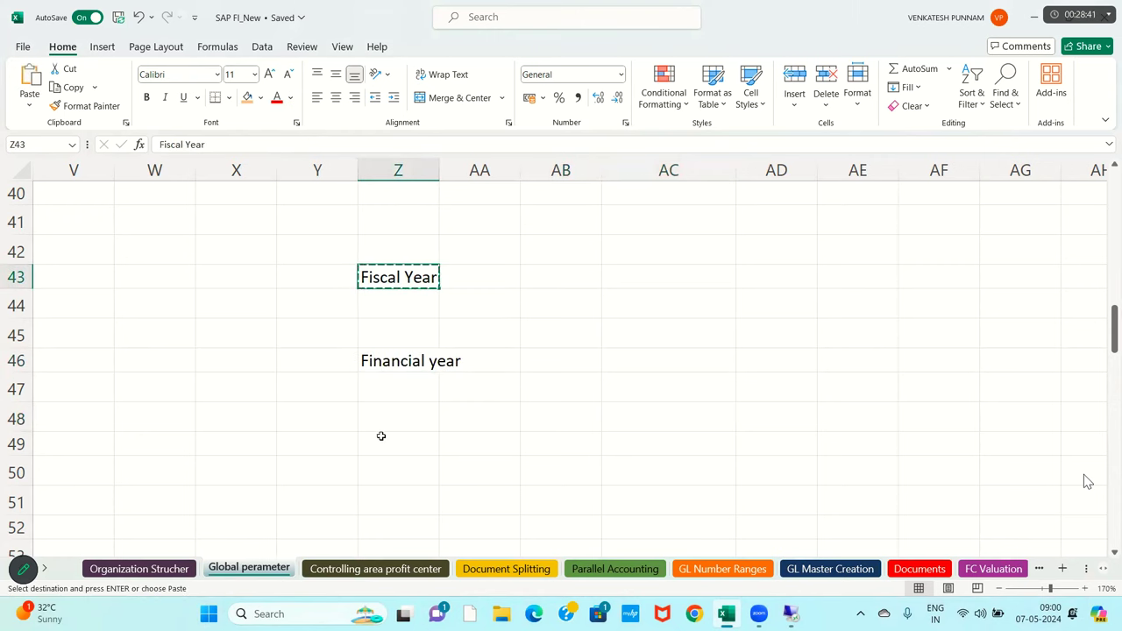
left_click(380, 438)
key("ctrl+v")
left_click(505, 436)
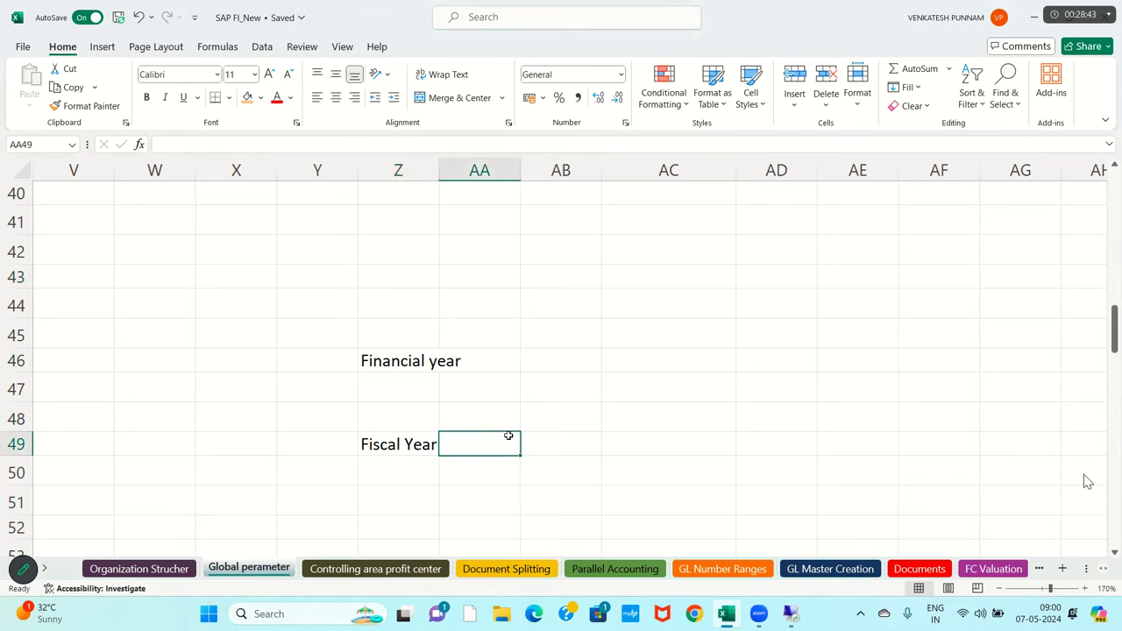
Enter 2024 to 2025 in cell AB46 as the first period of the Financial year row.
scroll(262, 342, "down", 1)
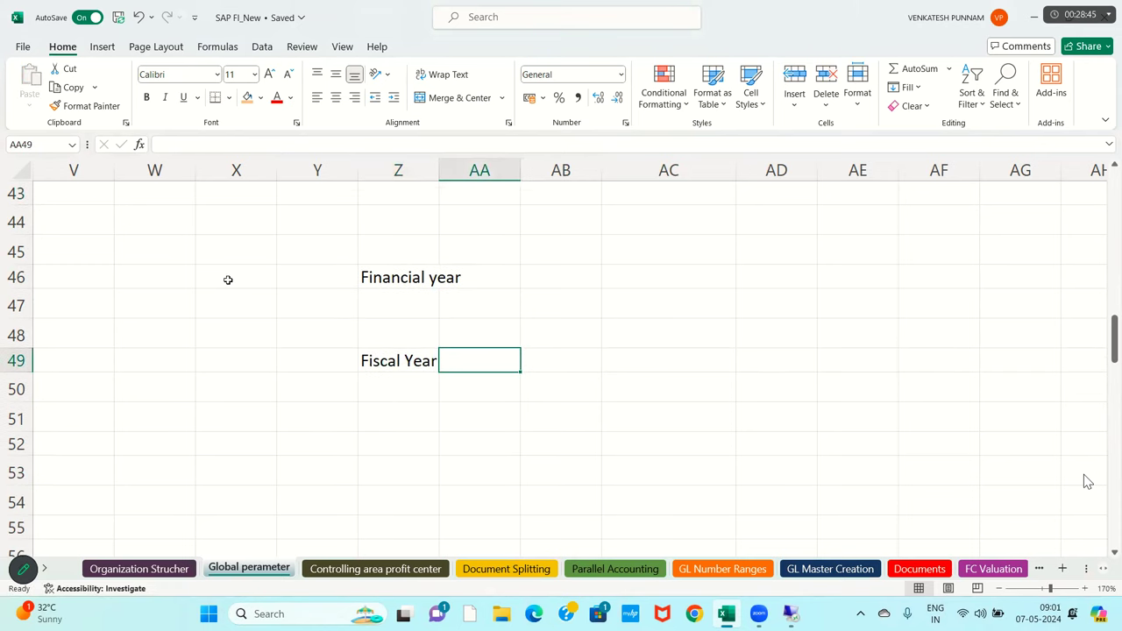
left_click(582, 273)
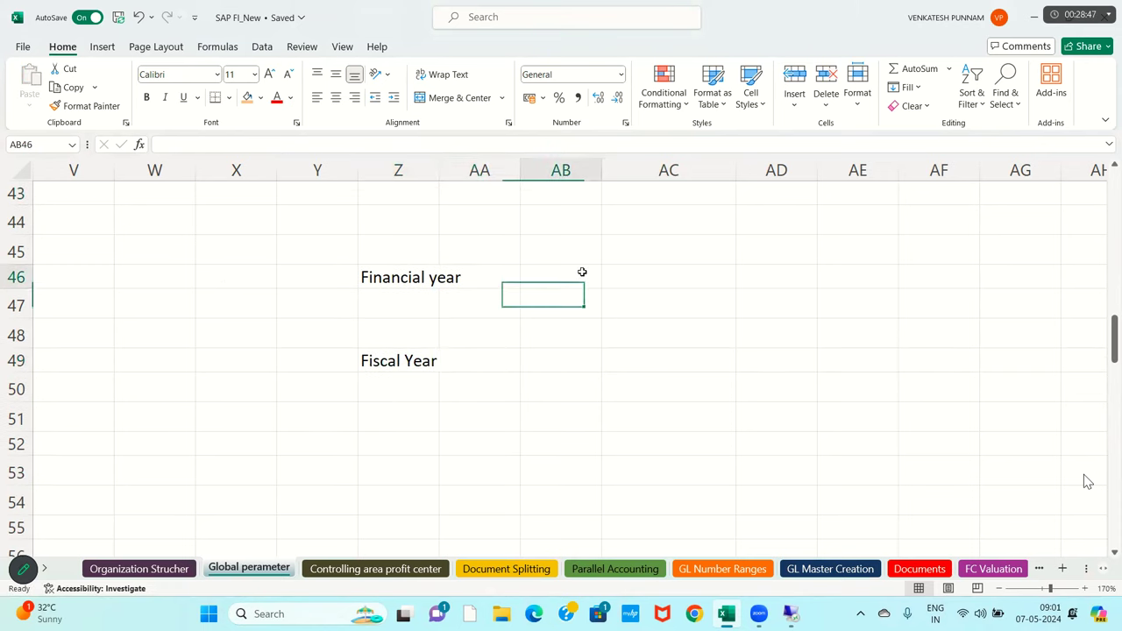
type("20")
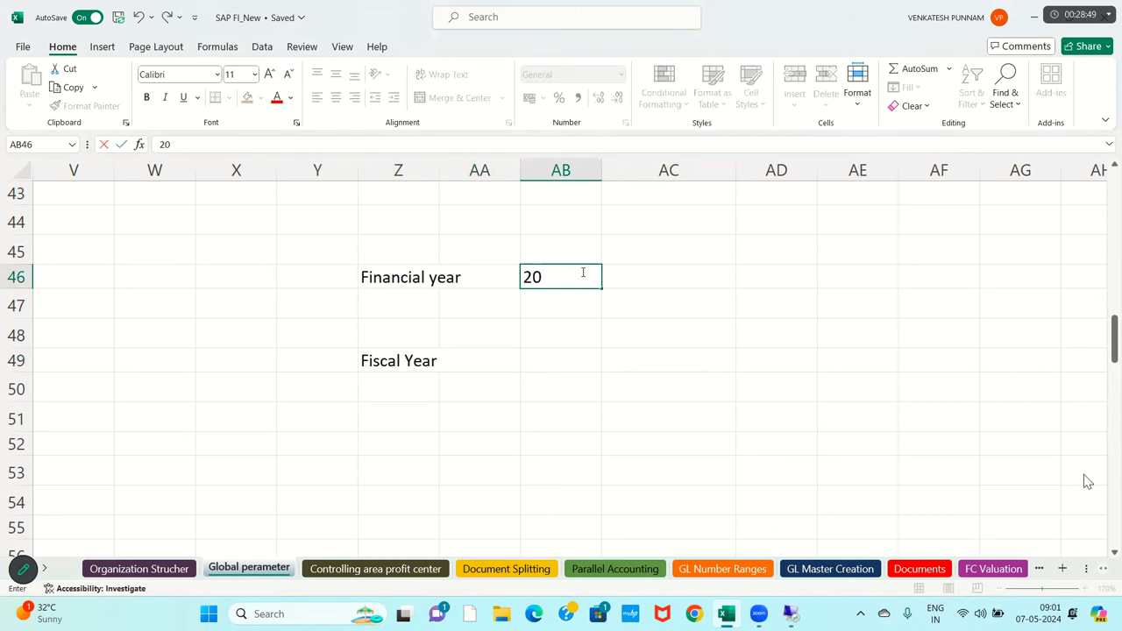
type("24 to")
type(" 202")
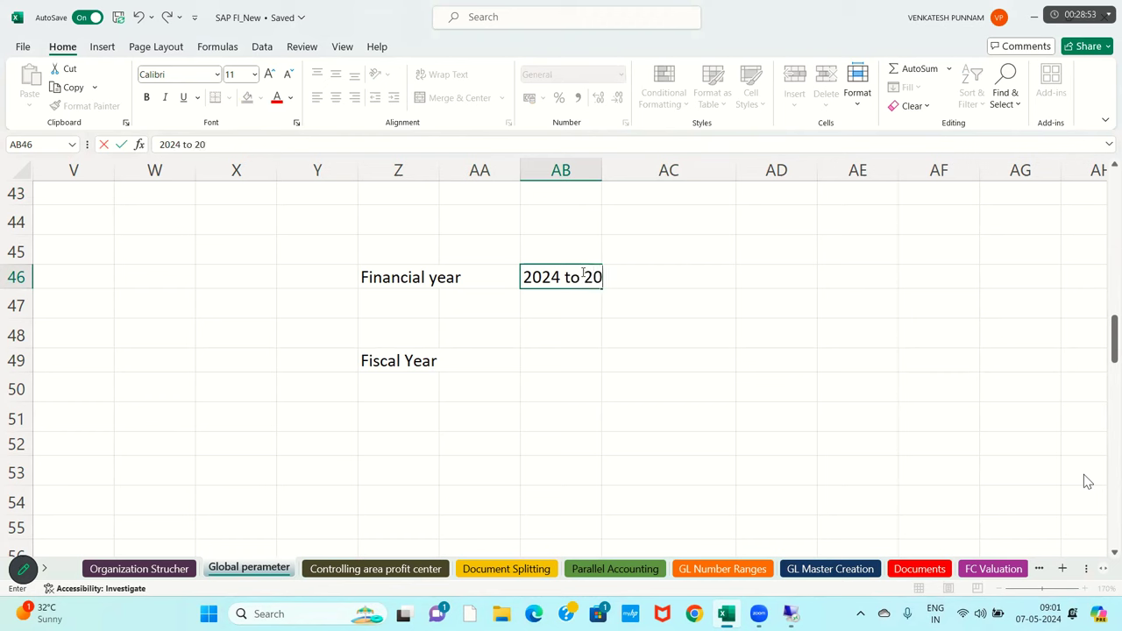
type("5")
key("Return")
Continue the Financial year row with 2025 to 2026 in cell AD46 and 2026 to 2027 in cell AF46.
left_click(582, 273)
key("Right")
key("Right")
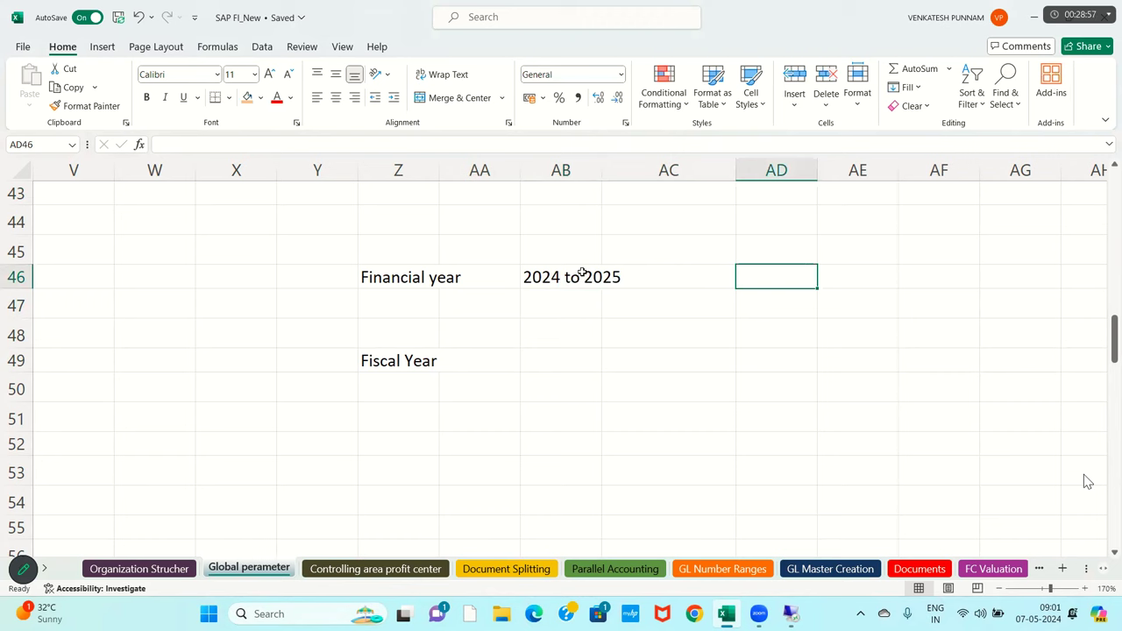
type("2025 to 2026")
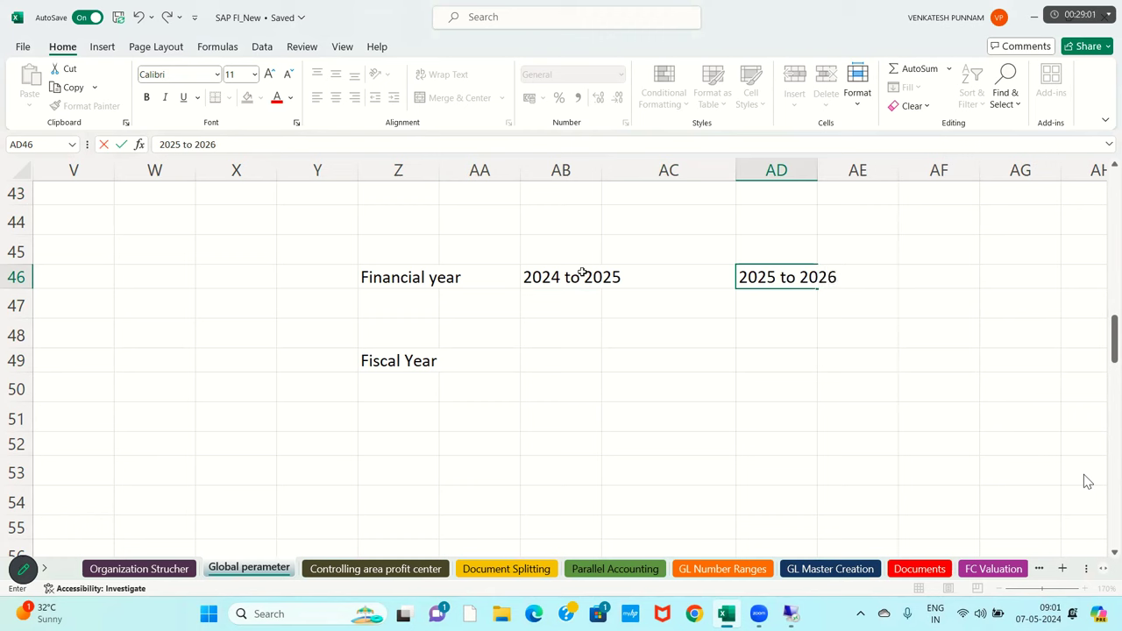
key("Right")
key("Right")
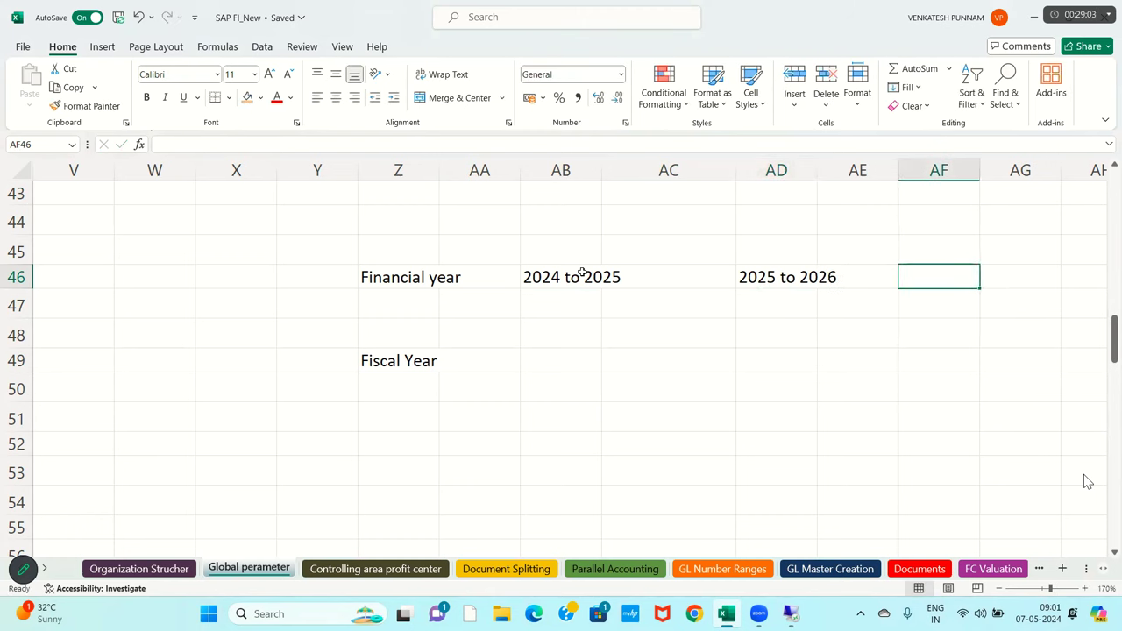
type("2026")
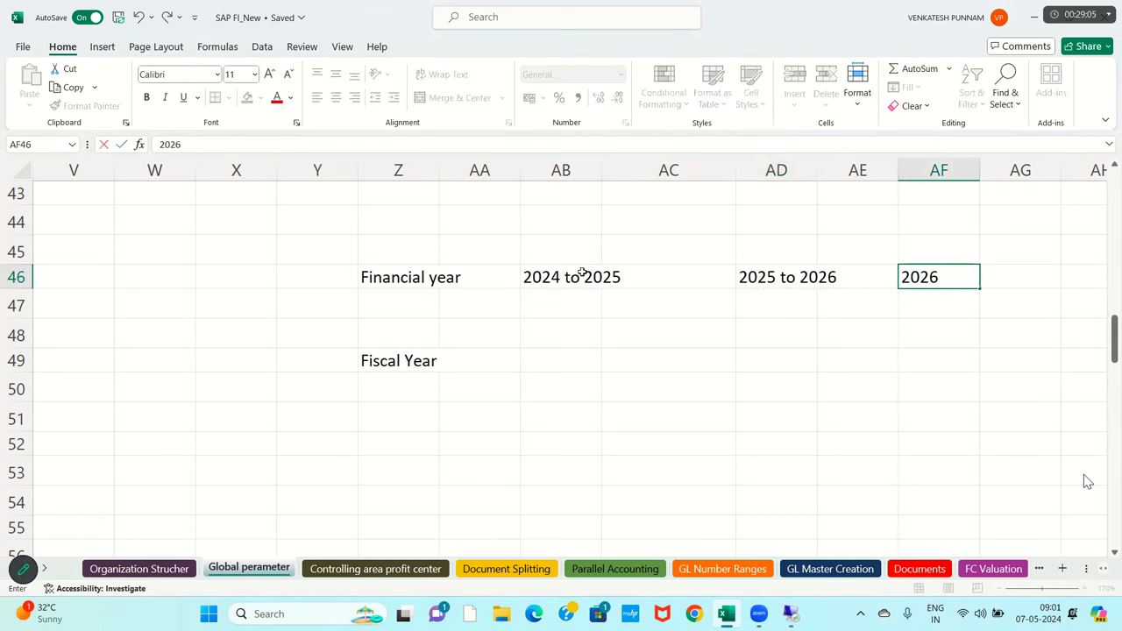
type(" to 2027")
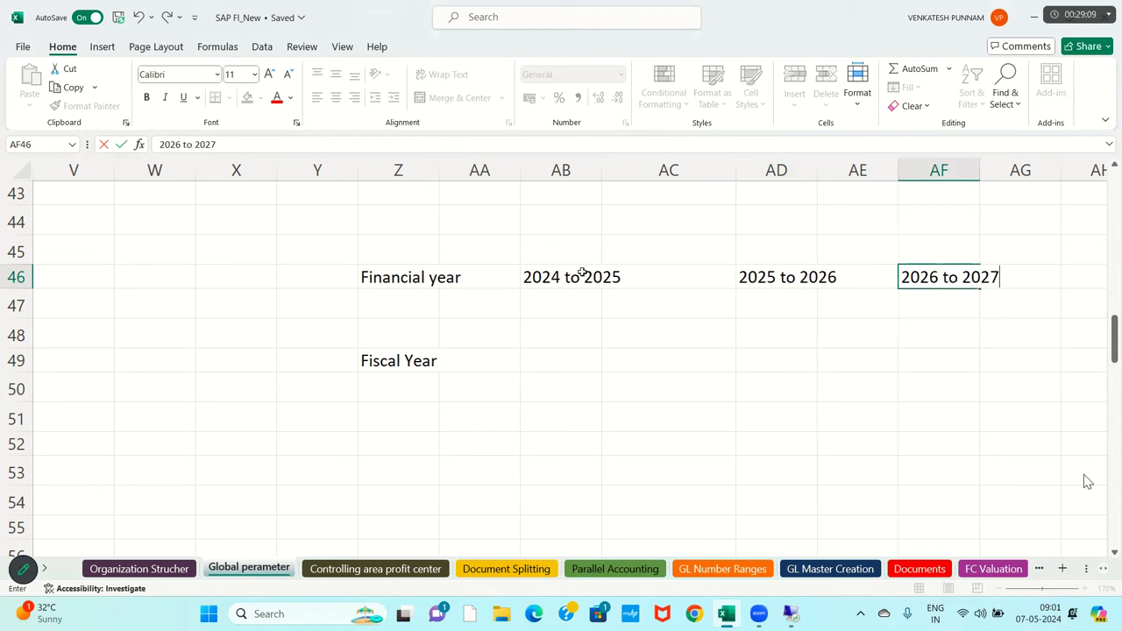
key("Return")
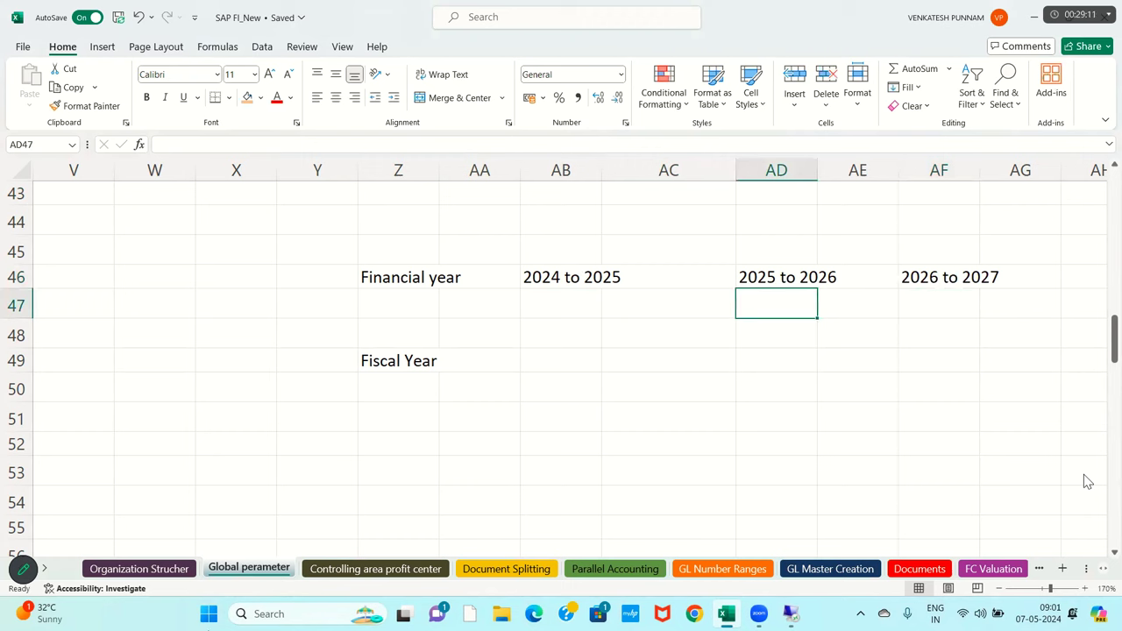
Enter 2024 in cell AB49 as the first year of the Fiscal Year row.
left_click(372, 366)
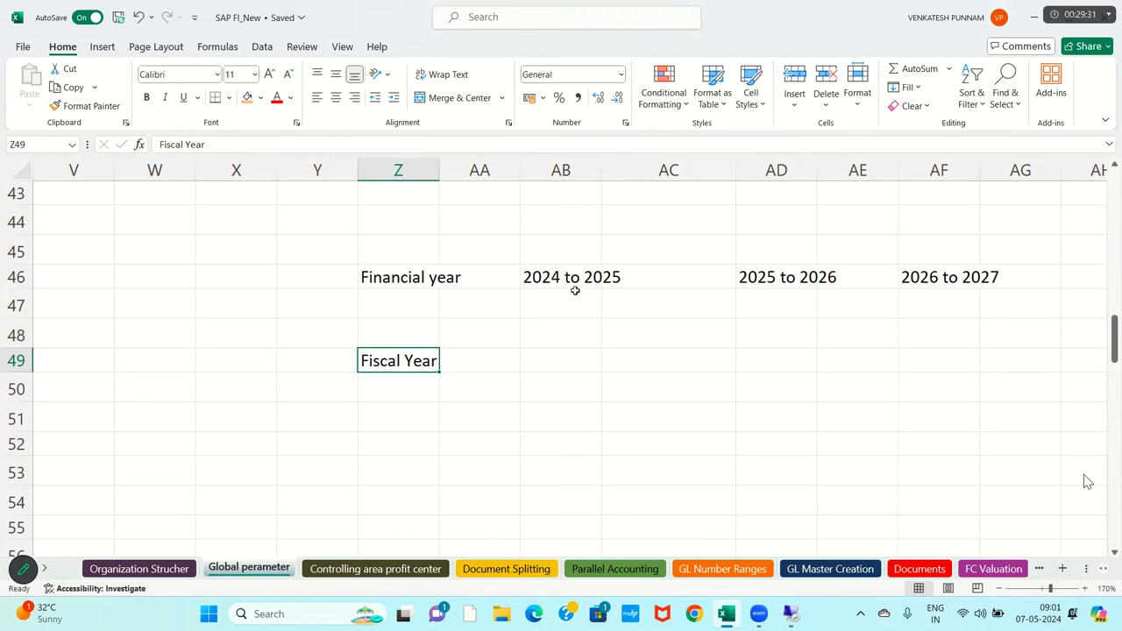
left_click(549, 363)
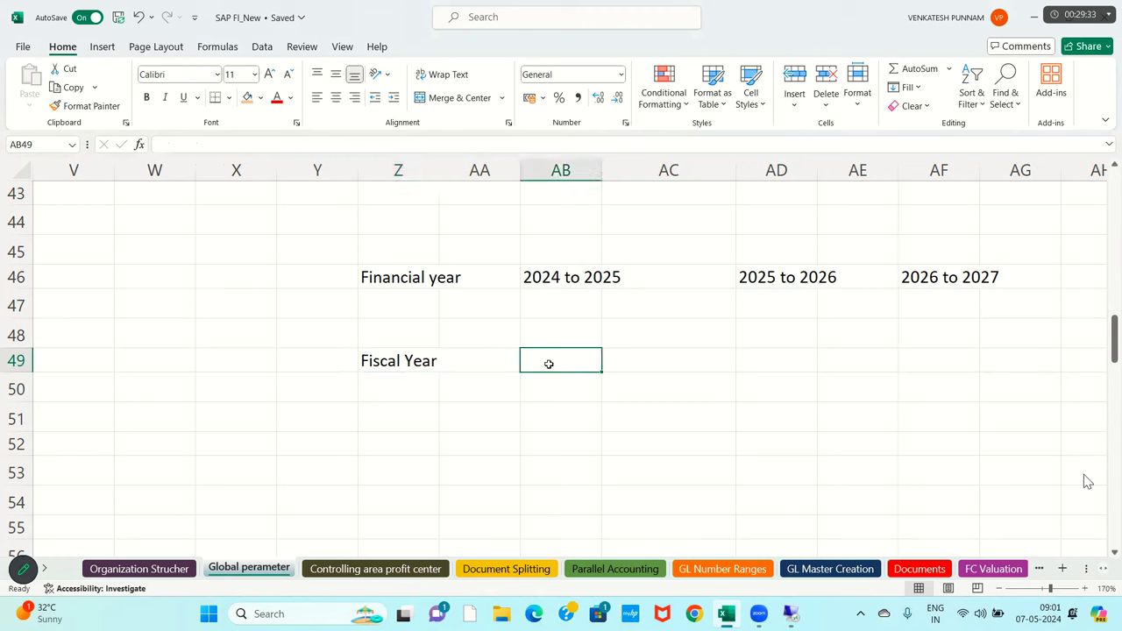
type("2024")
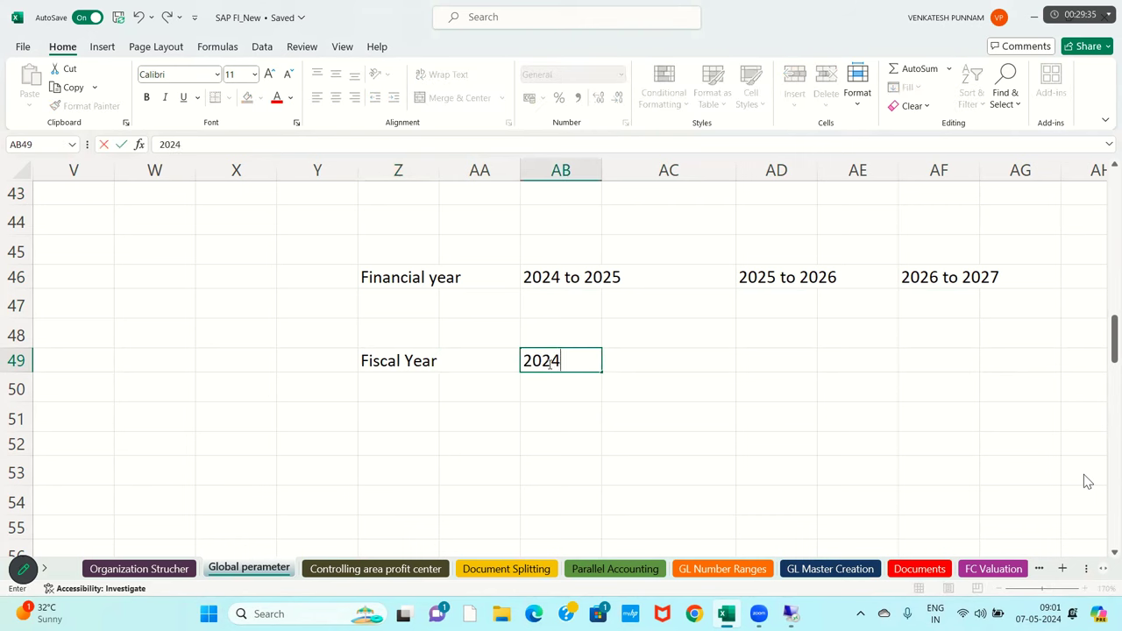
key("Return")
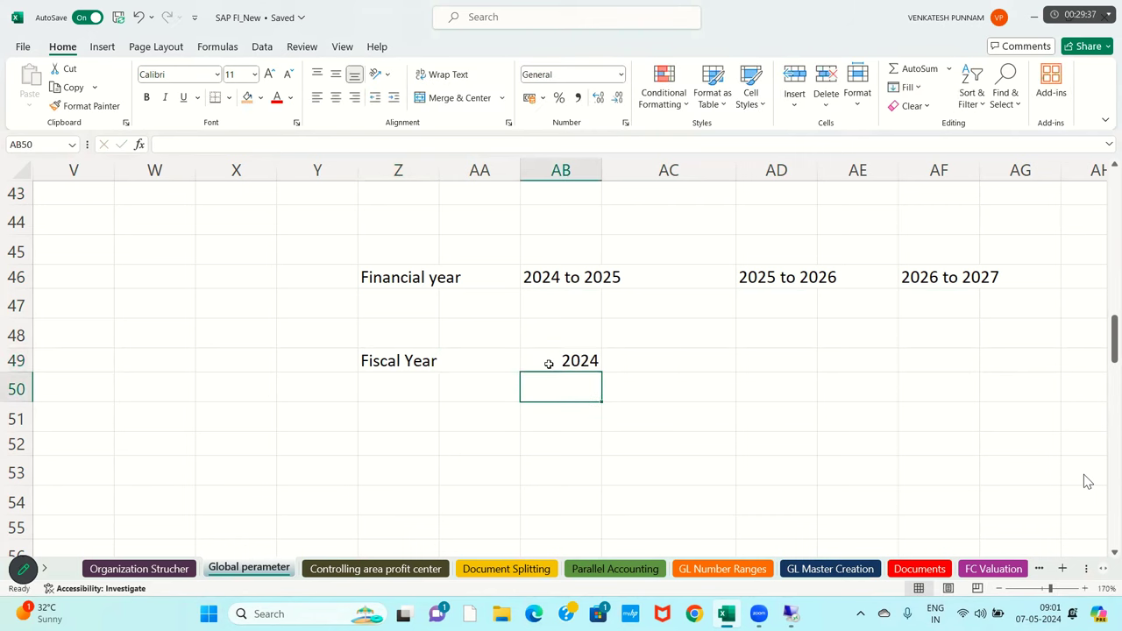
Continue the Fiscal Year row with 2025 in cell AD49 and 2026 in cell AF49.
key("Up")
key("Up")
key("Right")
key("Right")
key("Down")
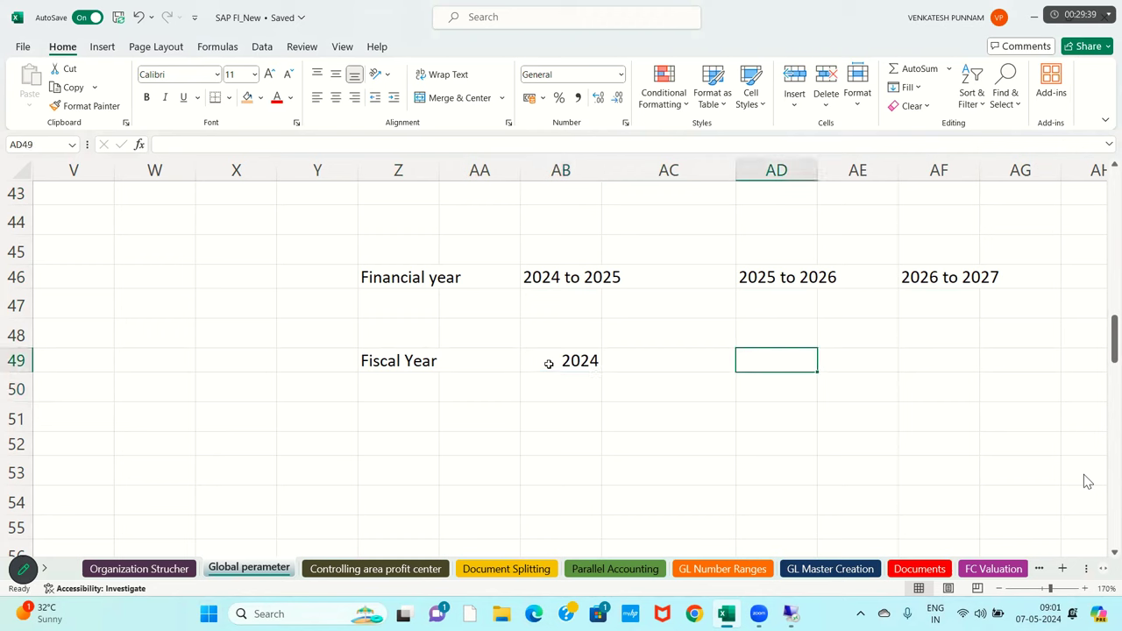
type("2025")
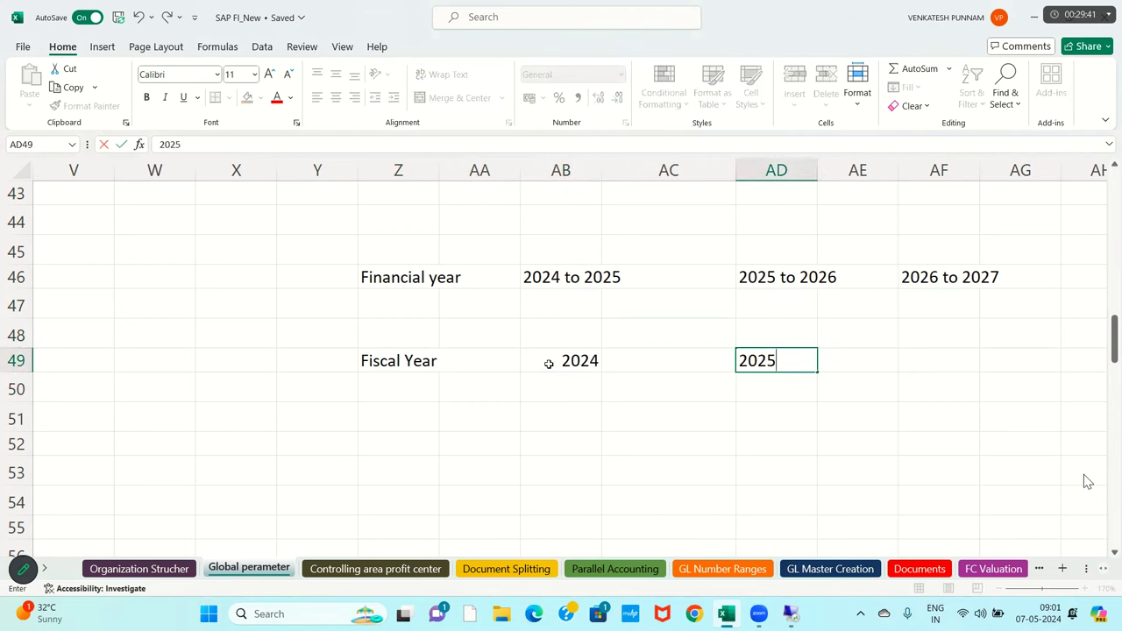
key("Return")
key("Up")
key("Right")
key("Right")
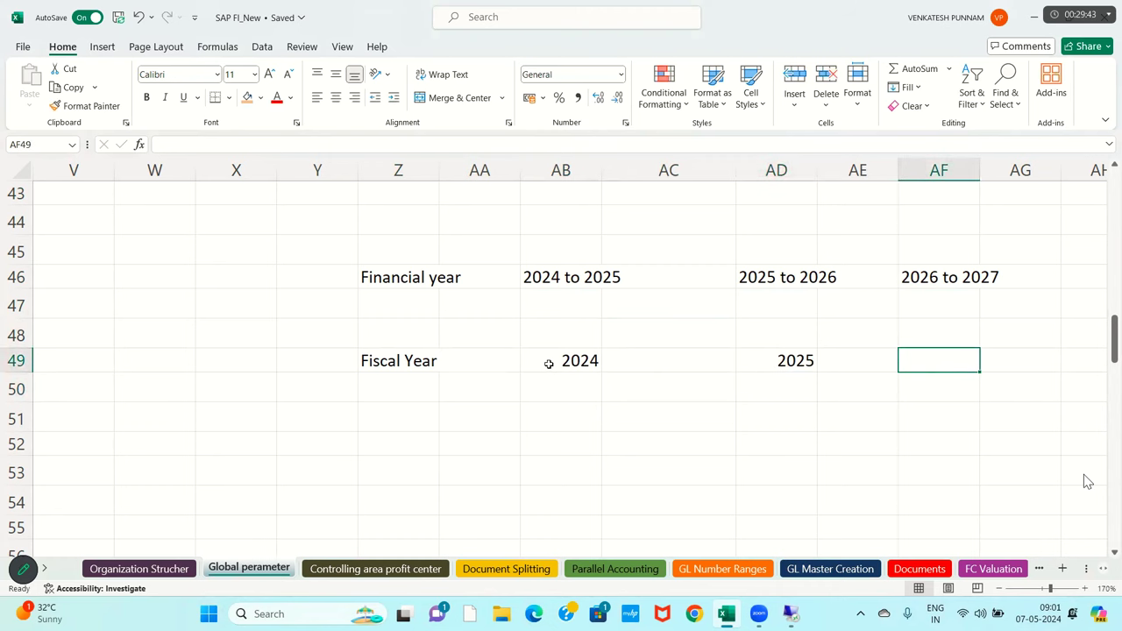
type("2026")
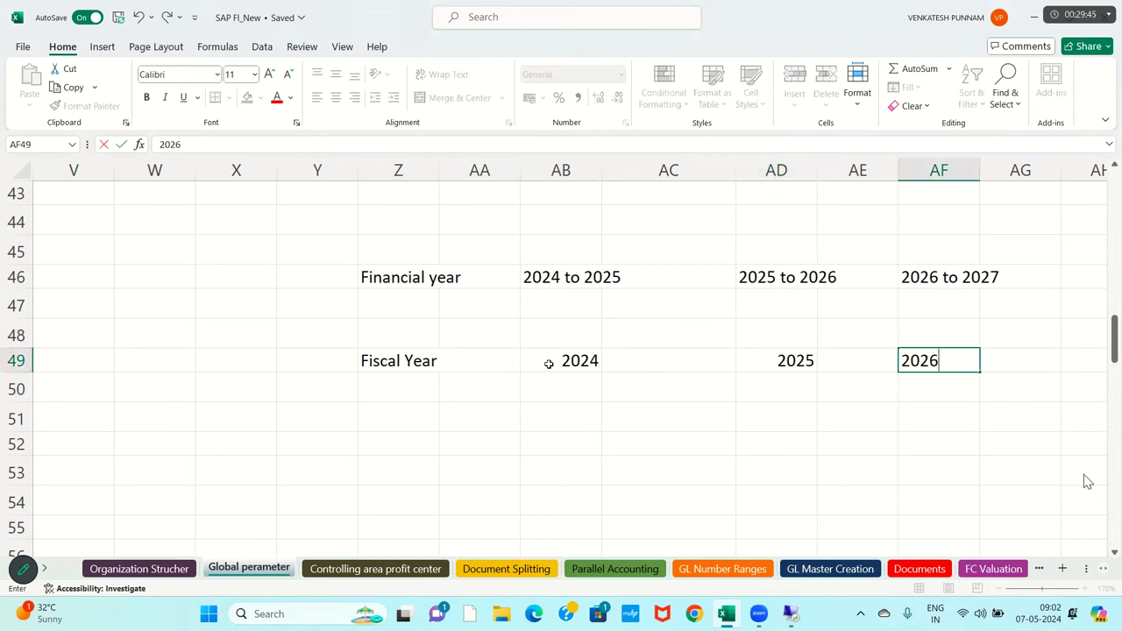
key("Return")
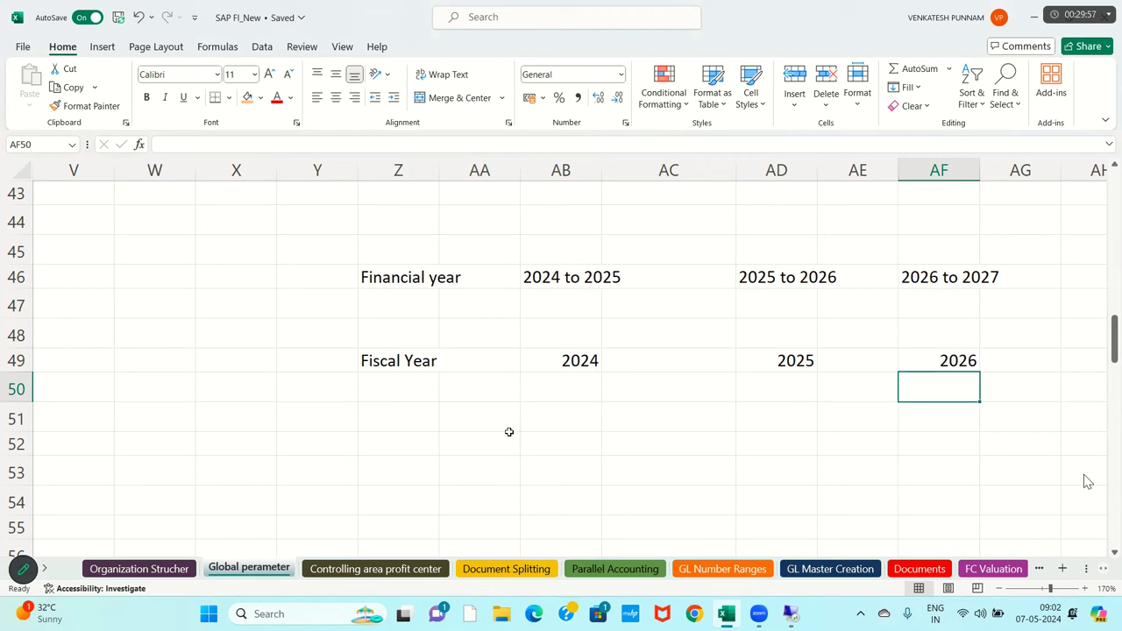
Enter the heading CAL Year in cell W47, to the left of the year comparison.
left_click(90, 301)
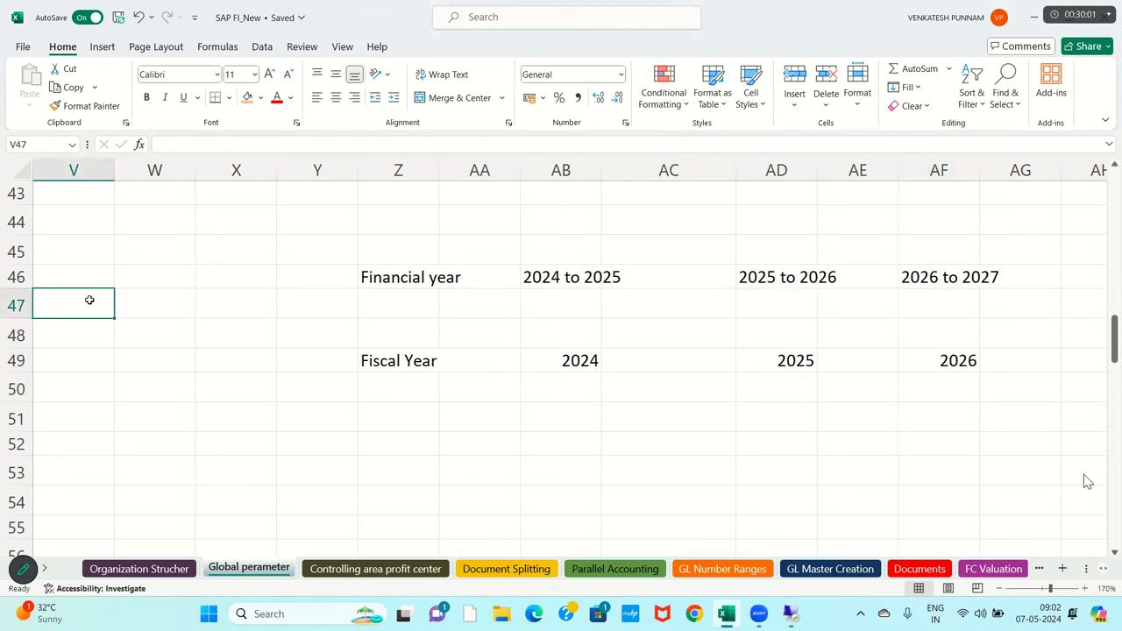
left_click(131, 299)
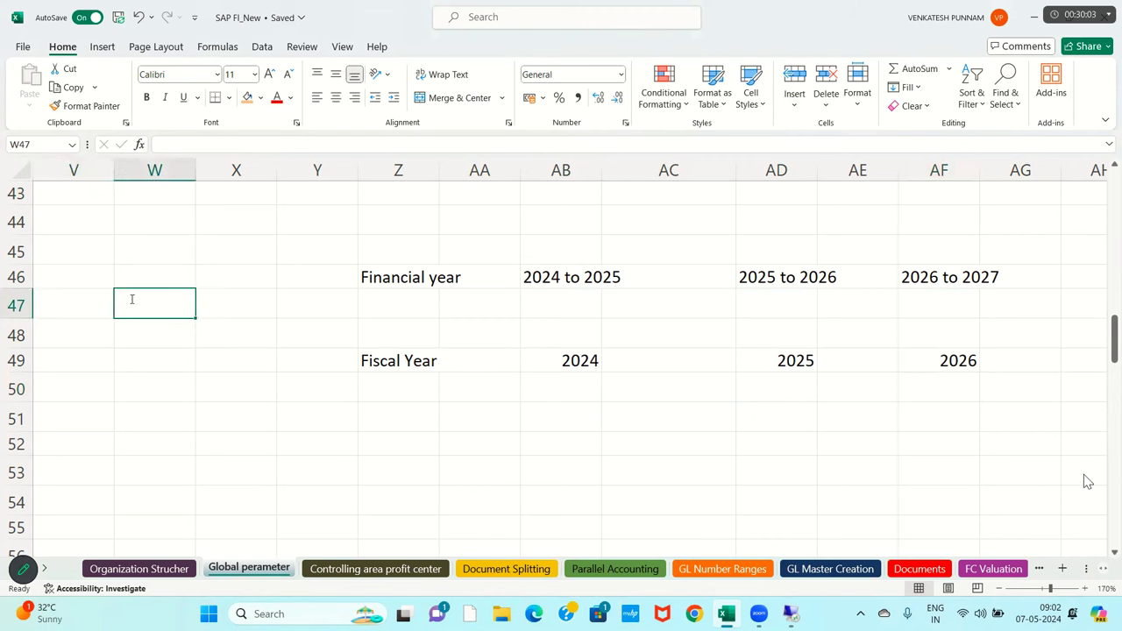
type("CAL Year")
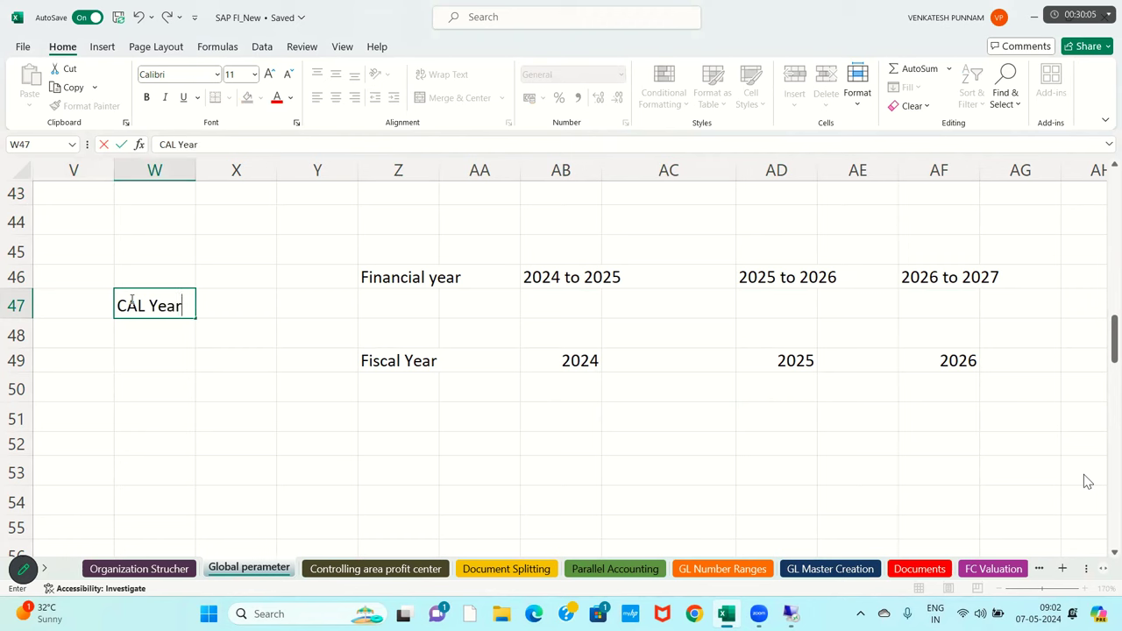
key("Return")
Enter janu in cell V49 and Dep in cell W49 below the CAL Year heading.
key("Left")
key("Down")
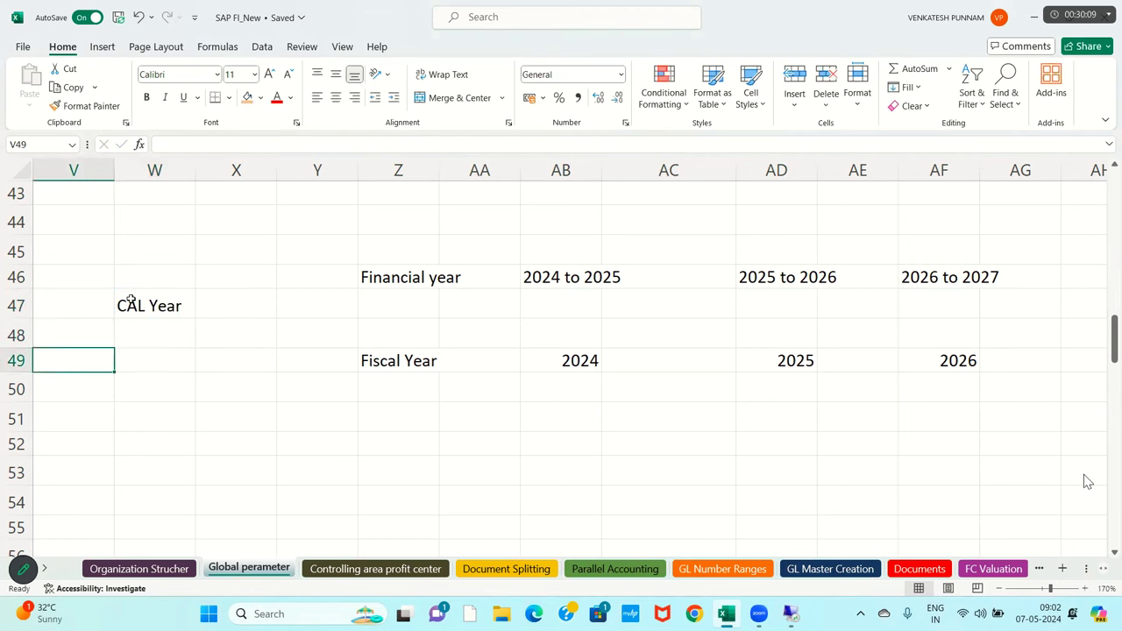
type("janu")
key("Tab")
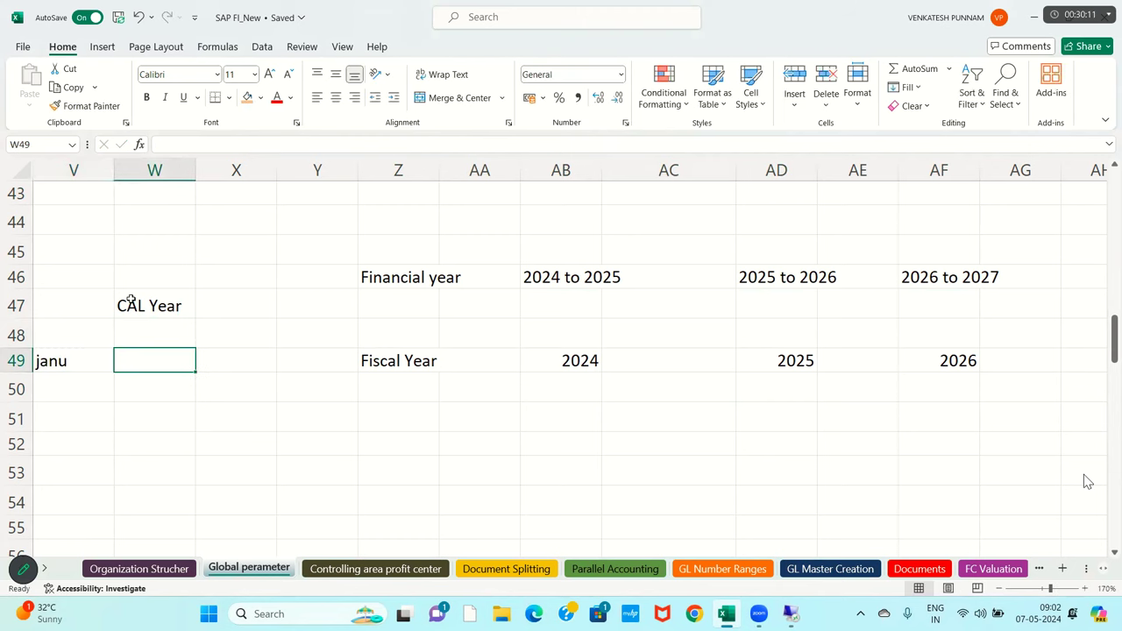
type("Dep")
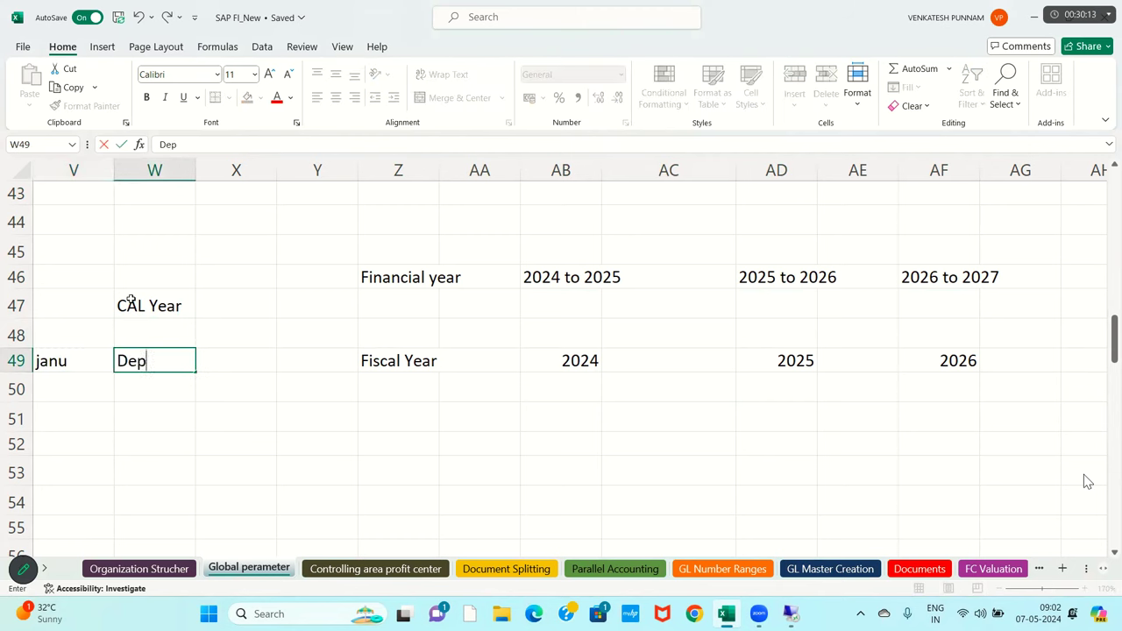
key("Return")
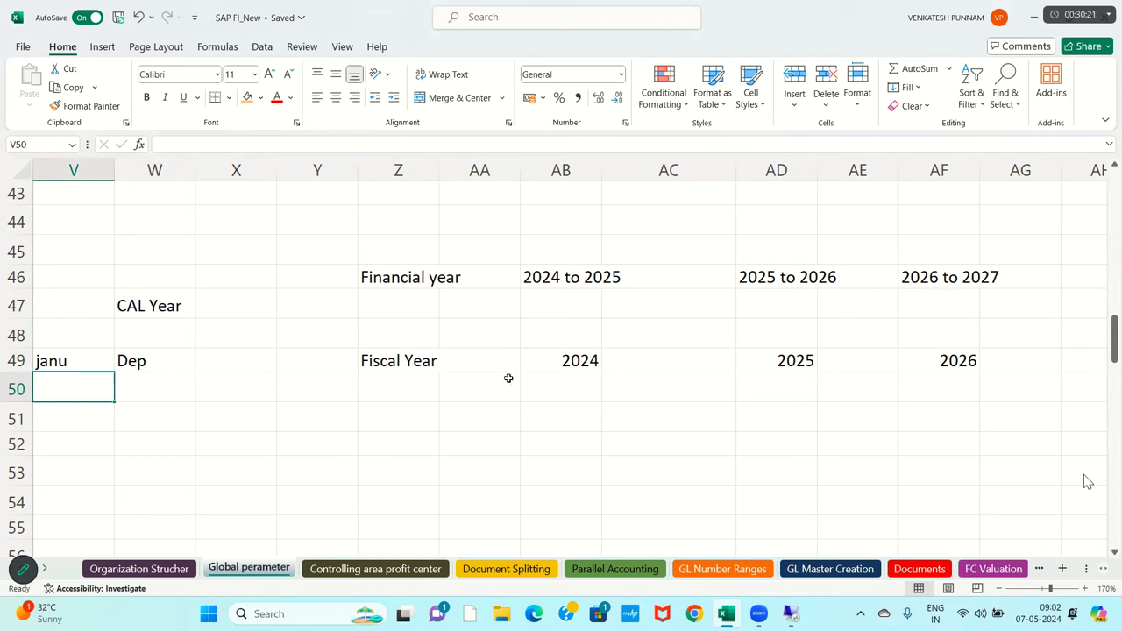
Draw a straight arrow from the fiscal year 2024 in AB49 diagonally down to the left, ending in AA51.
left_click(581, 361)
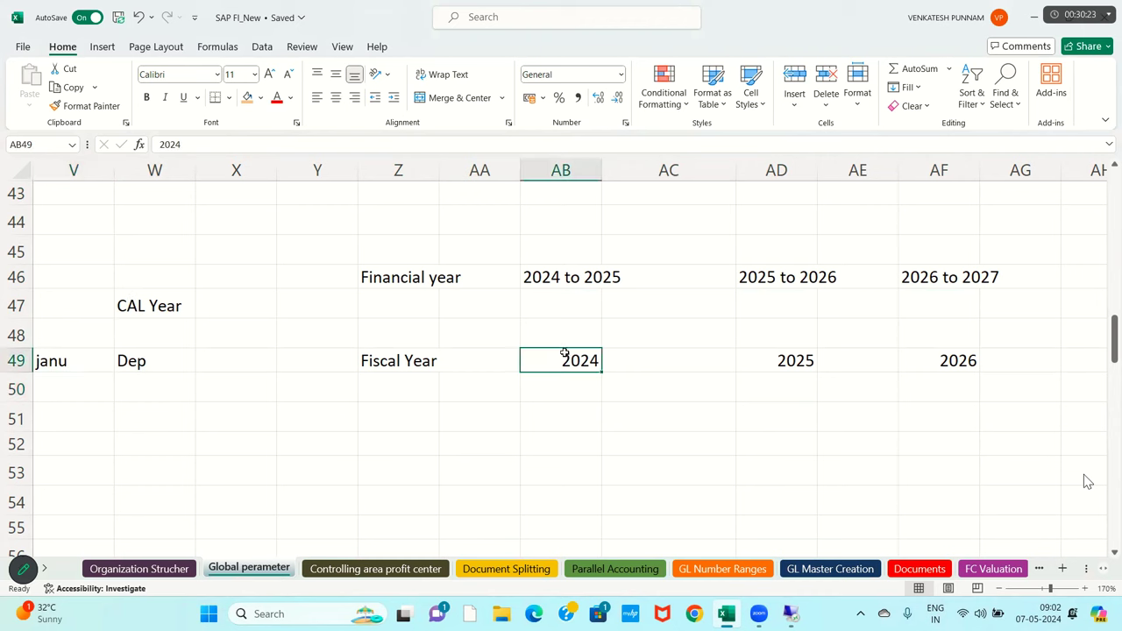
left_click(102, 47)
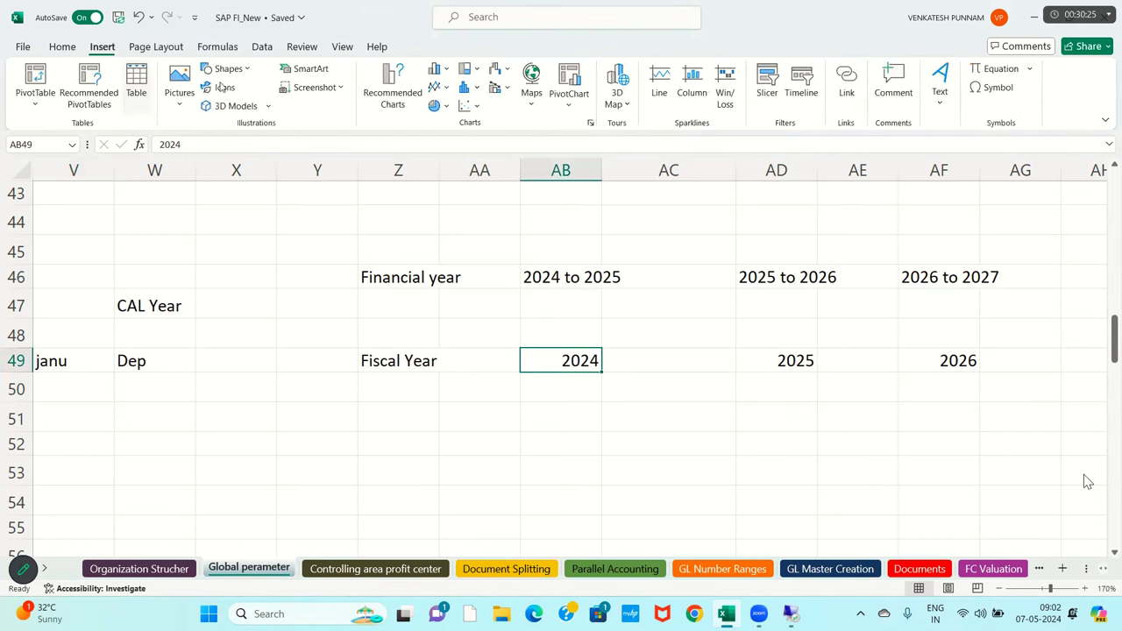
left_click(228, 68)
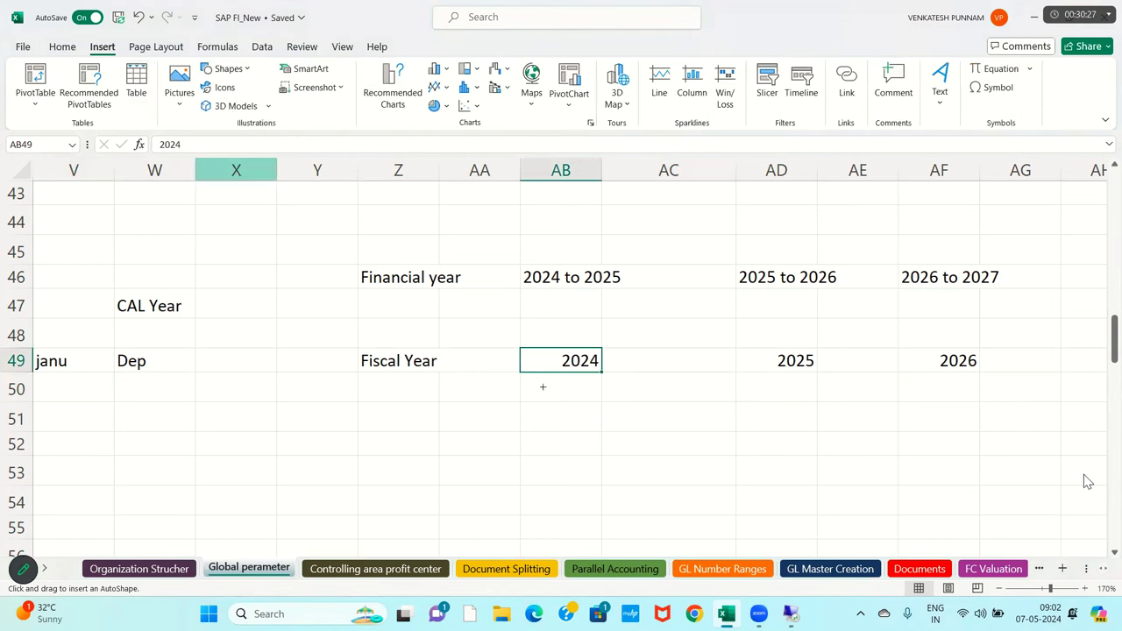
left_click_drag(556, 368, 492, 417)
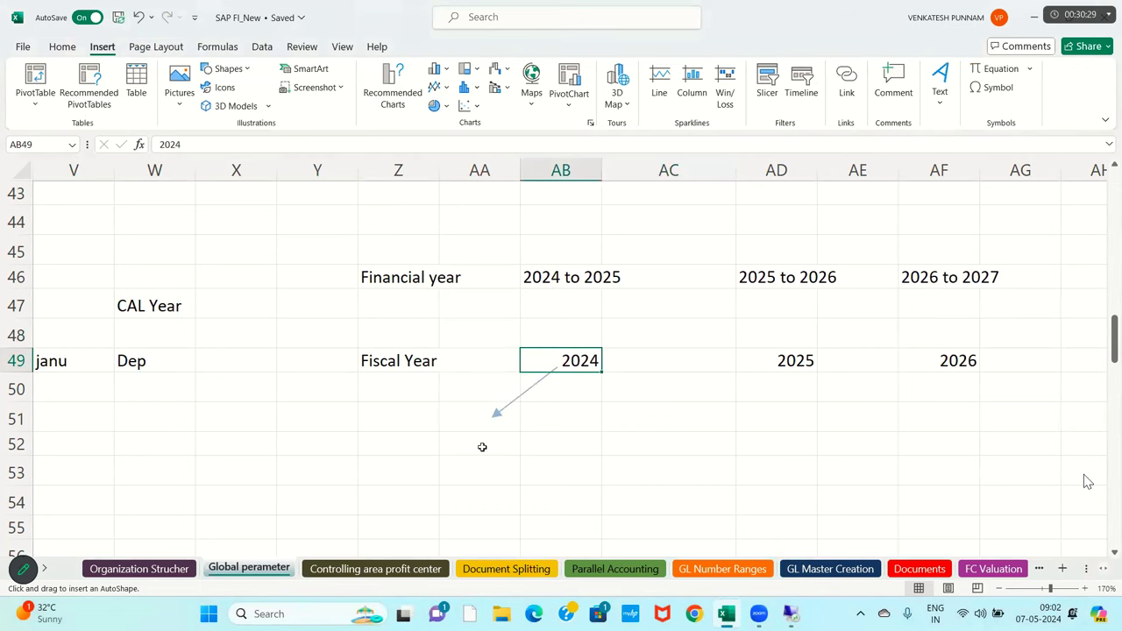
Enter the label Normal Periods in cell AA52, below the arrowhead.
left_click(481, 445)
type("No")
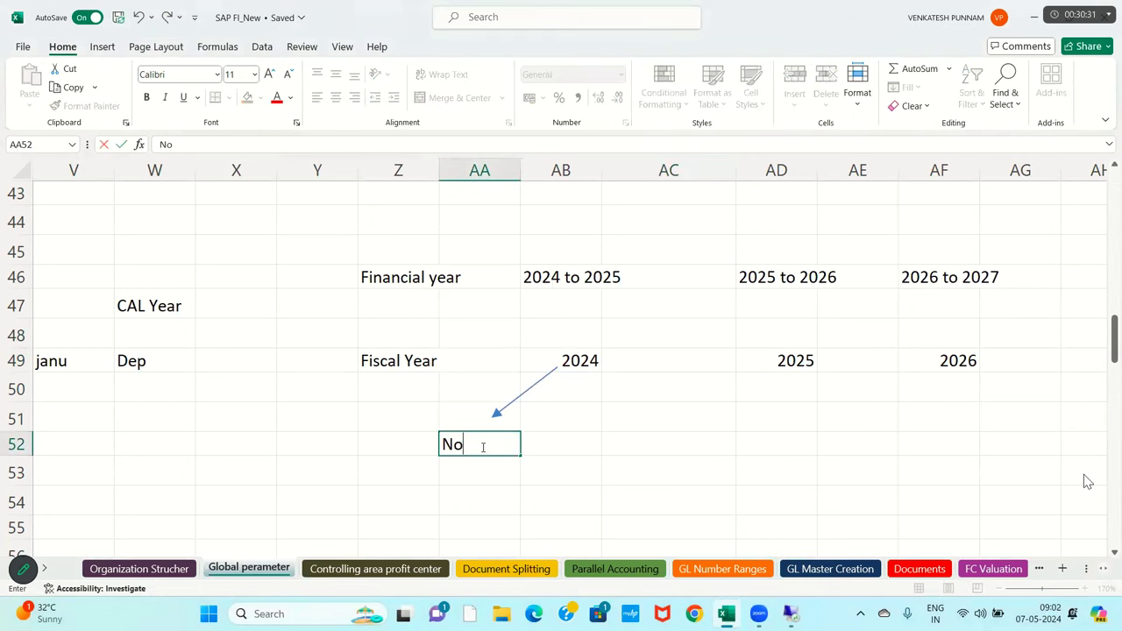
type("rmal Periods")
key("Tab")
key("Tab")
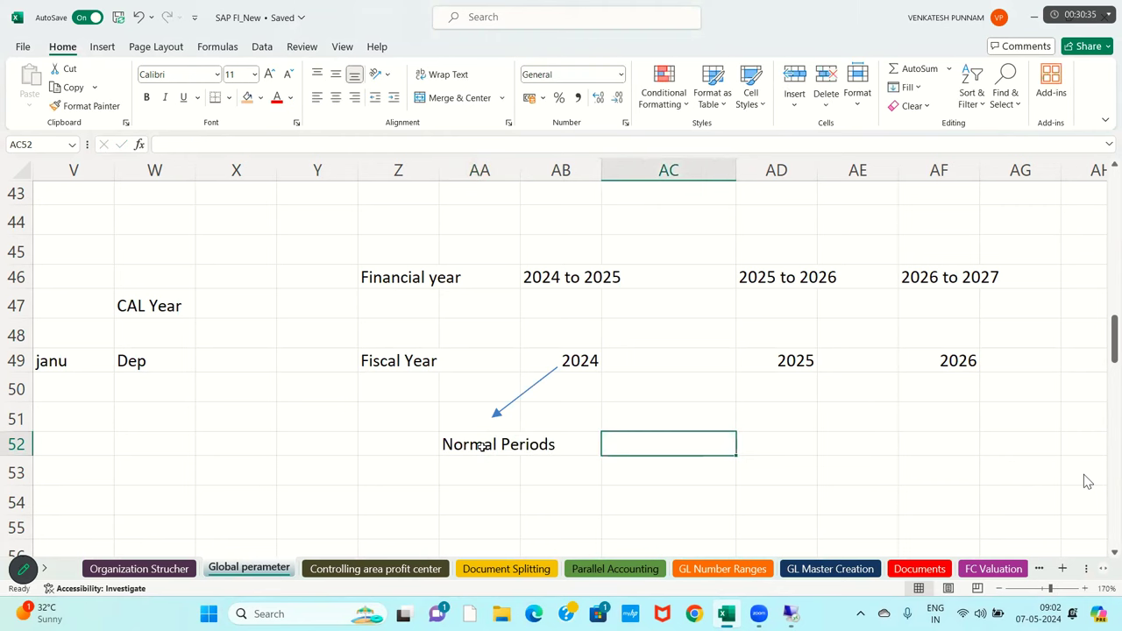
Draw a straight arrow from the fiscal year 2024 in AB49 diagonally down to the right, ending in AC51.
left_click(107, 49)
left_click(230, 69)
left_click(236, 109)
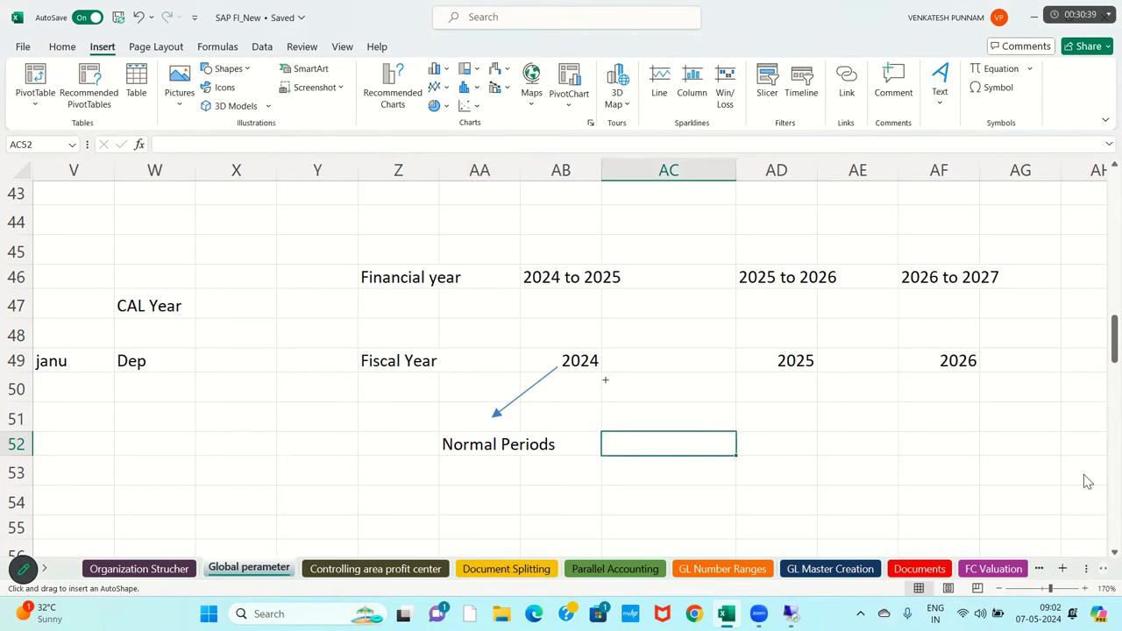
left_click_drag(591, 372, 638, 426)
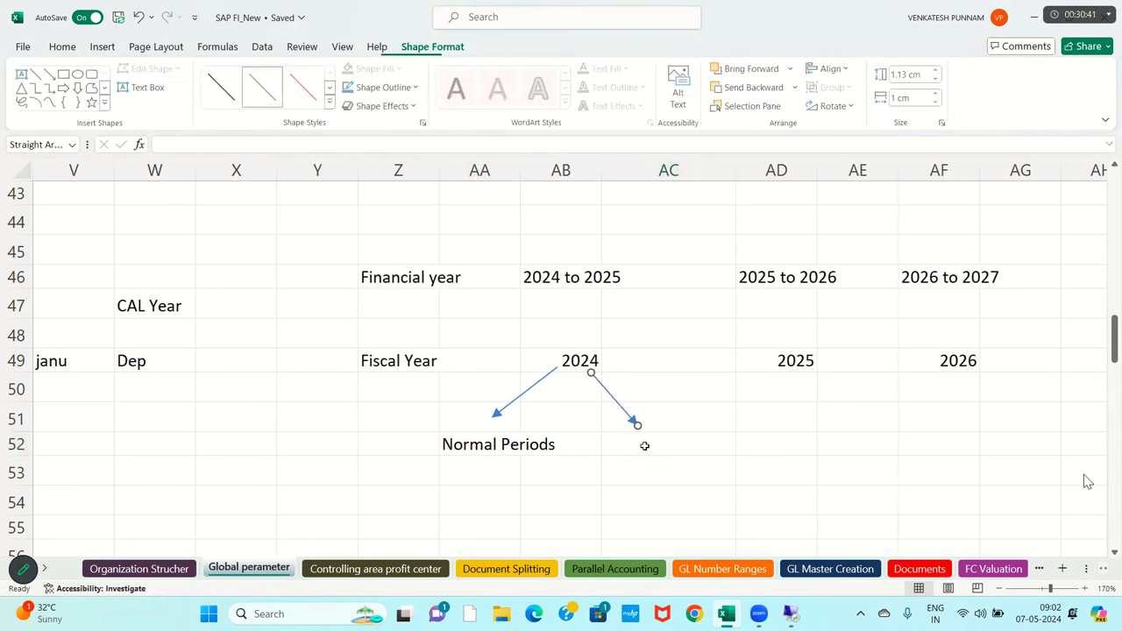
Enter the label spl Periods in cell AC52, below the second arrowhead.
left_click(643, 443)
type("spl")
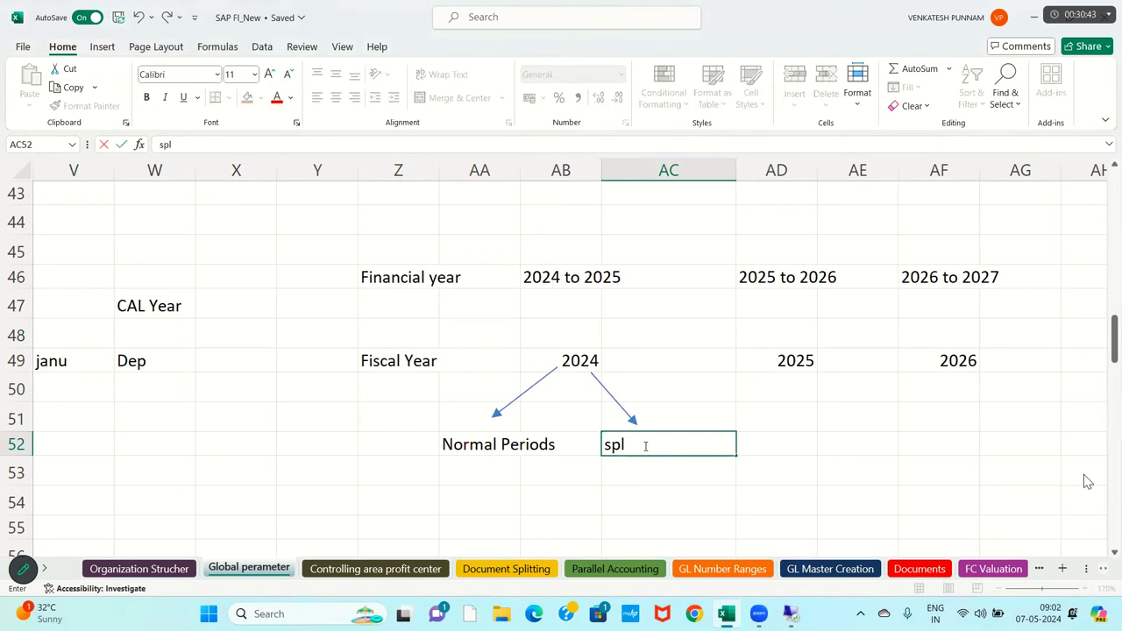
type(" Periods")
key("Return")
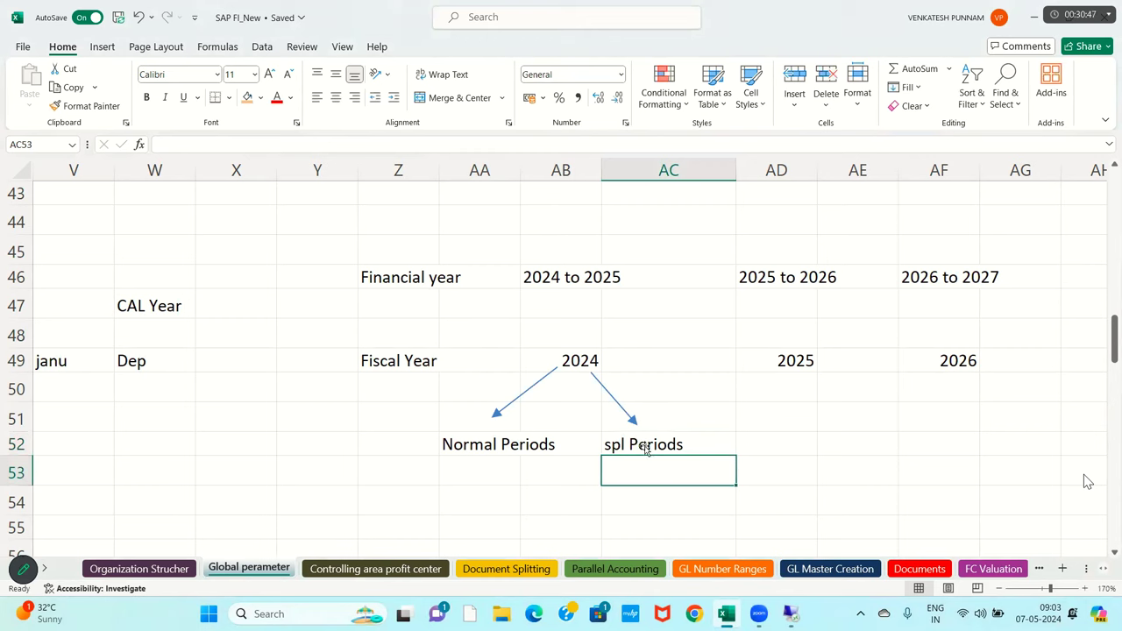
Correct the calendar year's end month in cell W49 to Deb.
left_click(57, 306)
left_click_drag(131, 305, 134, 375)
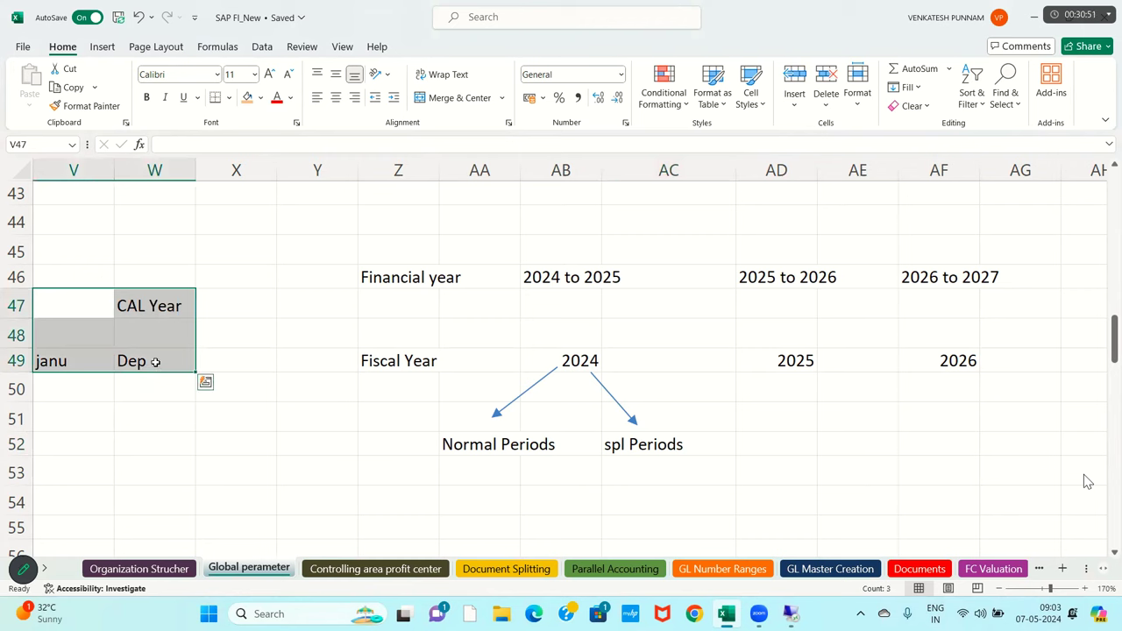
double_click(156, 360)
key("BackSpace")
type("b")
key("Return")
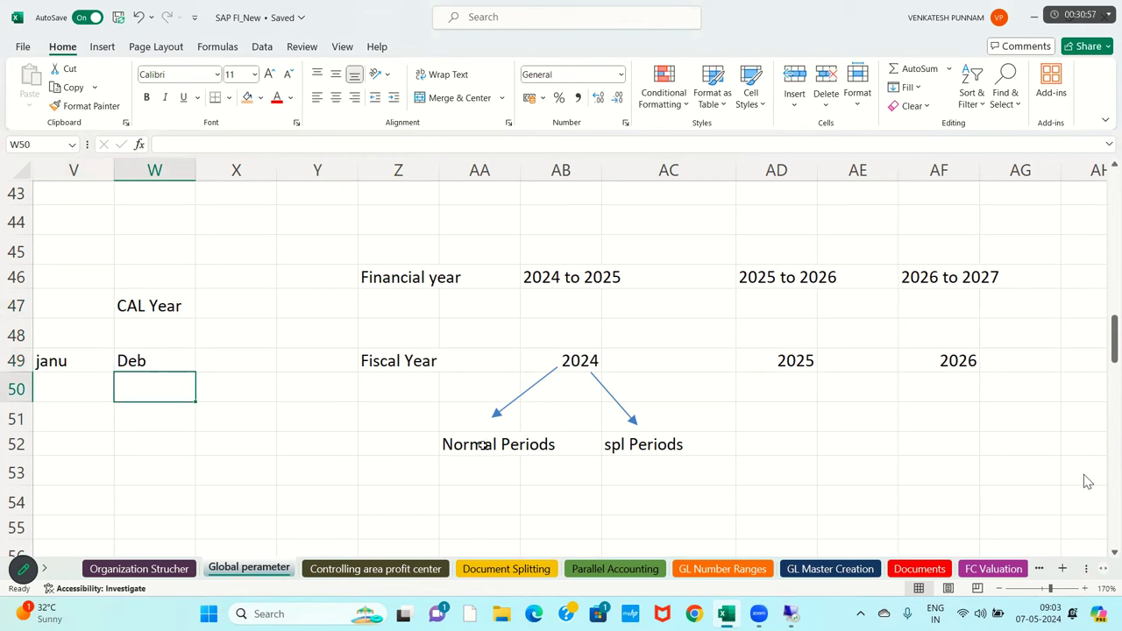
Draw a straight arrow from the Normal Periods label in AA52 down to cell AA54.
left_click(483, 446)
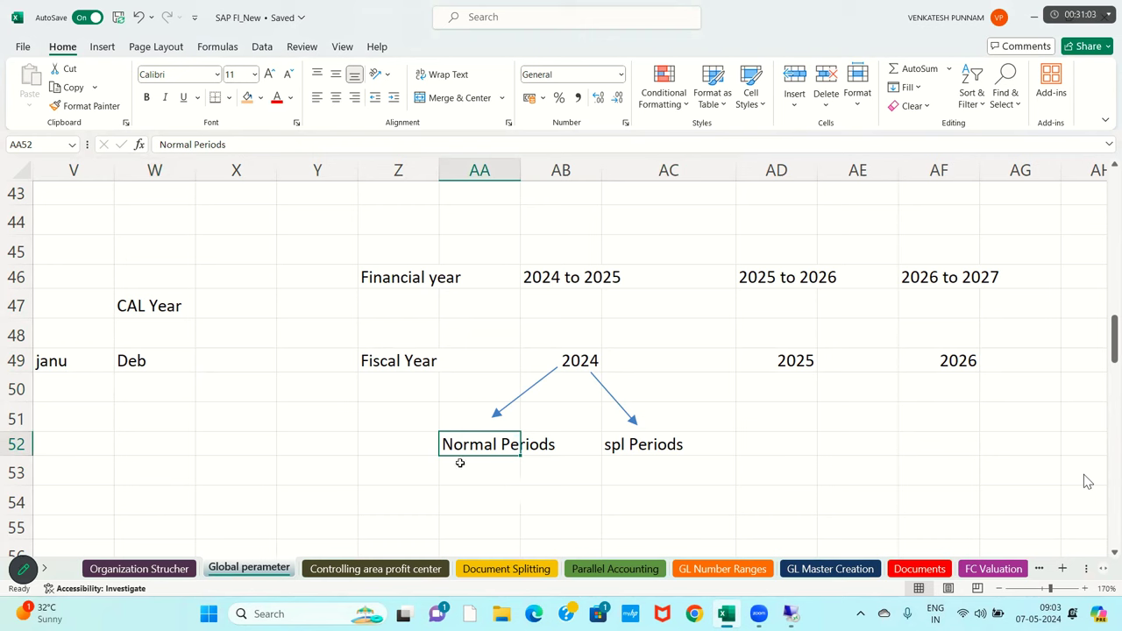
left_click(102, 50)
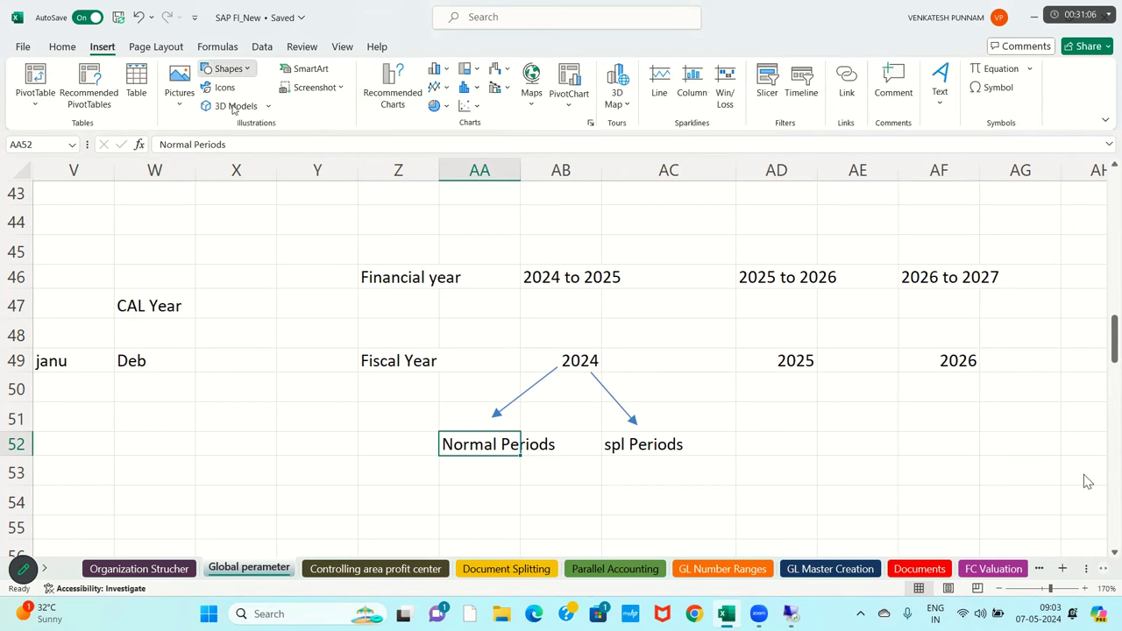
left_click_drag(473, 456, 470, 505)
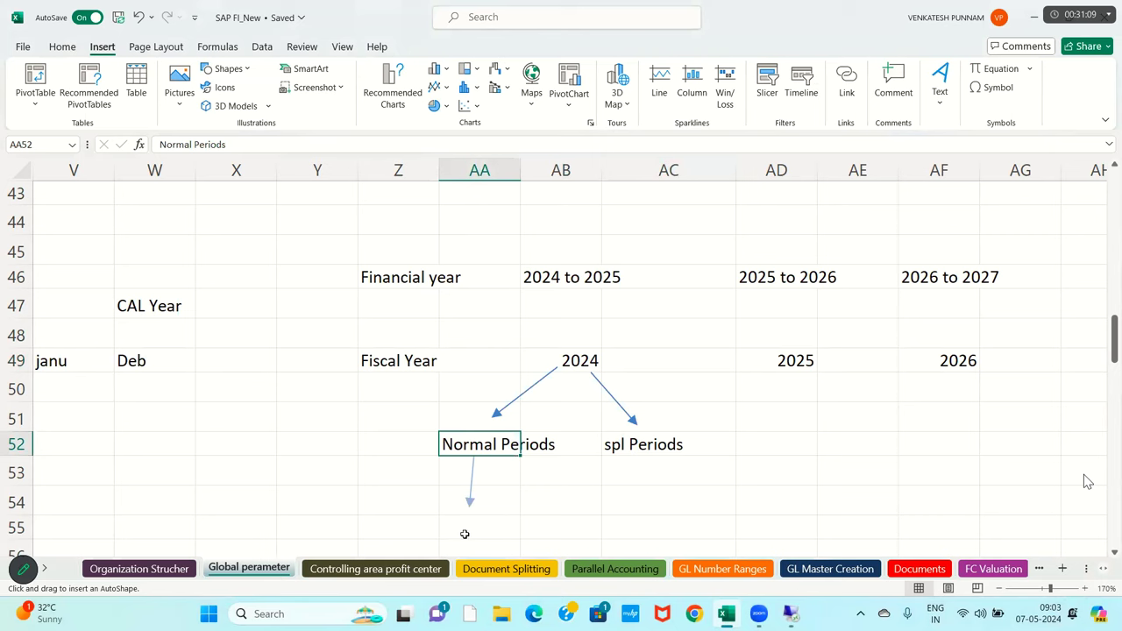
Enter the month range Apl to mar in cell AA55, below the Normal Periods arrow.
left_click(465, 534)
type("Apl to mr")
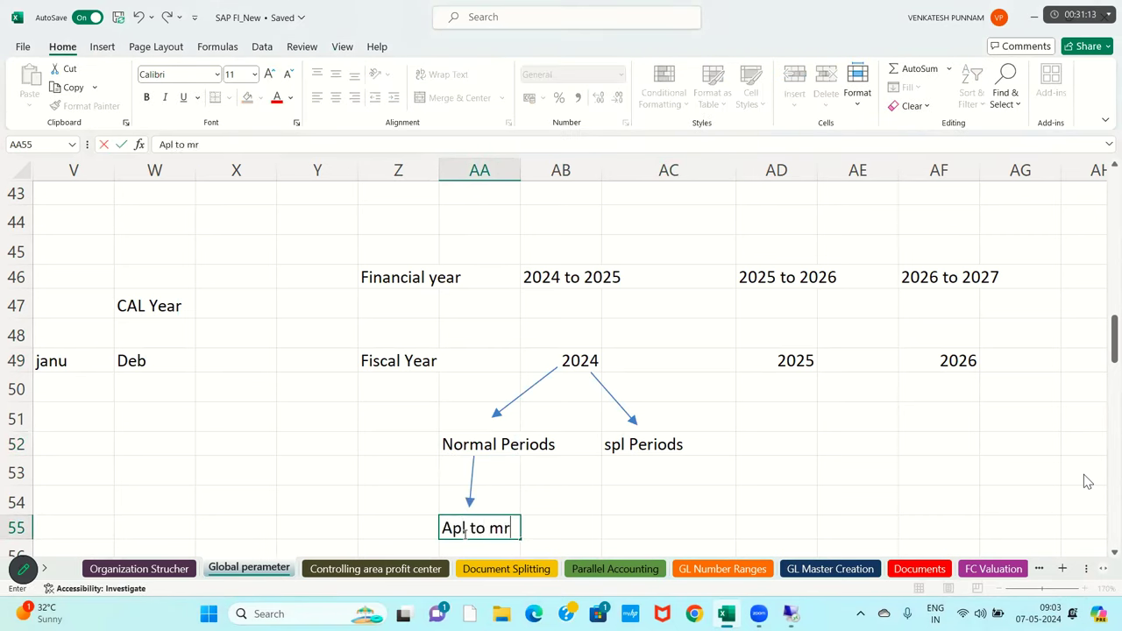
key("BackSpace")
key("BackSpace")
type("mar")
key("Return")
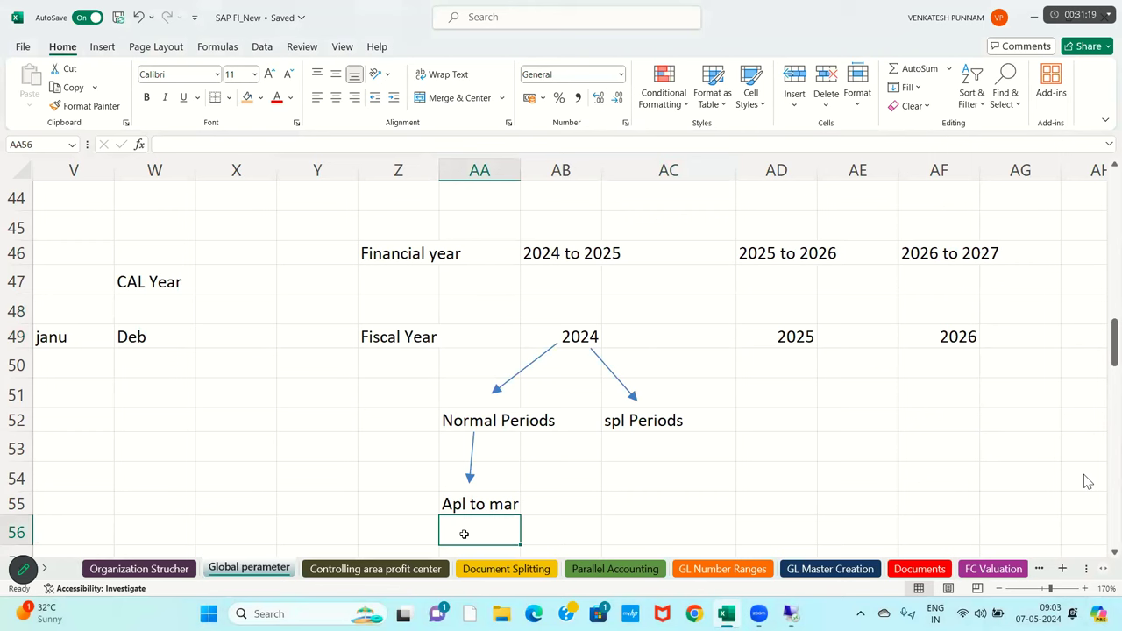
left_click(157, 283)
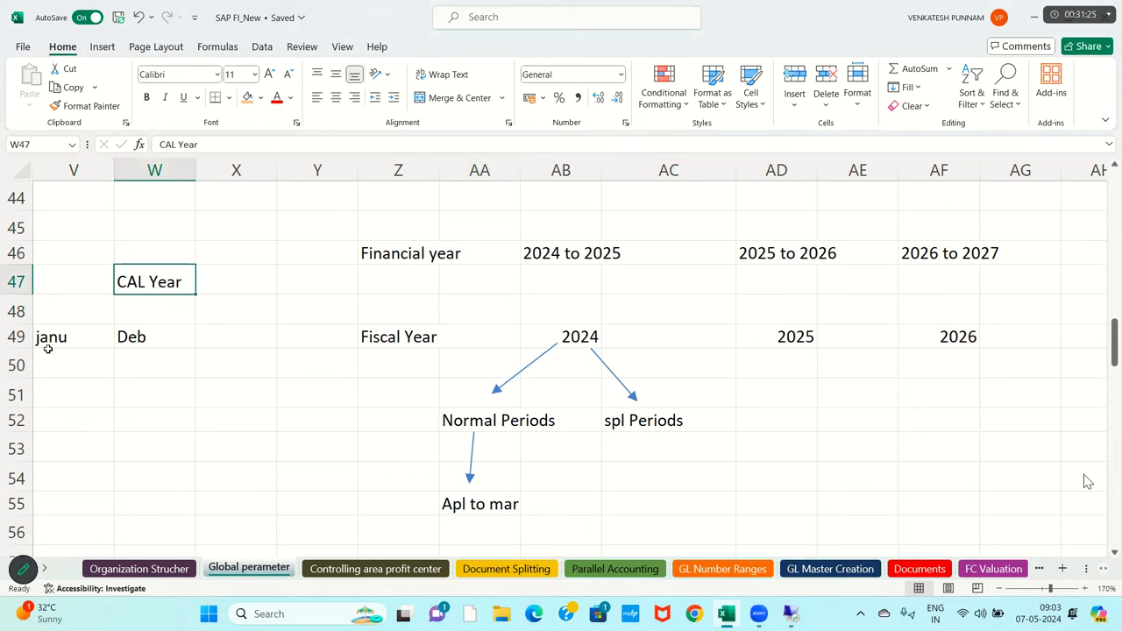
left_click(49, 351)
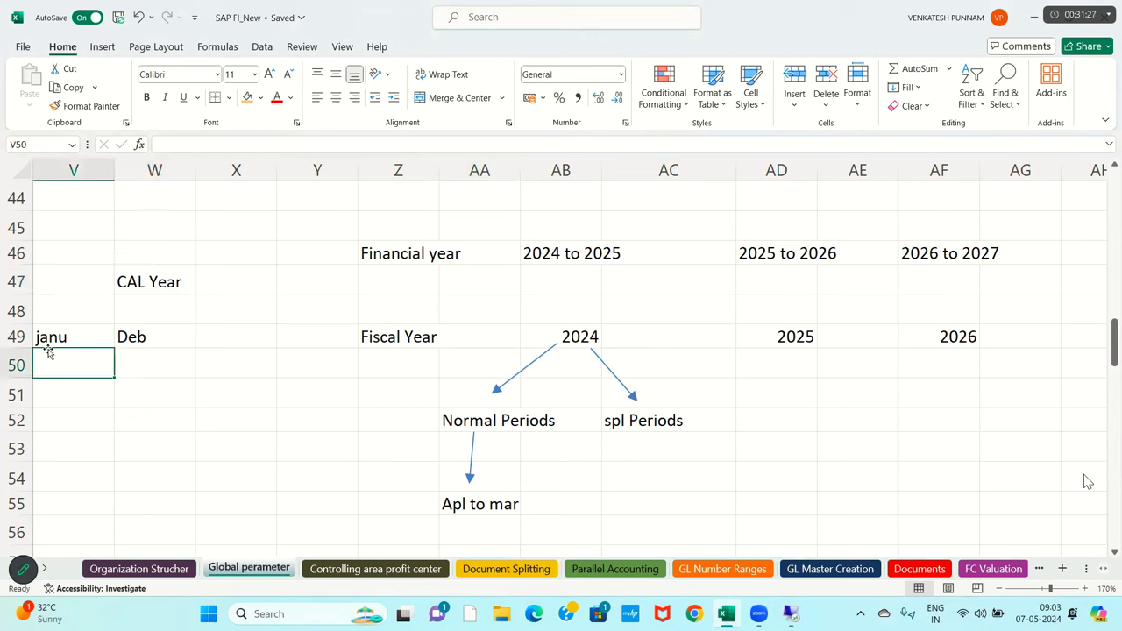
left_click(568, 326)
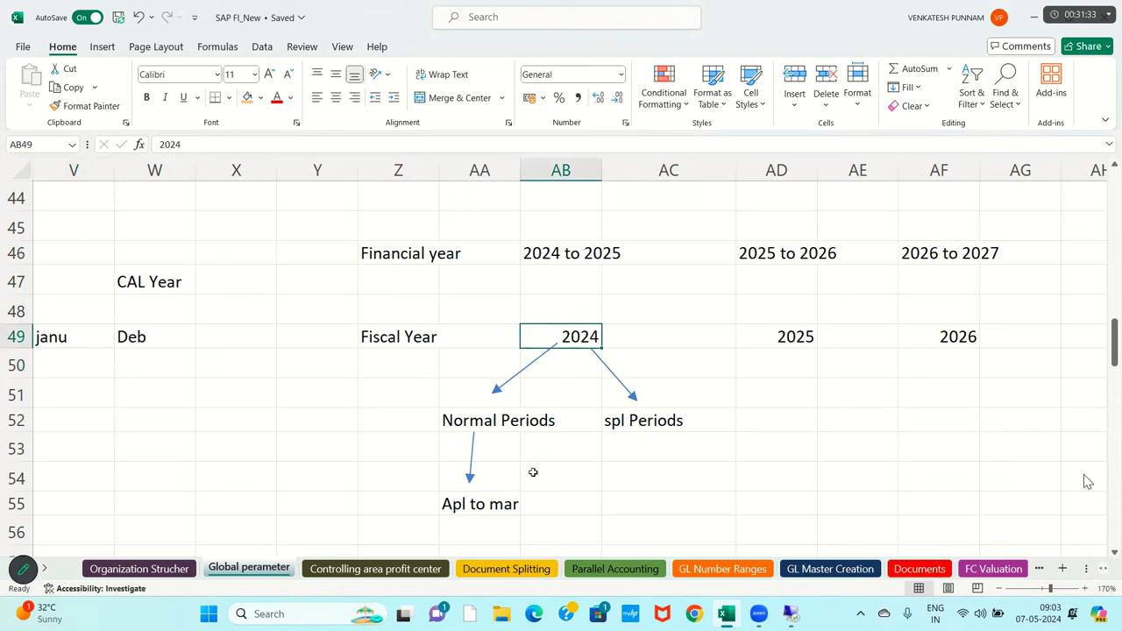
Enter the first month initial A in cell AA57 and its period number 01 as text in Z57.
left_click(439, 531)
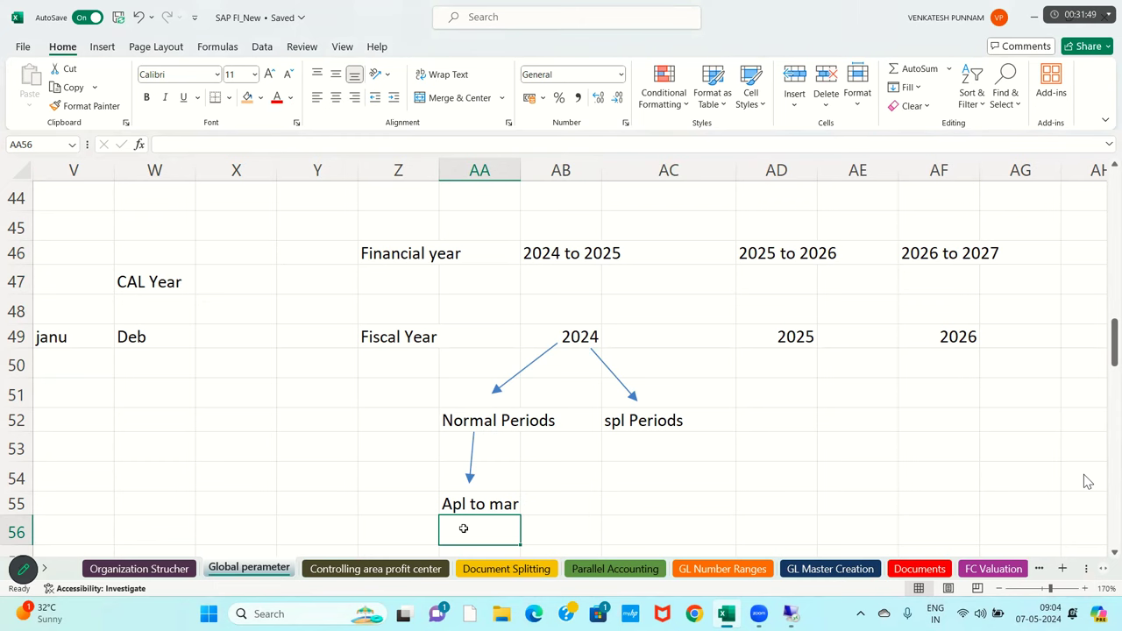
scroll(1087, 481, "down", 1)
key("Down")
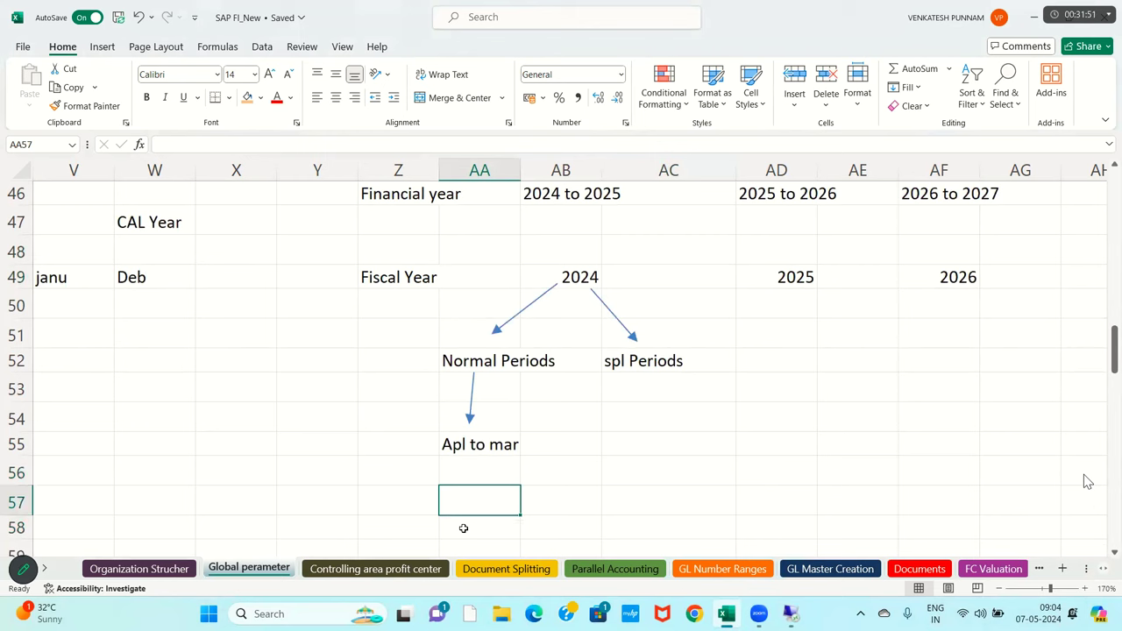
type("A")
key("Return")
key("Up")
key("Left")
type("'01")
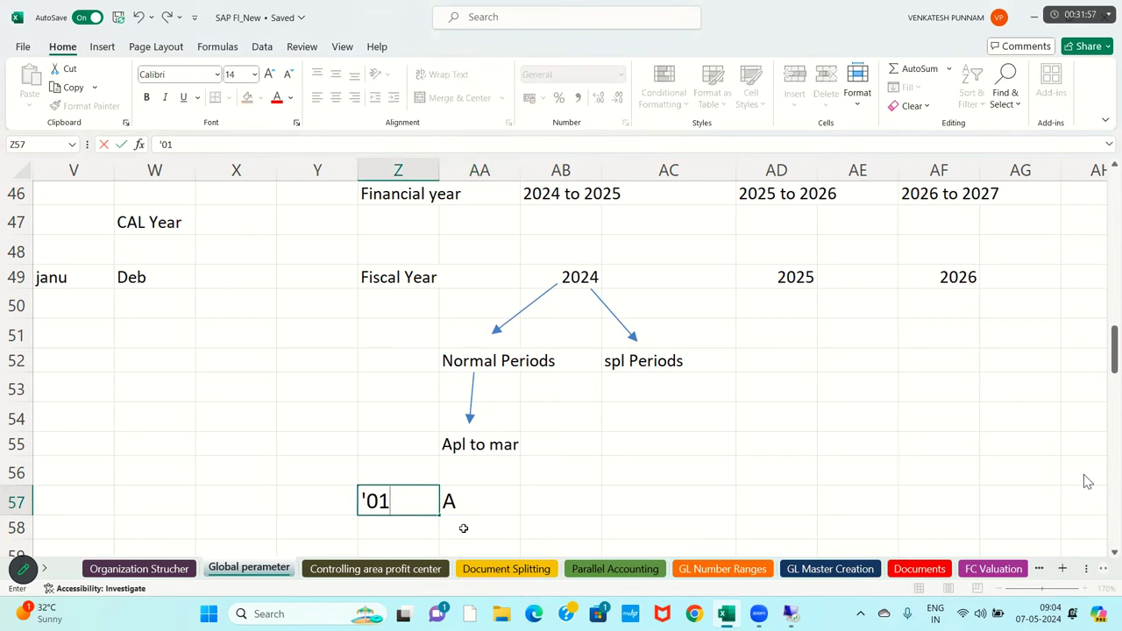
key("Return")
scroll(463, 528, "down", 2)
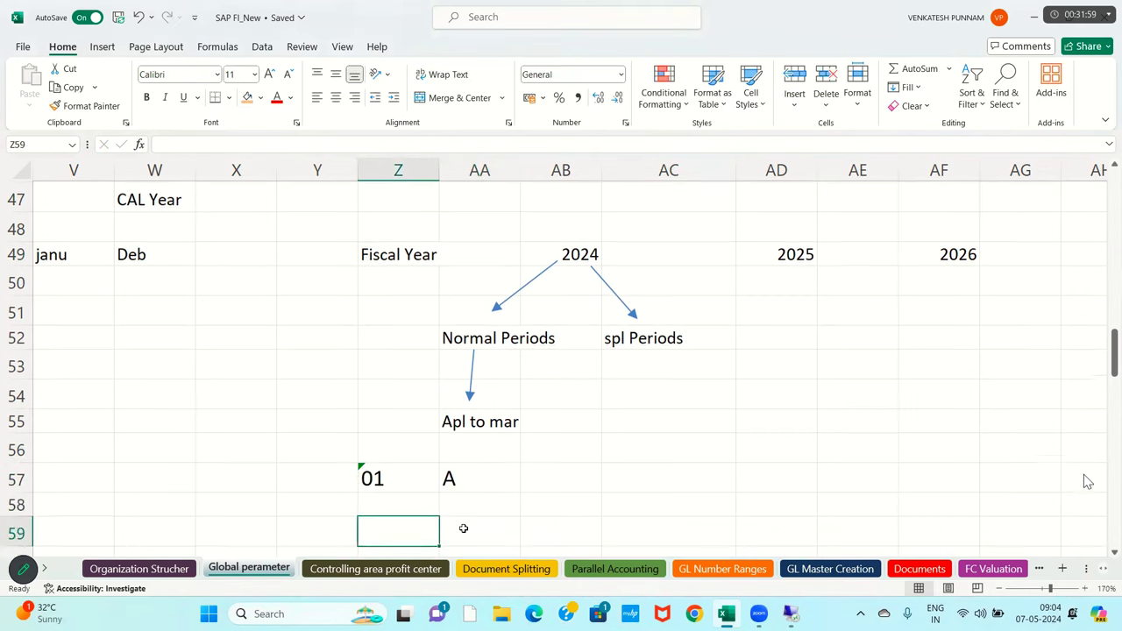
Continue the month list below A with M, J and JY in cells AA58 to AA60.
key("Right")
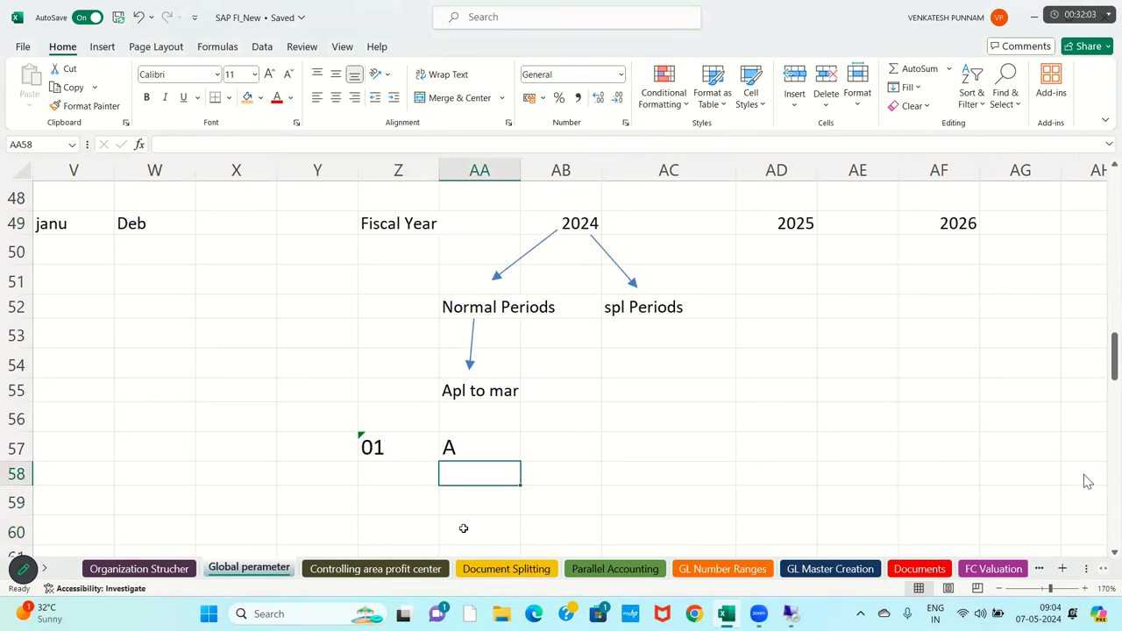
type("M")
key("Return")
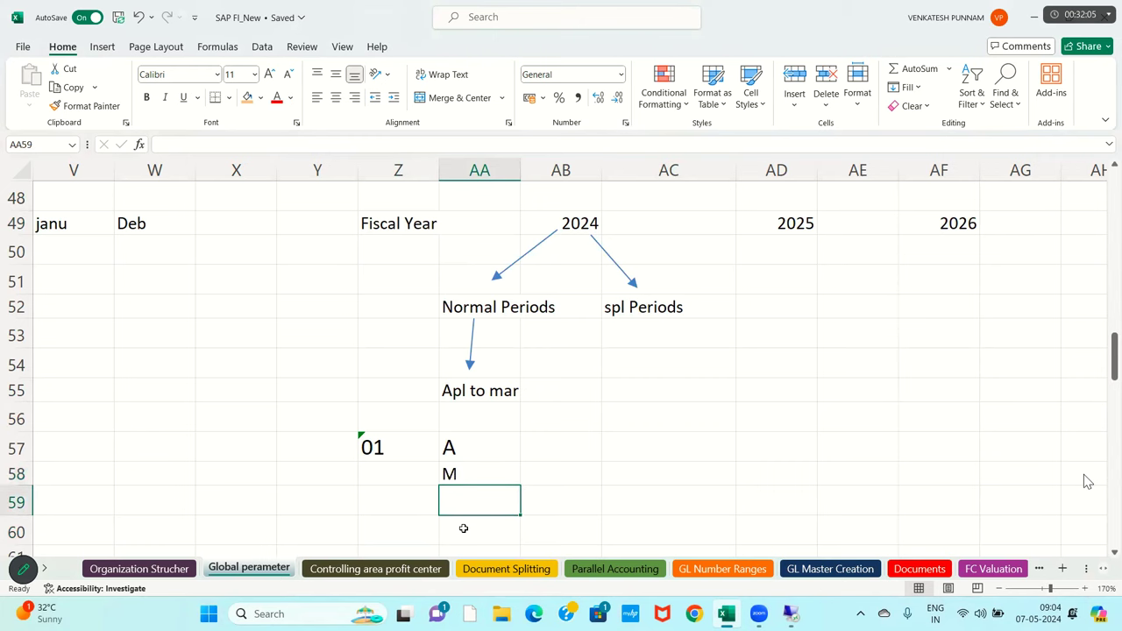
type("J")
key("Return")
type("JY")
key("Return")
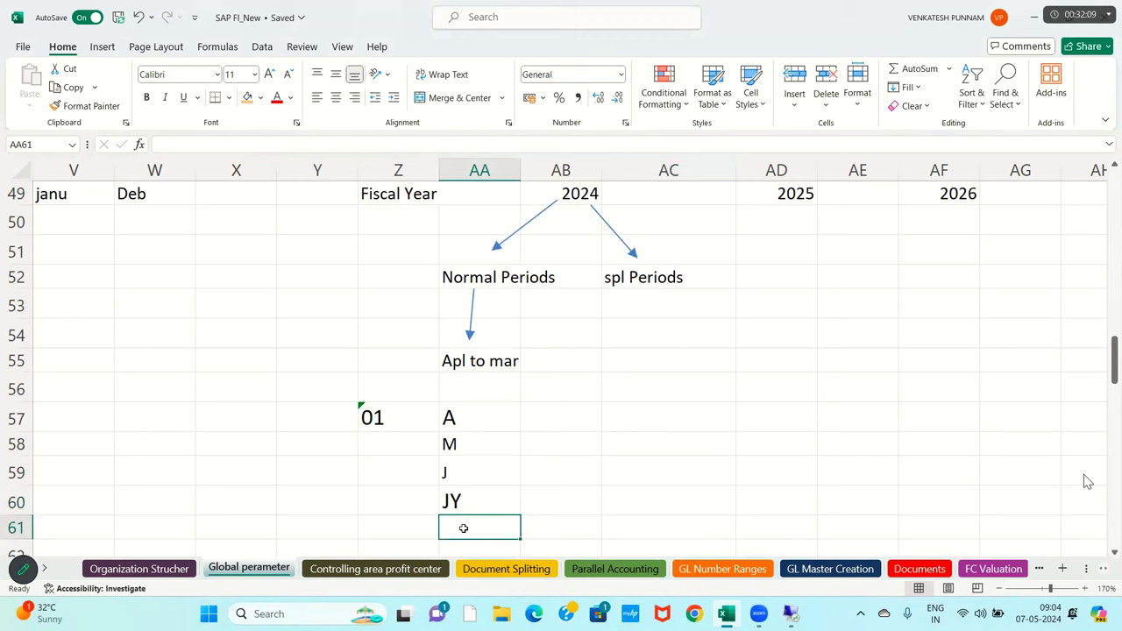
Add the months AG and S to the list in cells AA61 and AA62.
type("AG")
key("Return")
type("D")
key("Return")
key("Up")
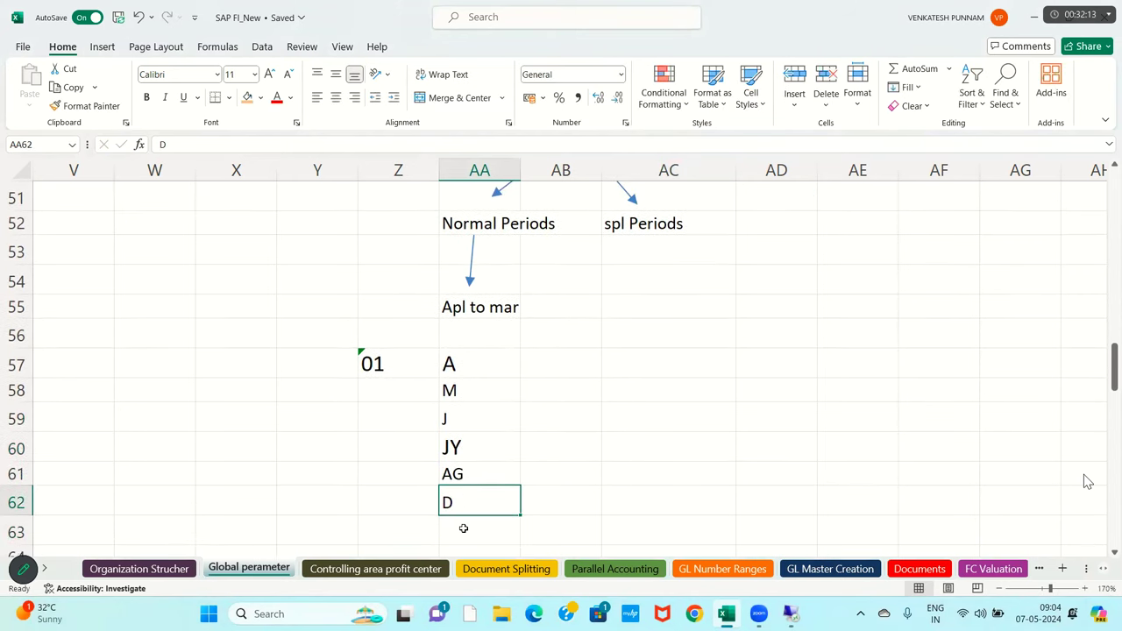
type("S")
key("Return")
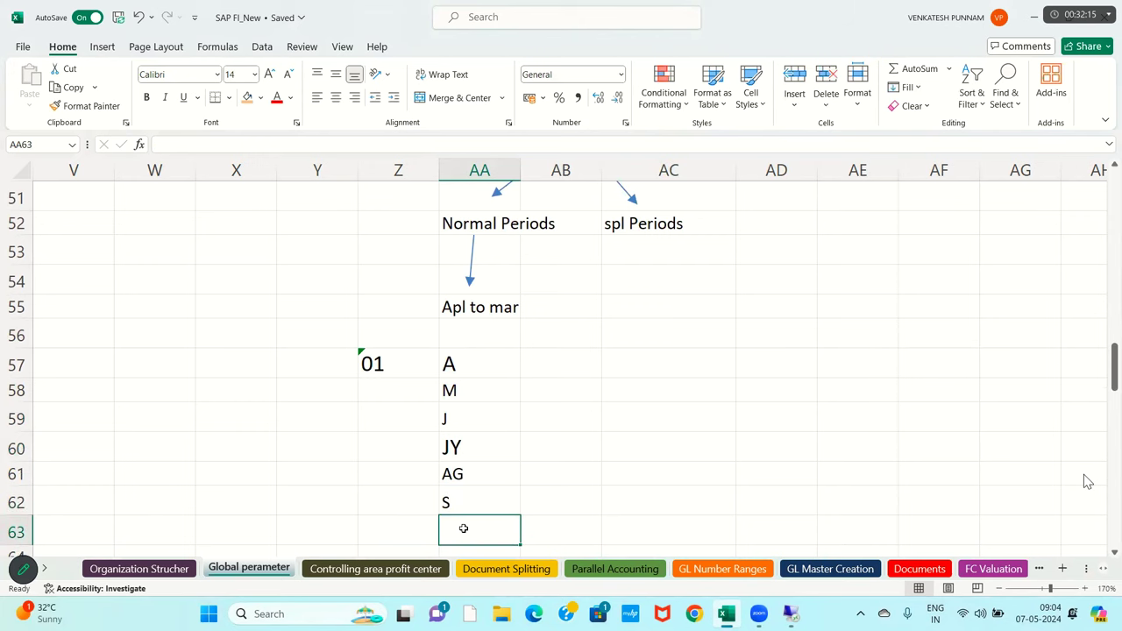
Add the months O, N and D to the list in cells AA63 to AA65.
type("O")
key("Return")
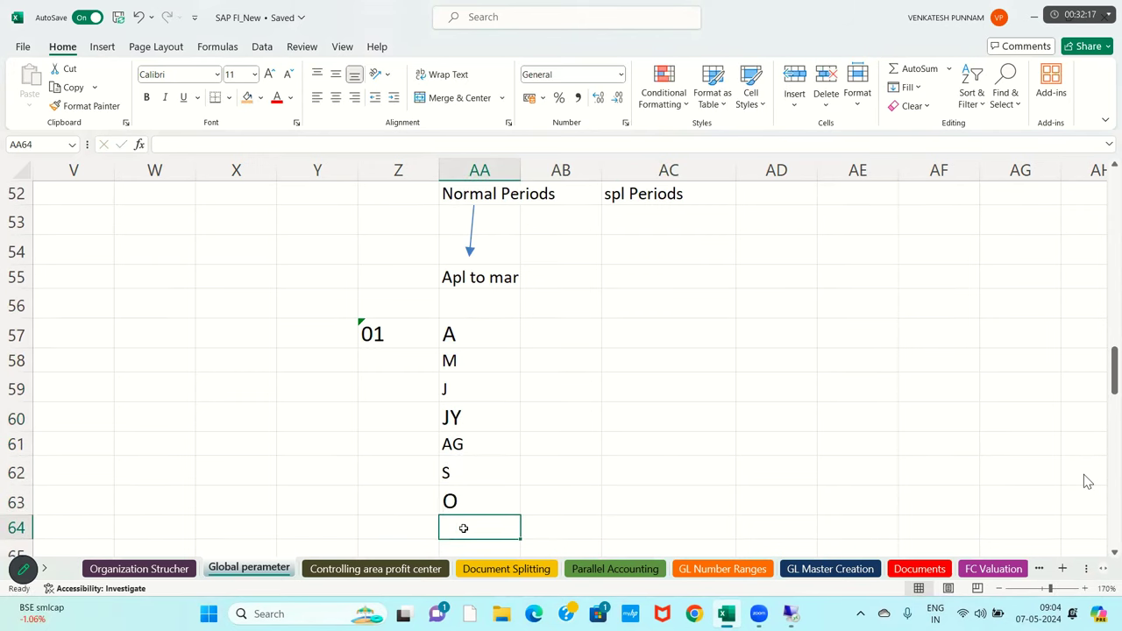
type("N")
key("Return")
type("D")
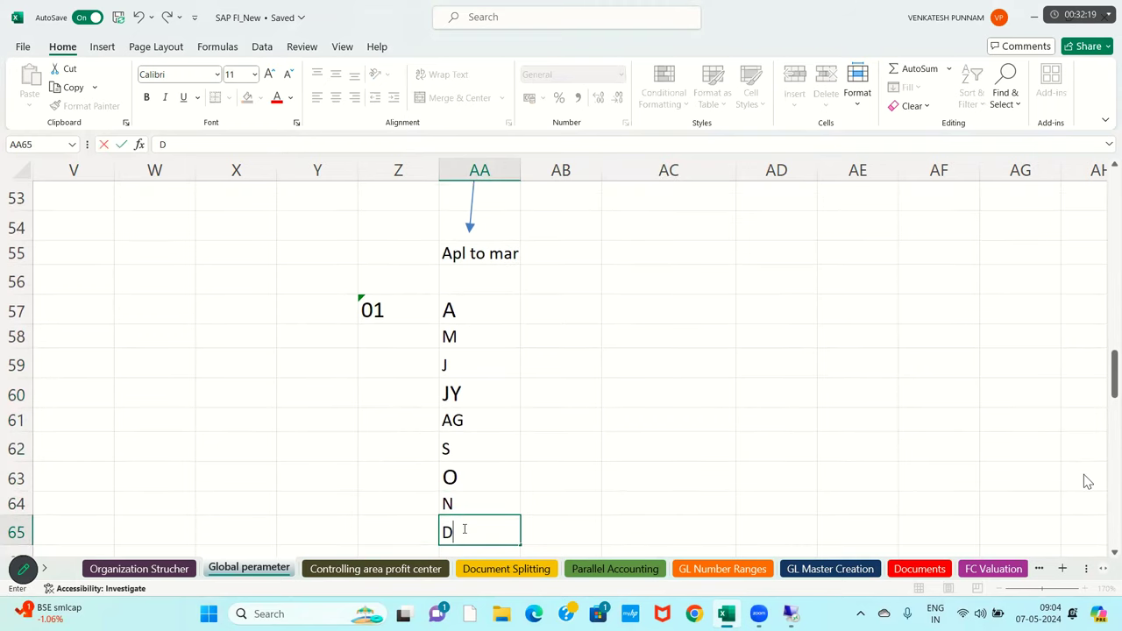
key("Return")
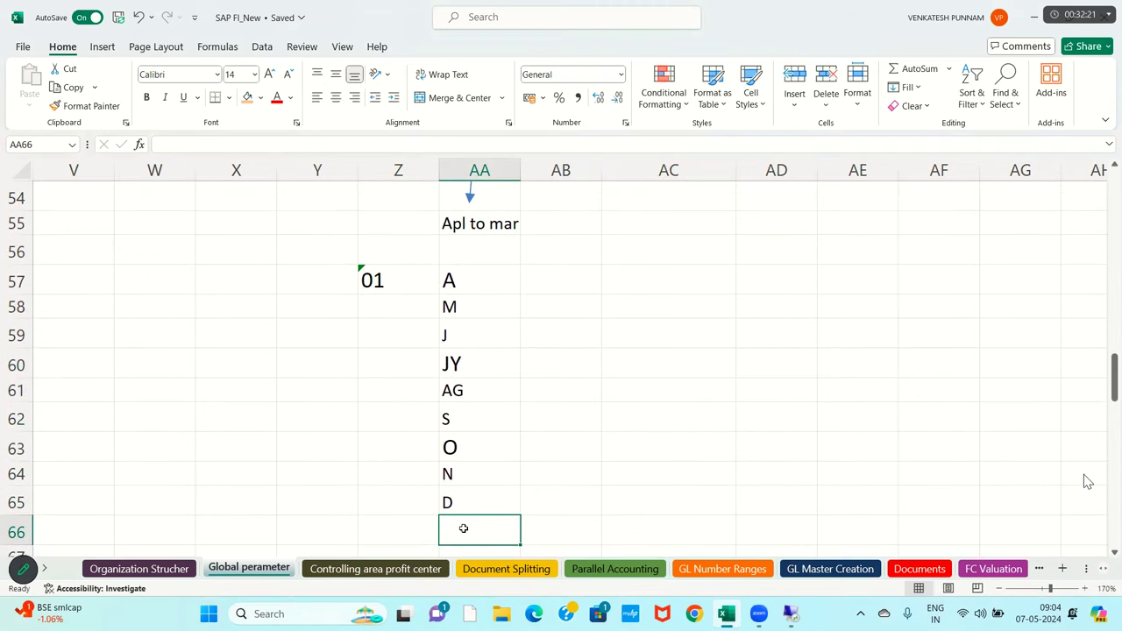
Enter the period numbers 02 and 03 as text beside months M and J in cells Z58 and Z59.
key("Up")
key("Up")
key("Up")
key("Up")
key("Up")
key("Up")
key("Up")
key("Up")
key("Down")
key("Left")
key("Up")
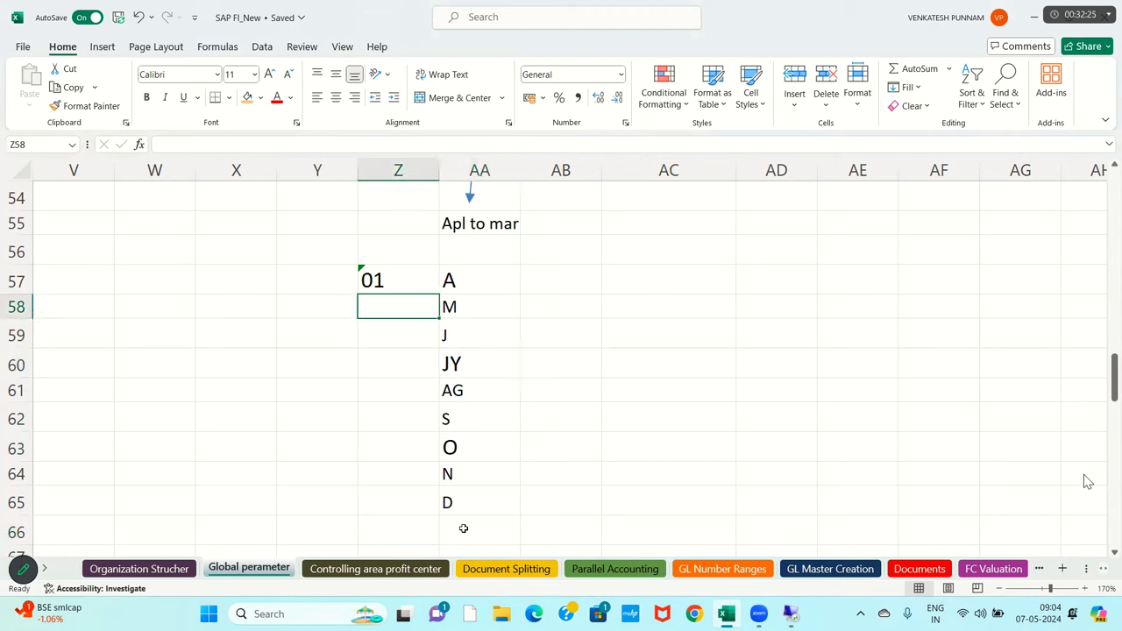
type("'02")
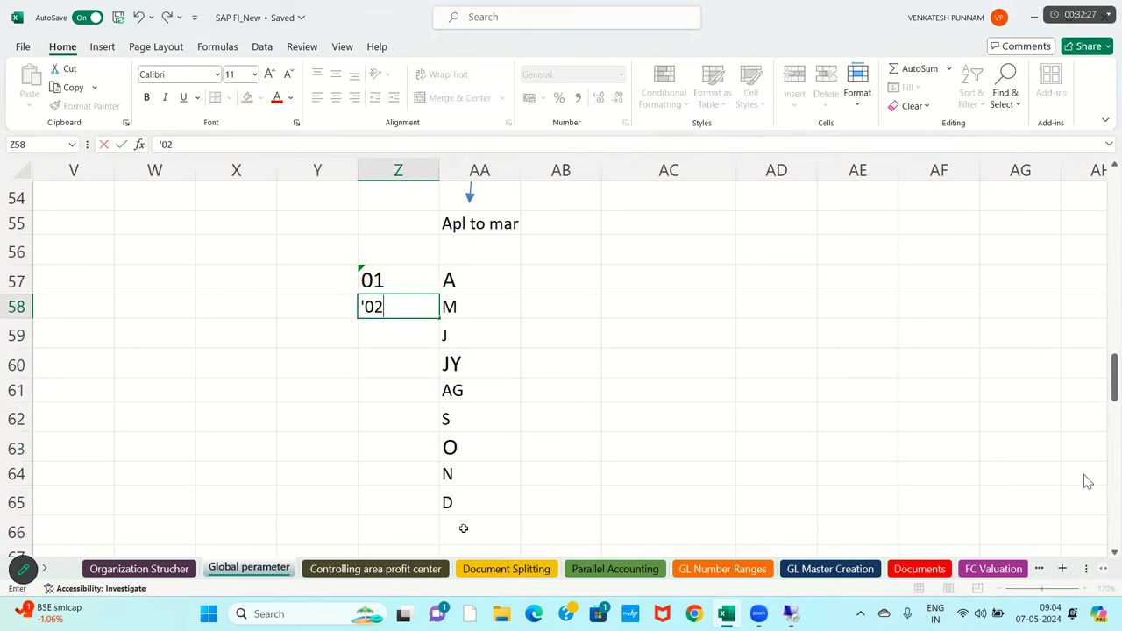
key("Return")
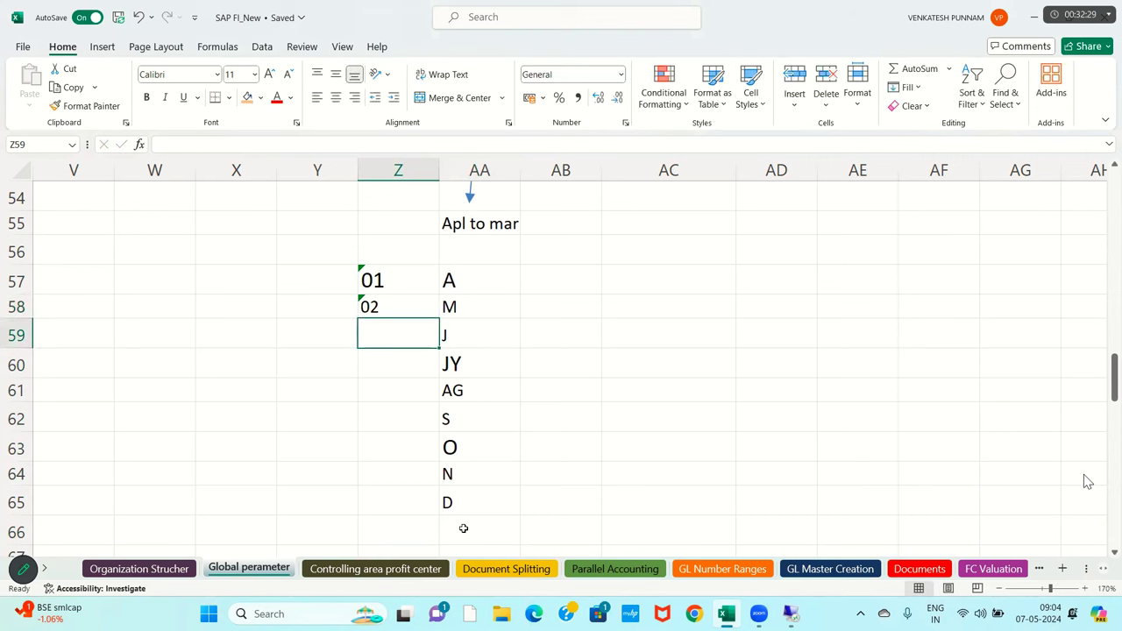
type("'03")
key("Return")
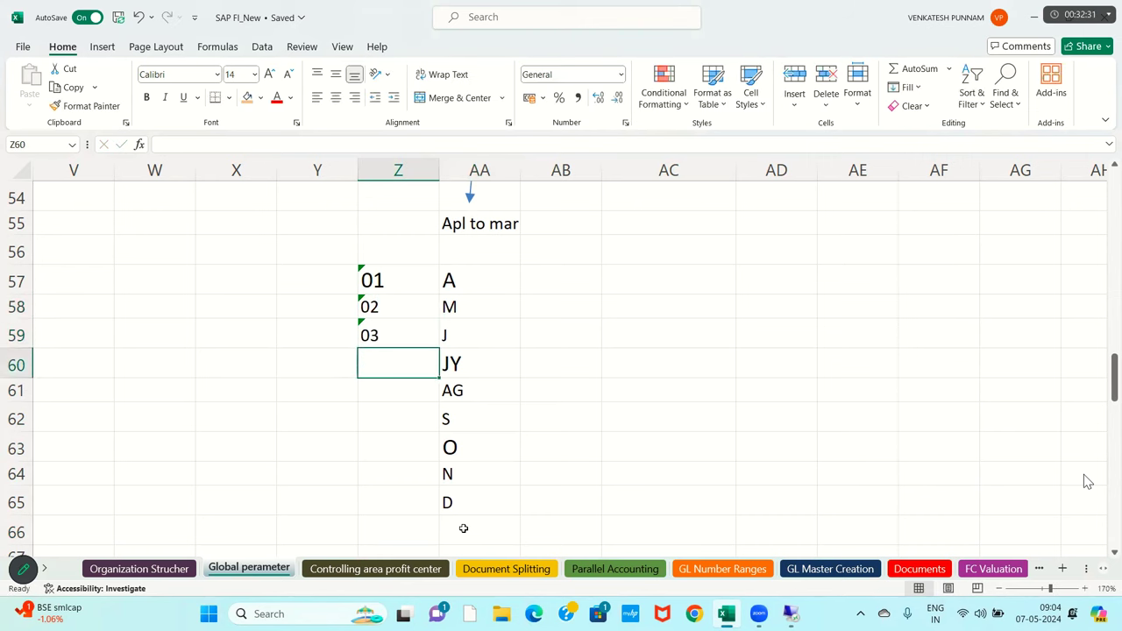
Enter the period numbers 04 and 05 as text beside months JY and AG in cells Z60 and Z61.
type("'05")
key("BackSpace")
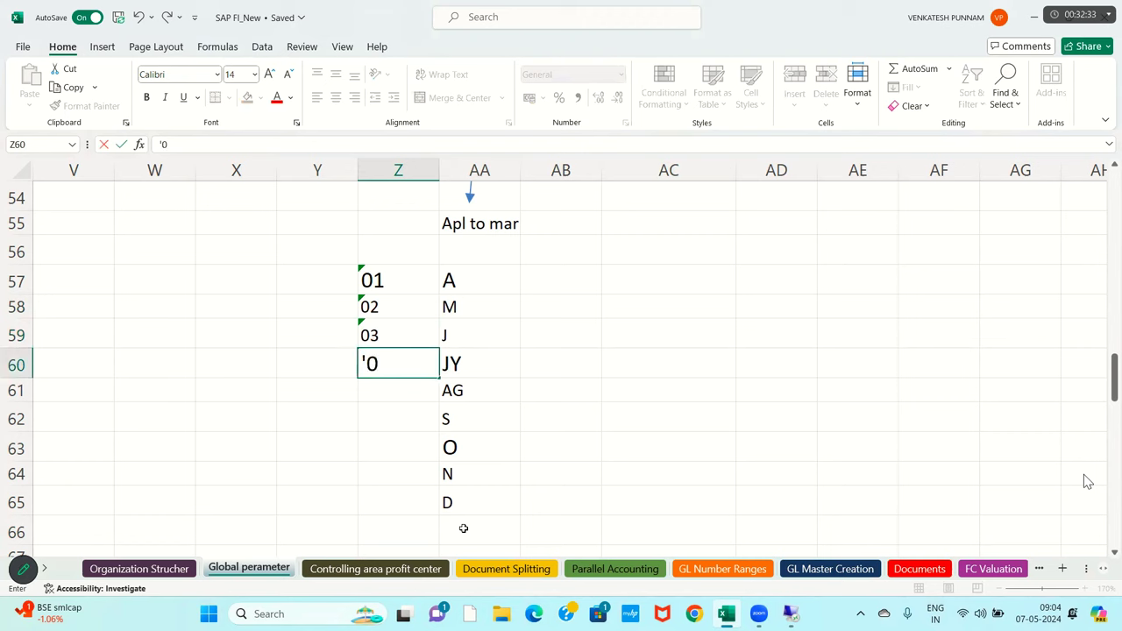
type("4")
key("Return")
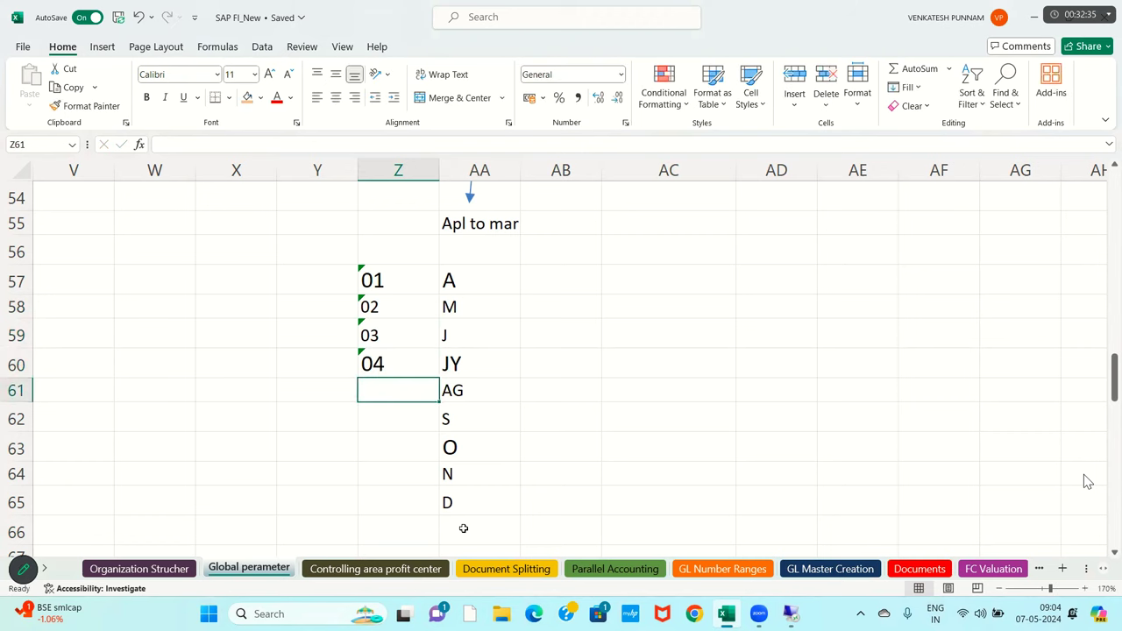
type("'05")
key("Return")
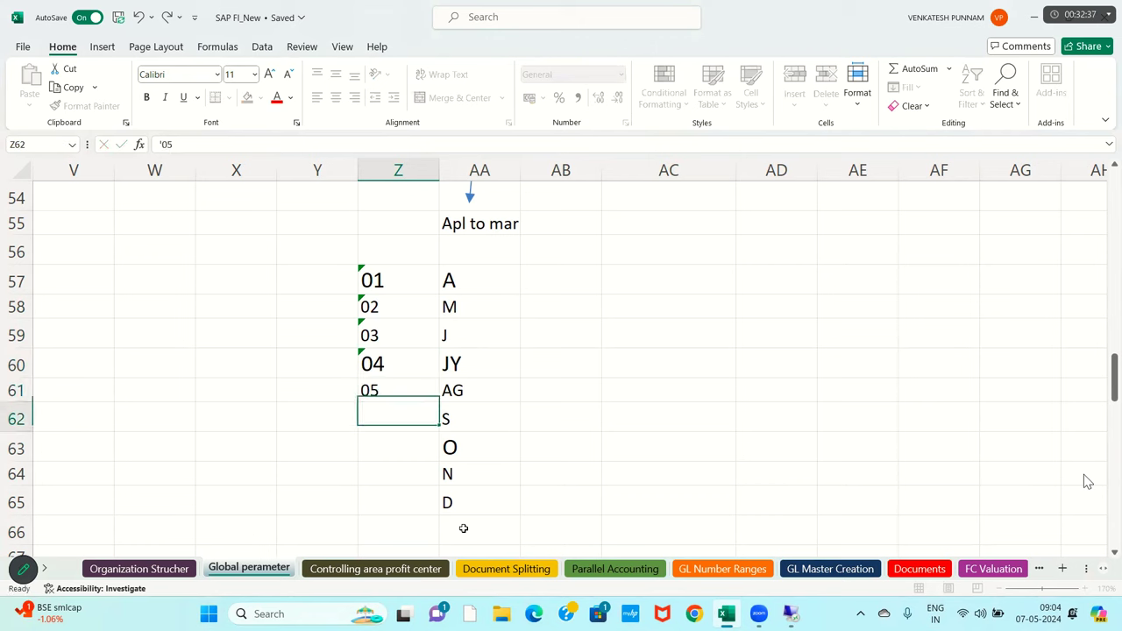
Enter the period numbers 06 and 07 as text beside months S and O in cells Z62 and Z63.
type("'06")
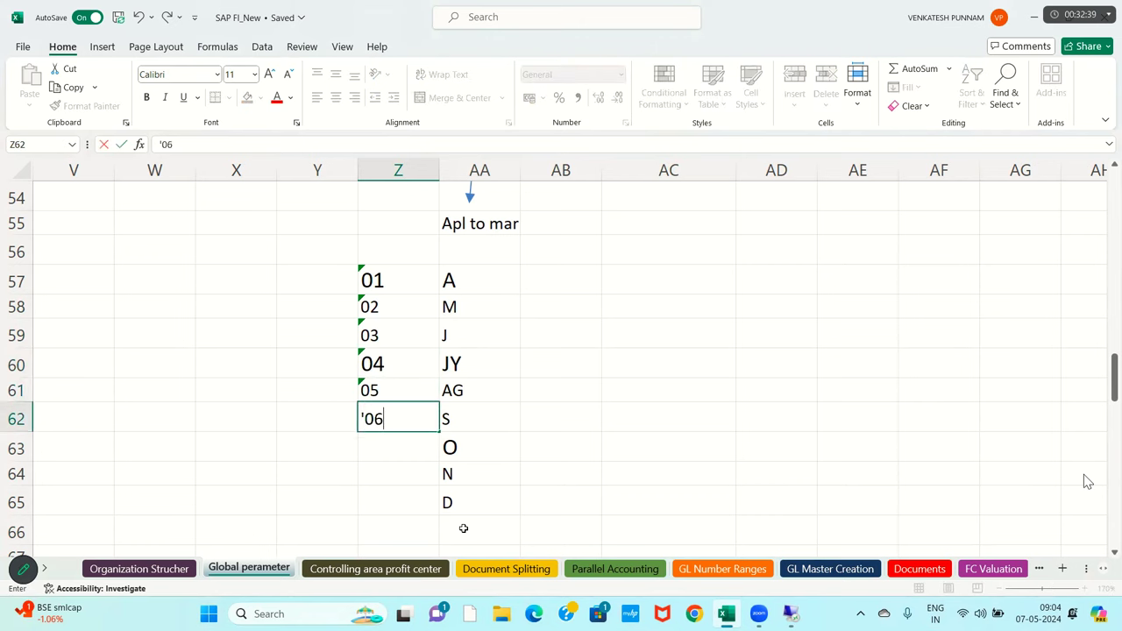
key("Return")
type("'07")
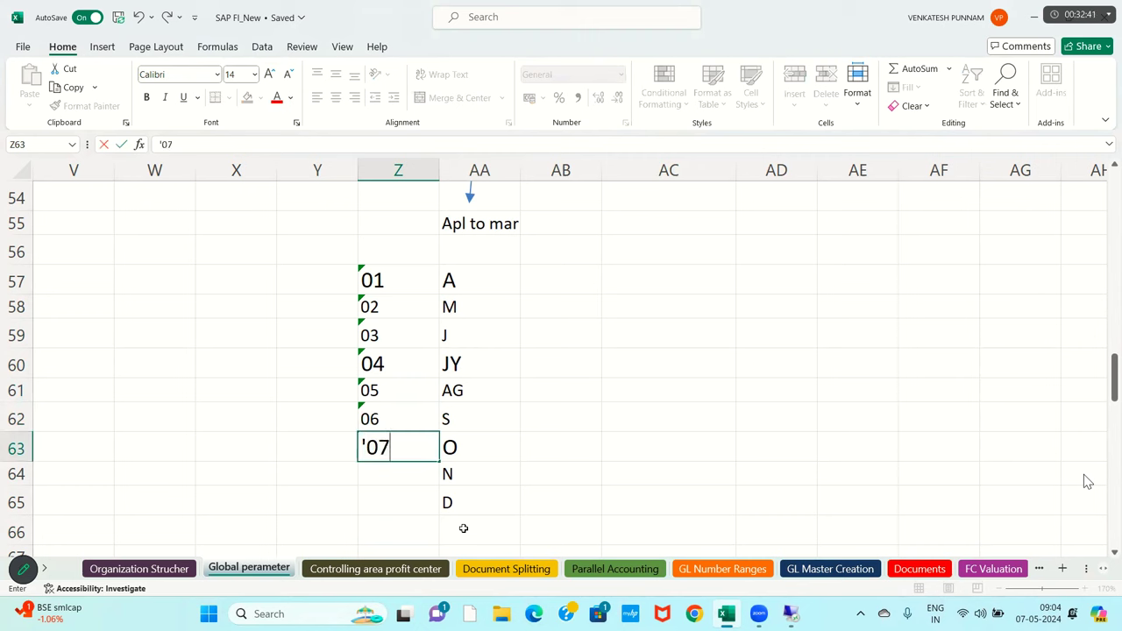
key("Return")
Enter the period numbers 08 and 09 as text beside months N and D in cells Z64 and Z65.
type("'")
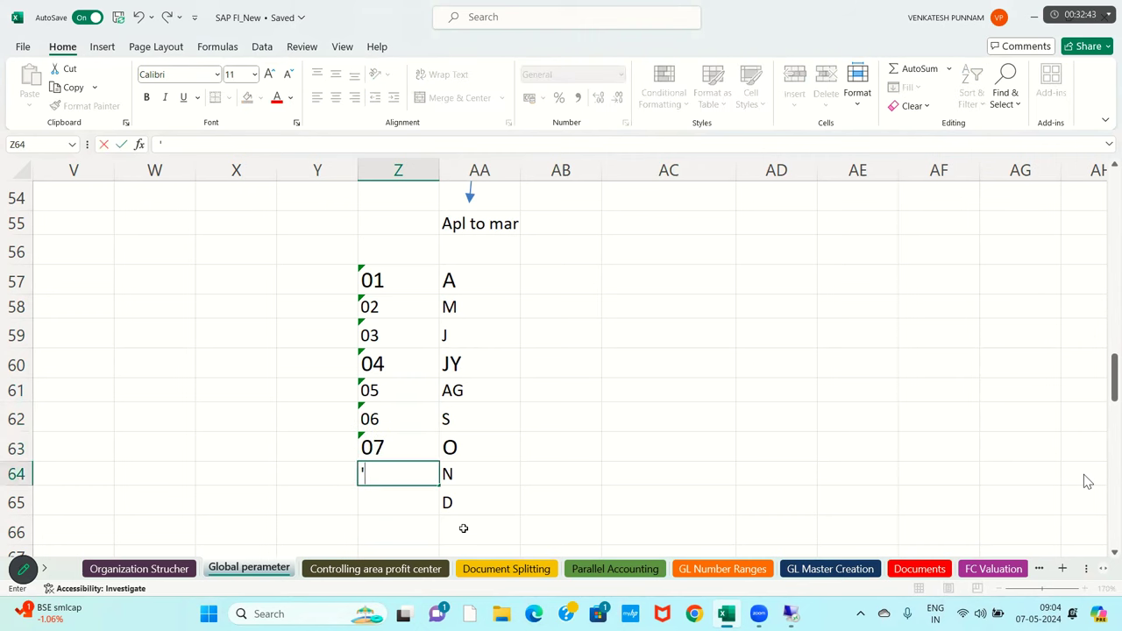
type("08")
key("Return")
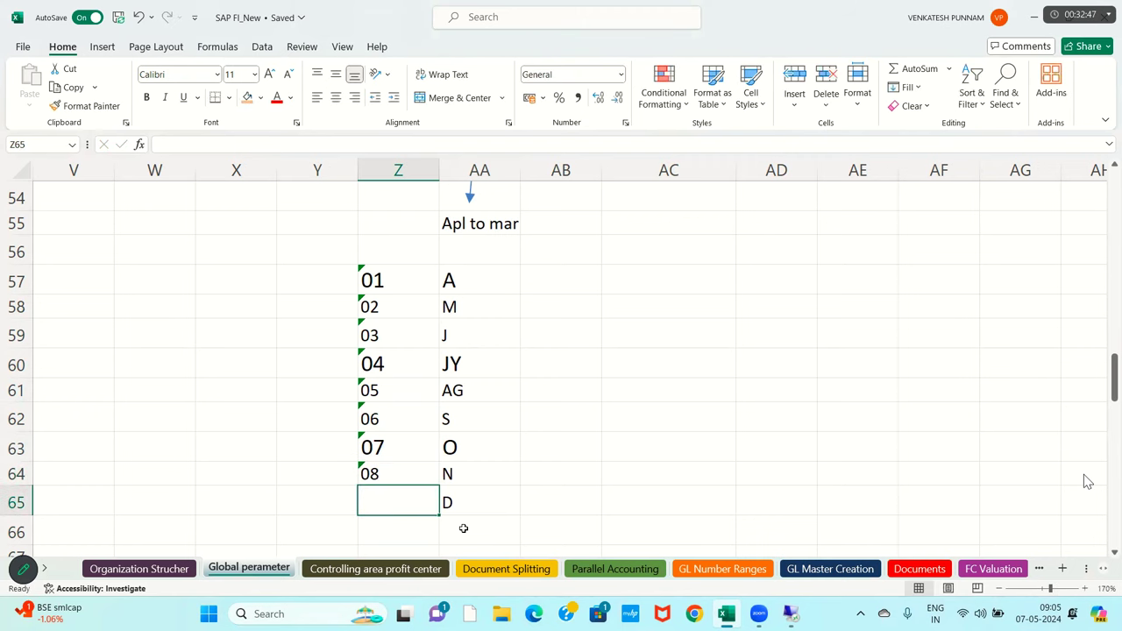
type("'09")
key("Return")
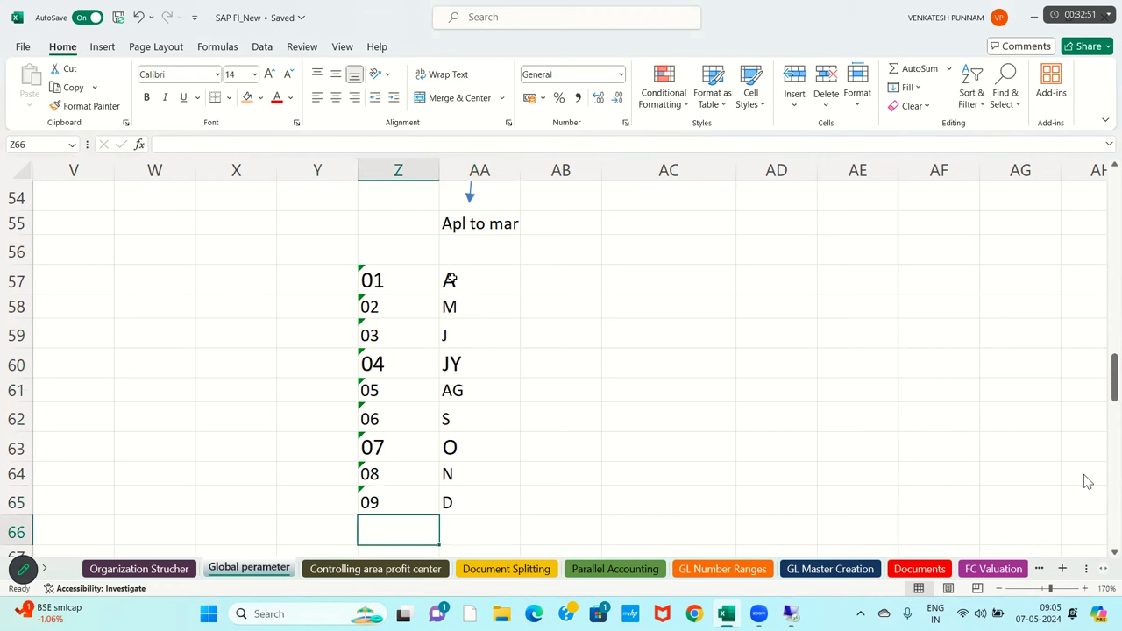
Go through the month list in cells AA57 to AA65 one by one, comparing each month with its period number.
left_click(454, 282)
left_click(462, 310)
left_click(465, 336)
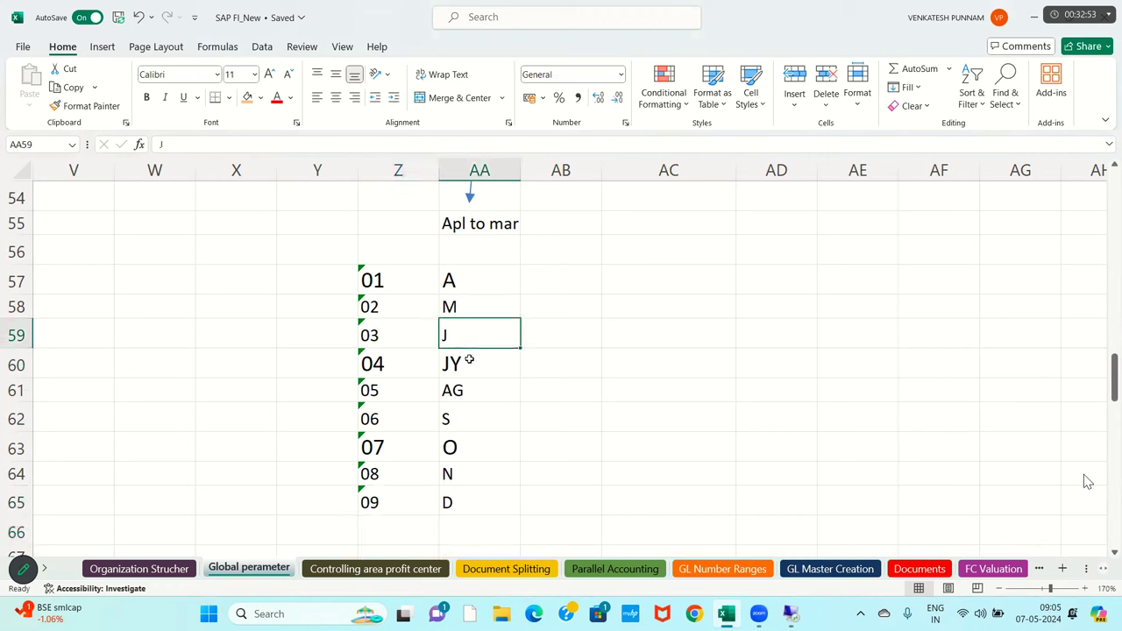
left_click(470, 364)
left_click(476, 391)
left_click(477, 420)
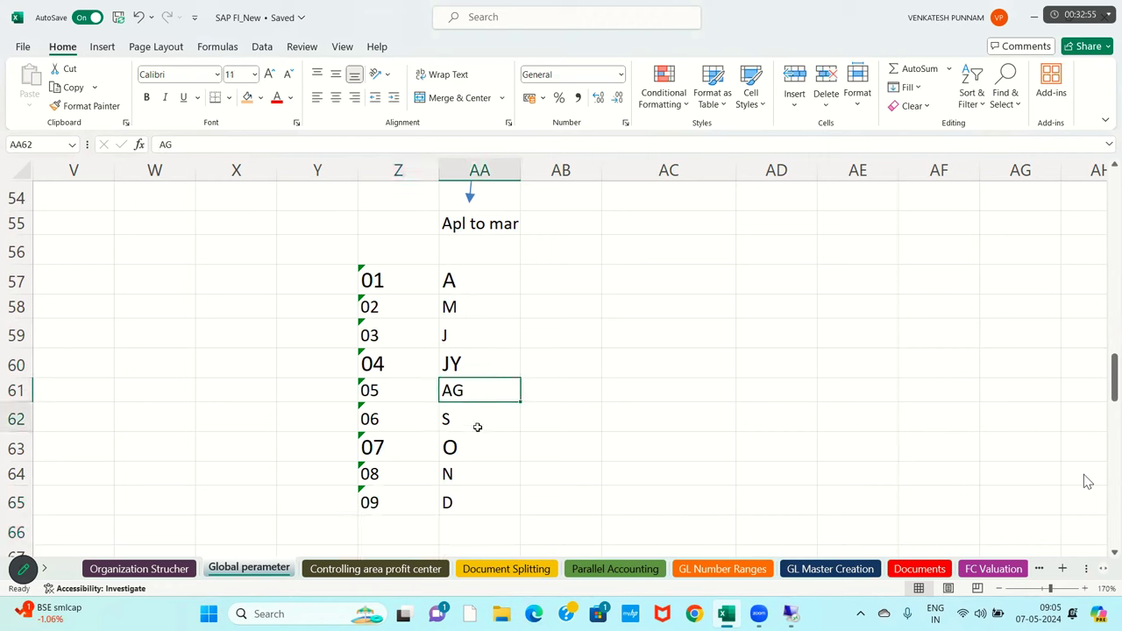
left_click(477, 447)
left_click(477, 472)
left_click(477, 495)
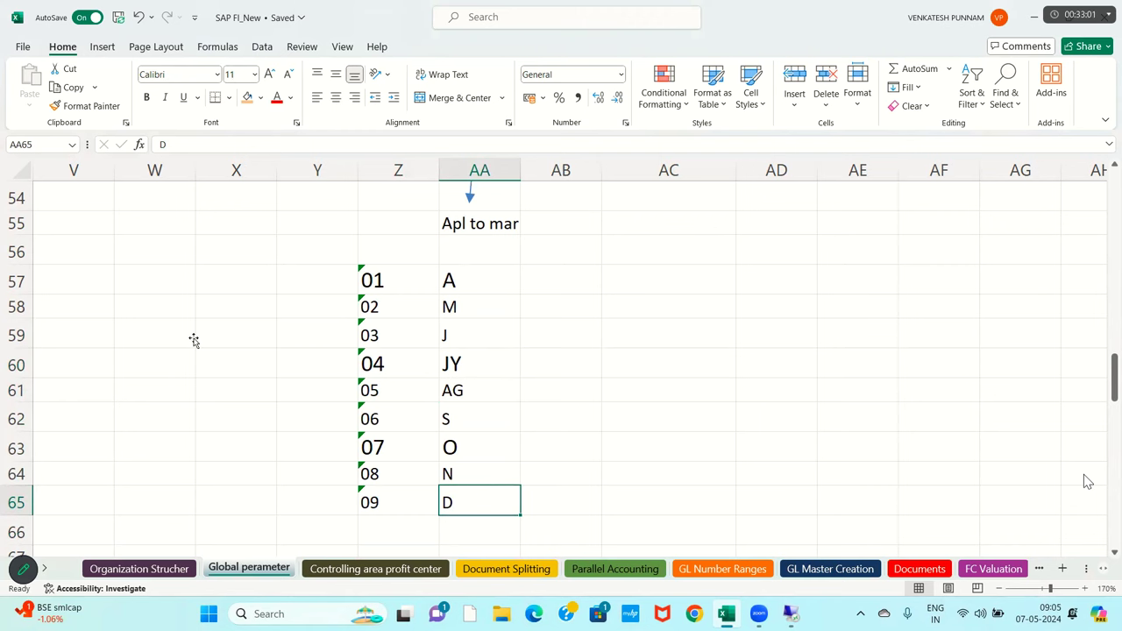
left_click(194, 341)
key("Left")
key("Left")
key("Left")
key("Left")
key("Left")
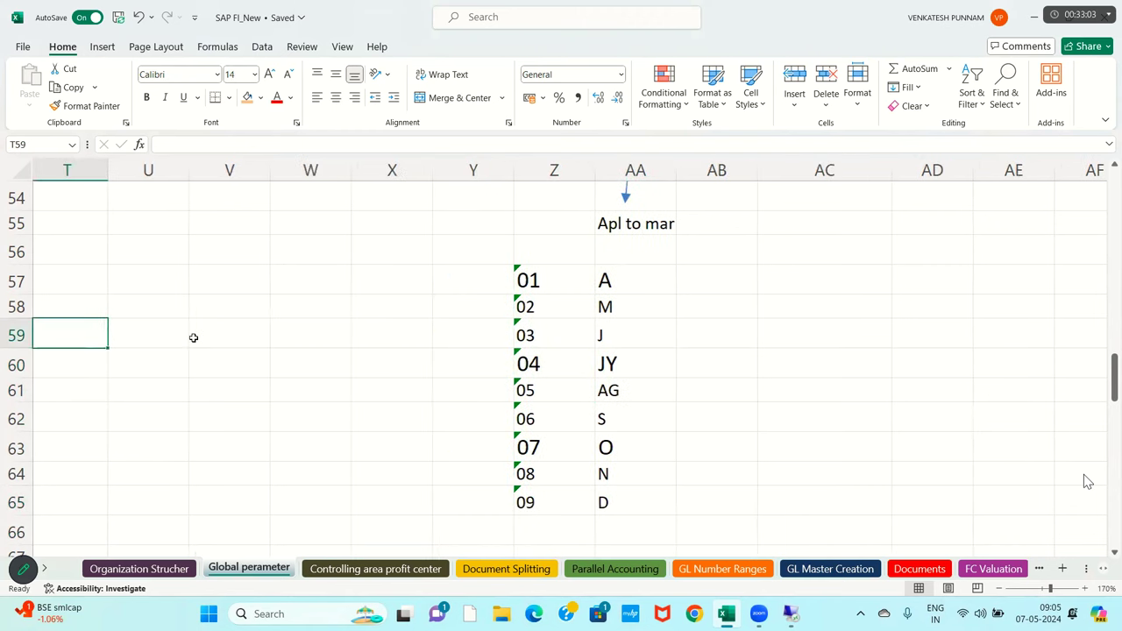
Enter the month abbreviation j in cell AA66, directly below D in the month list.
key("Right")
key("Right")
key("Right")
key("Right")
key("Right")
key("Right")
key("Right")
key("Right")
key("Right")
key("Right")
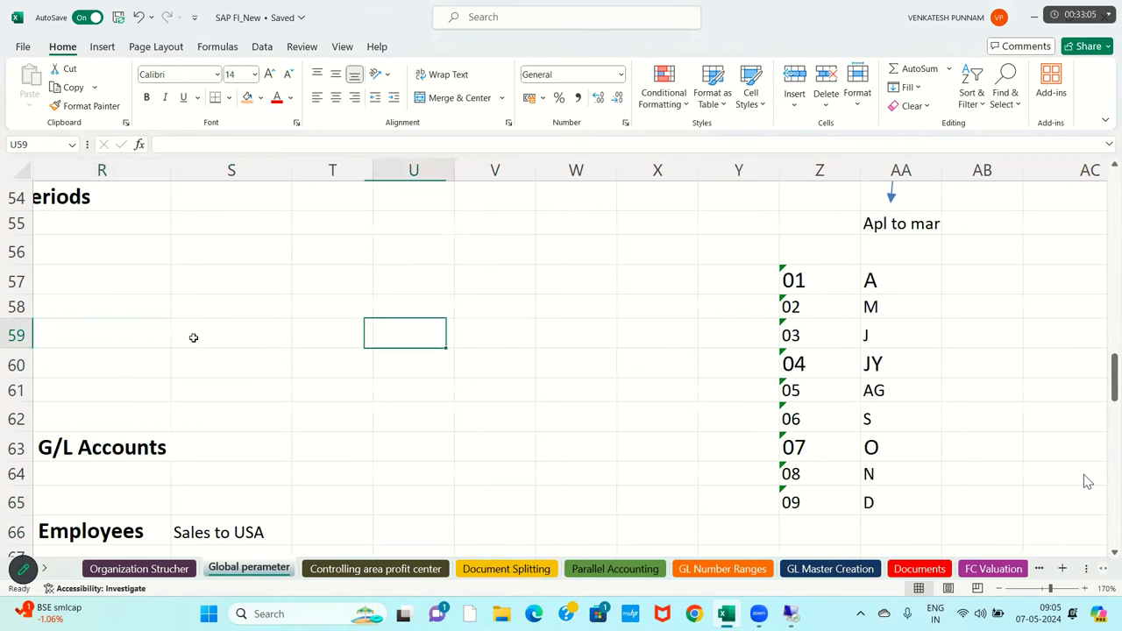
key("Down")
key("Down")
key("Down")
key("Down")
key("Down")
key("Left")
key("Down")
key("Down")
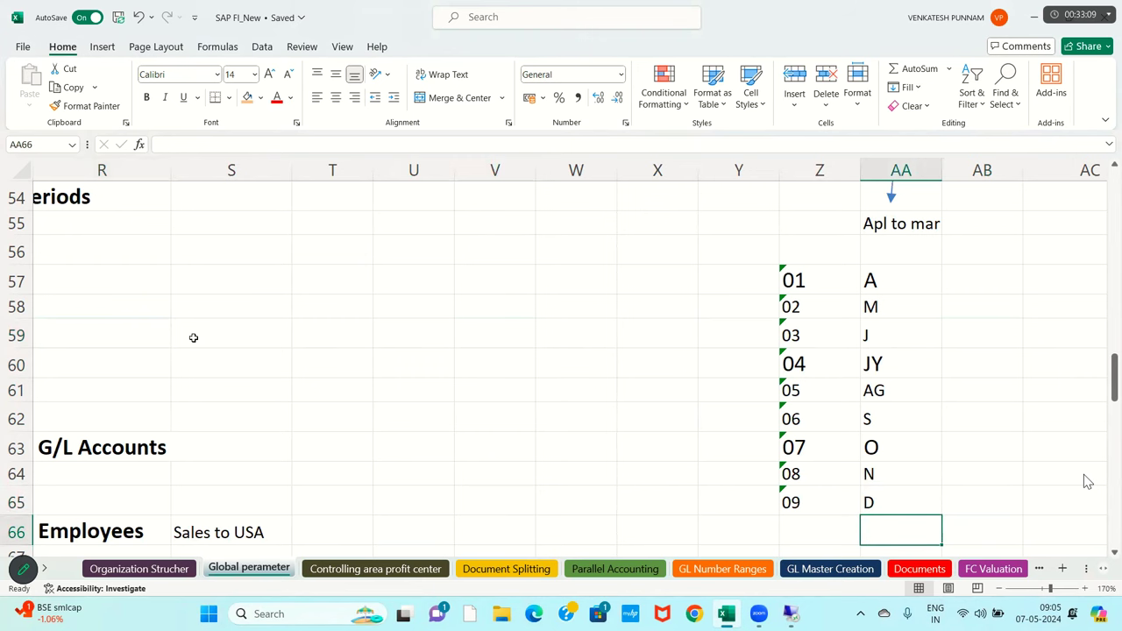
type("j")
key("Return")
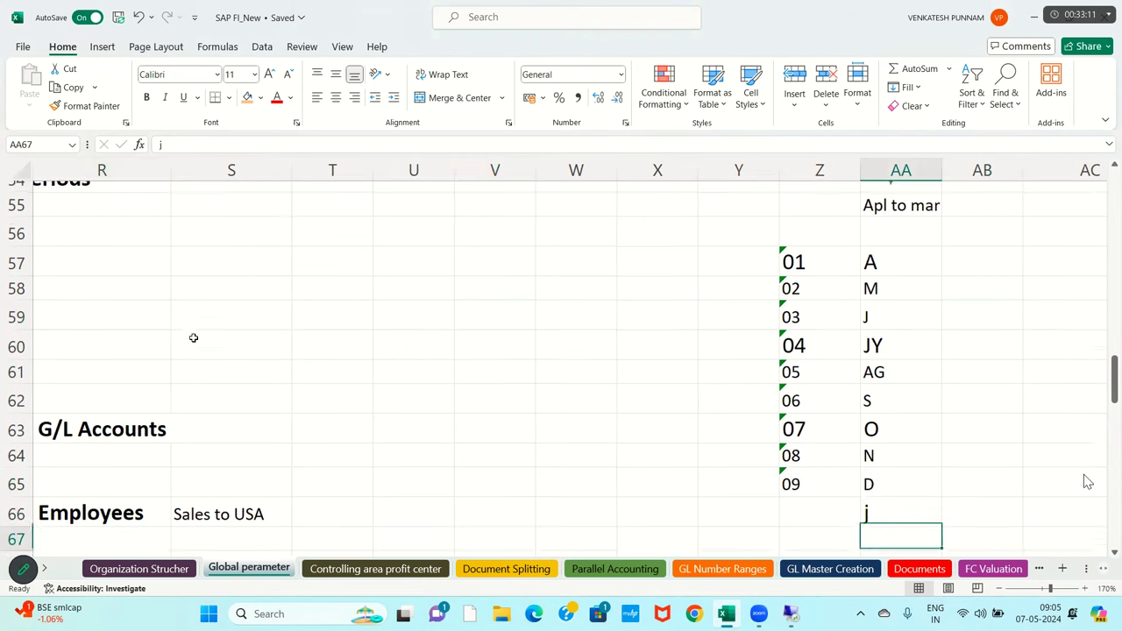
Review the CAL Year note, then go through the month list from A to D and its period numbers.
scroll(567, 305, "up", 4)
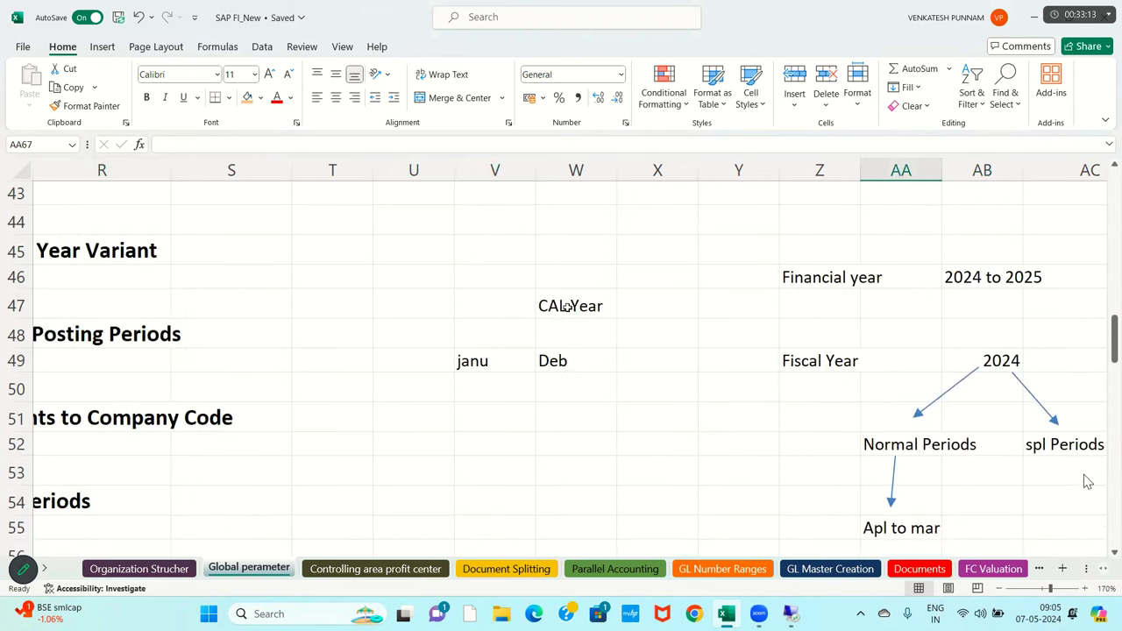
left_click(567, 305)
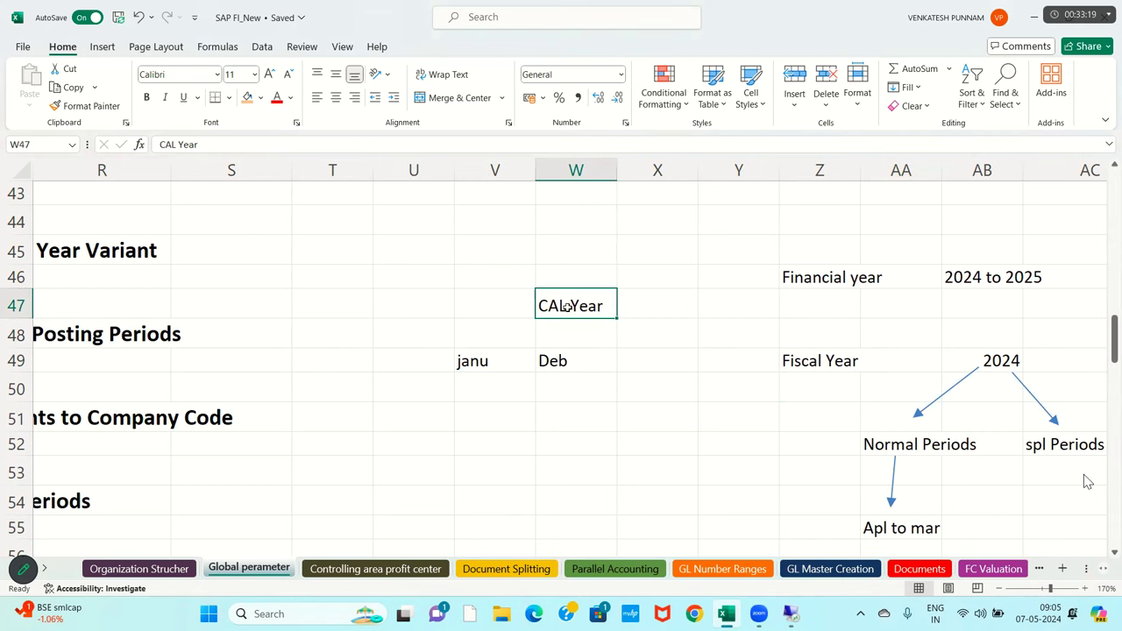
scroll(844, 419, "down", 2)
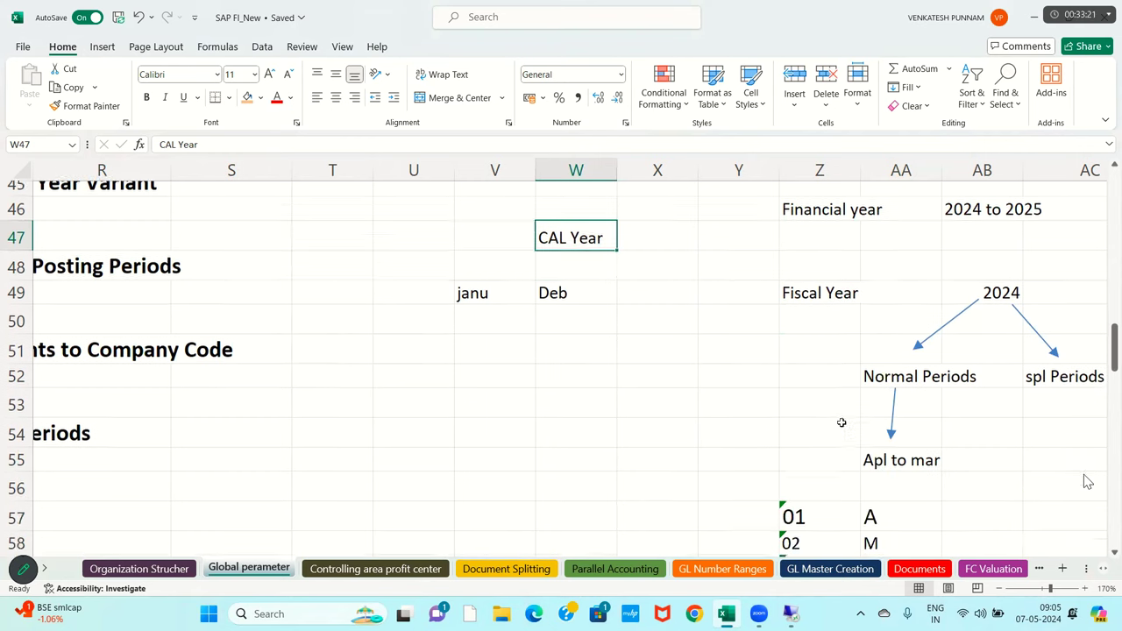
scroll(860, 467, "down", 1)
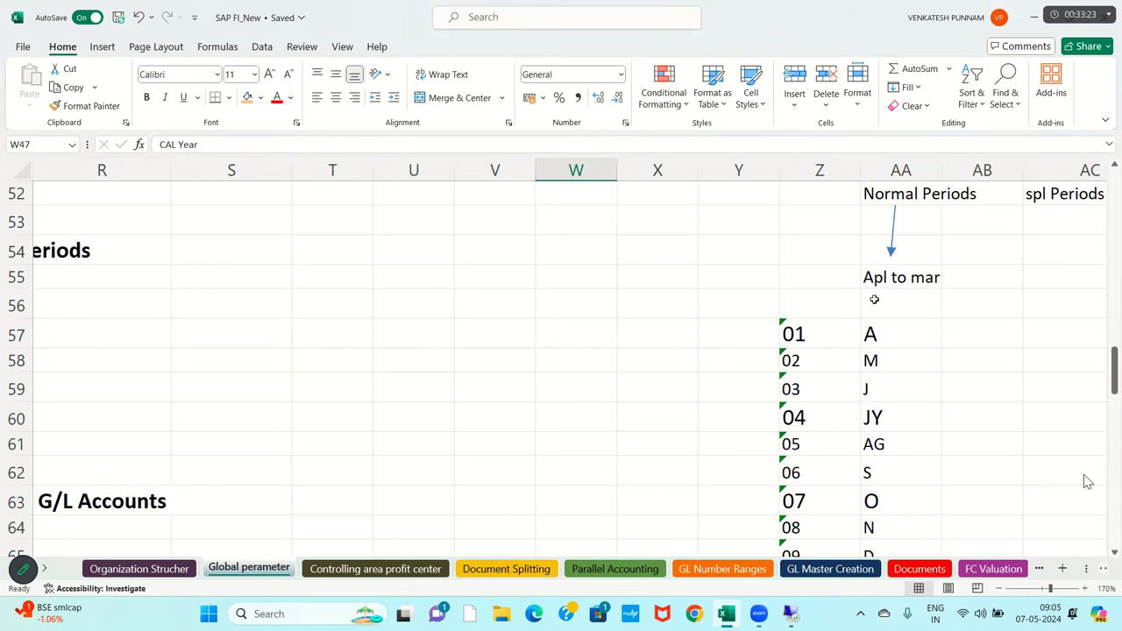
scroll(868, 296, "down", 1)
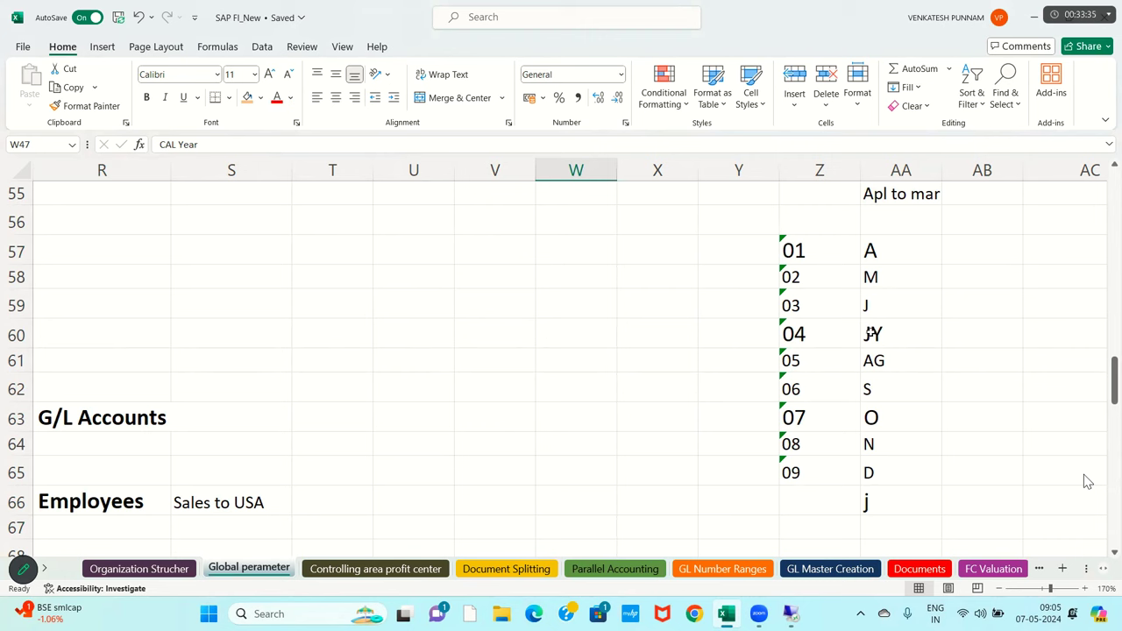
left_click(885, 253)
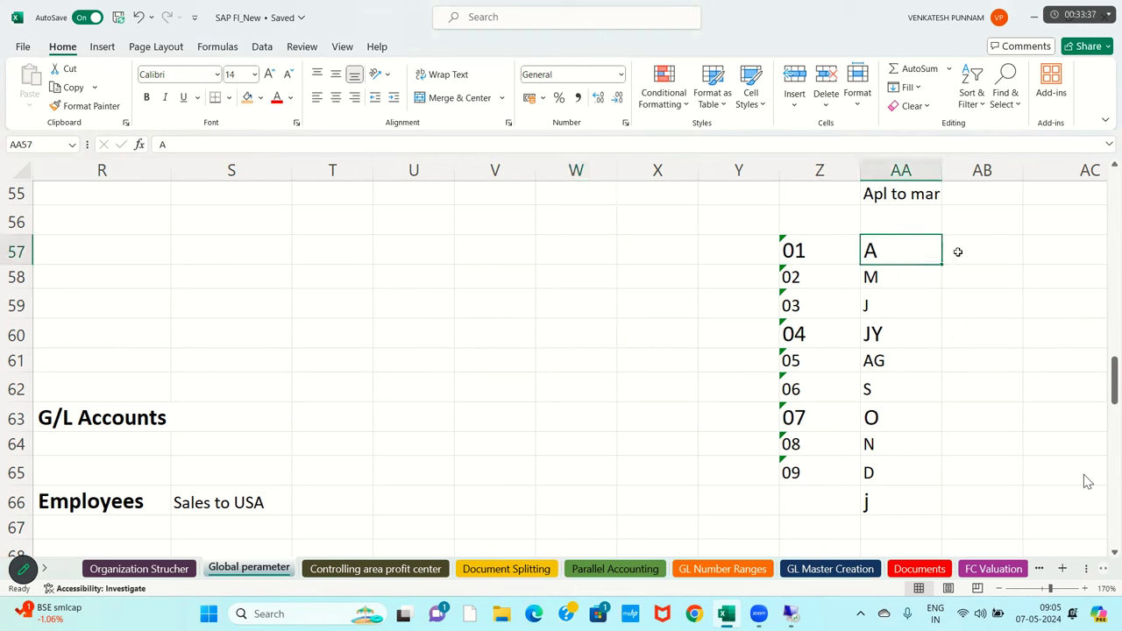
left_click(958, 252)
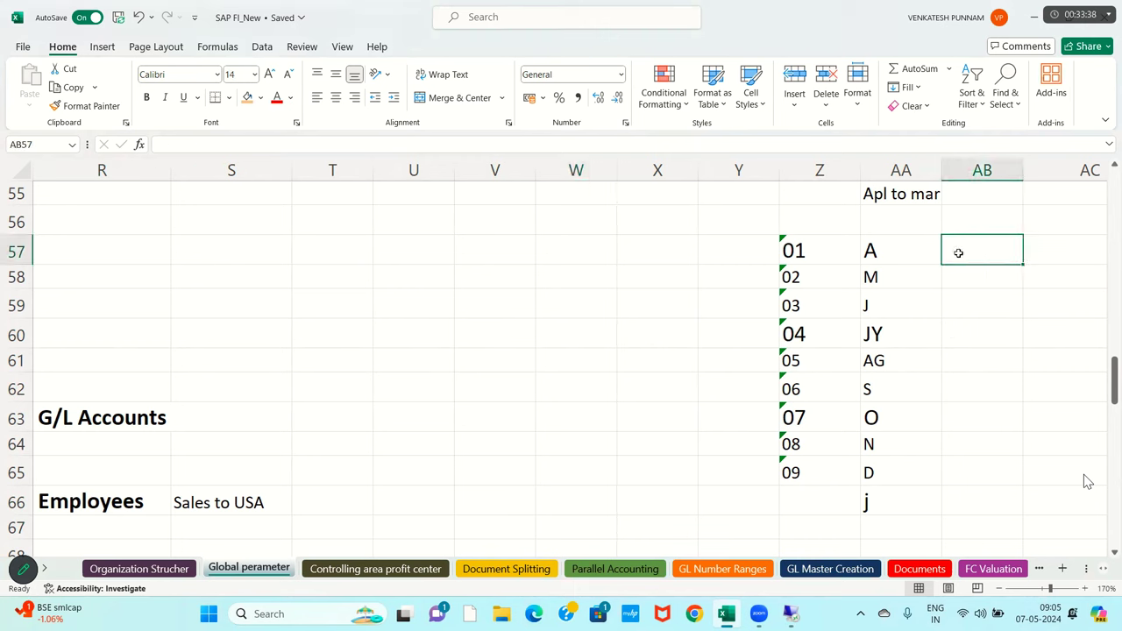
left_click(873, 259)
left_click(880, 281)
left_click(879, 307)
left_click(879, 335)
left_click(878, 362)
left_click(880, 391)
left_click(880, 420)
left_click(879, 447)
left_click(882, 472)
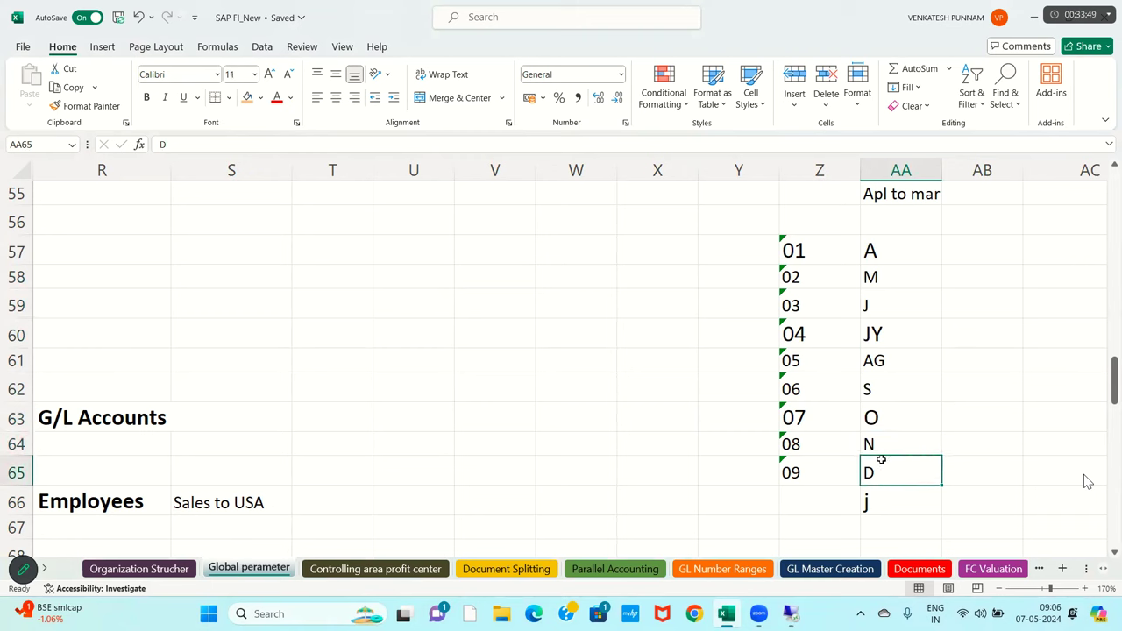
left_click(830, 474)
Add the headings FNY in cell Z56 and CAL in cell AB56 above the period list.
left_click(796, 211)
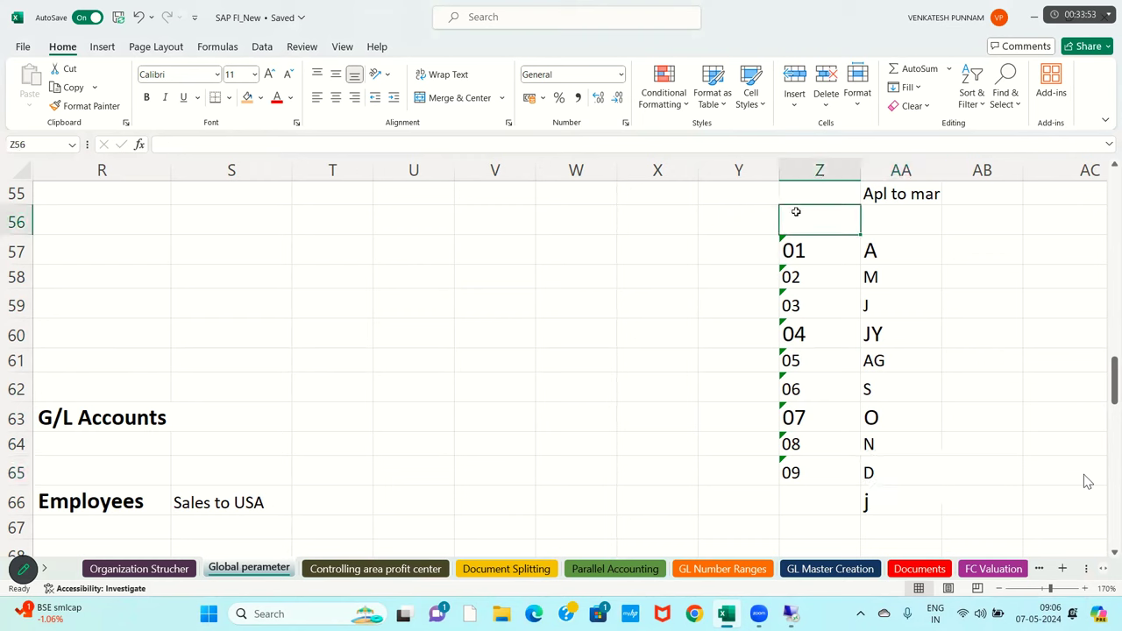
type("FNY")
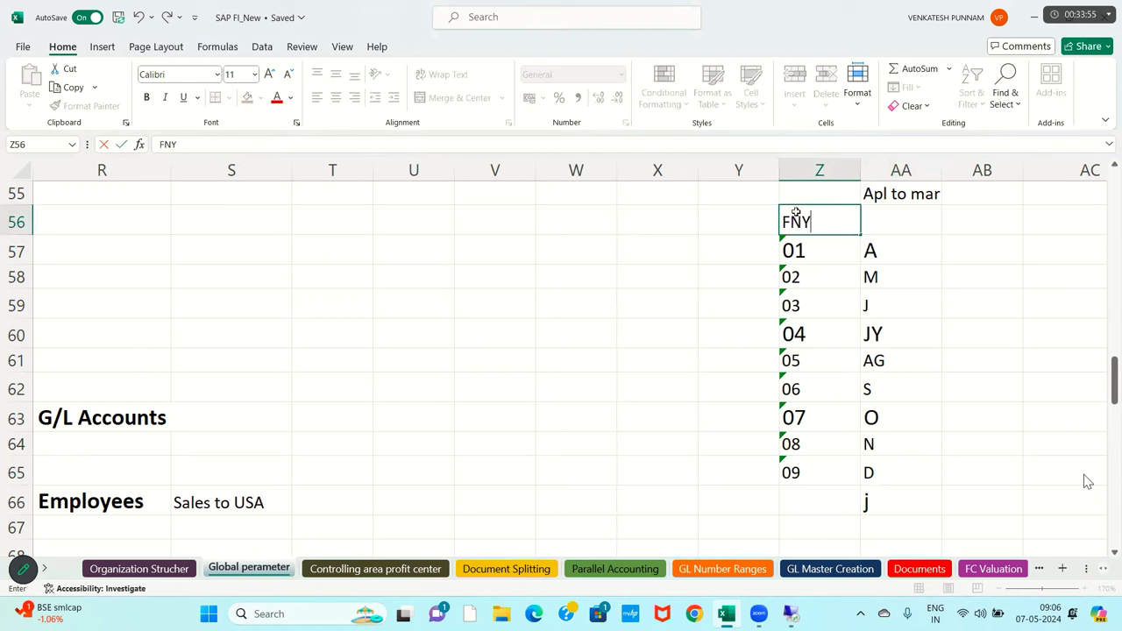
key("Return")
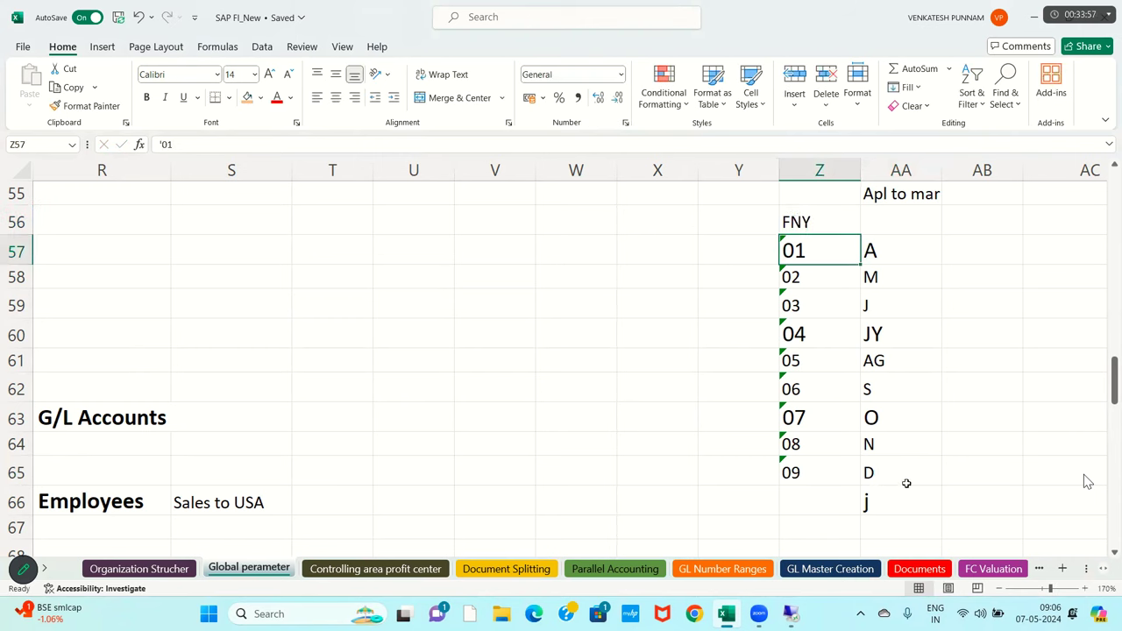
left_click(906, 482)
left_click(970, 230)
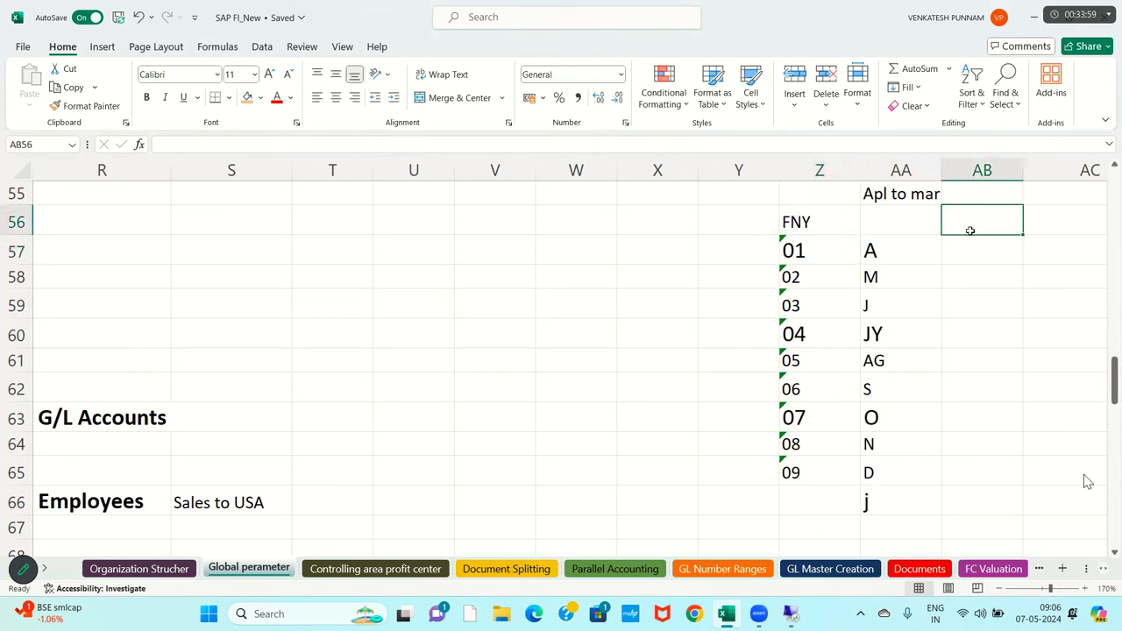
type("CAL")
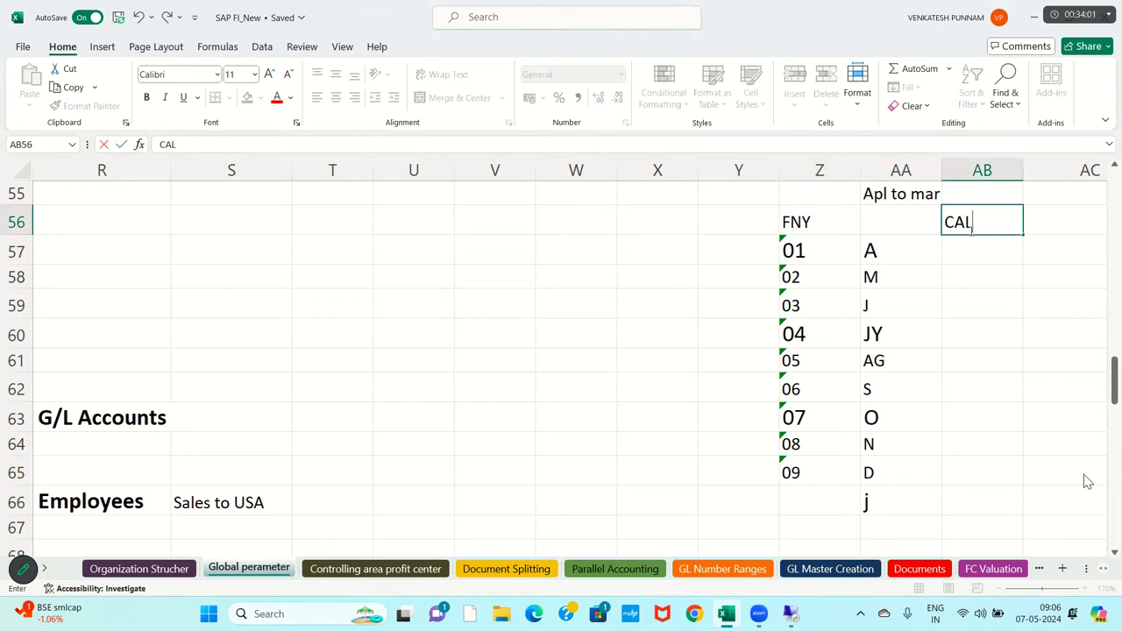
Enter 12 in cell AB65 as the calendar-year number for month D.
left_click(968, 473)
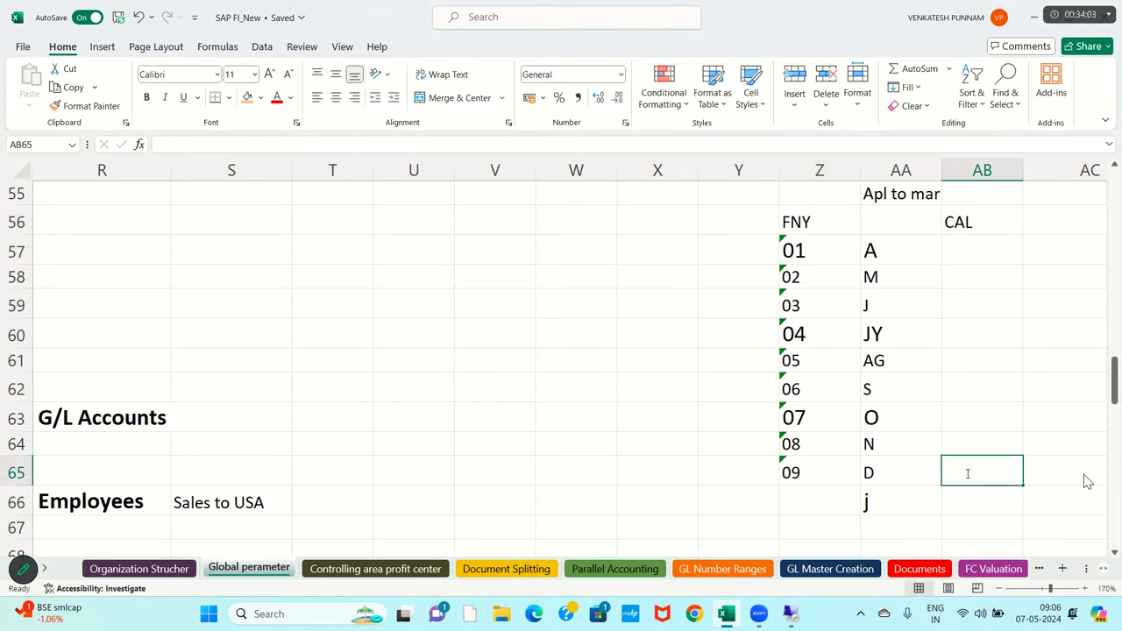
type("12")
key("Return")
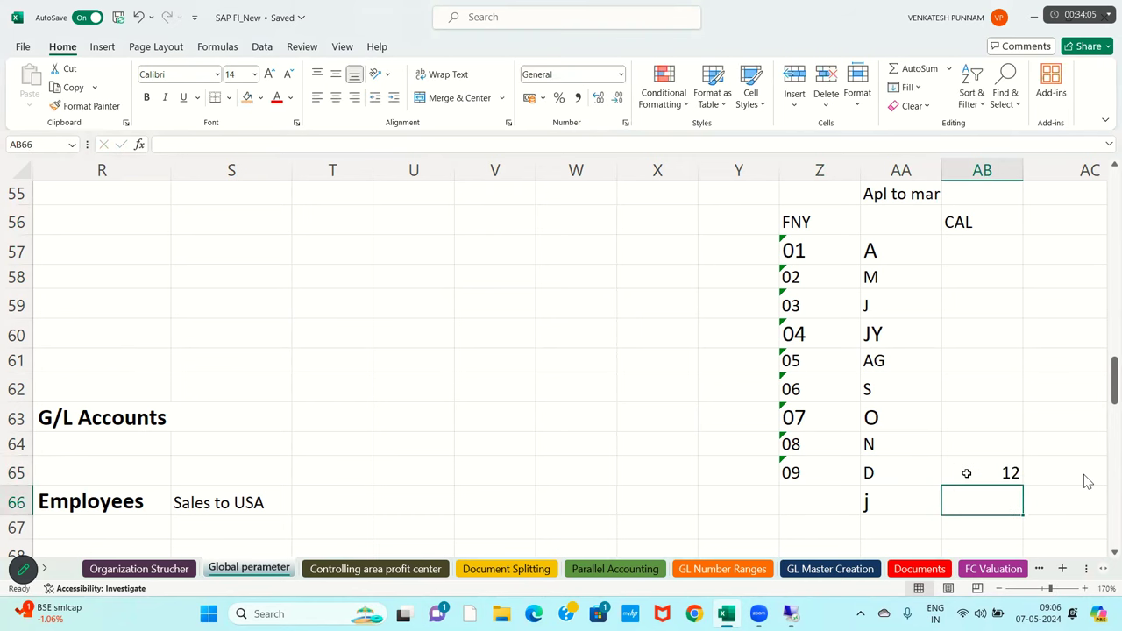
Compare the FNY and CAL numbering for month D and check the next month's row.
left_click(808, 227)
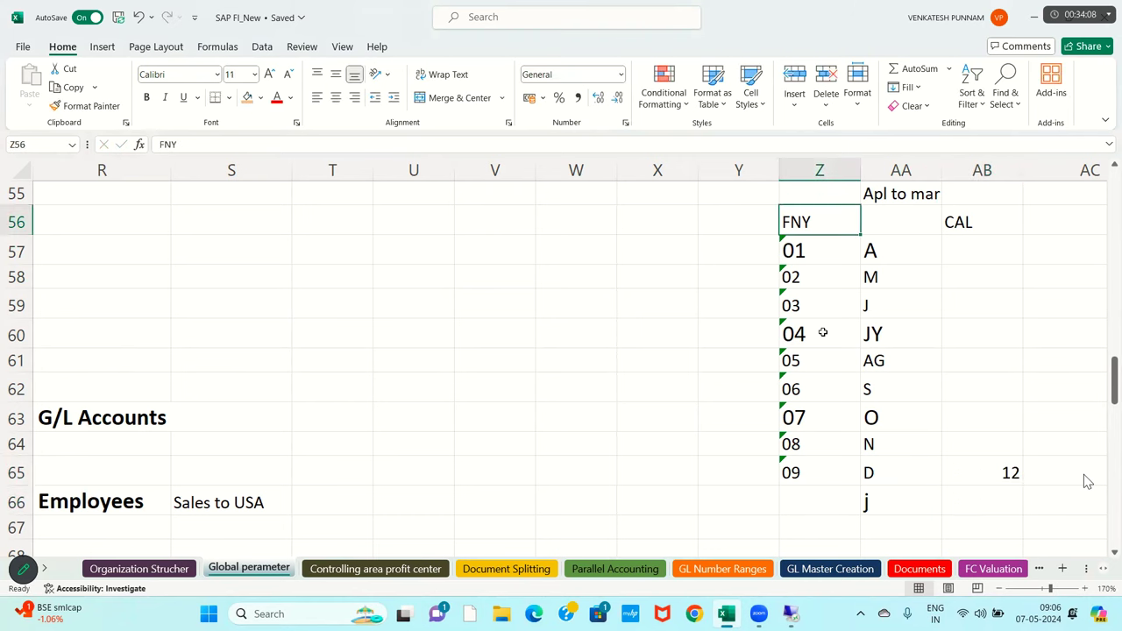
left_click(816, 477)
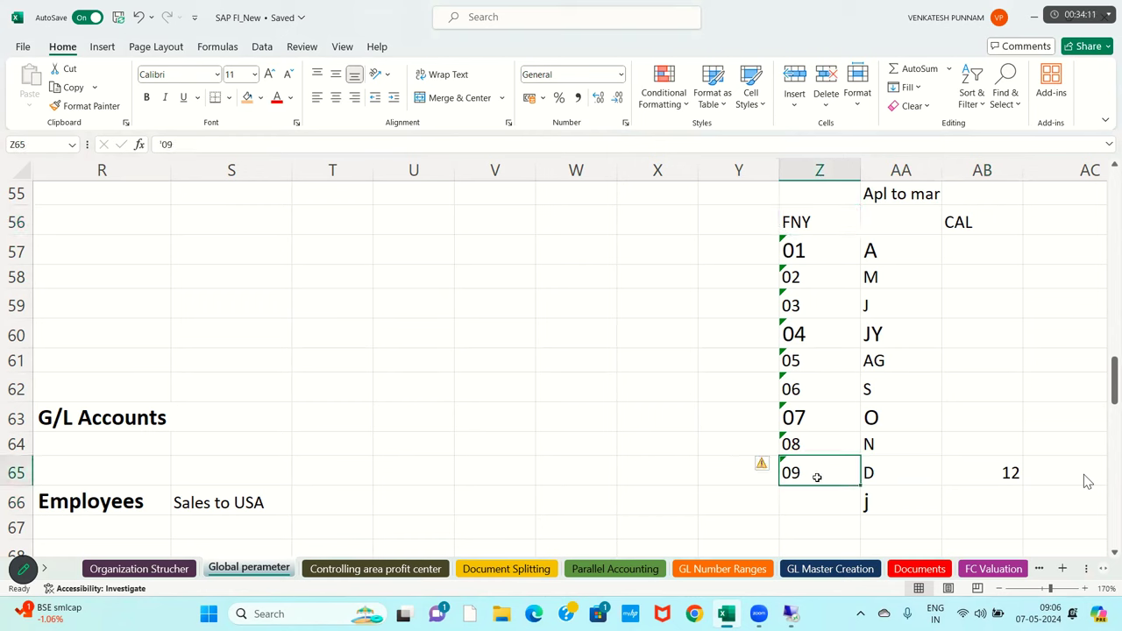
left_click(969, 226)
left_click(1005, 470)
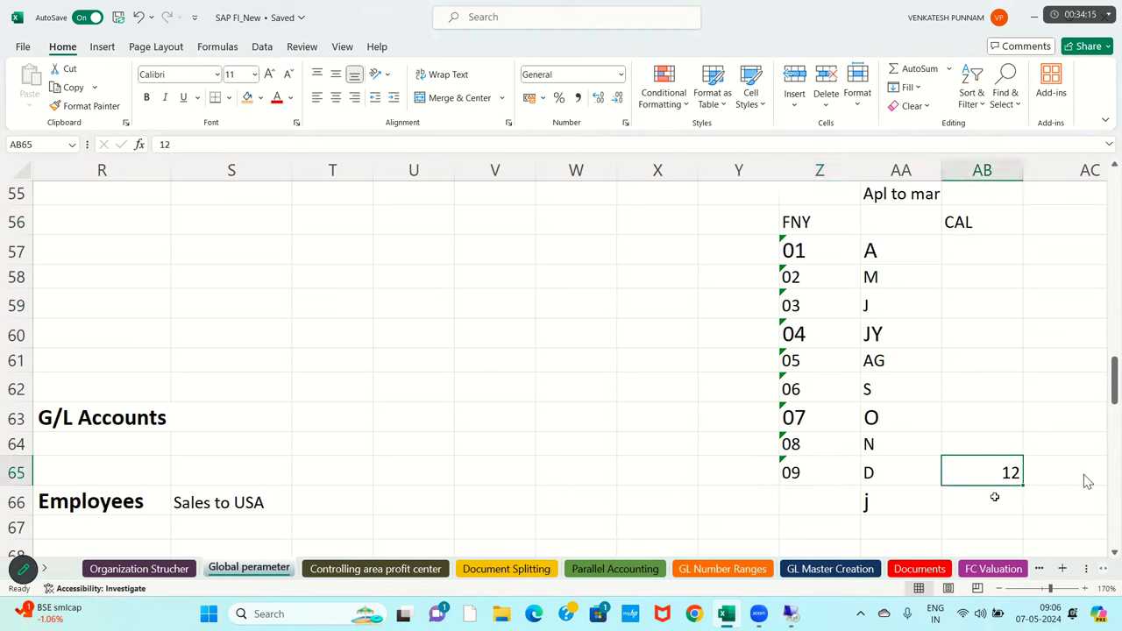
left_click(995, 497)
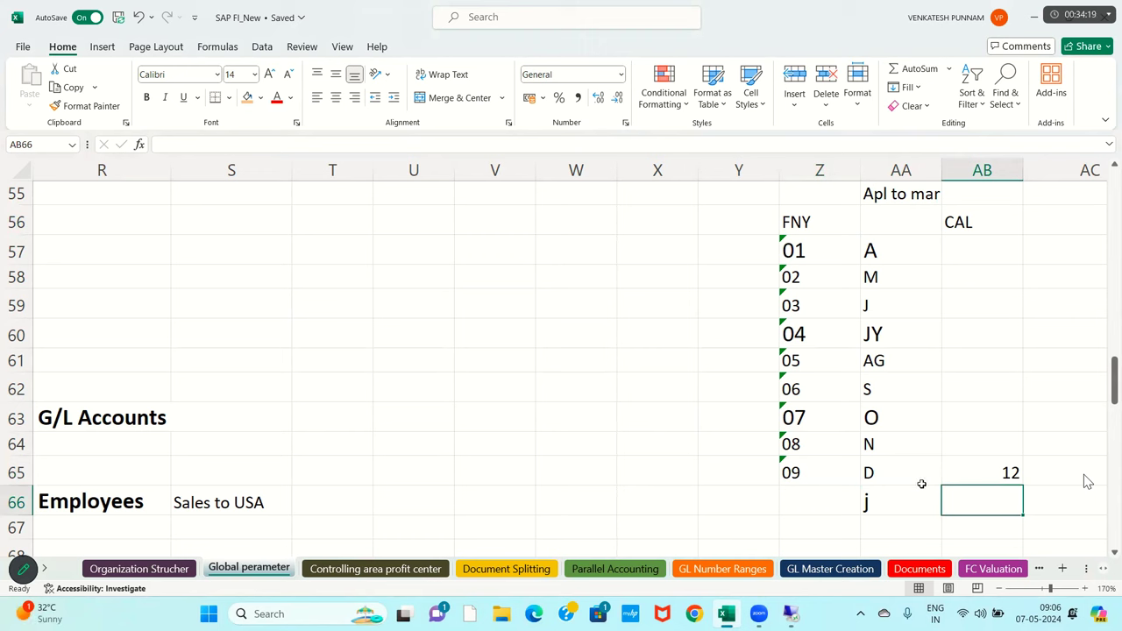
left_click(808, 223)
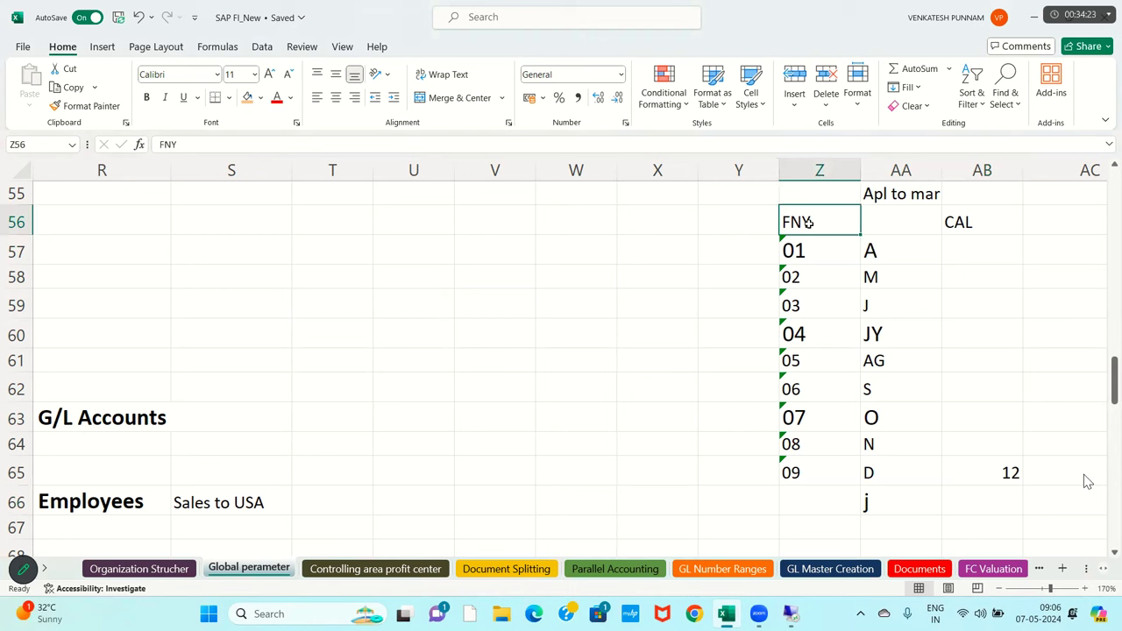
left_click(883, 501)
Enter period number 10 in cell Z66 beside month j.
left_click(809, 503)
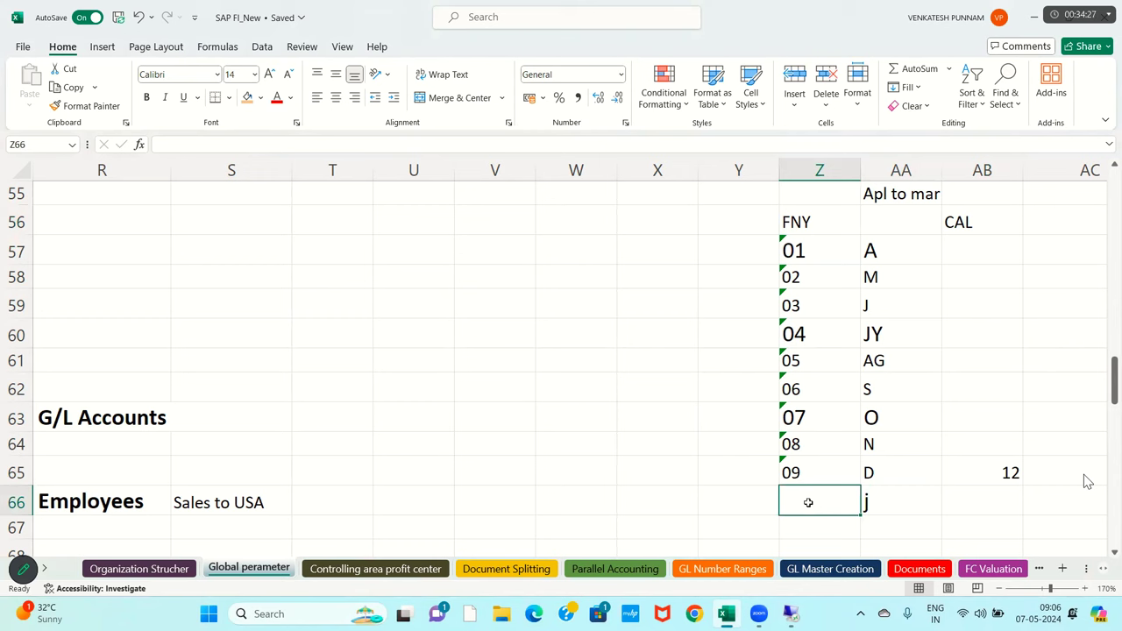
type("10")
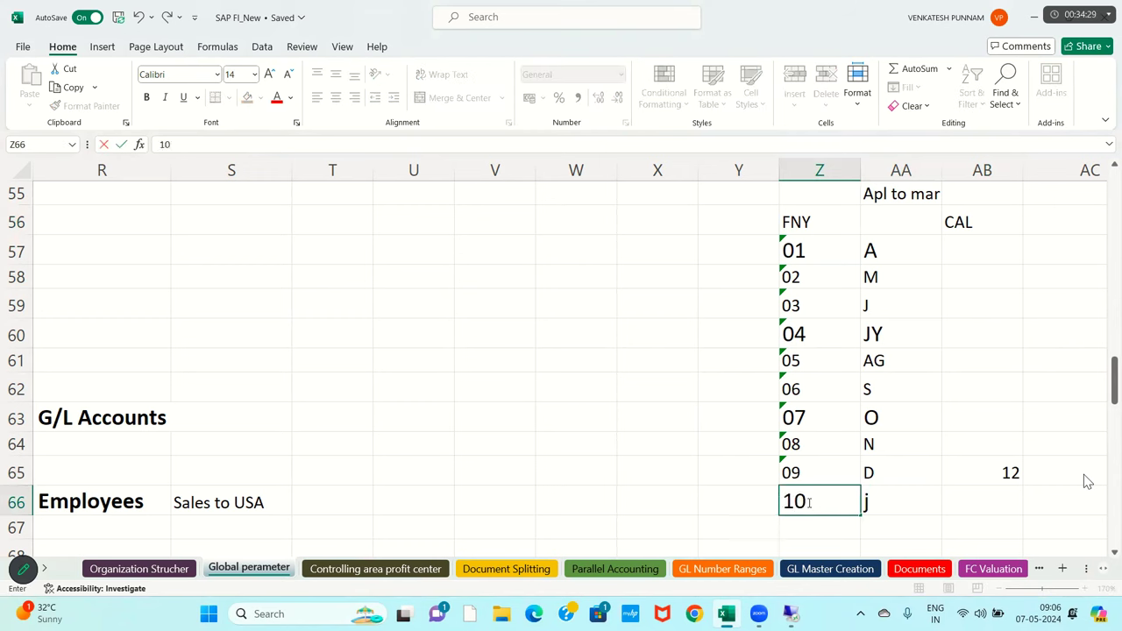
key("Return")
Add the next period in row 67, with month F in AA67 and number 11 in Z67.
key("Up")
key("Right")
key("Down")
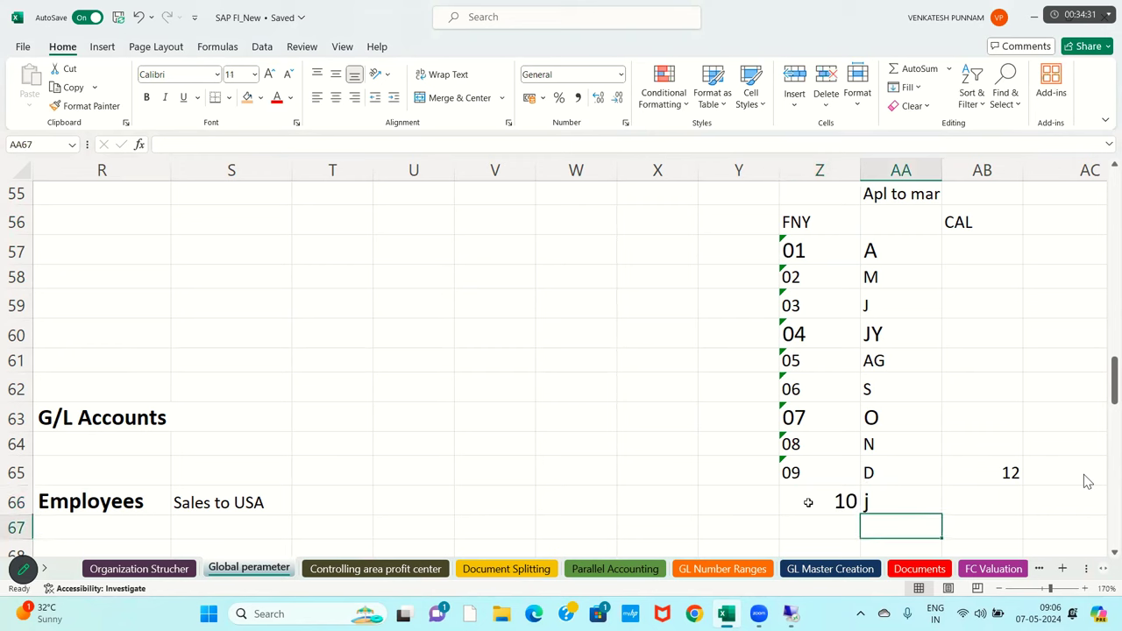
type("F")
key("Return")
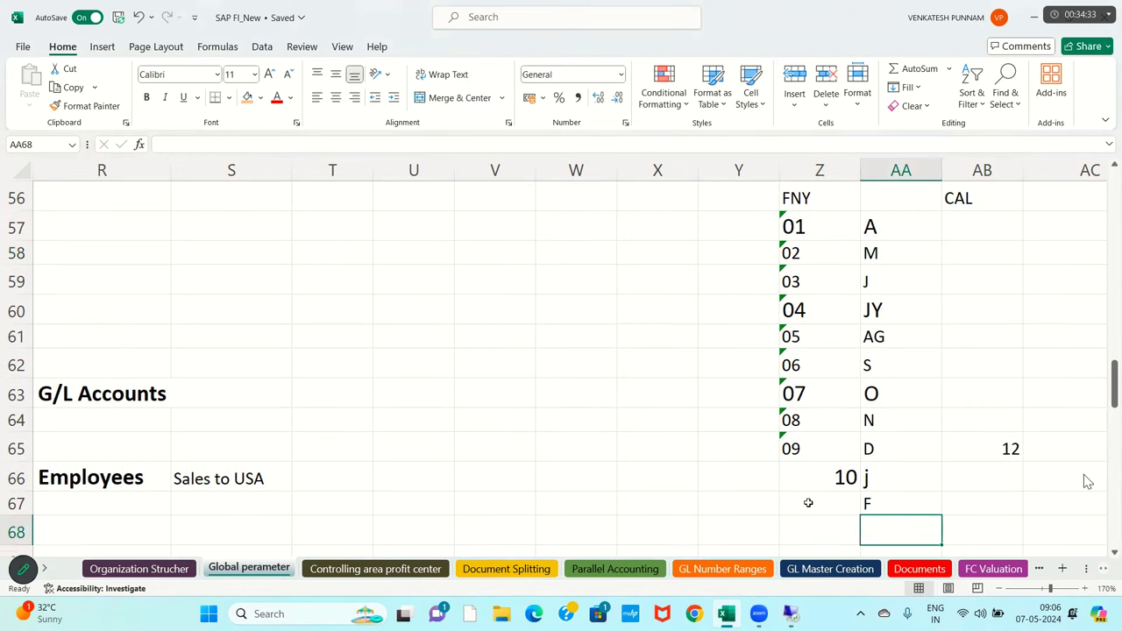
key("Up")
key("Left")
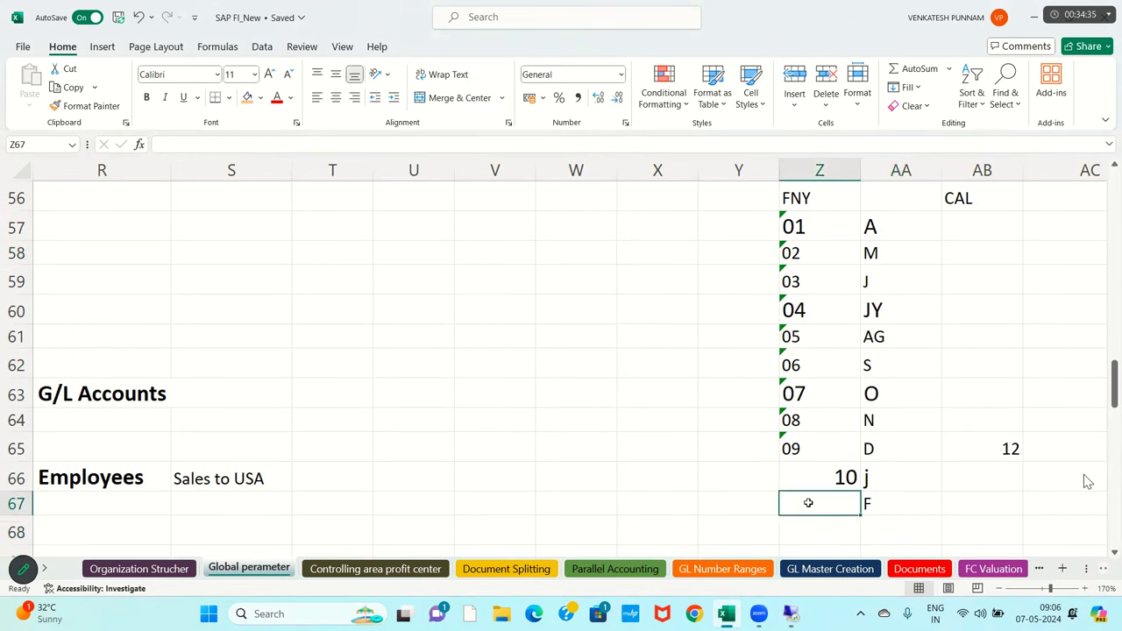
type("11")
key("Return")
Add the last period in row 68, with month M in AA68 and number 12 in Z68.
key("Up")
key("Down")
key("Right")
type("M")
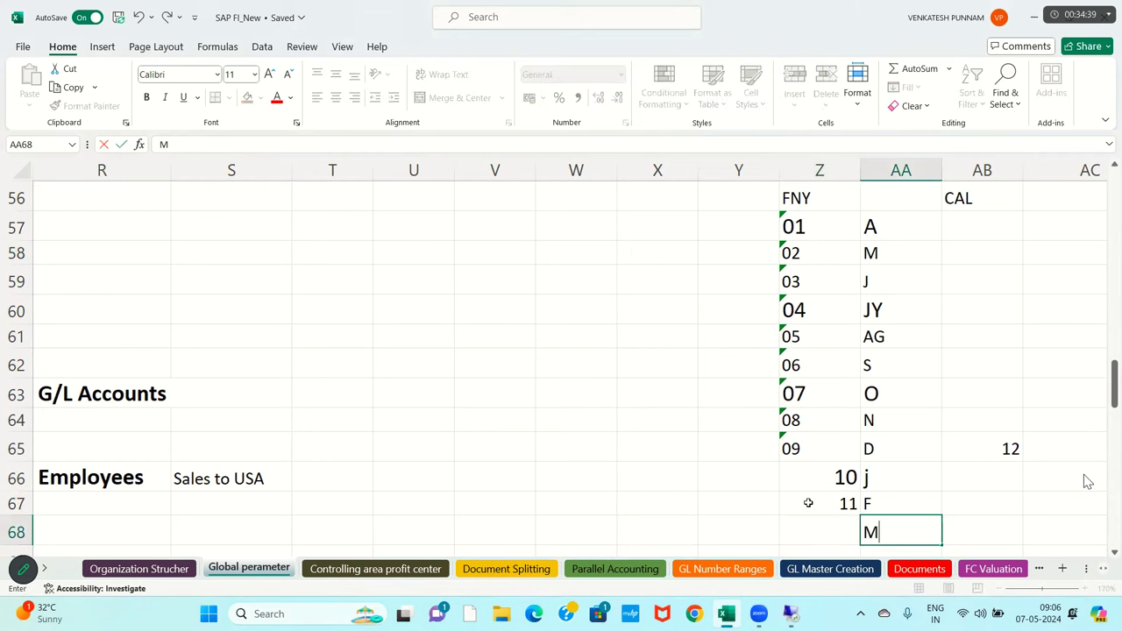
key("Return")
key("Up")
key("Left")
type("12")
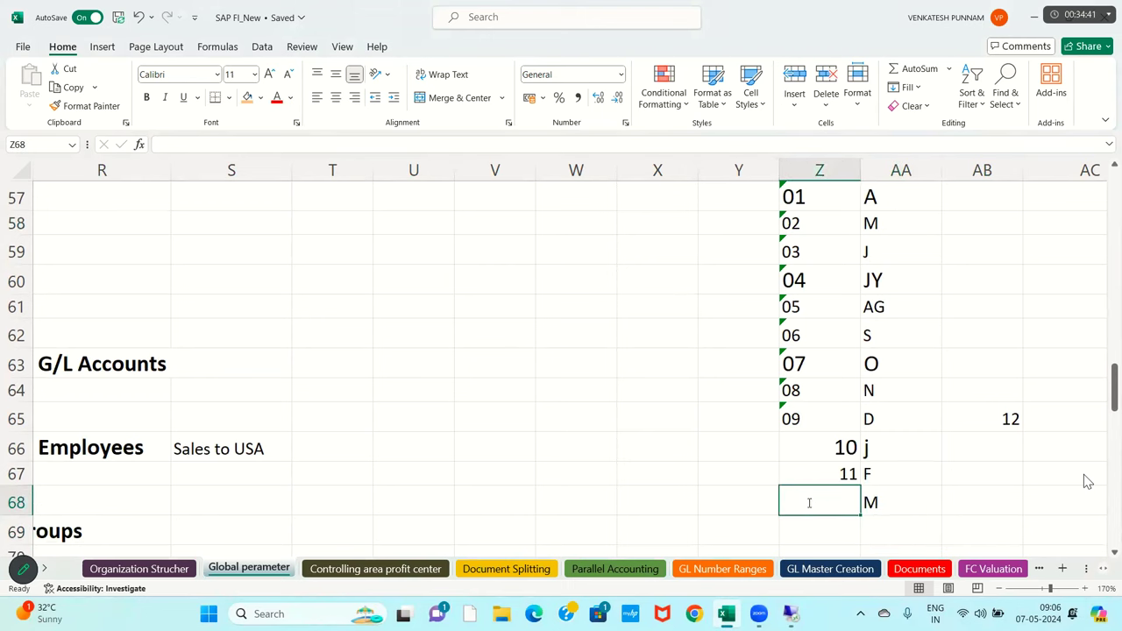
key("Return")
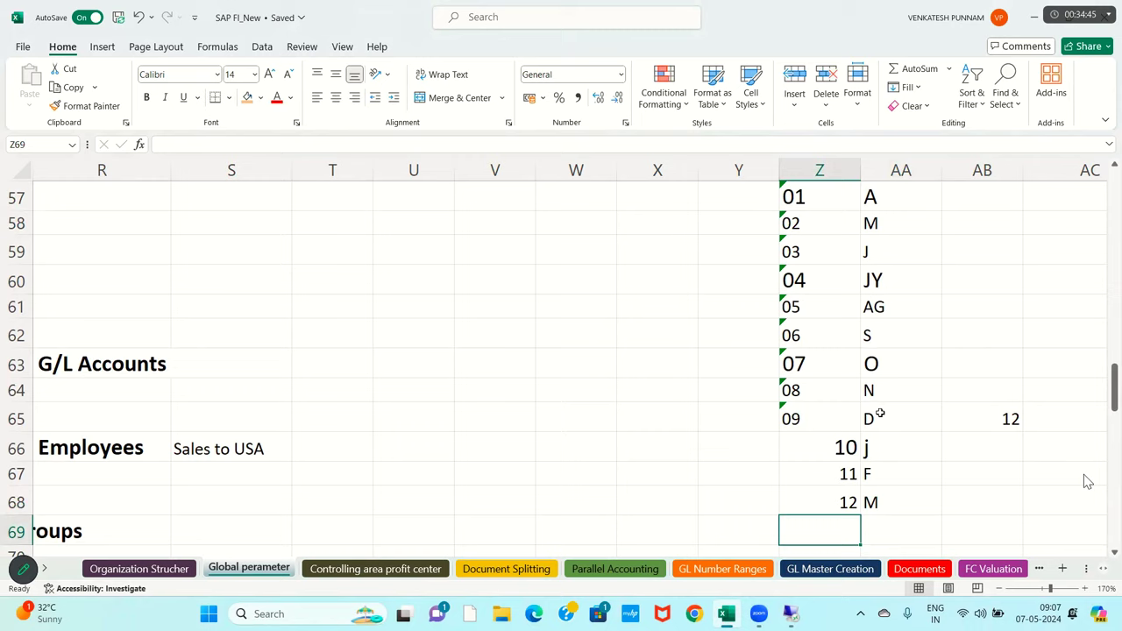
Examine the financial and fiscal year diagram, its normal and special periods, and the monthly period list below it.
scroll(882, 413, "up", 4)
left_click(847, 385)
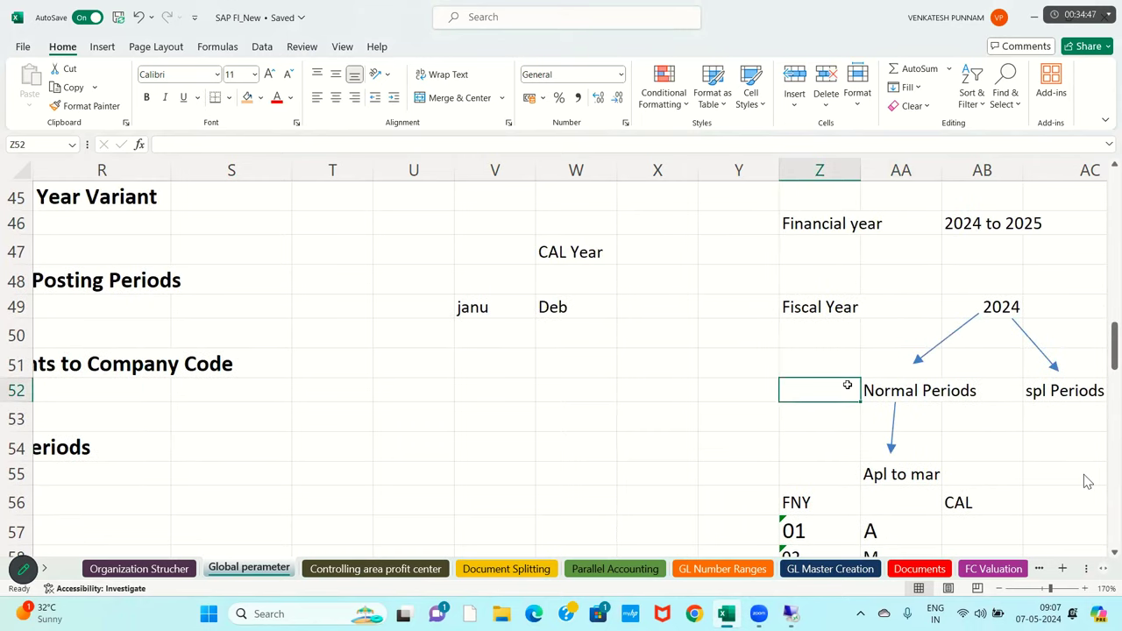
key("Right")
key("Right")
key("Right")
key("Right")
key("Right")
key("Right")
key("Right")
key("Right")
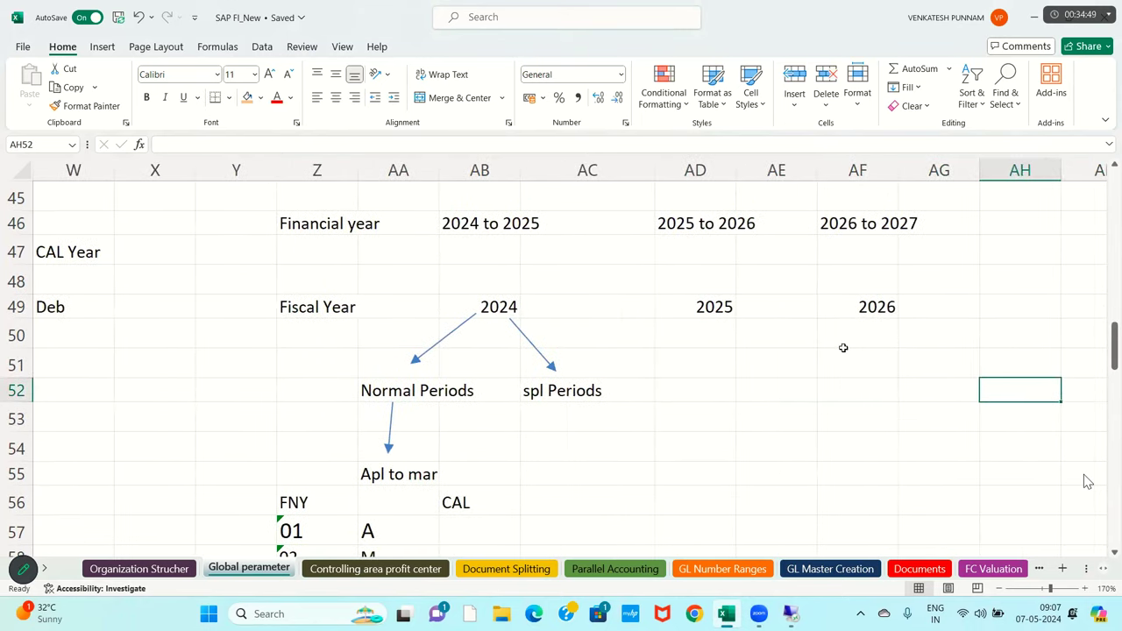
scroll(843, 348, "down", 5)
scroll(838, 358, "up", 3)
scroll(838, 357, "up", 2)
scroll(841, 357, "up", 1)
scroll(556, 471, "down", 1)
left_click(494, 307)
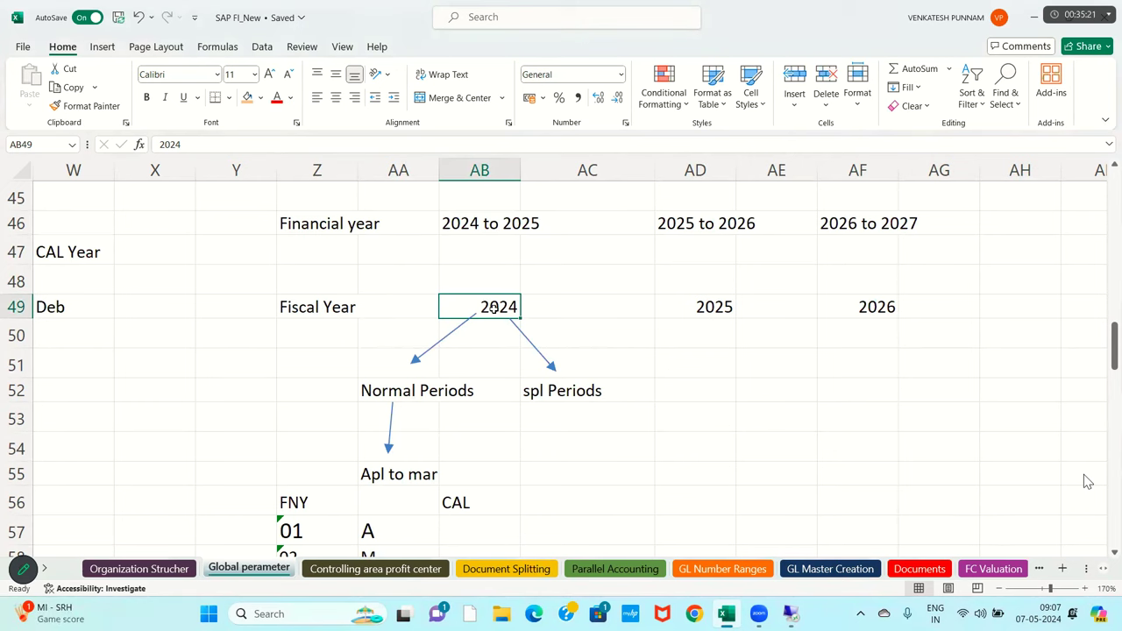
scroll(499, 320, "down", 5)
scroll(501, 329, "up", 4)
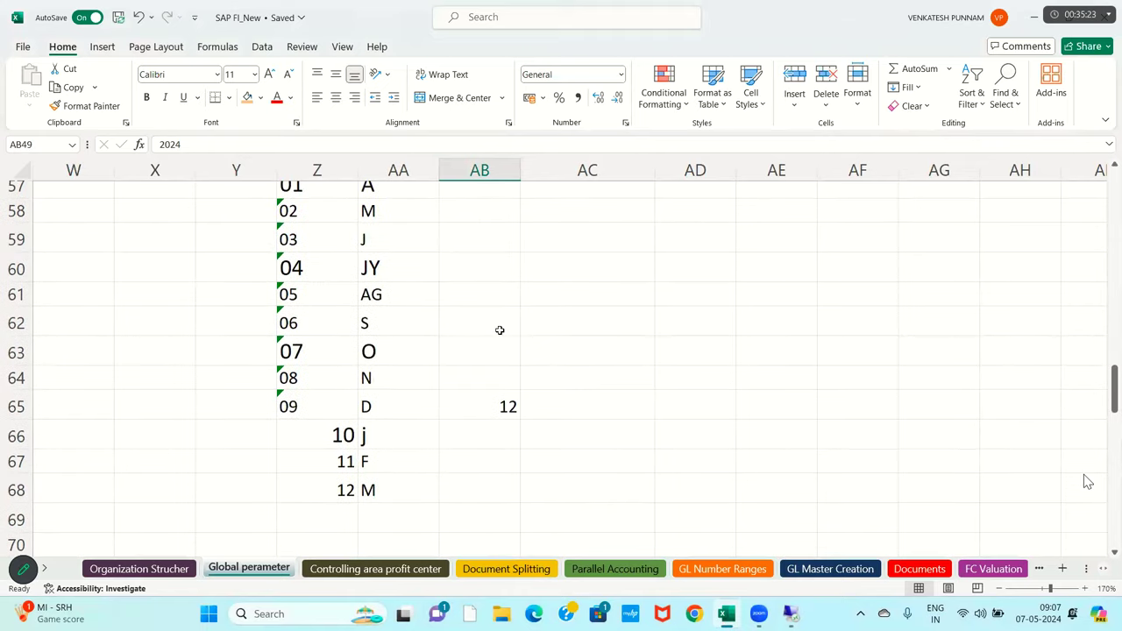
Fill the fiscal year cells 2024 (AB49) and 2025 (AD49) with light orange.
scroll(500, 330, "up", 1)
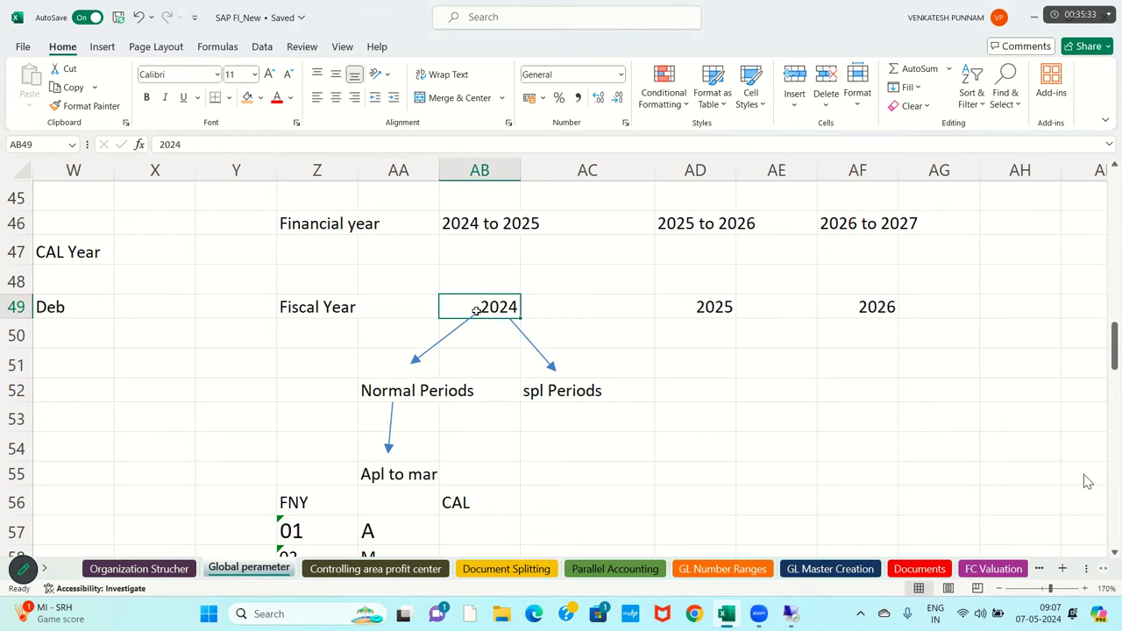
left_click(248, 98)
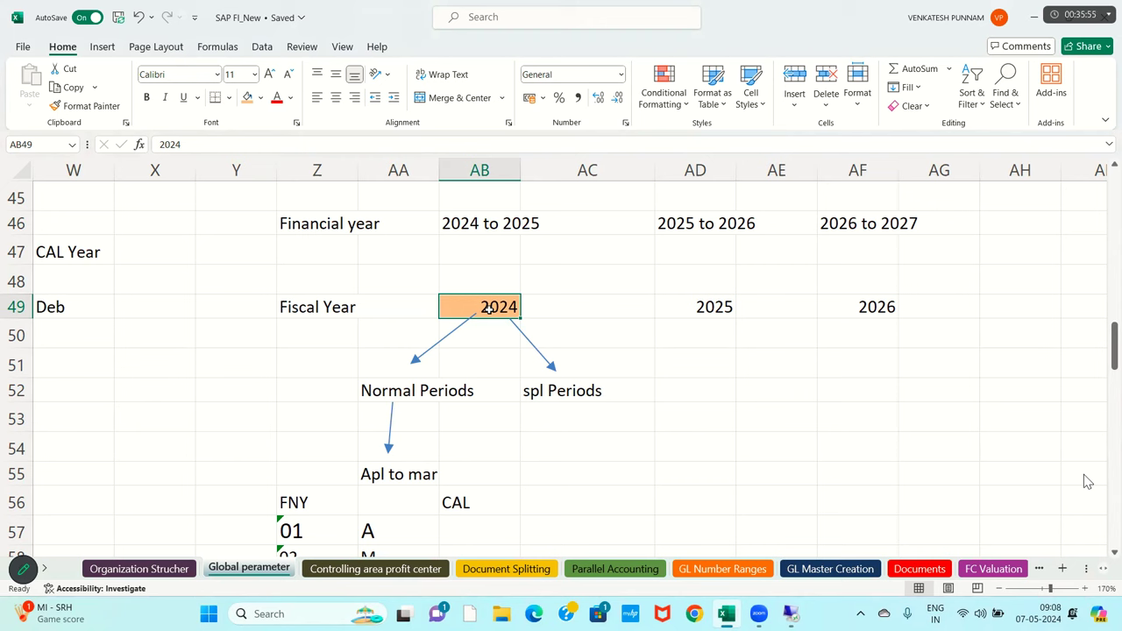
left_click(685, 308)
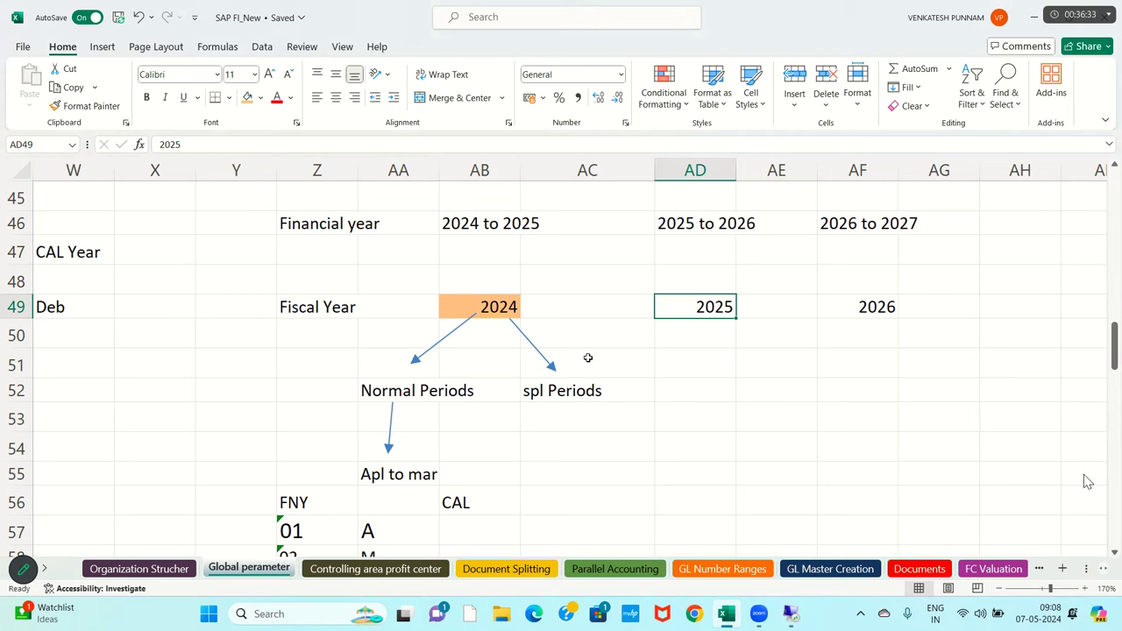
left_click(501, 309)
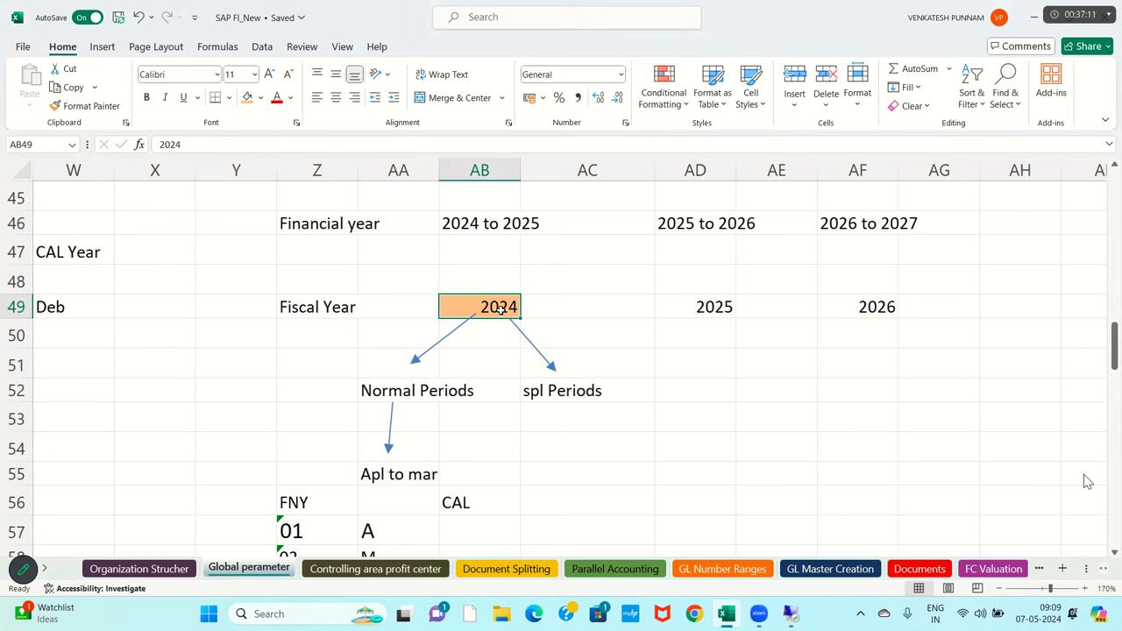
left_click(704, 304)
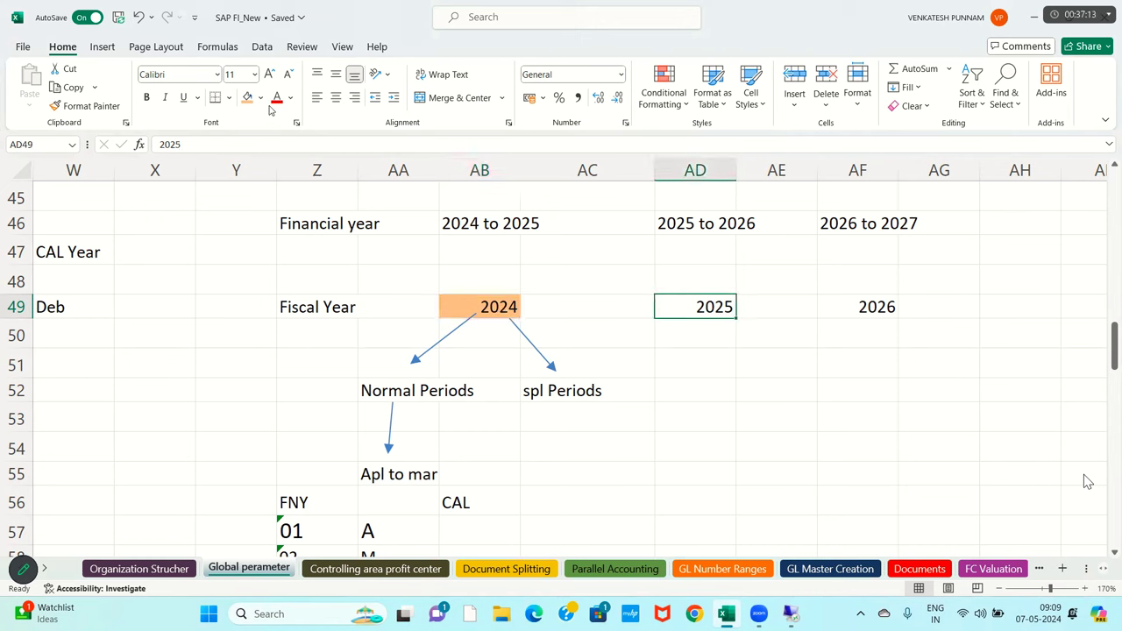
left_click(248, 98)
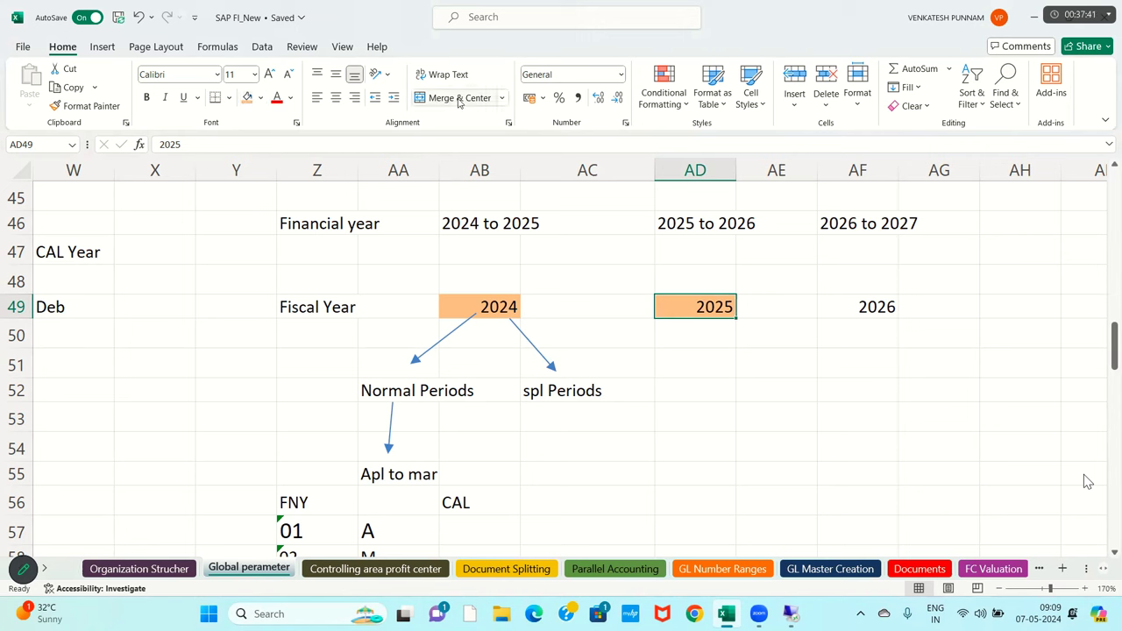
Compare the financial year ranges in row 46 with the fiscal years in row 49.
left_click(847, 308)
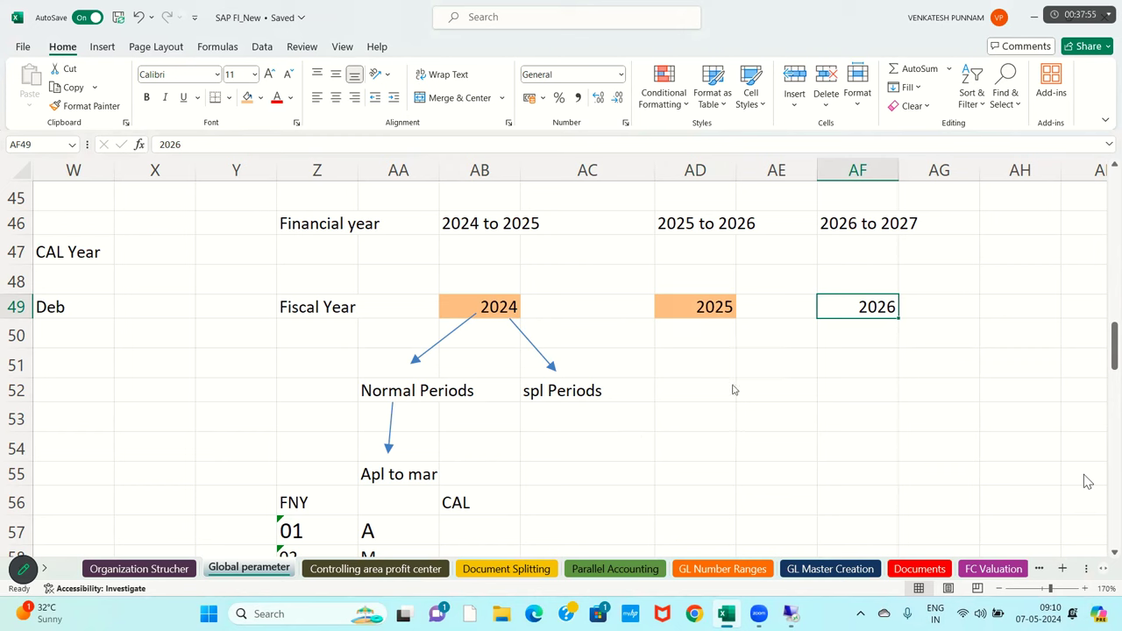
left_click(676, 444)
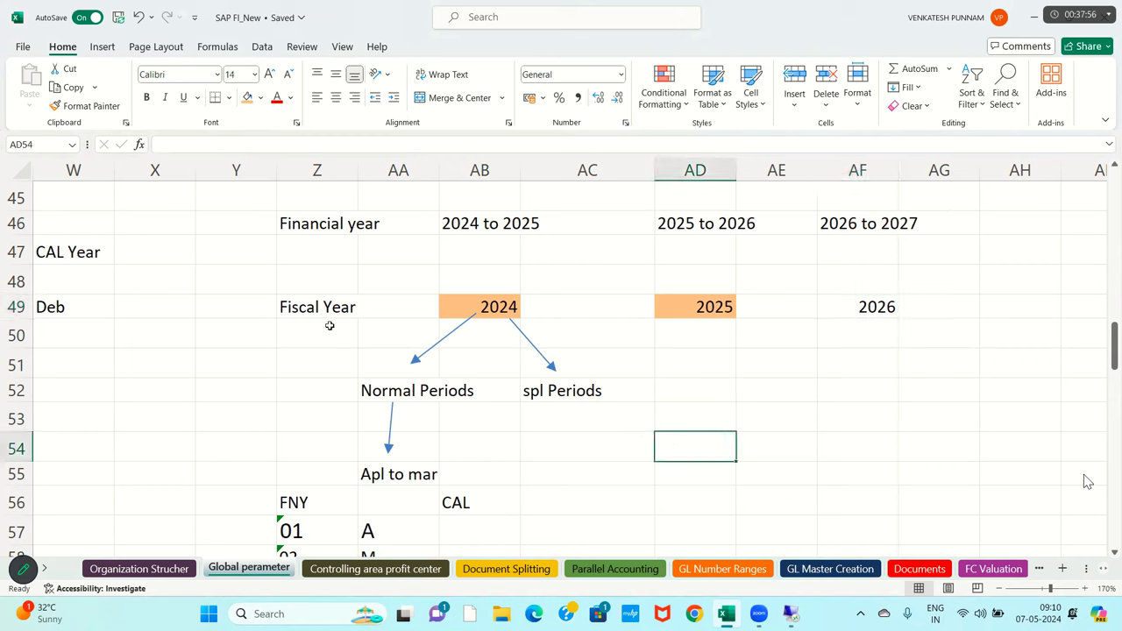
left_click(304, 227)
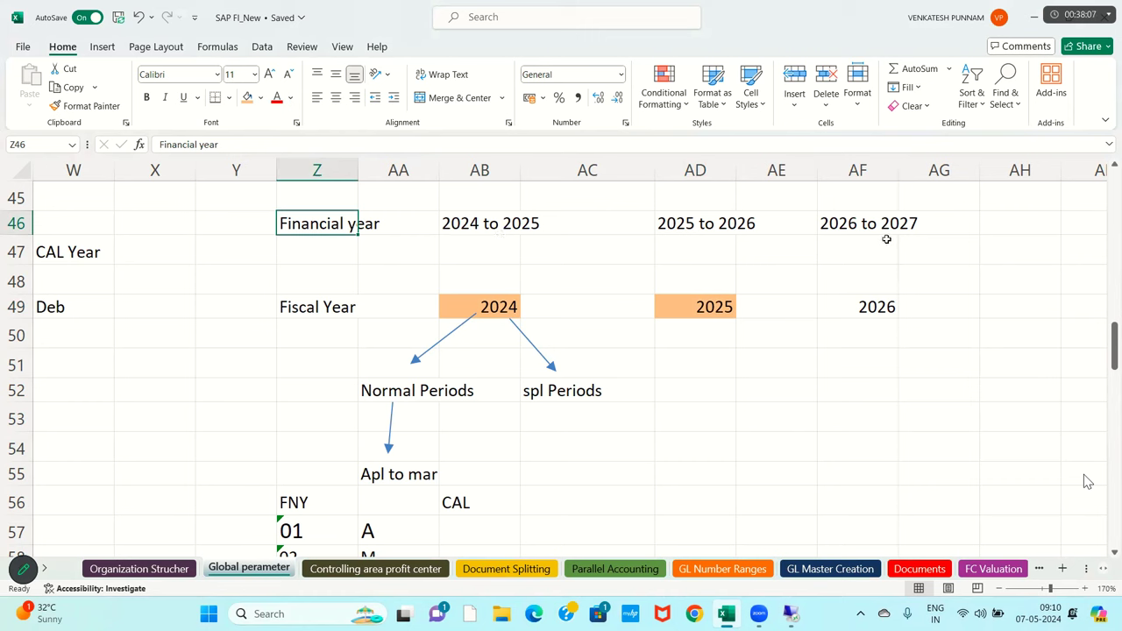
left_click(329, 311)
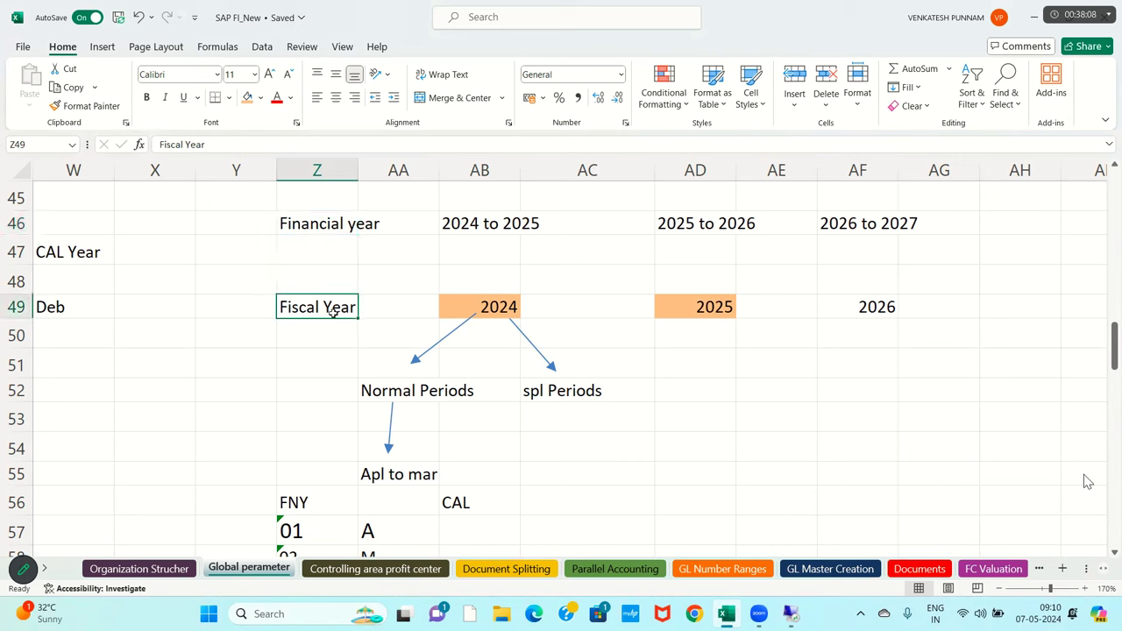
left_click(488, 317)
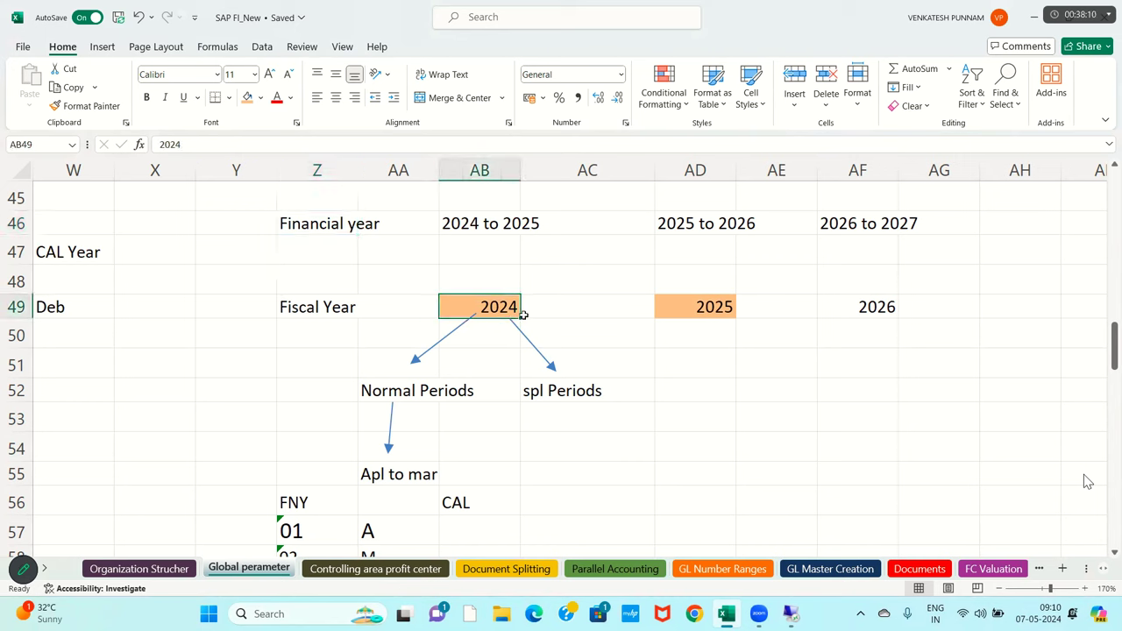
left_click(681, 306)
left_click(879, 316)
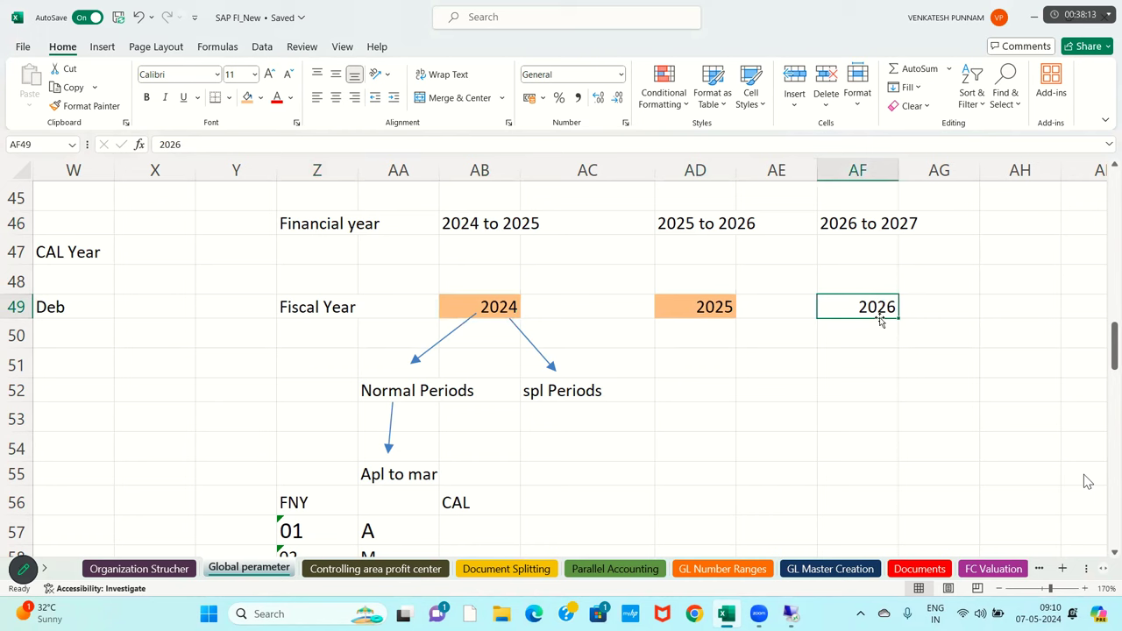
left_click(323, 228)
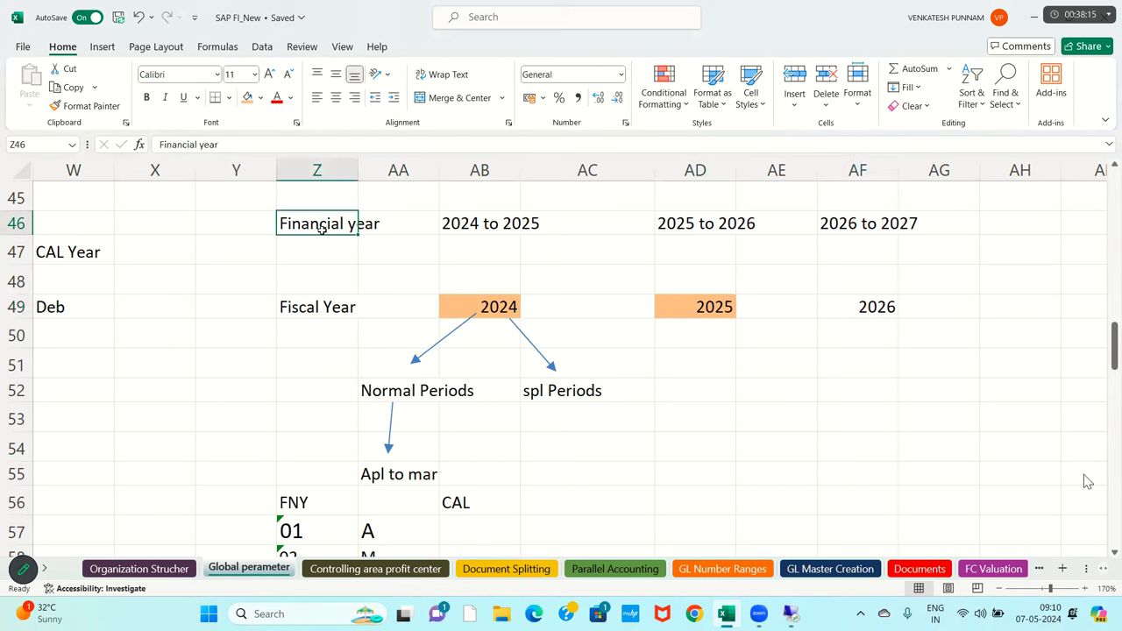
left_click(310, 307)
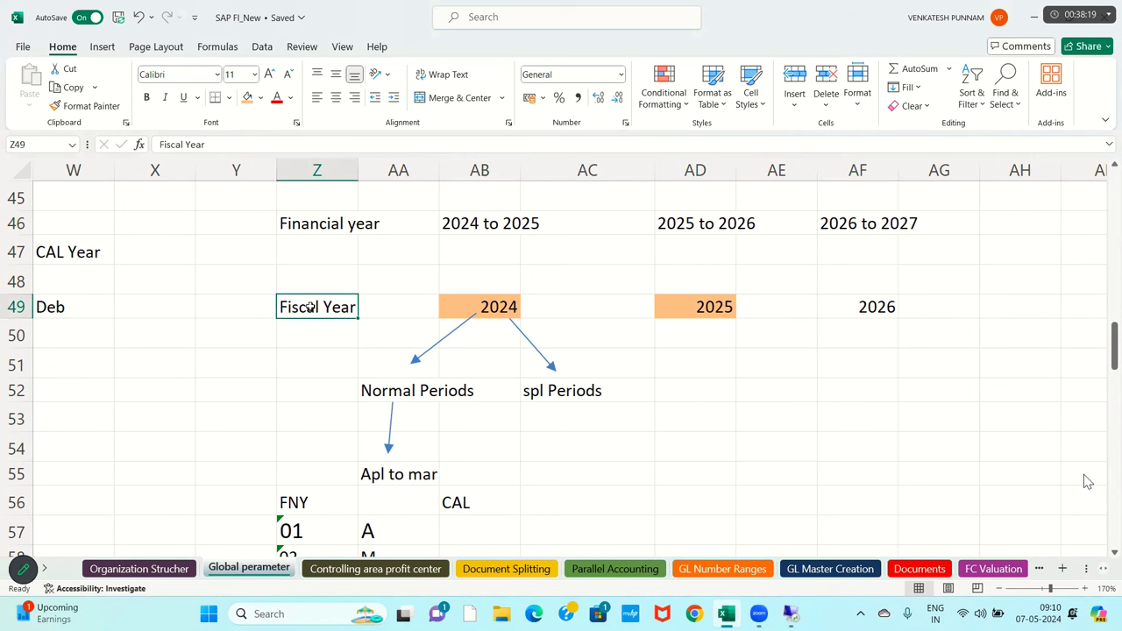
Clear the FNY and CAL period list in columns Z to AB from row 56 down.
scroll(326, 495, "down", 1)
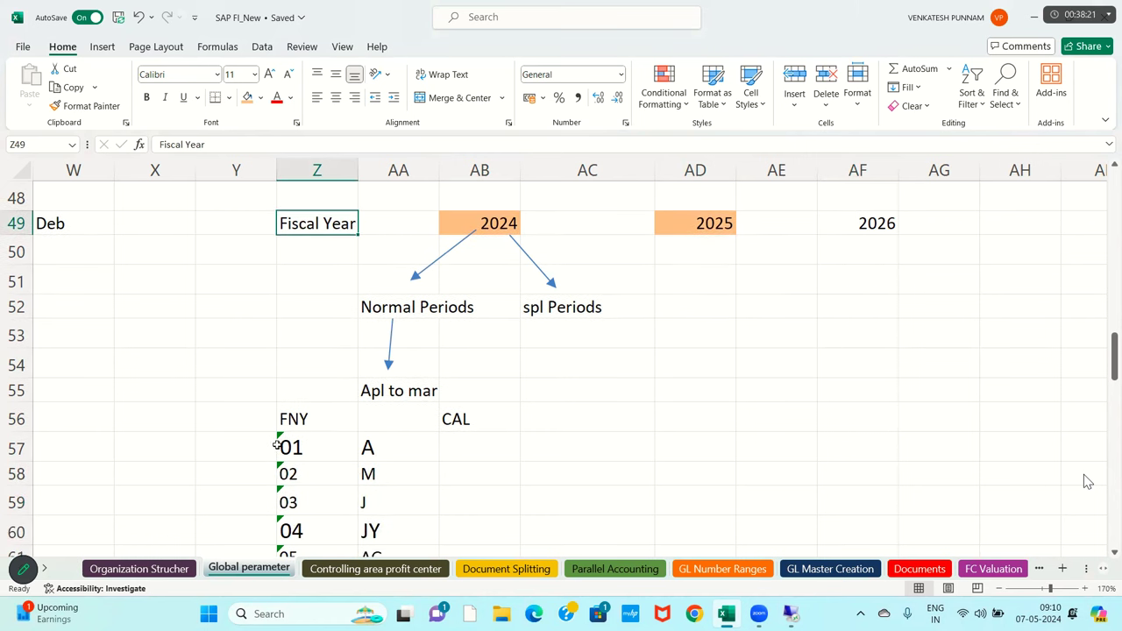
left_click_drag(298, 418, 471, 524)
key("Delete")
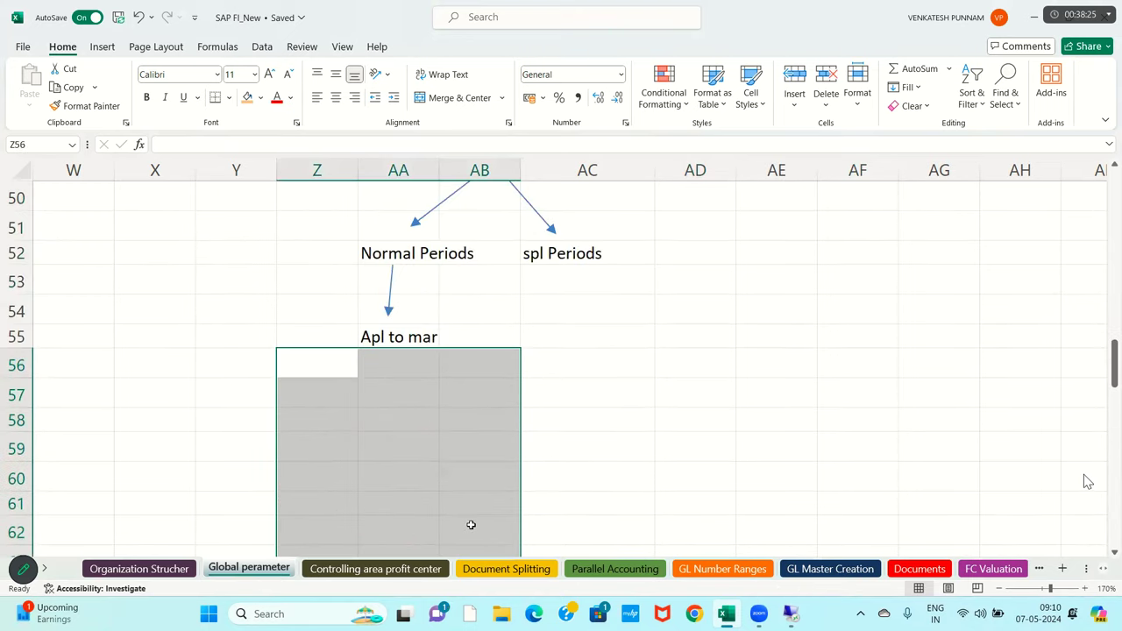
Enter the number of normal periods, 12, in cell Z55 beside Apl to mar.
scroll(471, 524, "up", 1)
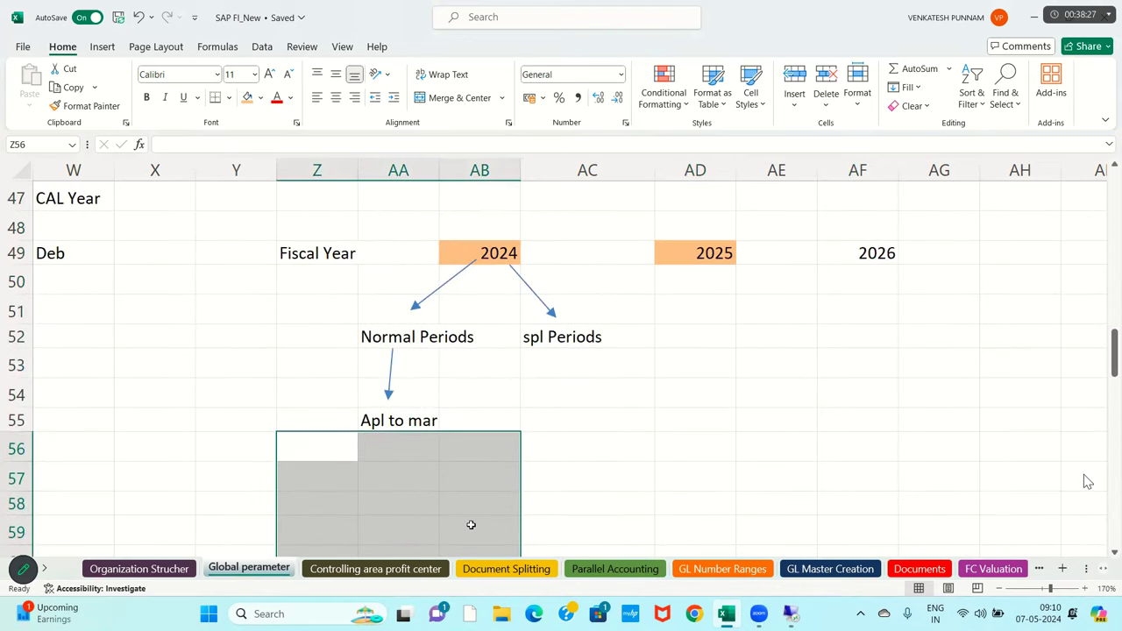
scroll(471, 525, "up", 1)
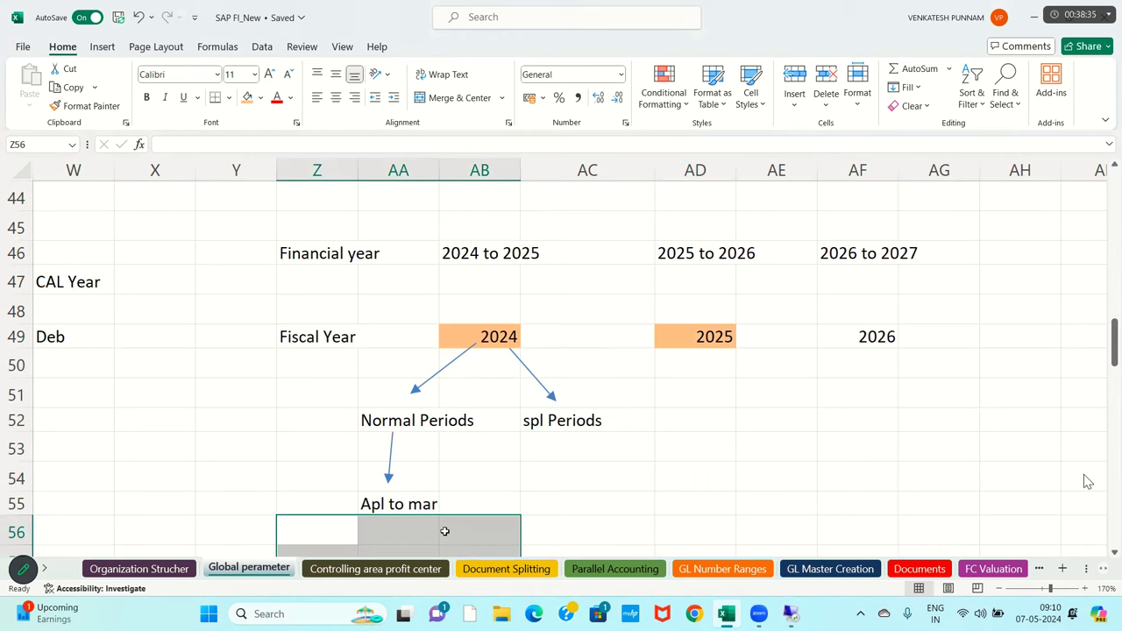
left_click(399, 503)
left_click(292, 504)
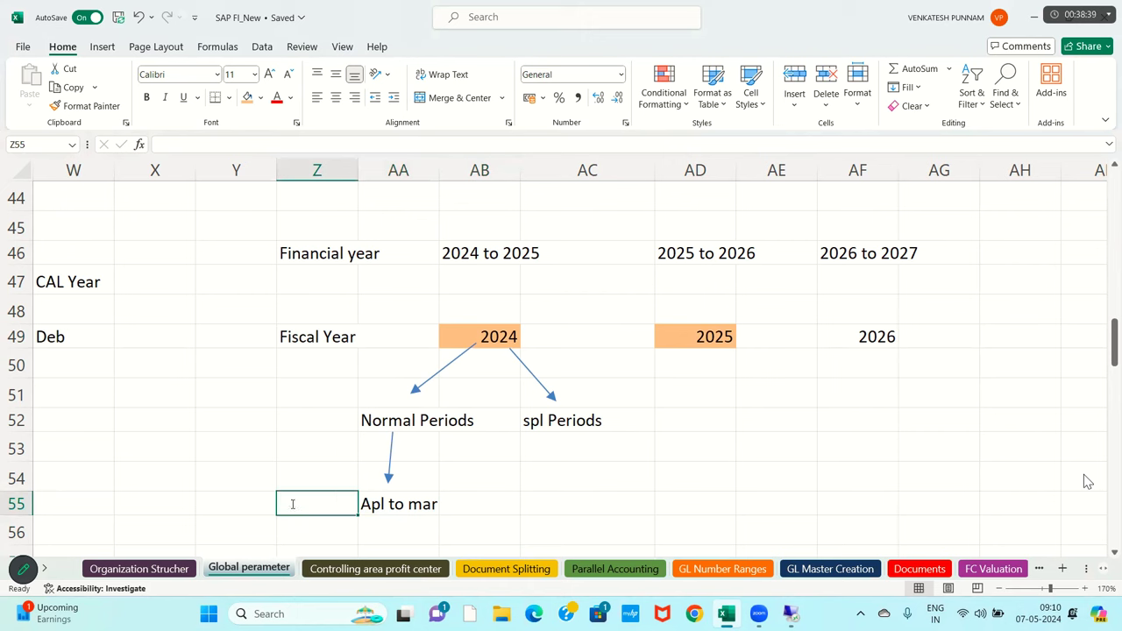
type("12")
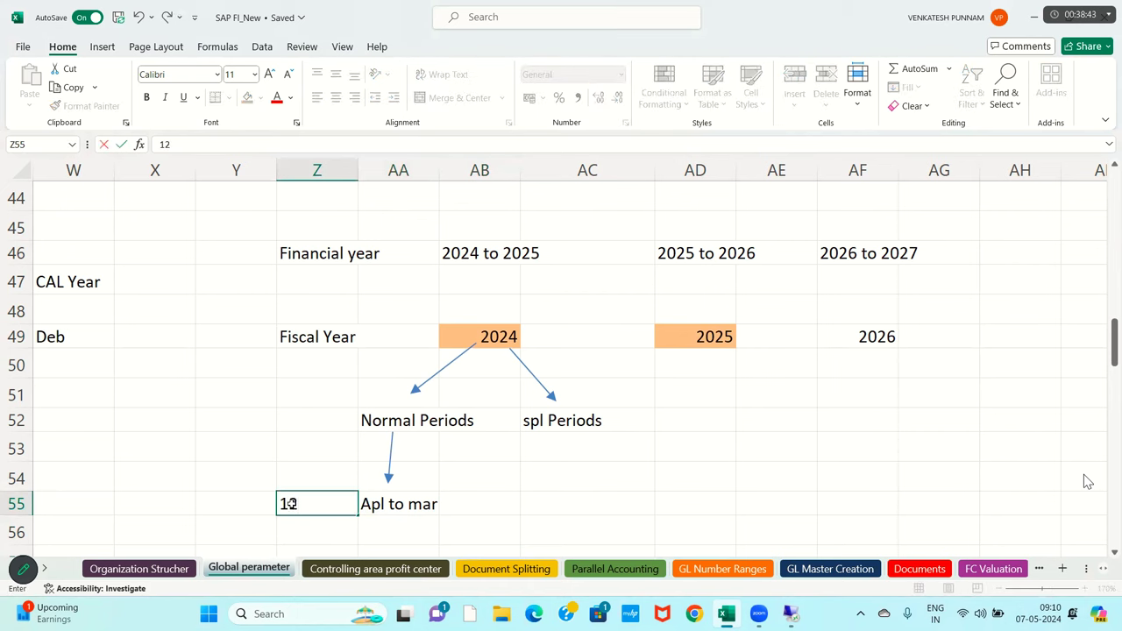
Enter "4 : Periods" in cell AC55 below the spl Periods heading.
key("Right")
key("Right")
key("Right")
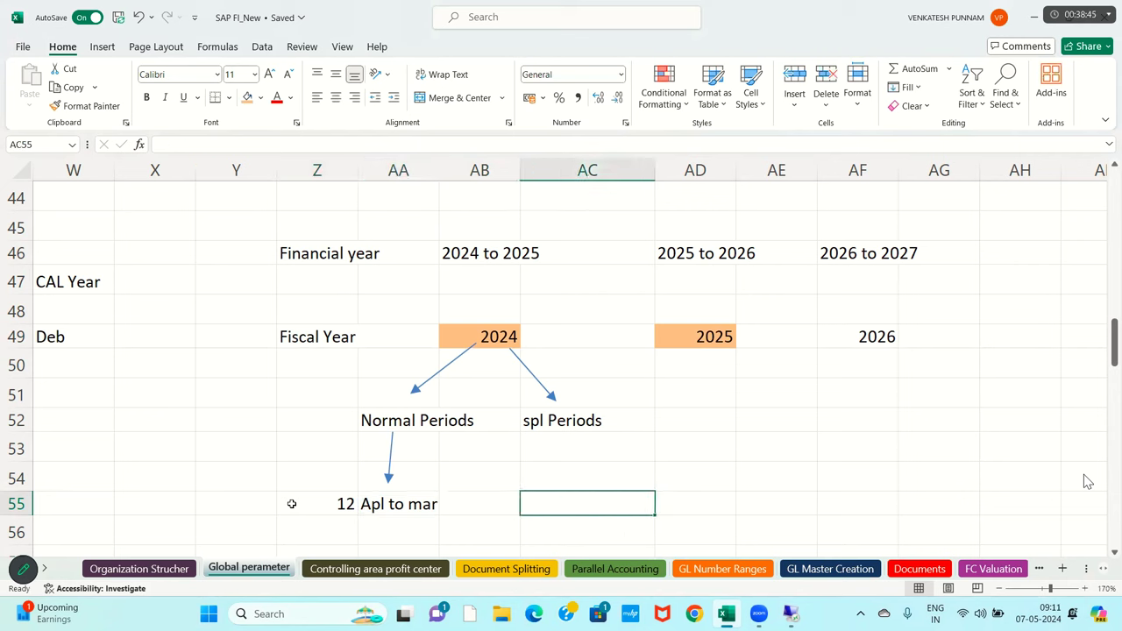
type("4 :")
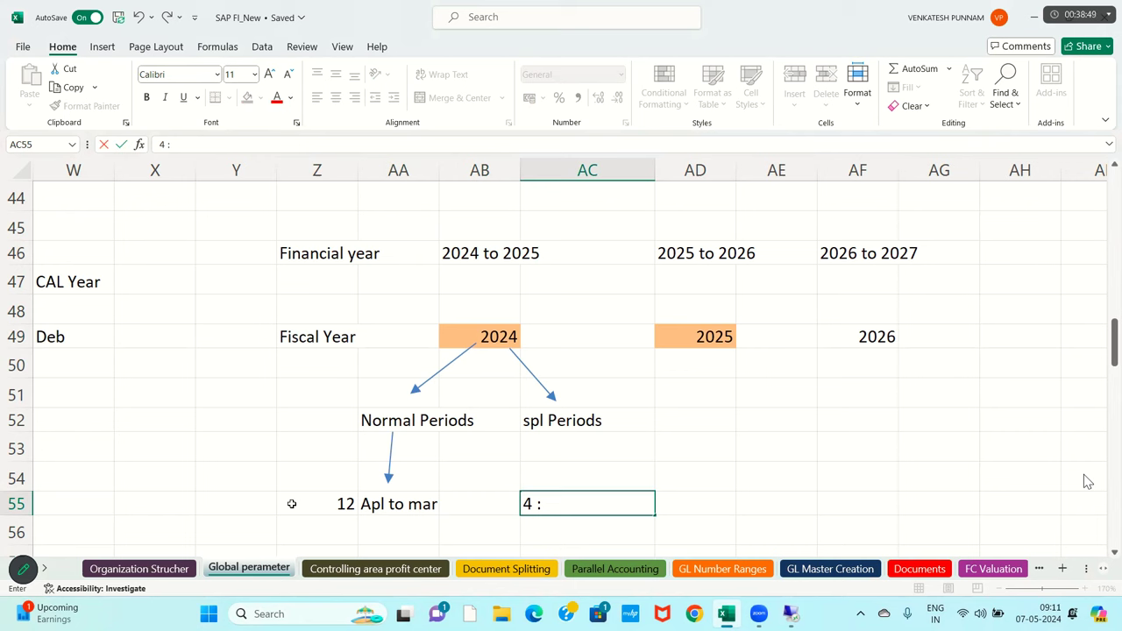
type("p")
key("BackSpace")
type("Periods")
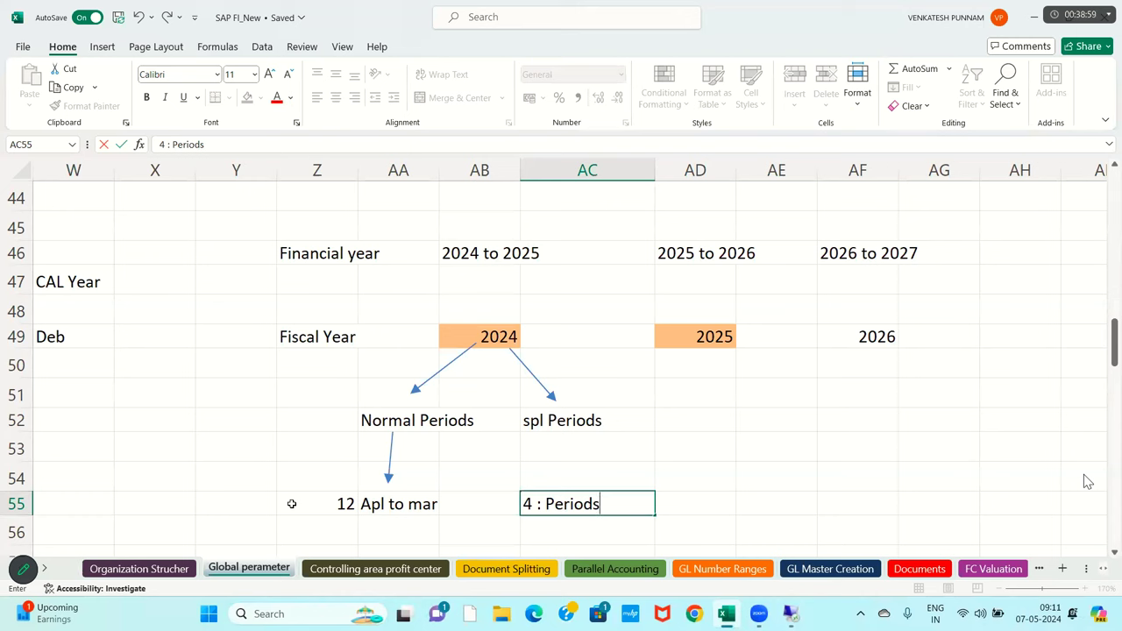
left_click(465, 474)
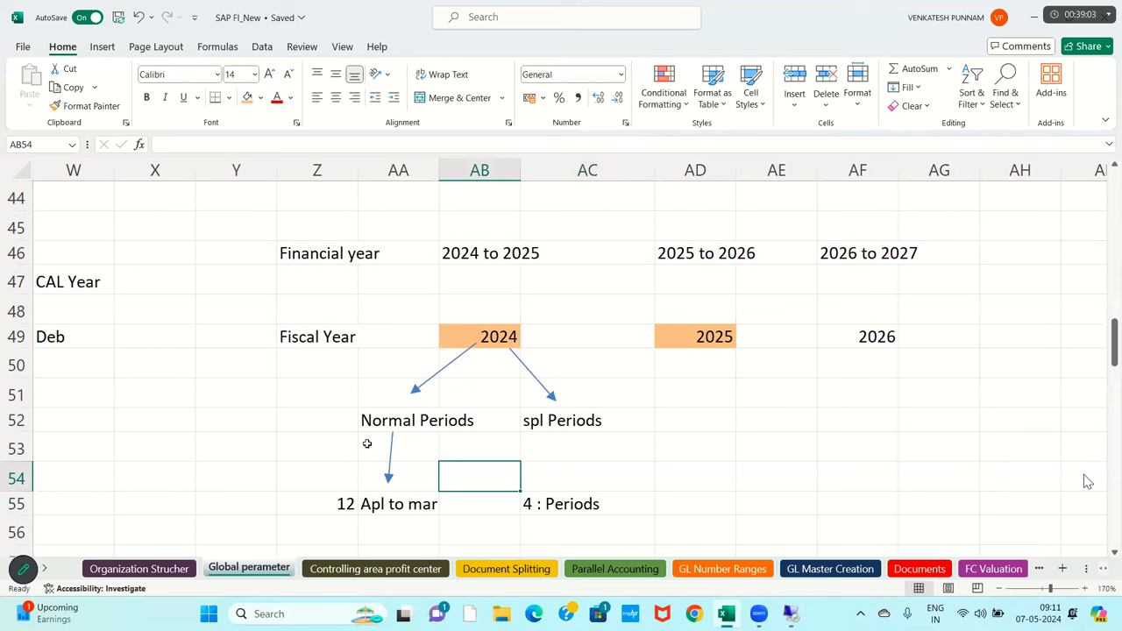
Draw a vertical straight arrow about 0.86 cm long from spl Periods down to 4 : Periods.
left_click(418, 448)
left_click(522, 451)
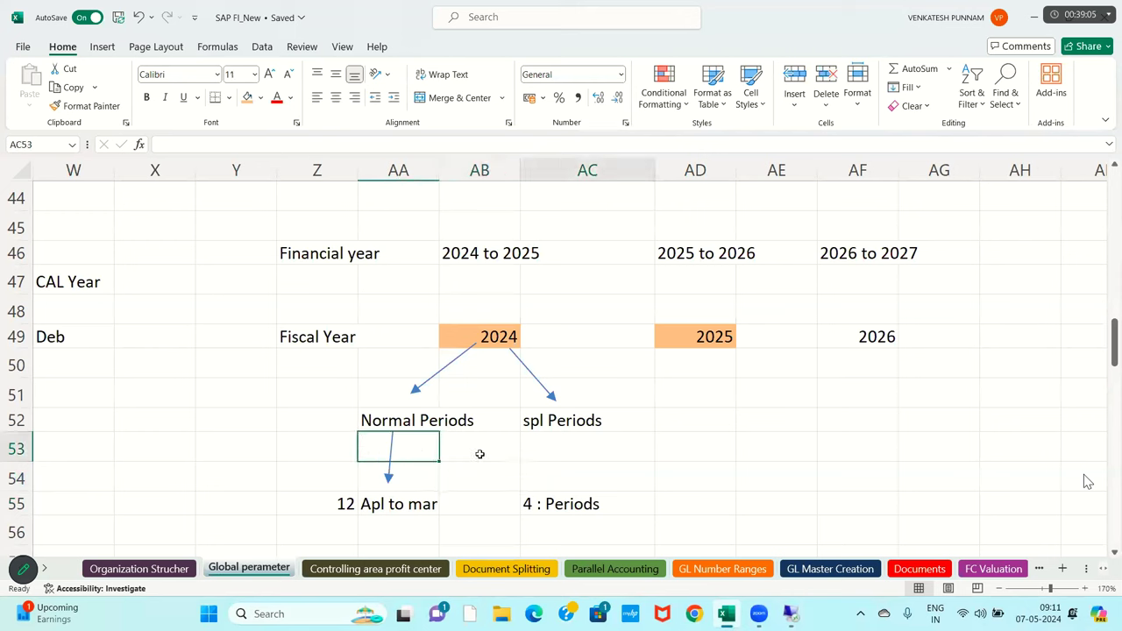
left_click(103, 46)
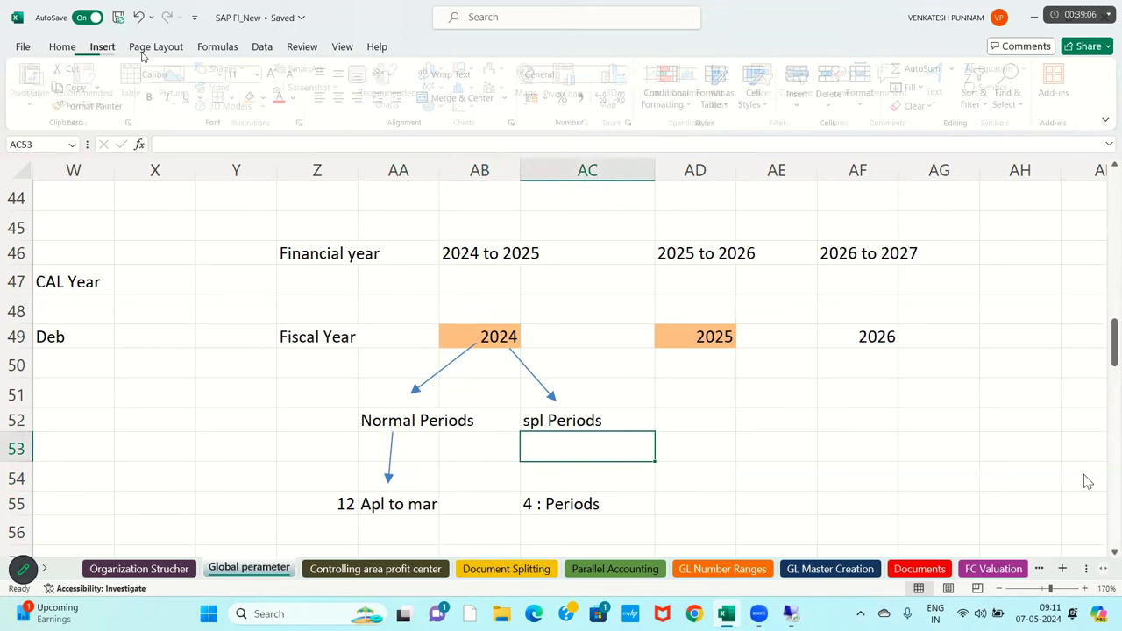
left_click(226, 68)
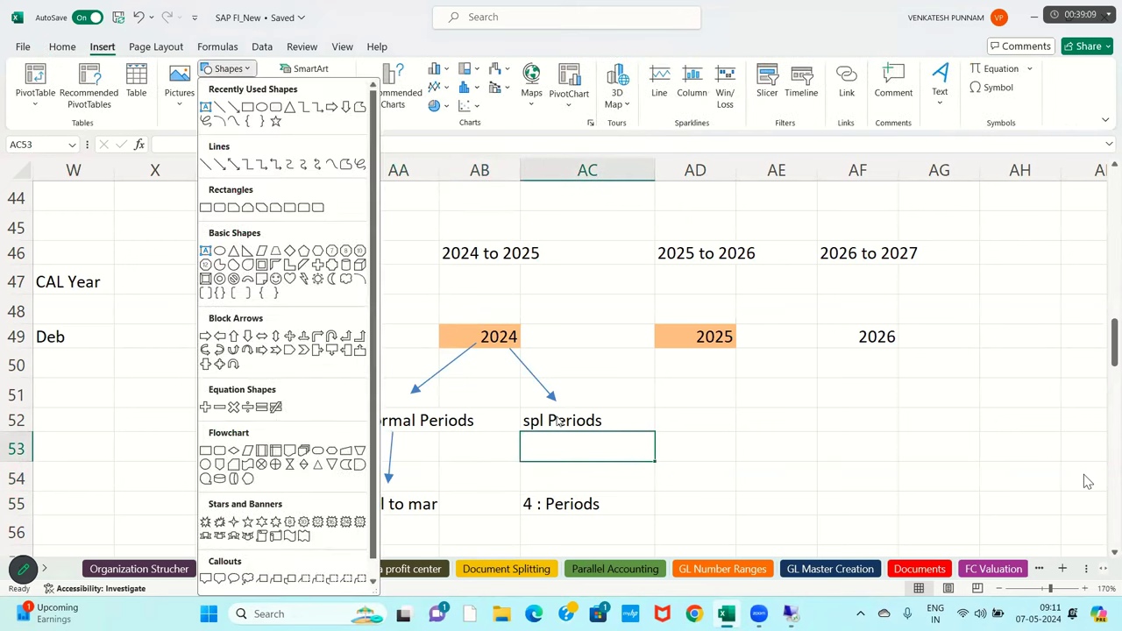
left_click(234, 107)
left_click_drag(554, 435, 555, 478)
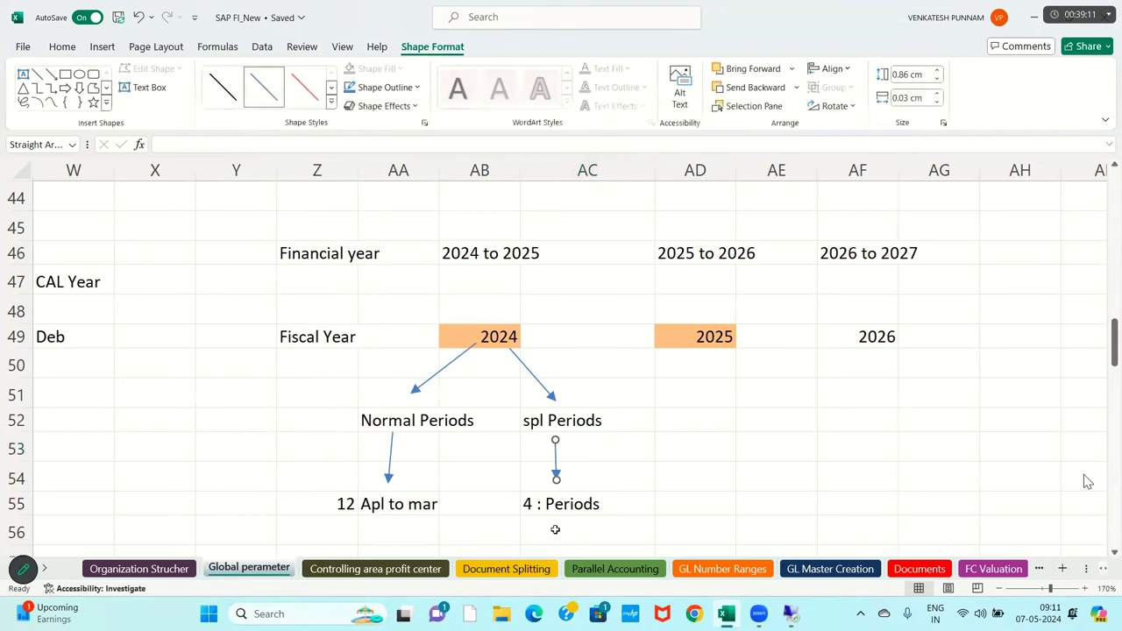
Enter "APL TO JULY" in cell AC56 below 4 : Periods.
left_click(556, 529)
type("APL TO")
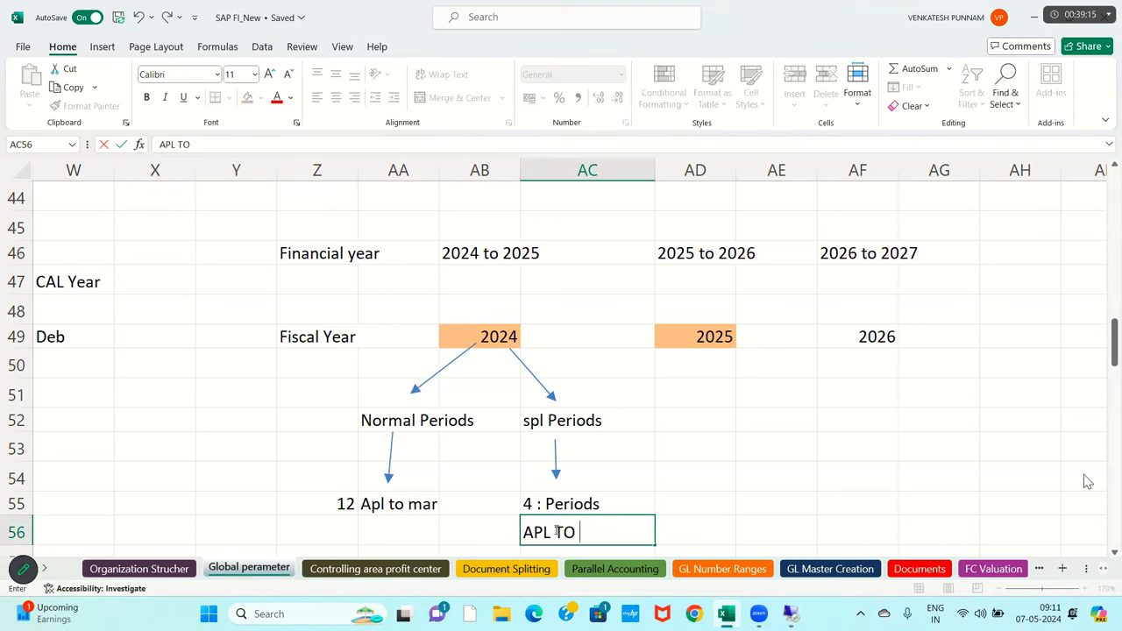
type(" JULY")
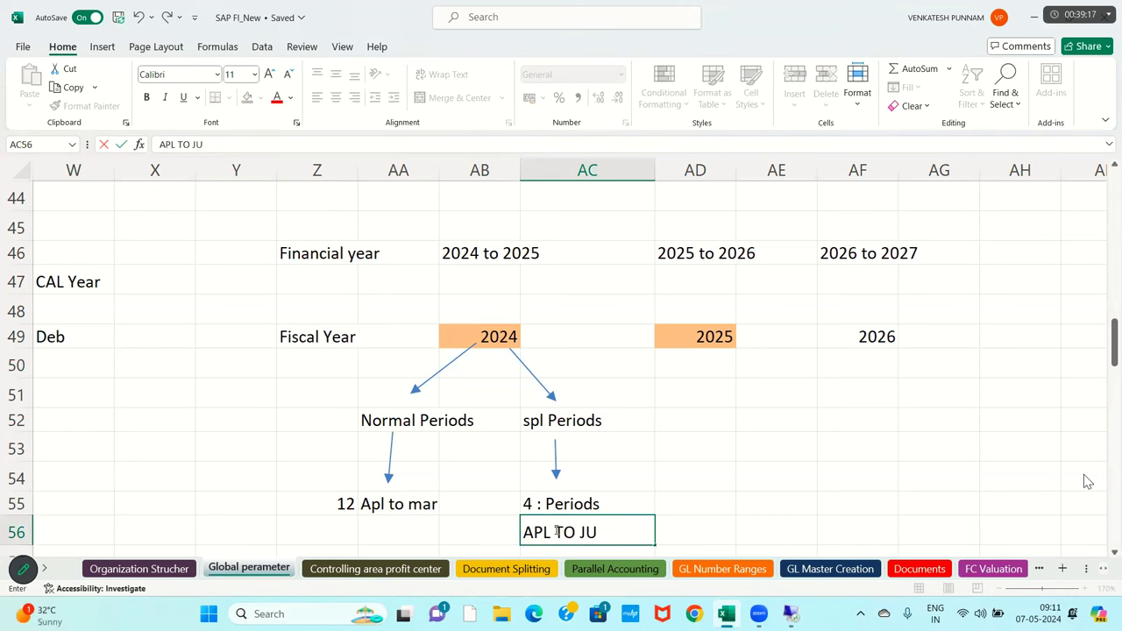
key("Return")
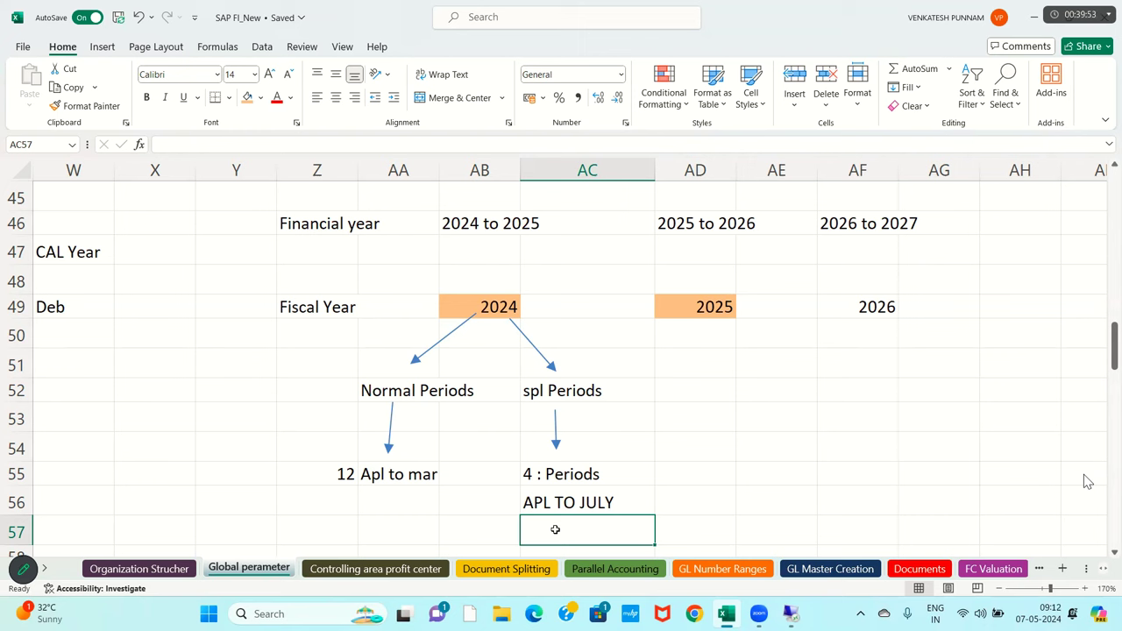
left_click(423, 474)
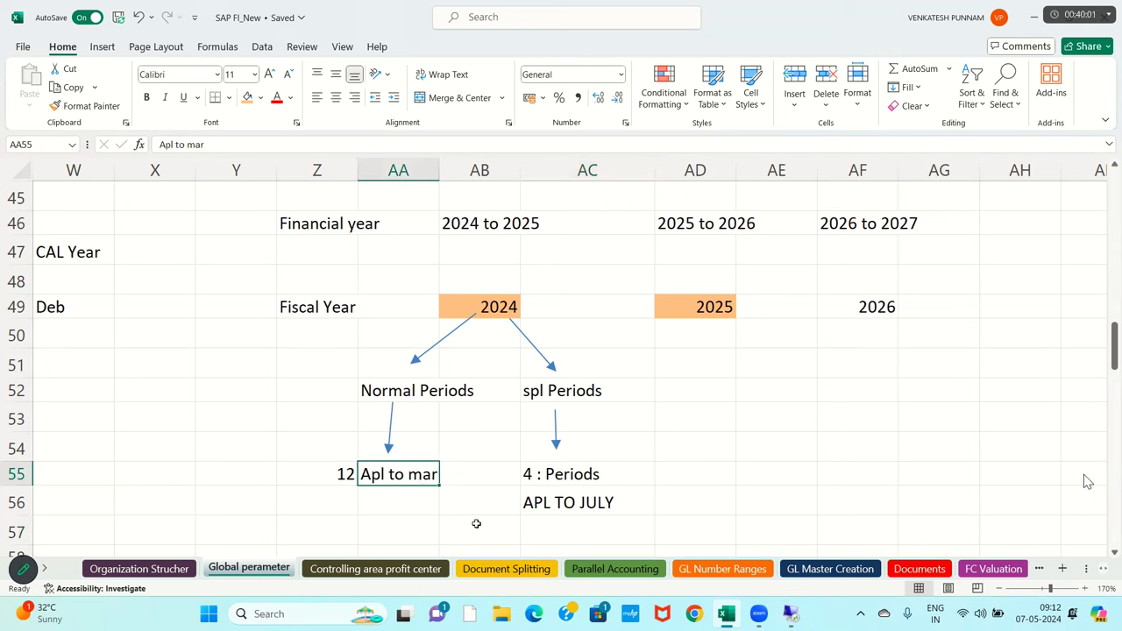
left_click(565, 480)
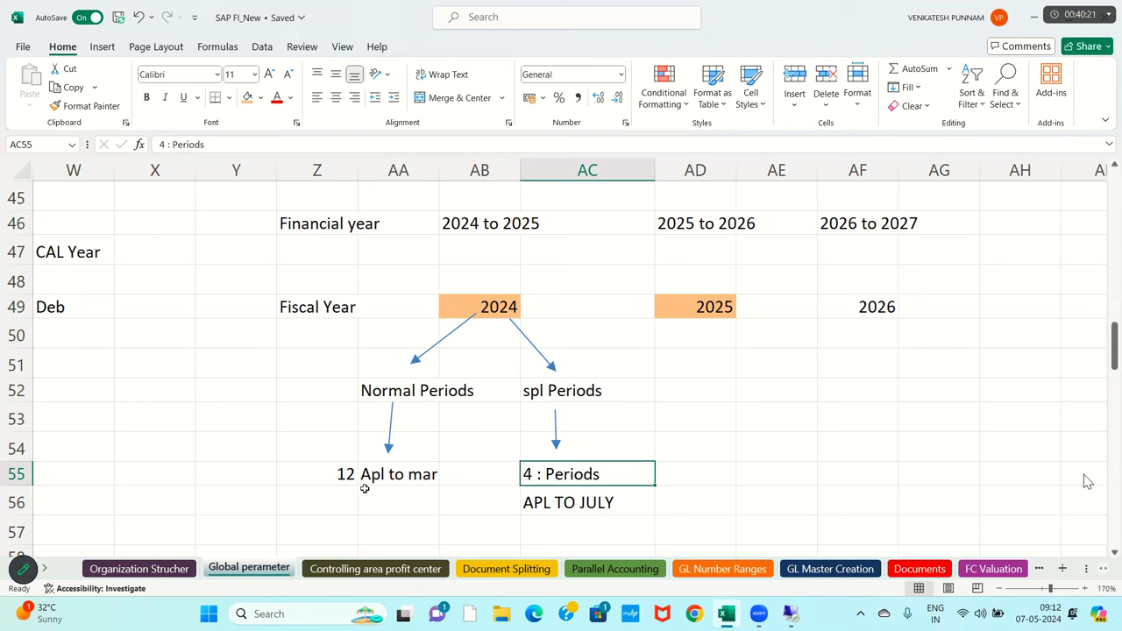
left_click(410, 486)
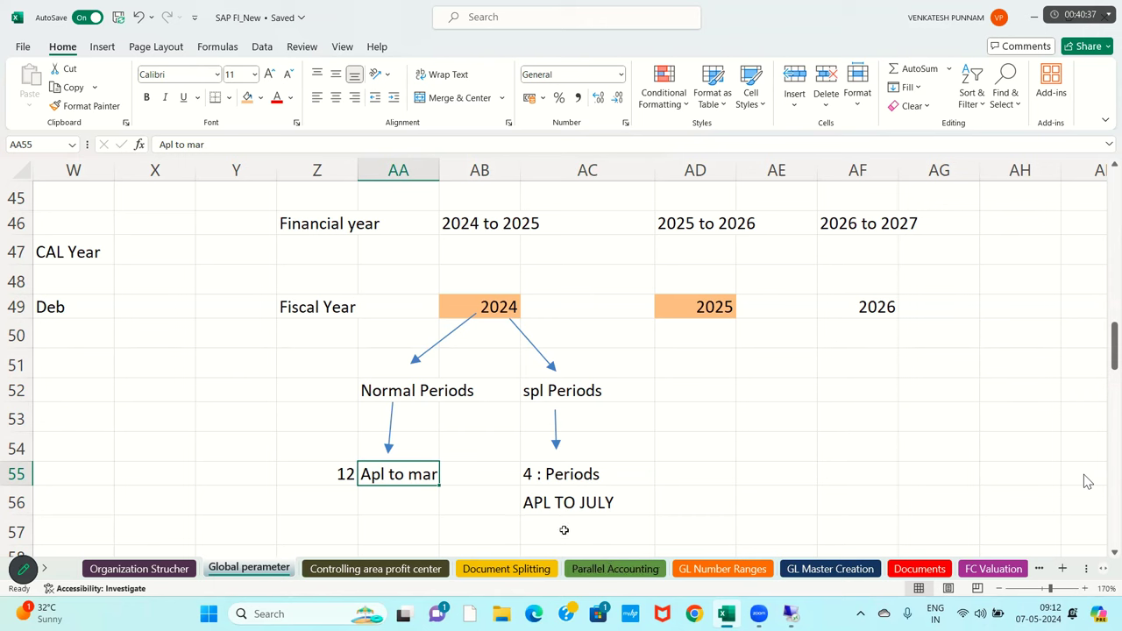
left_click(548, 474)
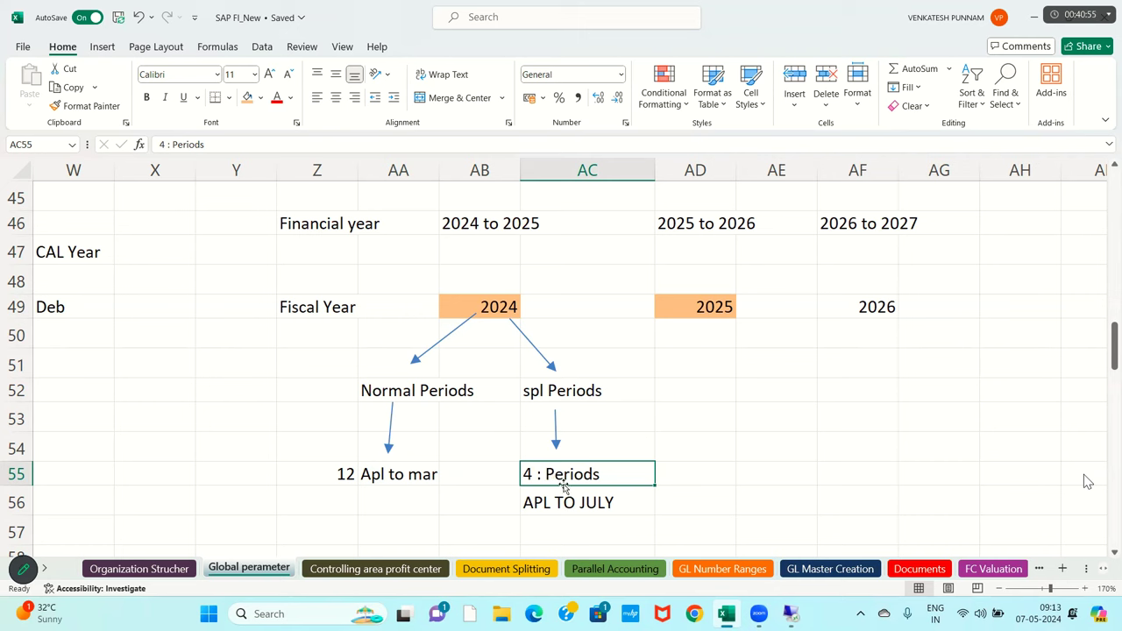
Examine the fiscal year diagram, from the financial years down to the normal and special period entries in rows 45 to 56.
left_click(567, 503)
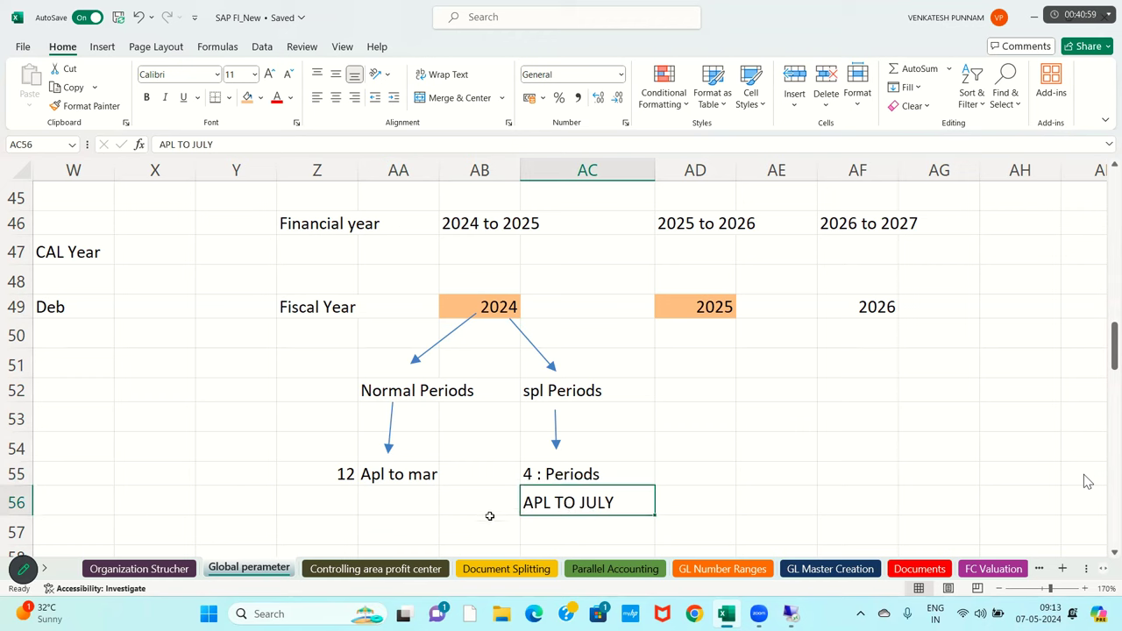
left_click(382, 496)
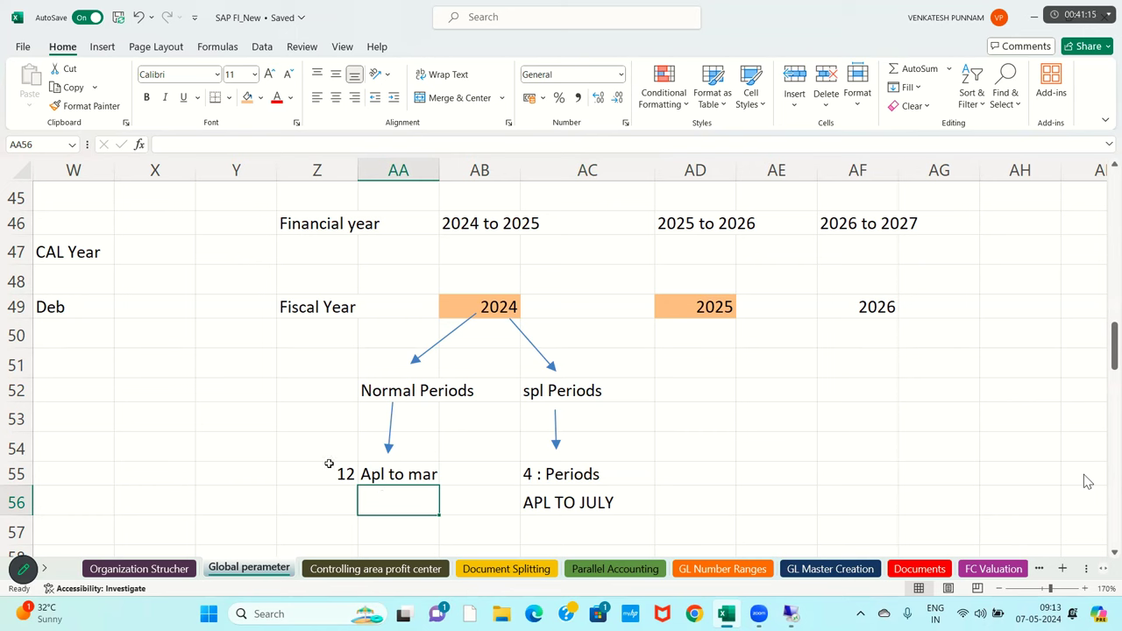
key("Up")
key("Left")
key("Right")
key("Down")
key("Up")
key("Left")
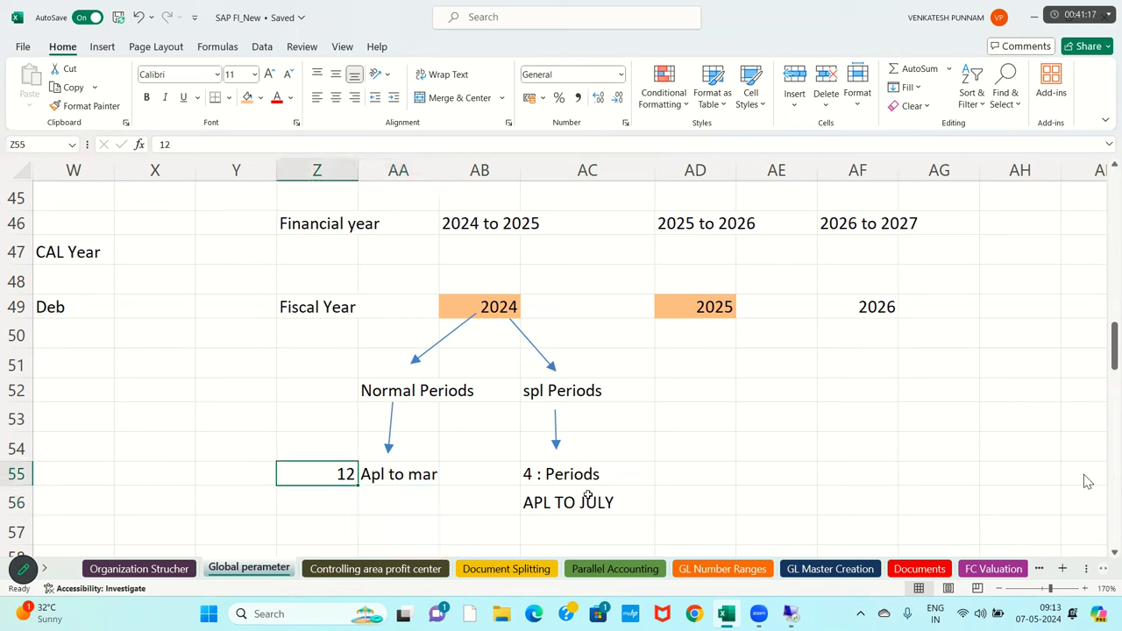
key("shift+Right")
key("shift+Right")
key("shift+Right")
key("shift+Down")
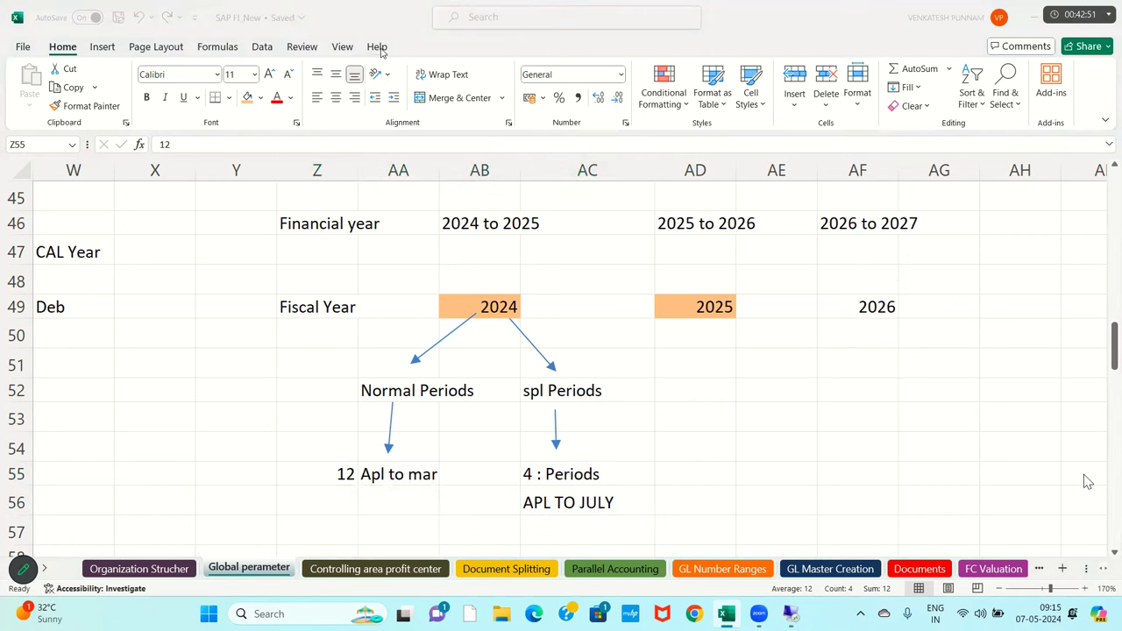
left_click_drag(236, 198, 964, 508)
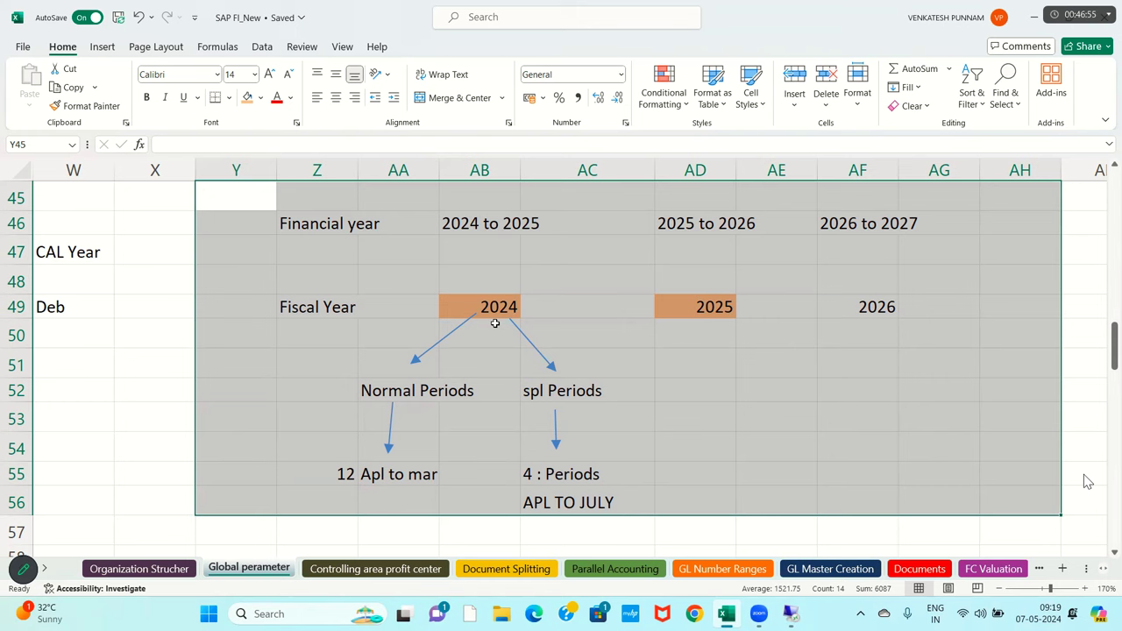
Enter 01 as text in cell Z52, just before the Normal Periods heading.
left_click(255, 335)
left_click(102, 48)
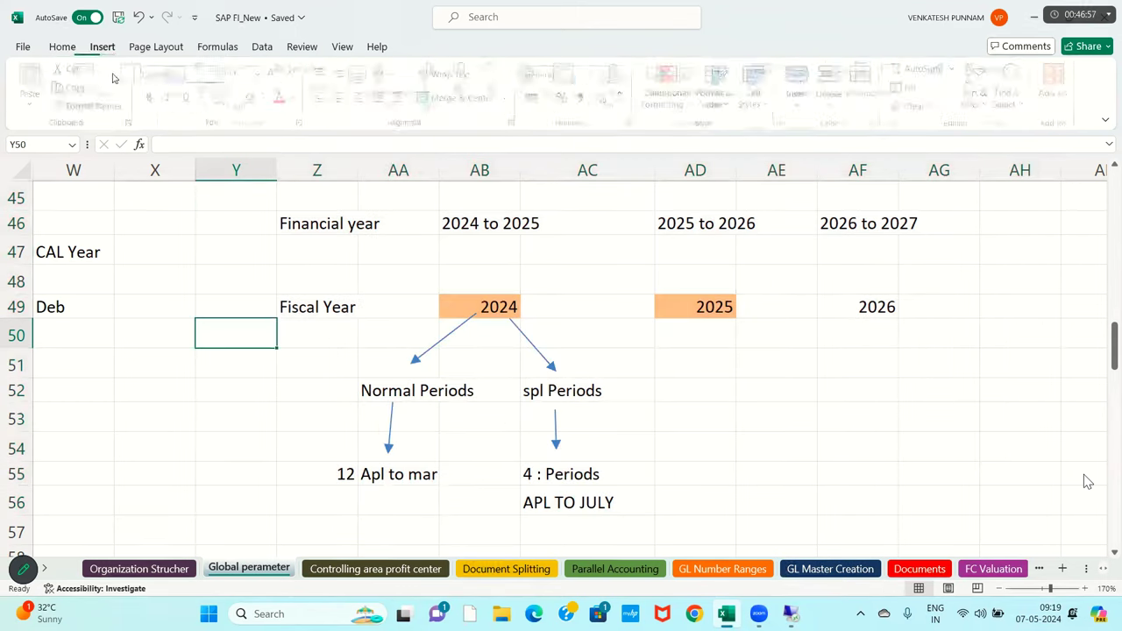
left_click(311, 391)
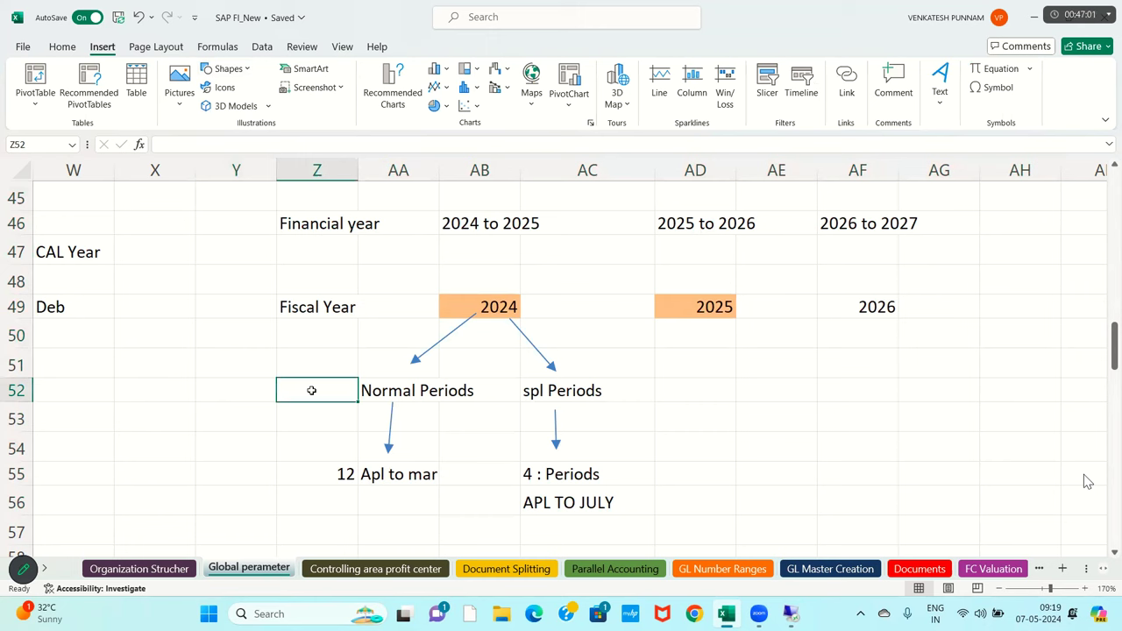
type("'01")
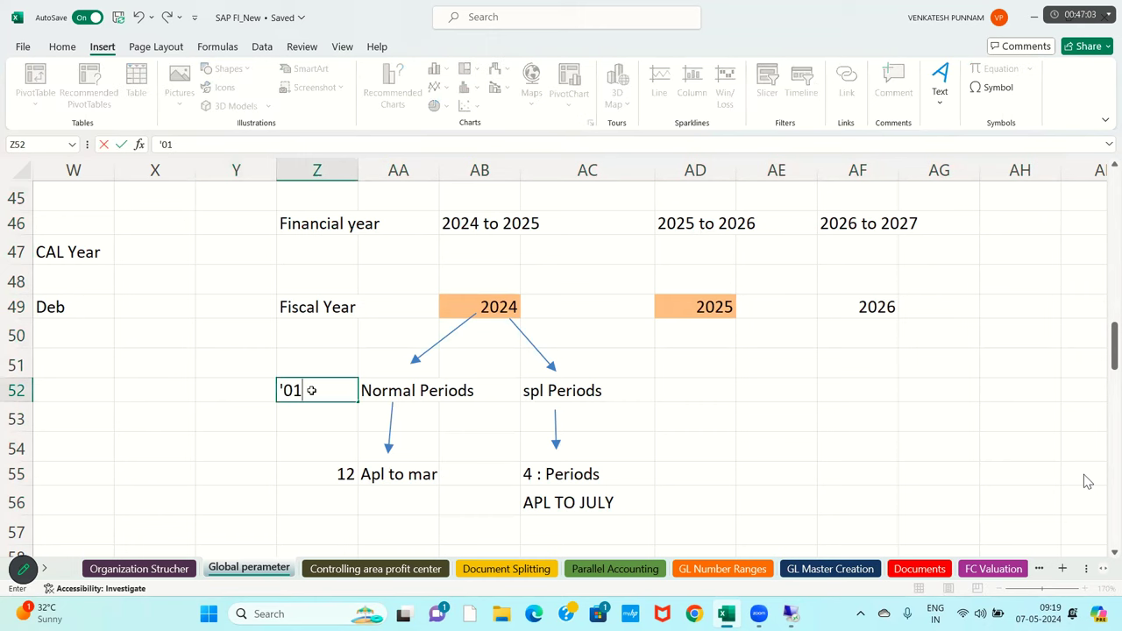
key("Return")
Enter 02 as text in cell AD52, just after the spl Periods heading.
key("Up")
key("Right")
key("Right")
key("Right")
key("Right")
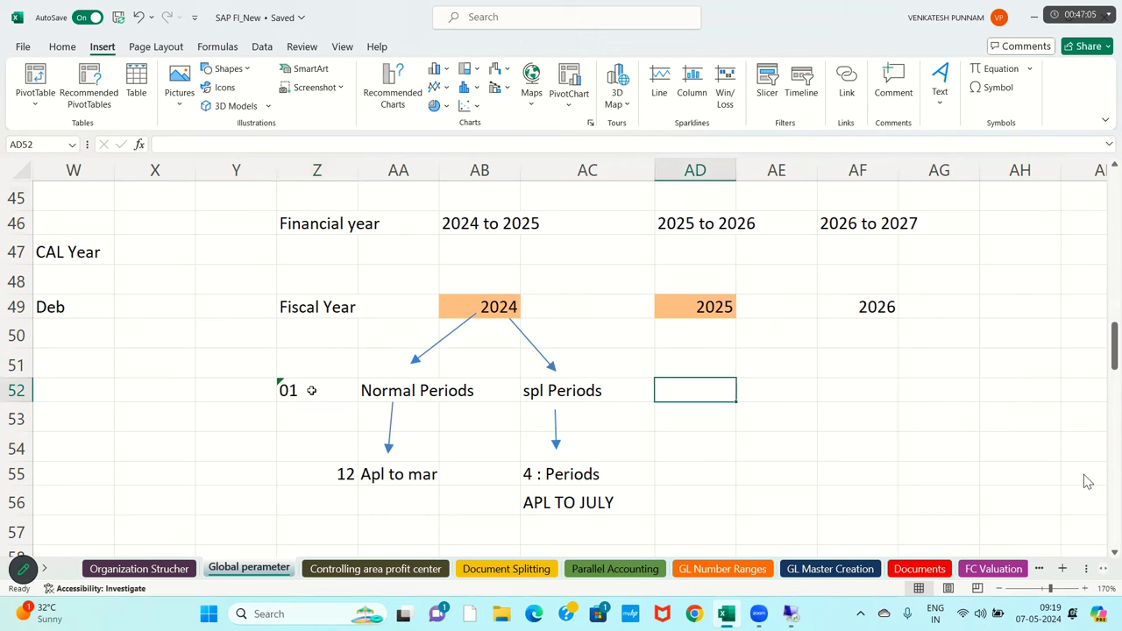
type("'02")
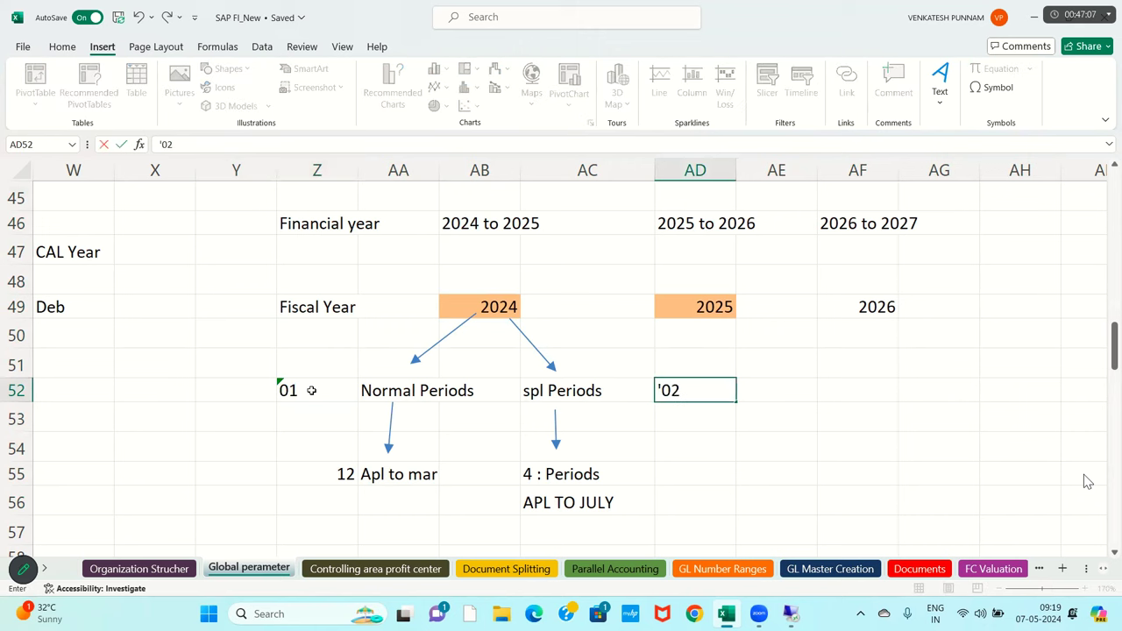
key("Return")
Enter 03 as text in cell AE52, beside the 02 entry.
key("Up")
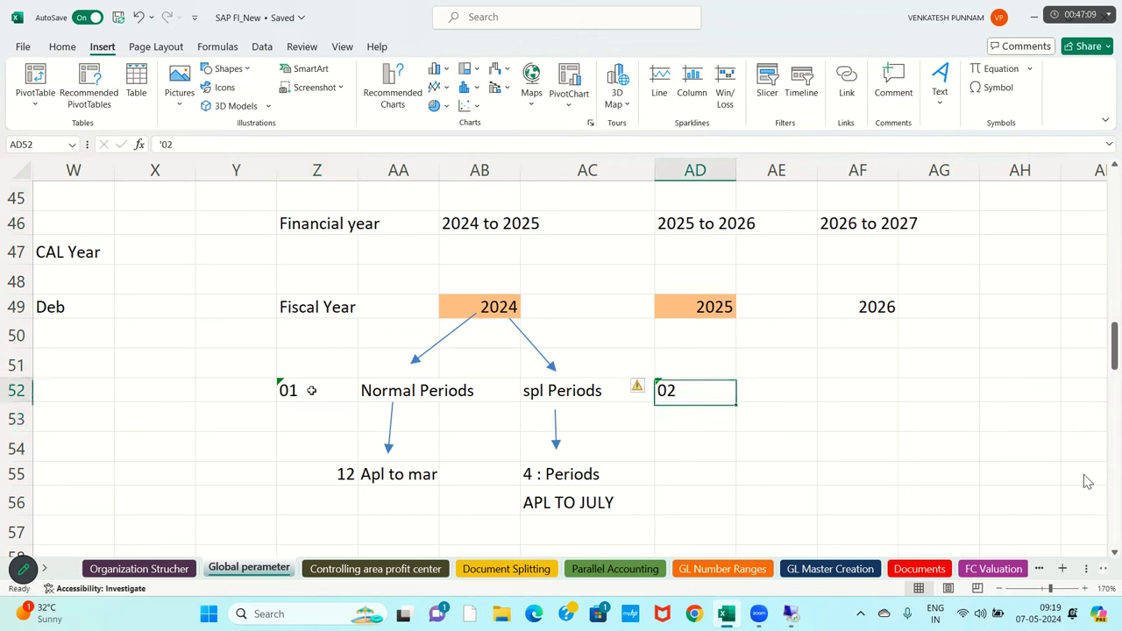
key("Right")
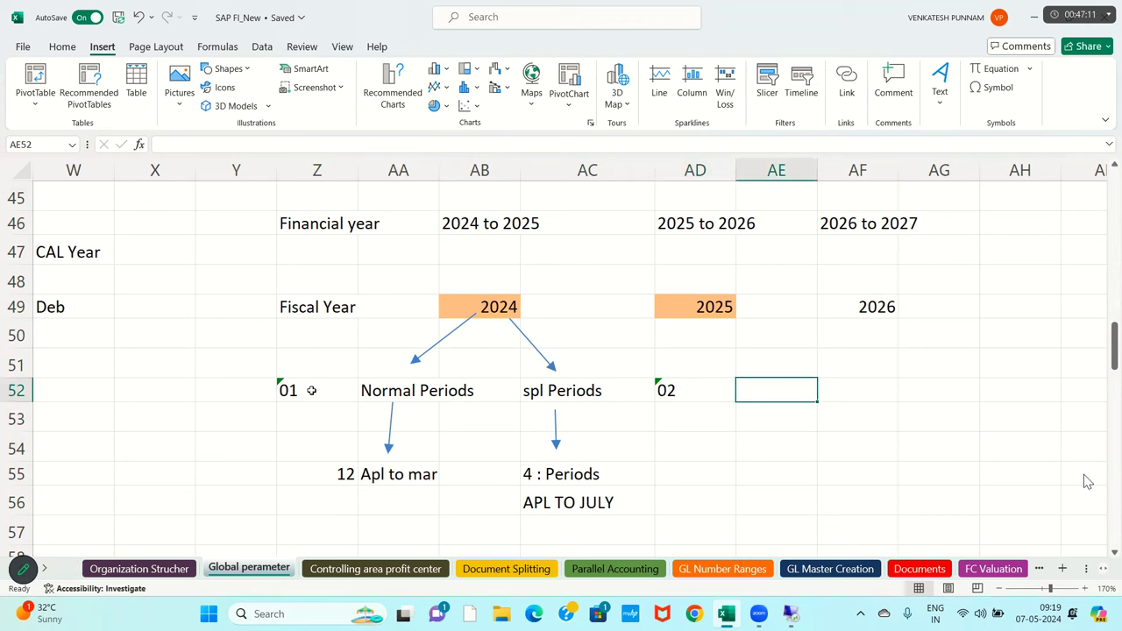
type("'03")
key("Tab")
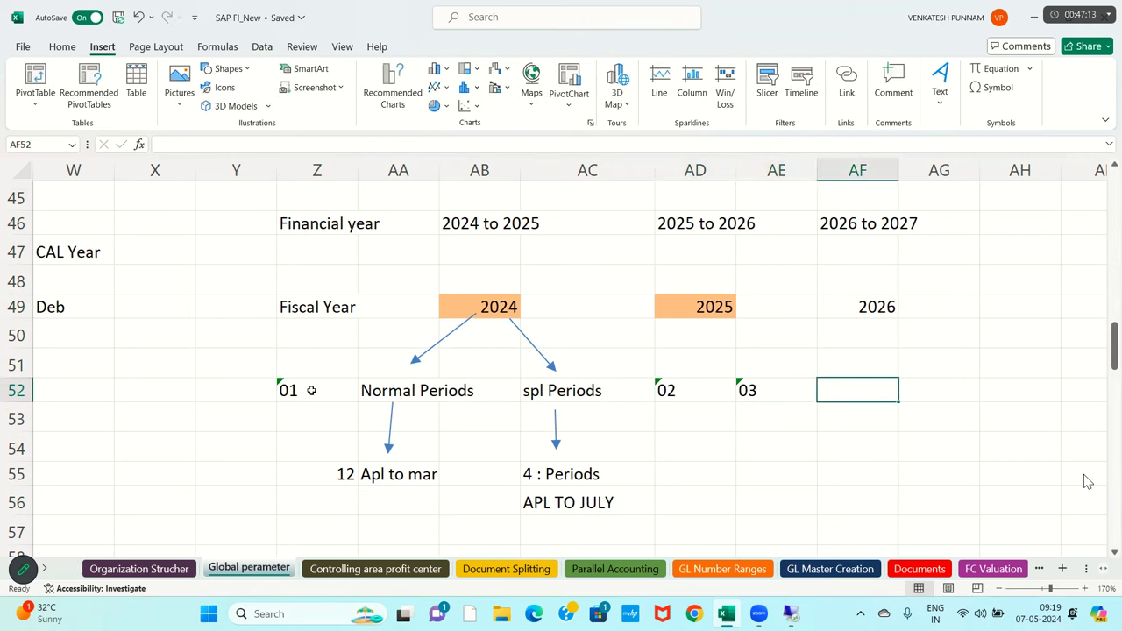
Enter "CO Postings" in cell AF52, beside the 03 entry.
type("COP\\")
key("BackSpace")
key("BackSpace")
type("Post")
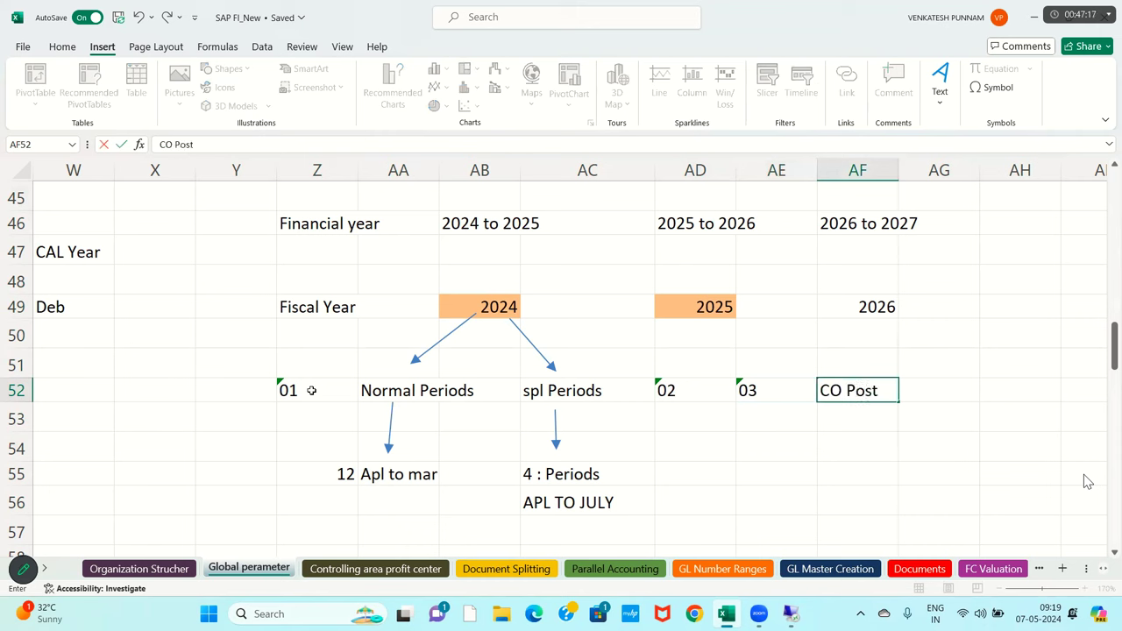
type("ings")
key("Return")
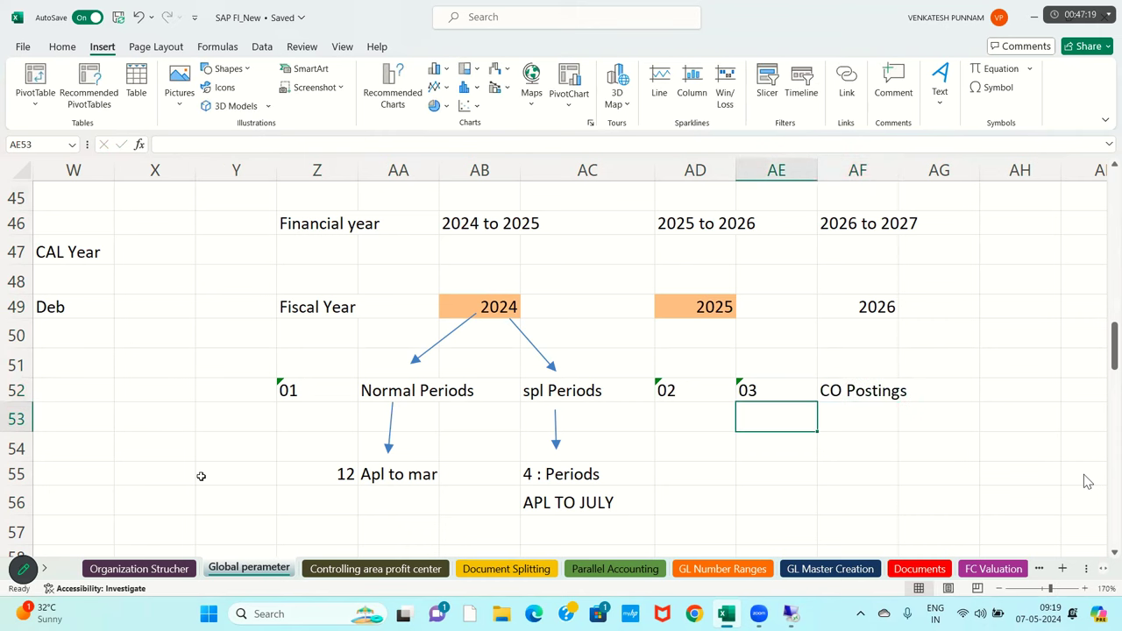
Review the row 52 entries in cells Z52:AF52, covering 01, Normal Periods, spl Periods, 02, 03 and CO Postings.
left_click(418, 391)
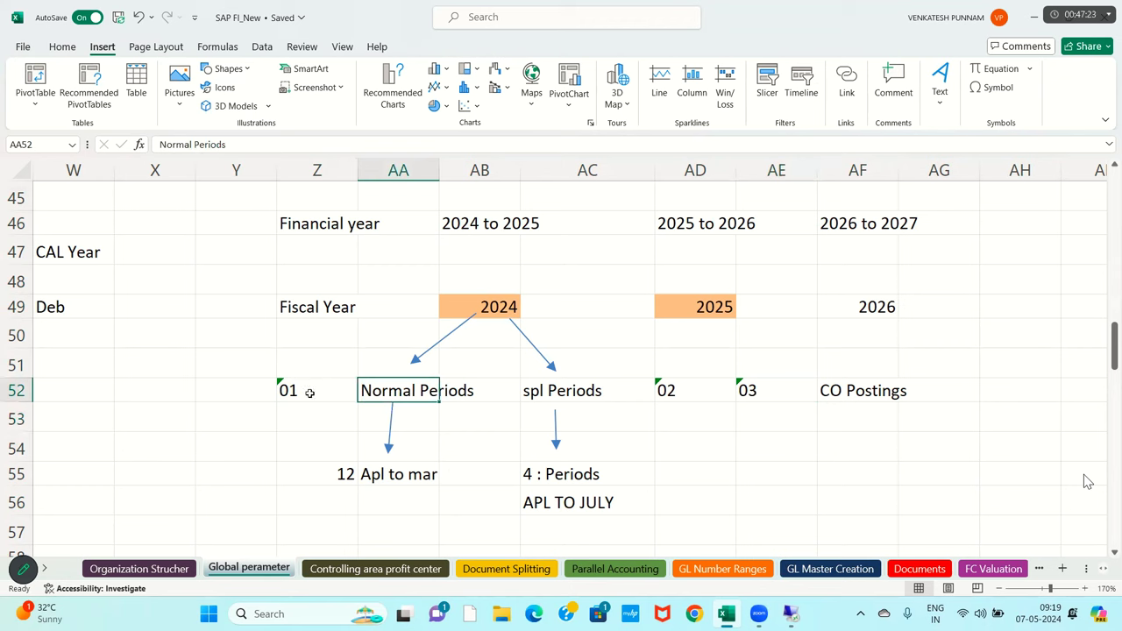
left_click(310, 393)
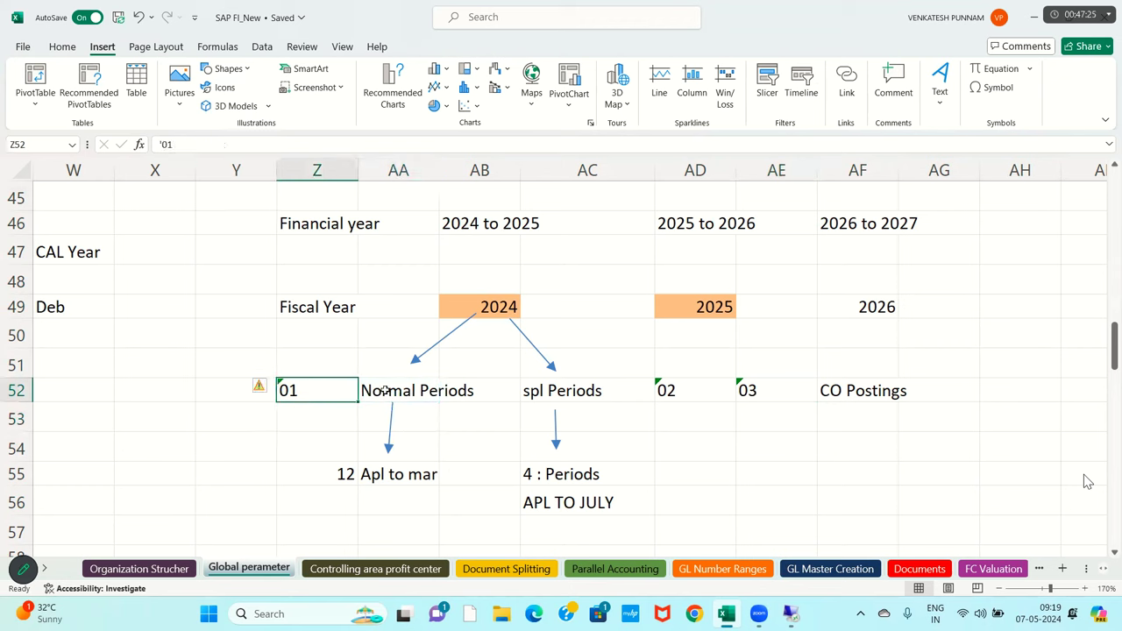
left_click_drag(343, 391, 666, 391)
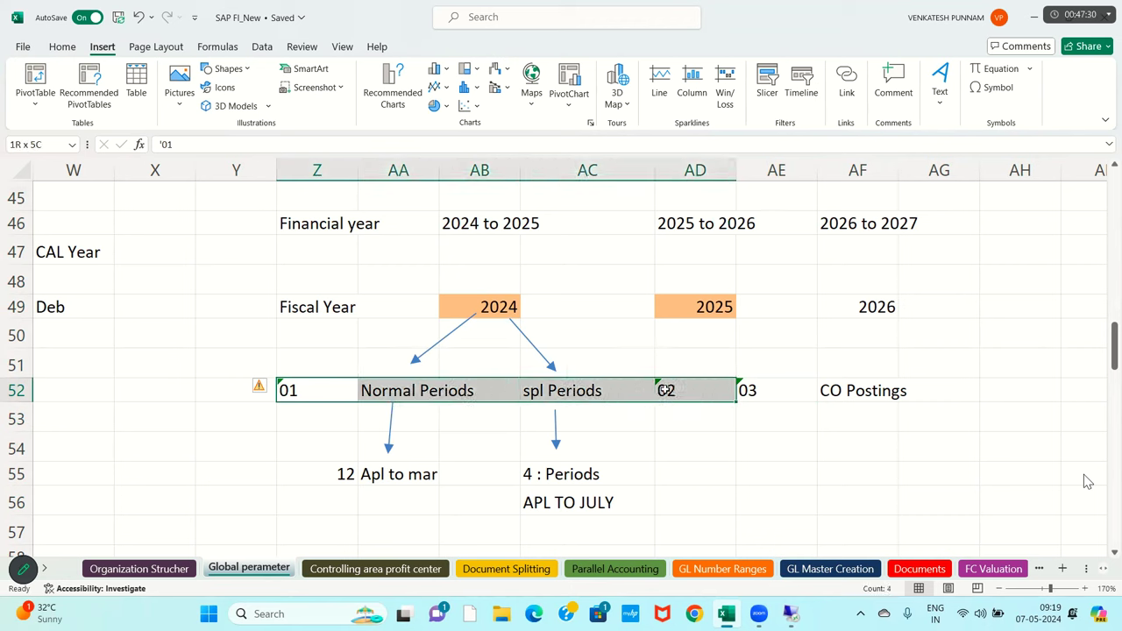
left_click_drag(666, 391, 853, 387)
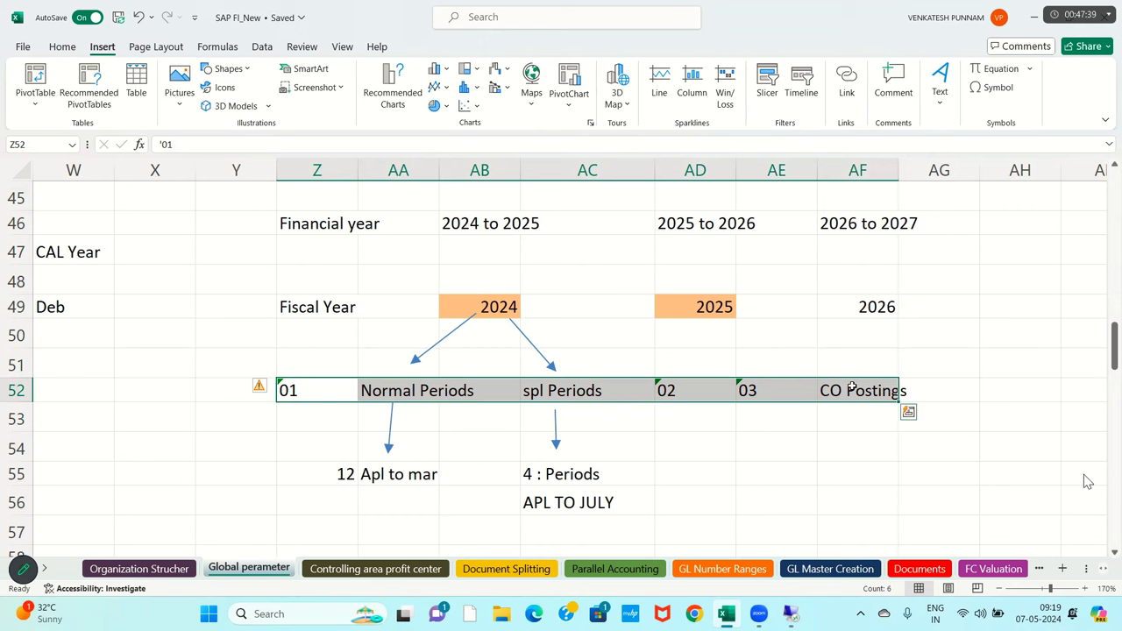
left_click(646, 443)
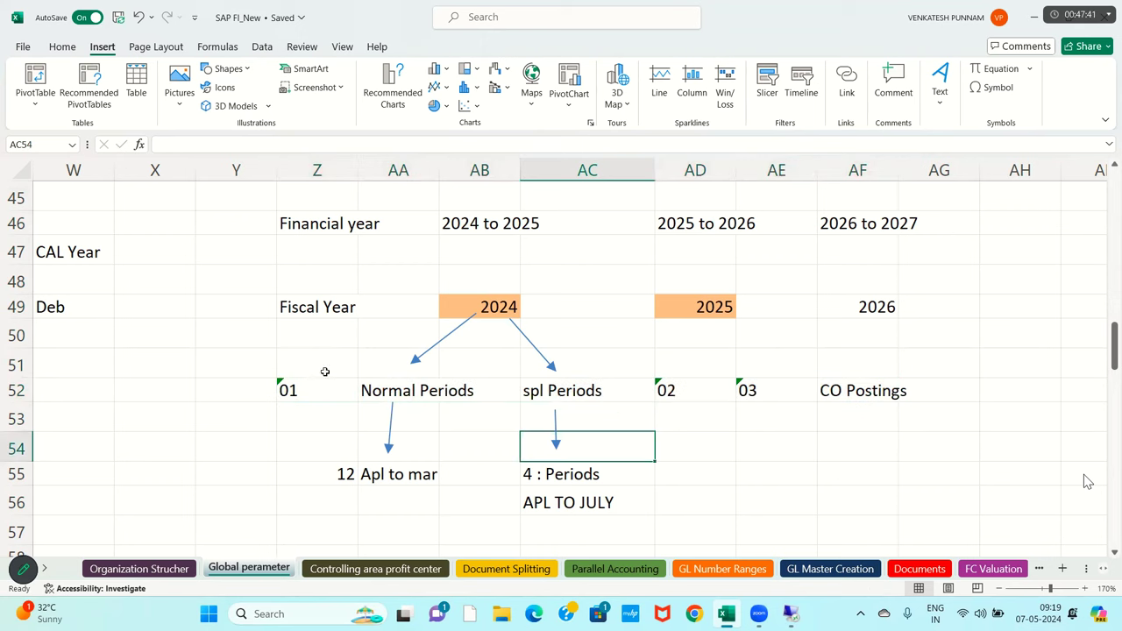
left_click_drag(265, 320, 877, 451)
left_click(754, 501)
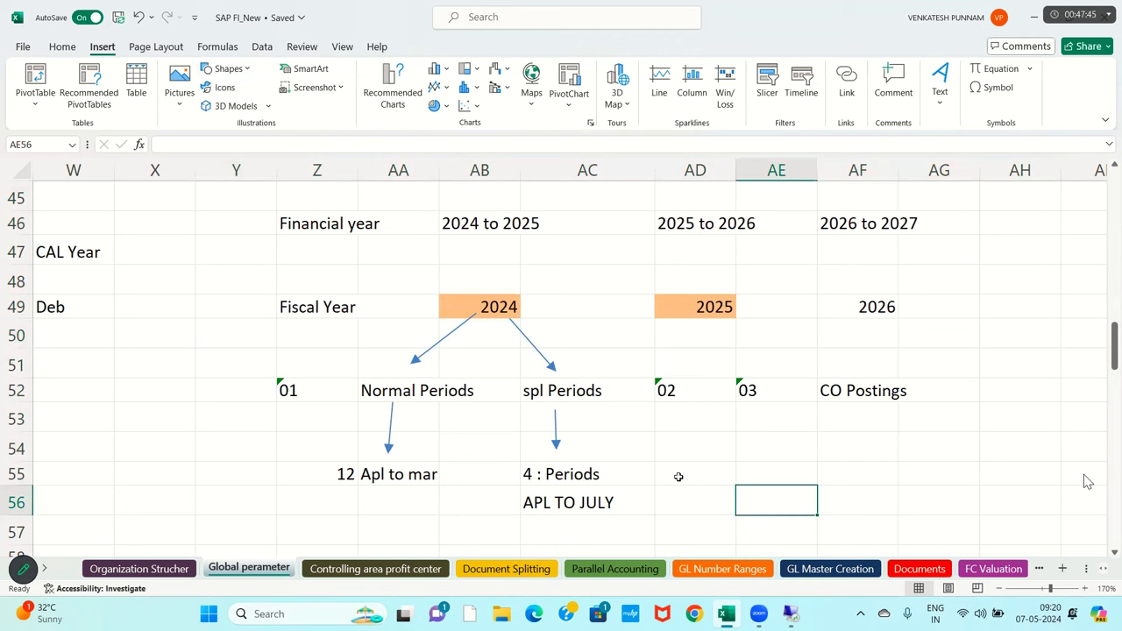
Go back to the configuration list in column A, to the heading 6.Assign Company Code to a Fiscal Year Variant in cell A44.
left_click(224, 370)
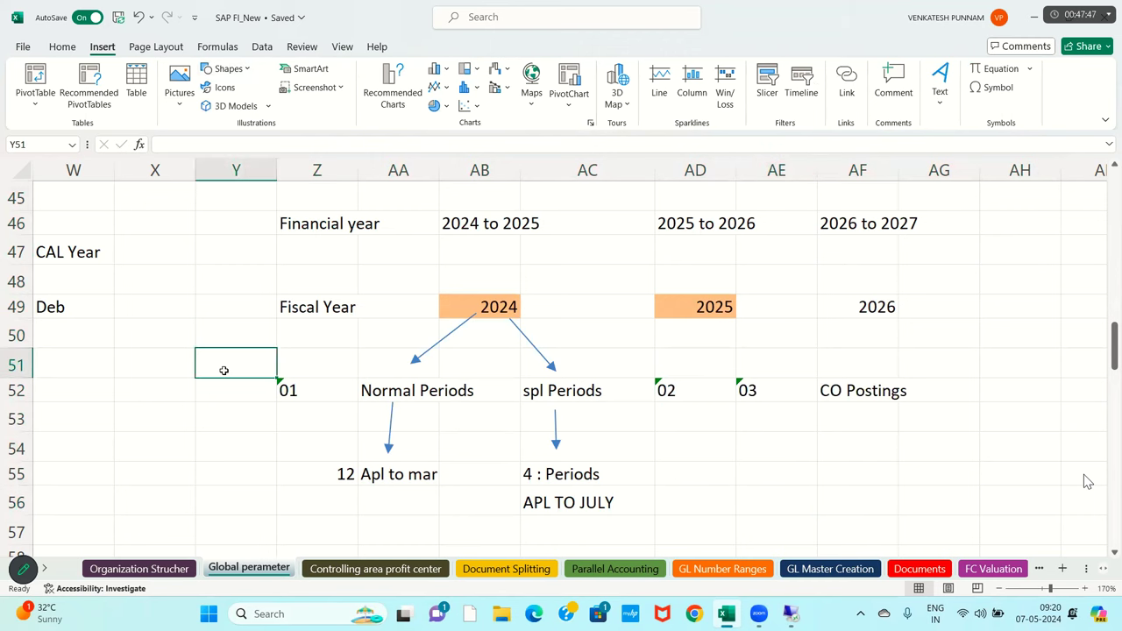
key("Left")
key("Left")
key("Left")
key("Left")
key("Left")
key("Left")
key("Left")
key("Left")
key("Left")
key("Left")
key("Left")
key("Left")
key("Left")
key("Left")
key("Left")
key("Left")
key("Left")
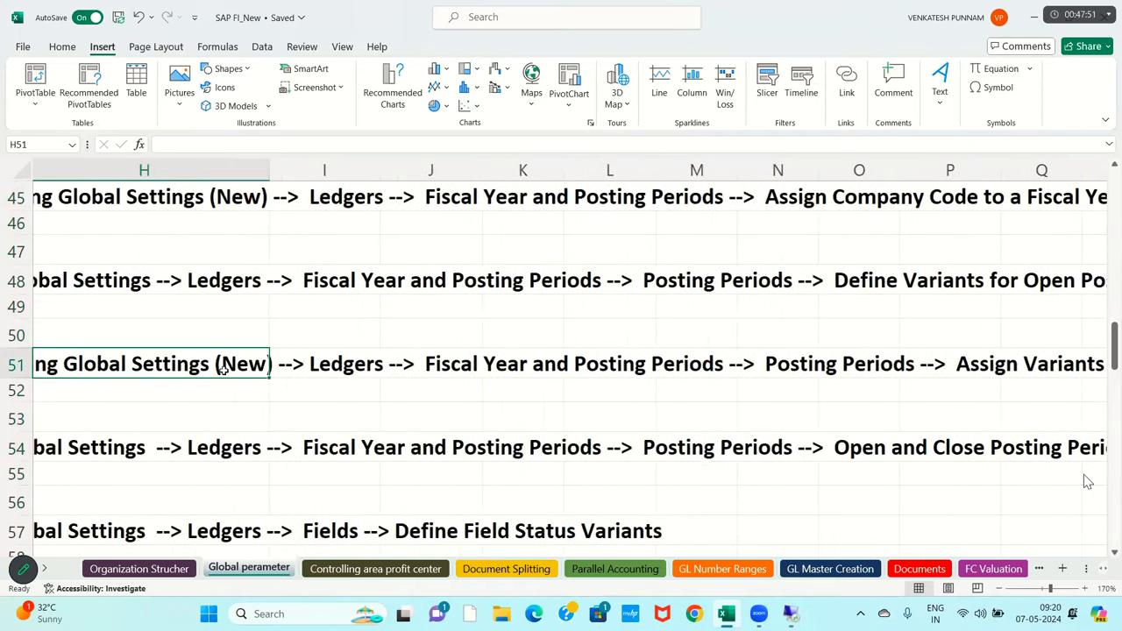
key("Left")
key("Left")
key("Left")
key("Left")
key("Left")
key("Left")
key("Left")
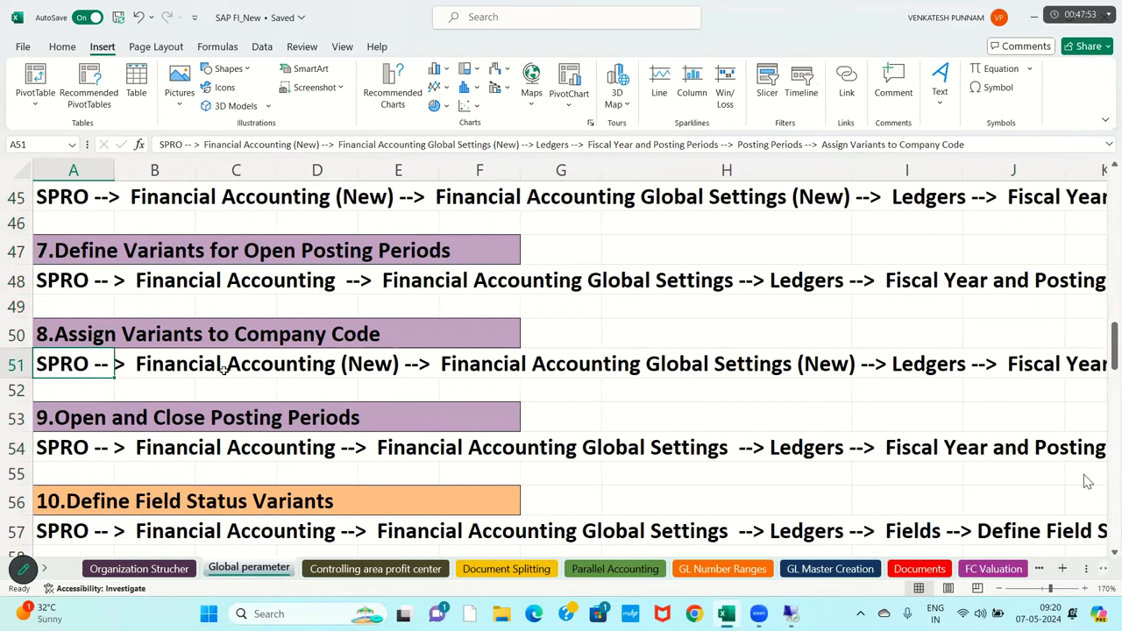
key("Up")
key("Up")
key("Up")
key("Up")
key("Up")
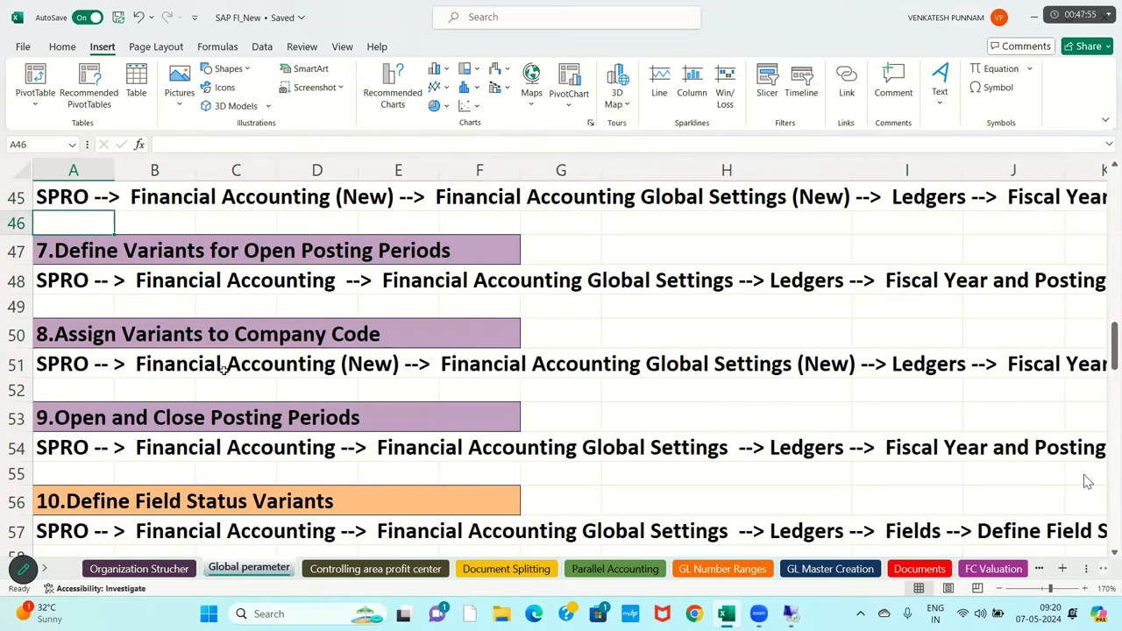
key("Up")
key("Up")
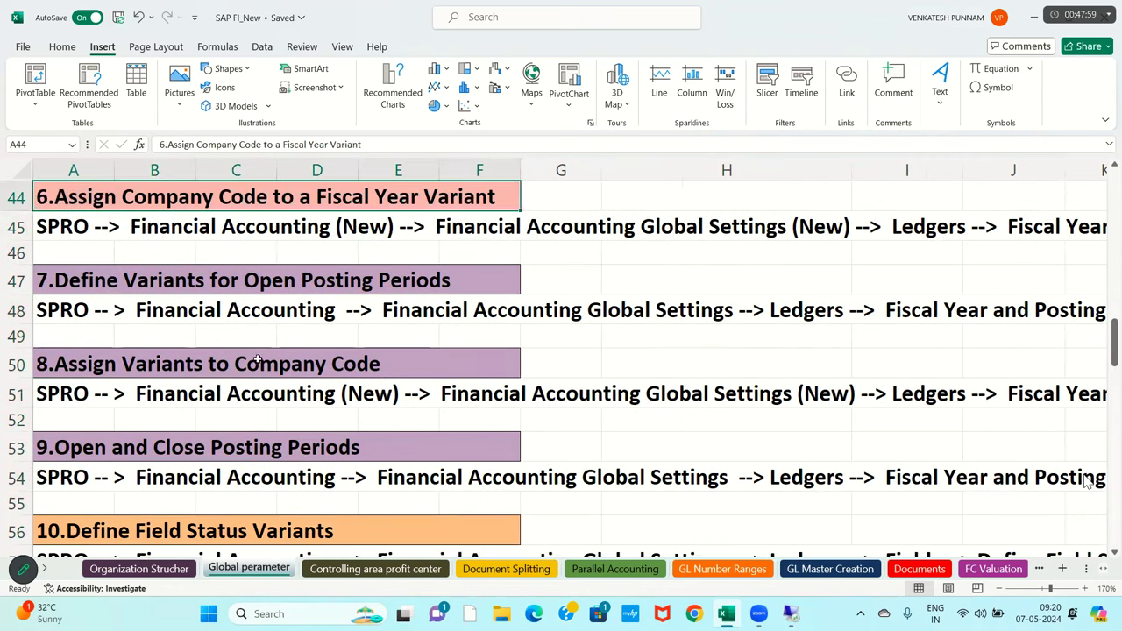
Examine the fiscal year variant headings 5 and 6, and select 5.Maintain Fiscal Year Variant with its SPRO path in cells A41:E42.
scroll(258, 360, "up", 2)
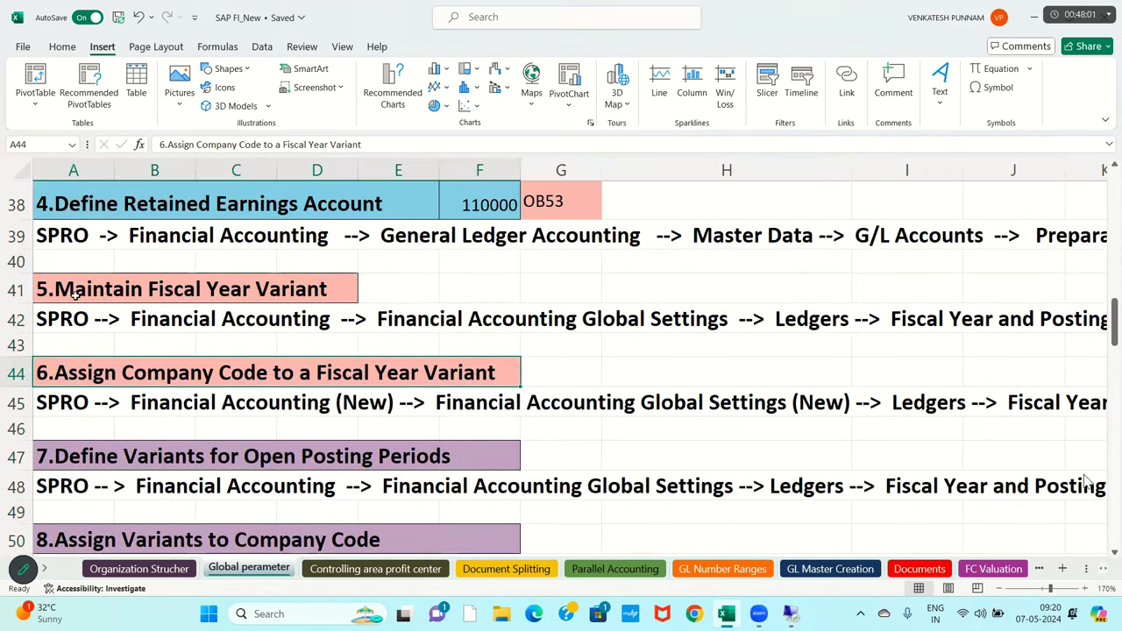
left_click(75, 295)
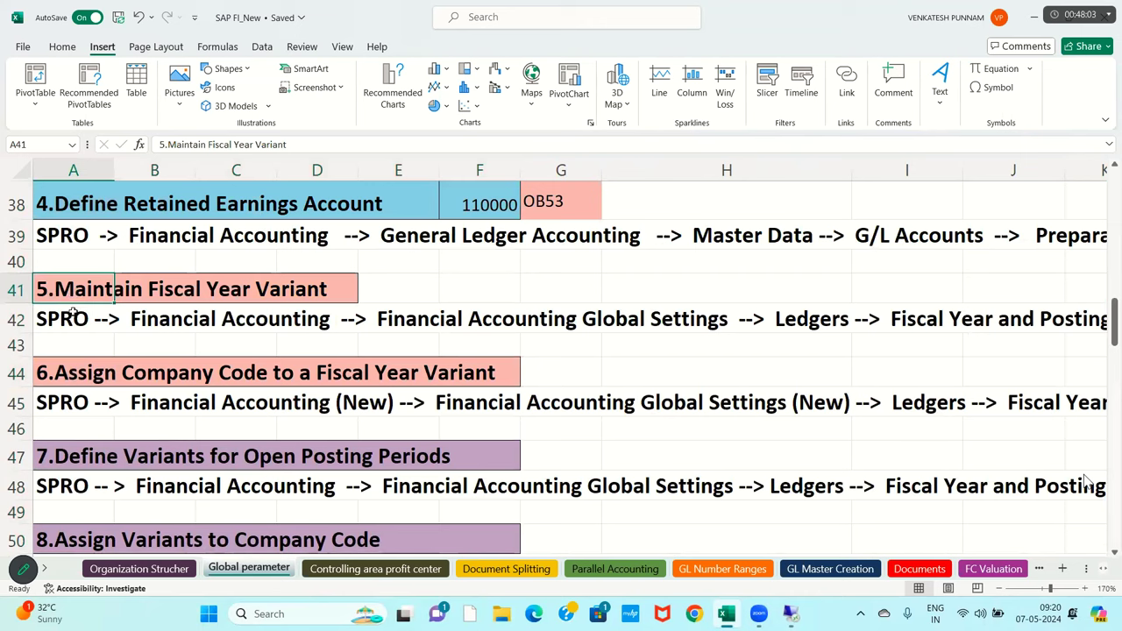
left_click(78, 371)
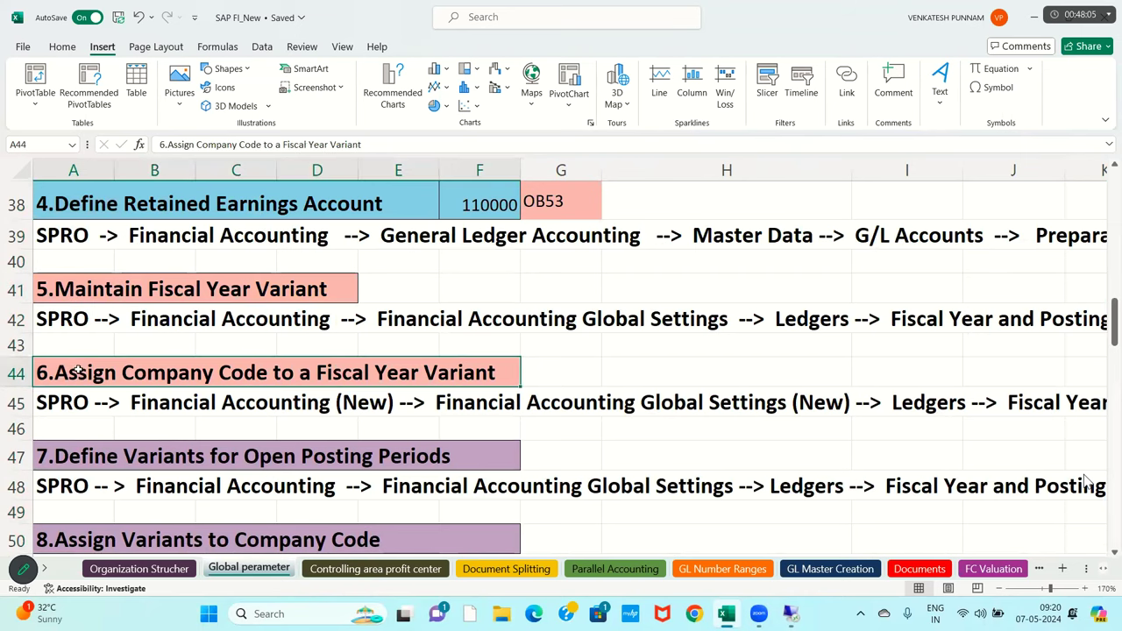
left_click(80, 298)
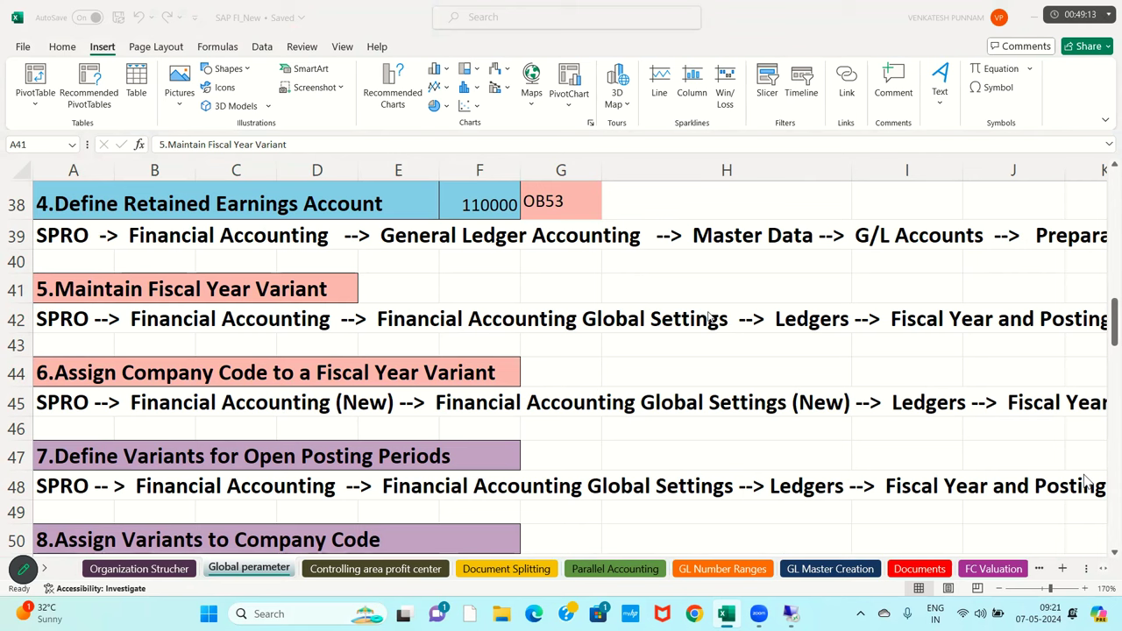
left_click(458, 345)
left_click(102, 343)
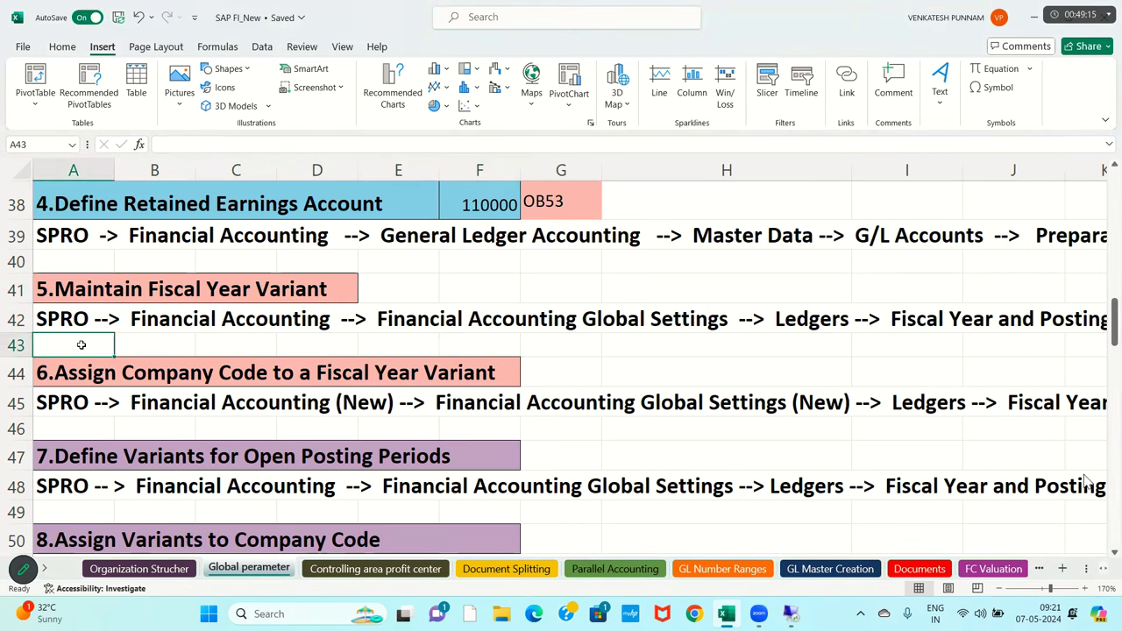
left_click(298, 344)
key("Left")
key("Left")
key("Left")
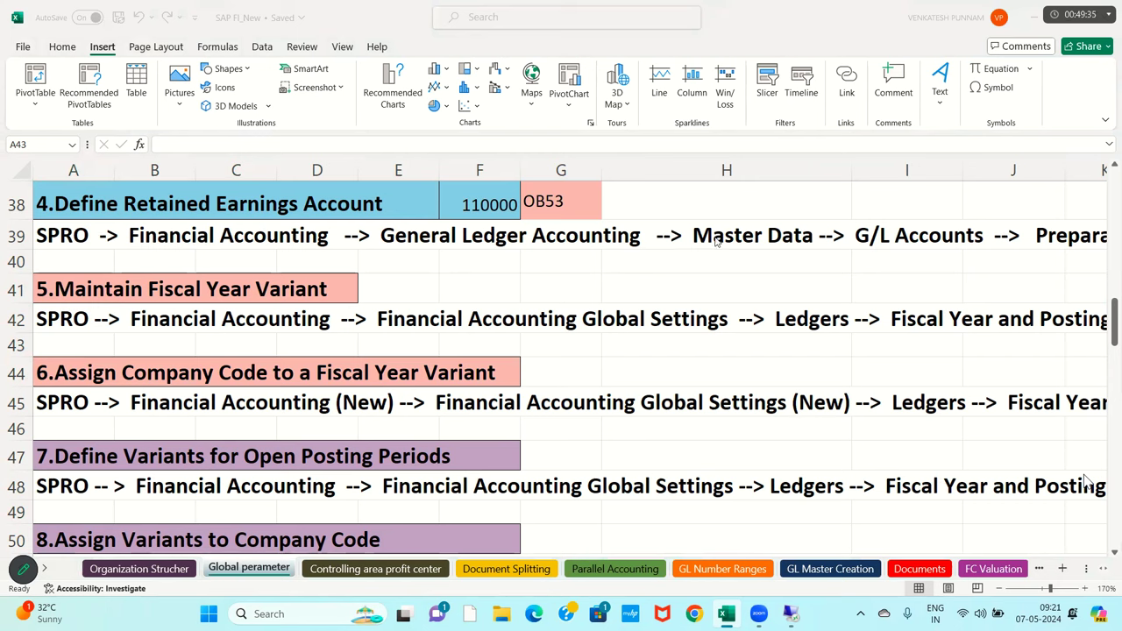
left_click(262, 344)
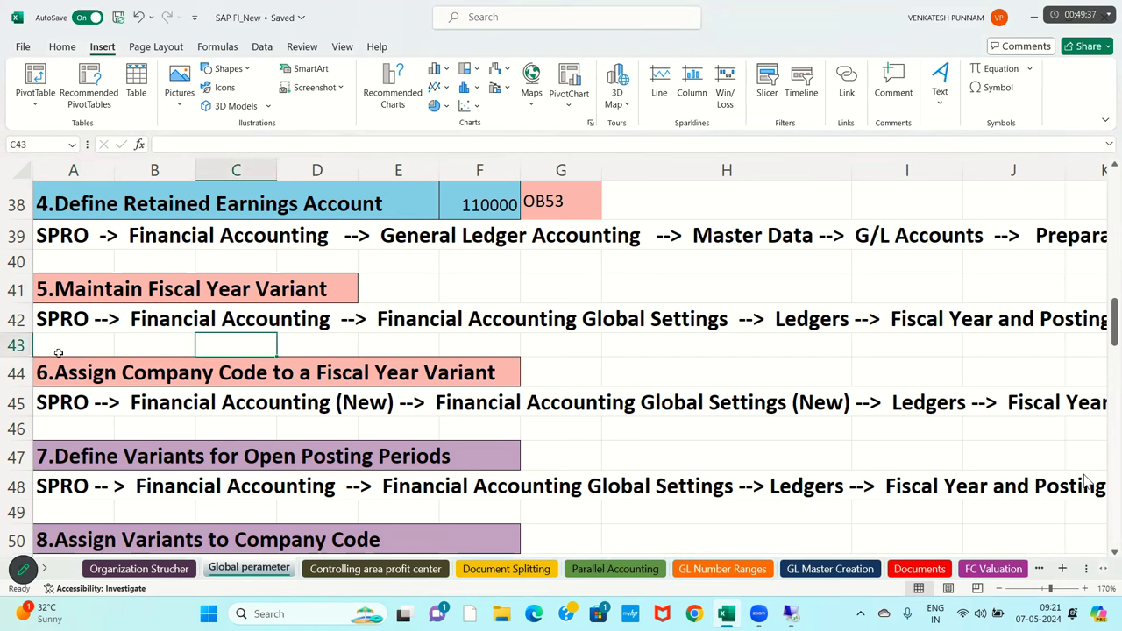
left_click(141, 349)
left_click(55, 320)
left_click(147, 352)
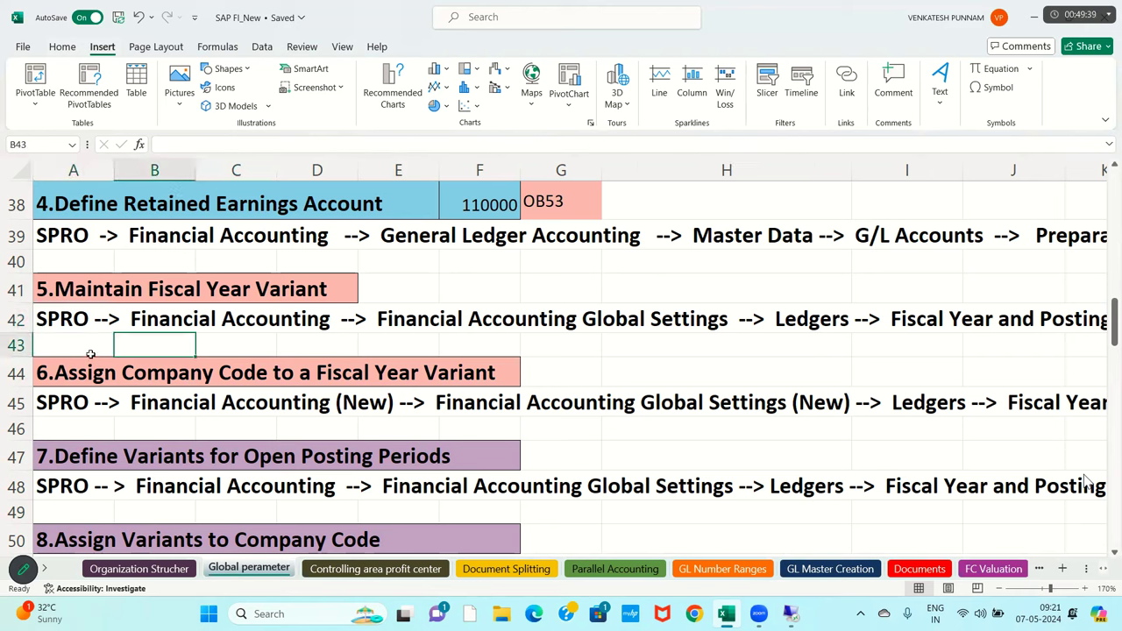
left_click_drag(71, 297, 381, 317)
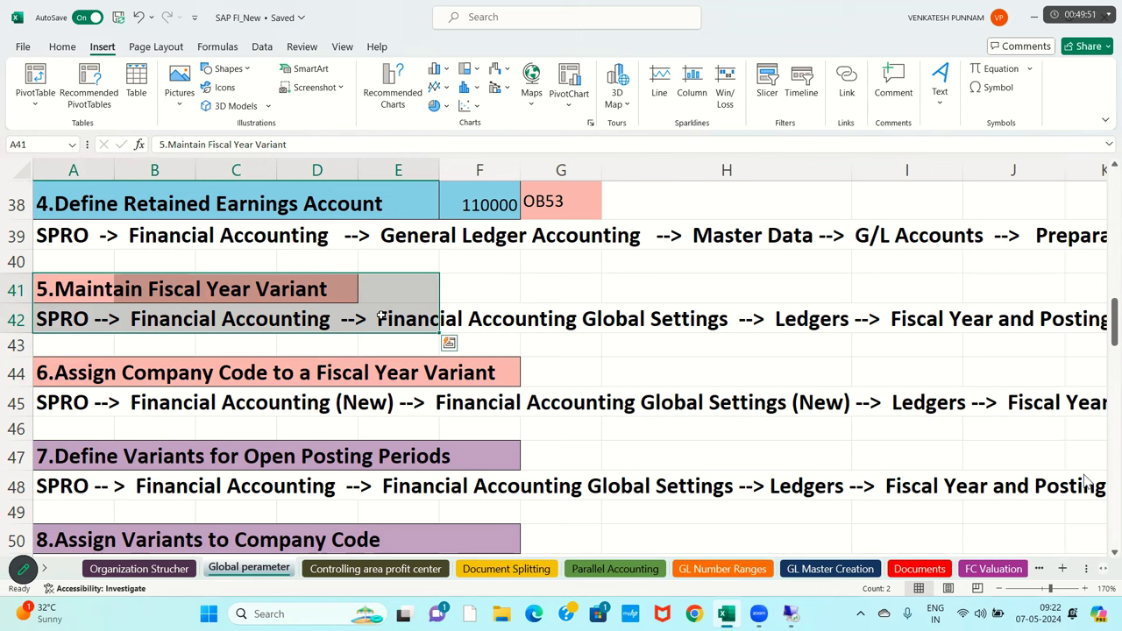
Examine the full SPRO path of 5.Maintain Fiscal Year Variant in row 42, from SPRO through to its last node.
left_click(85, 343)
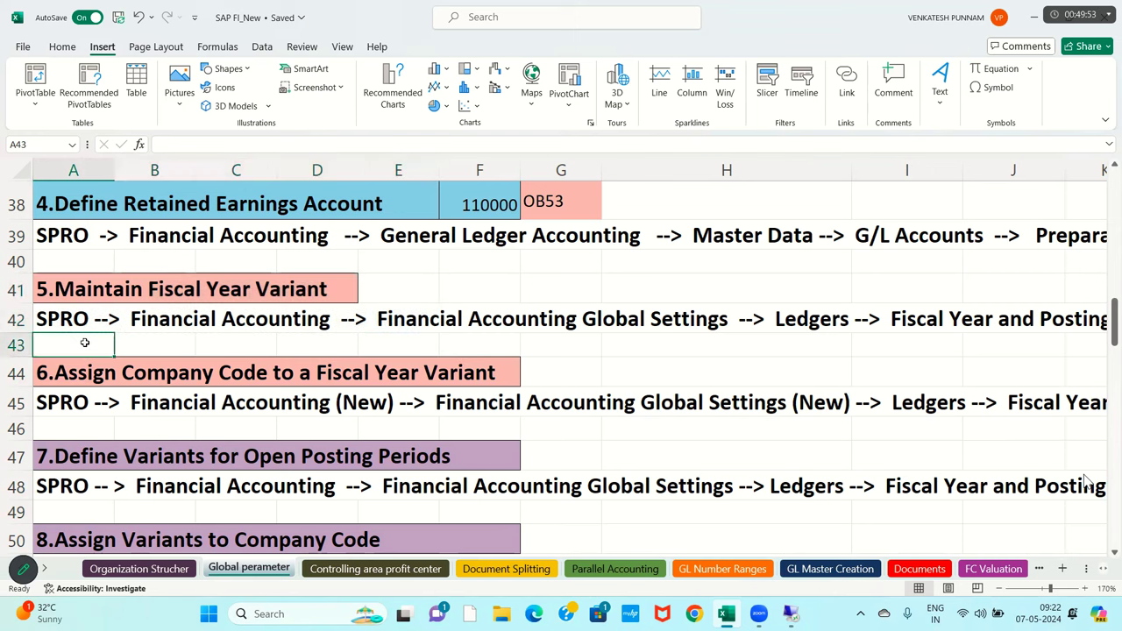
left_click(177, 349)
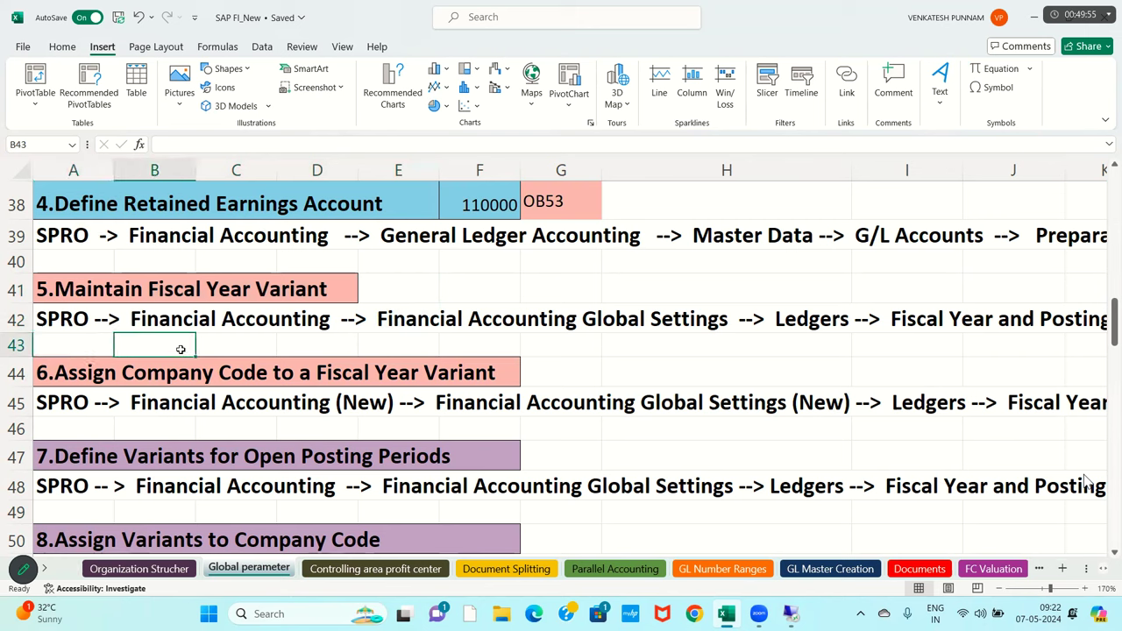
left_click(402, 341)
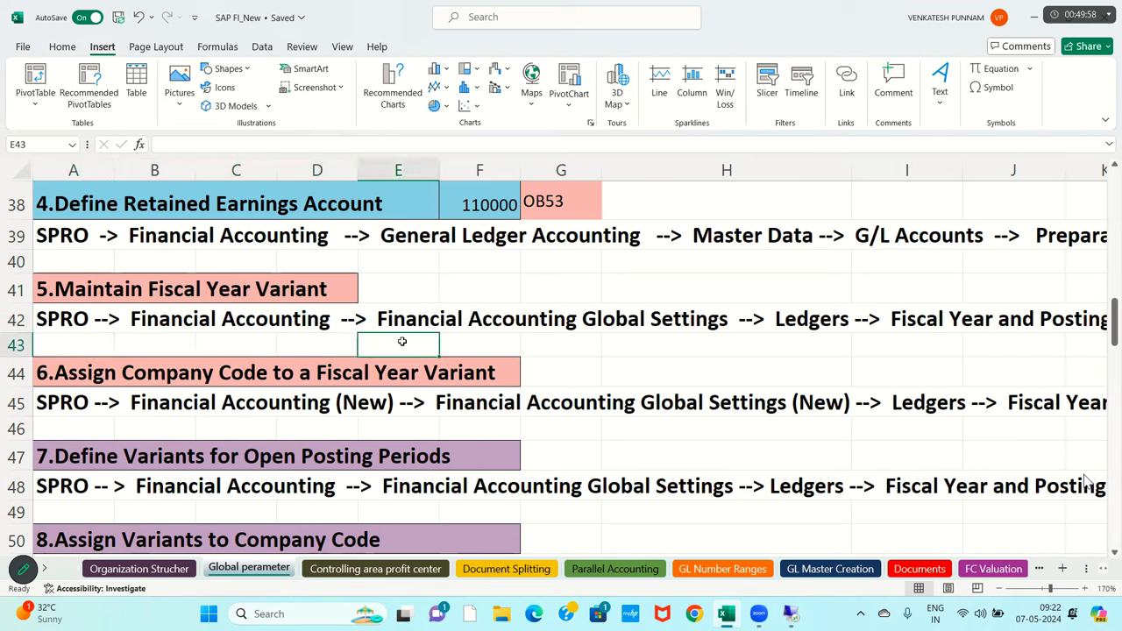
left_click(808, 339)
left_click(918, 343)
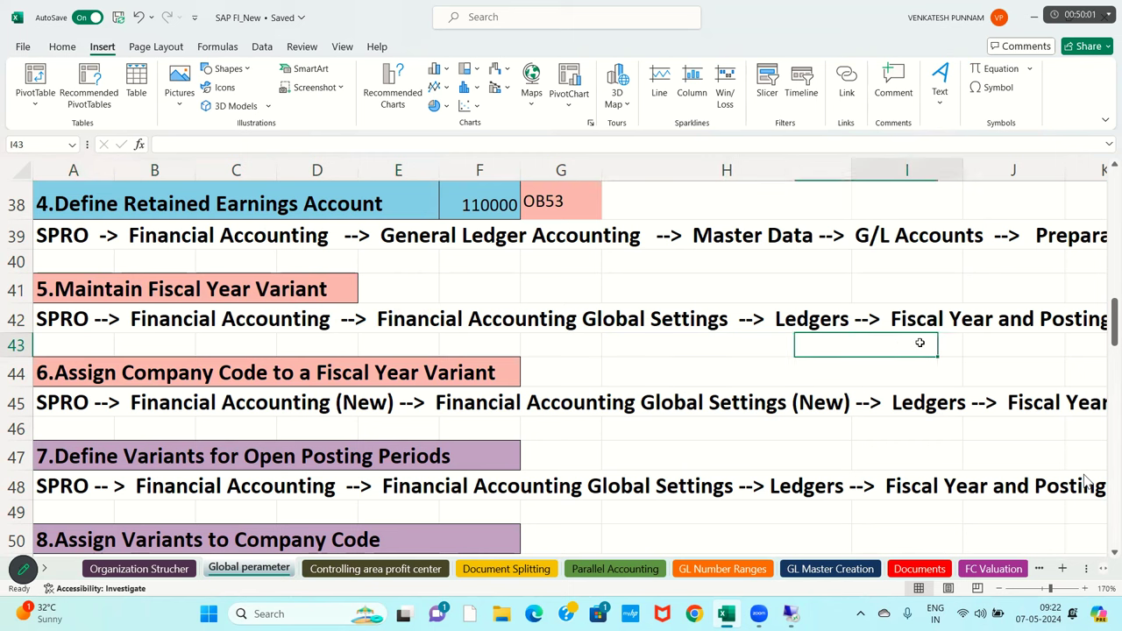
key("Right")
key("Right")
key("Right")
key("Right")
key("Right")
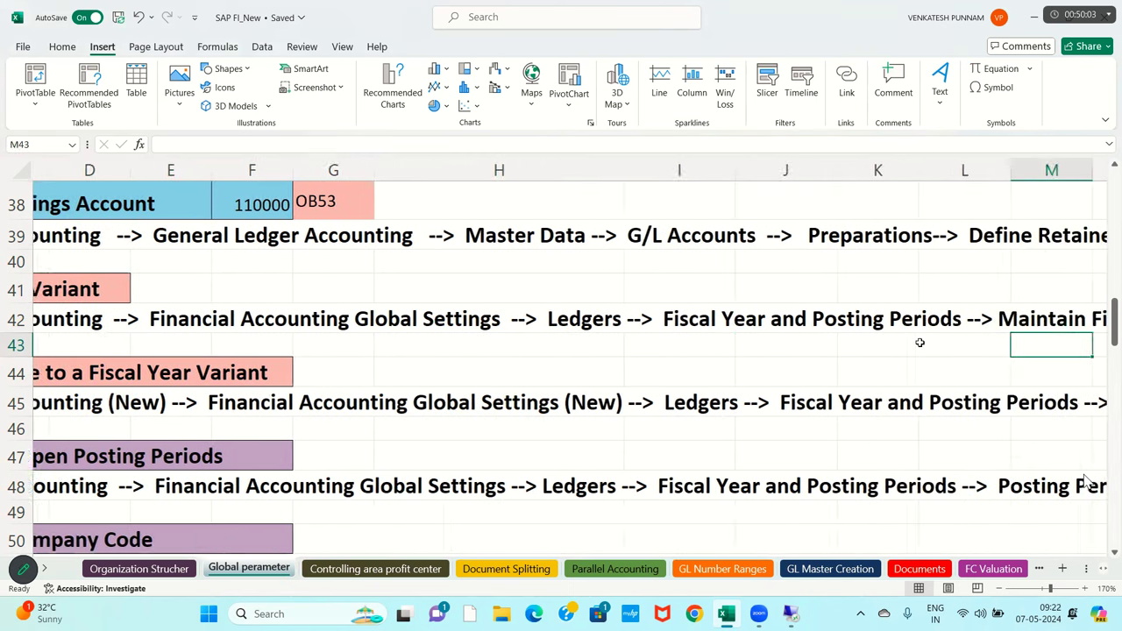
key("Right")
key("Right")
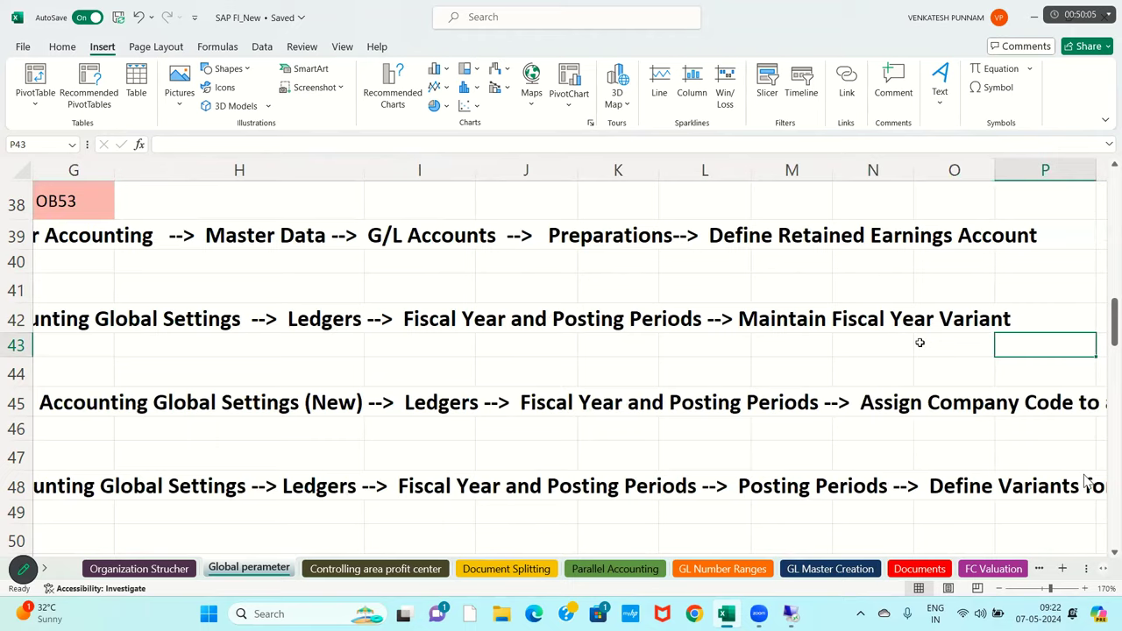
key("Left")
key("Left")
key("Left")
key("Left")
key("Left")
key("Left")
key("Left")
key("Left")
key("Left")
key("Left")
key("Left")
key("Left")
key("Left")
key("Left")
key("Left")
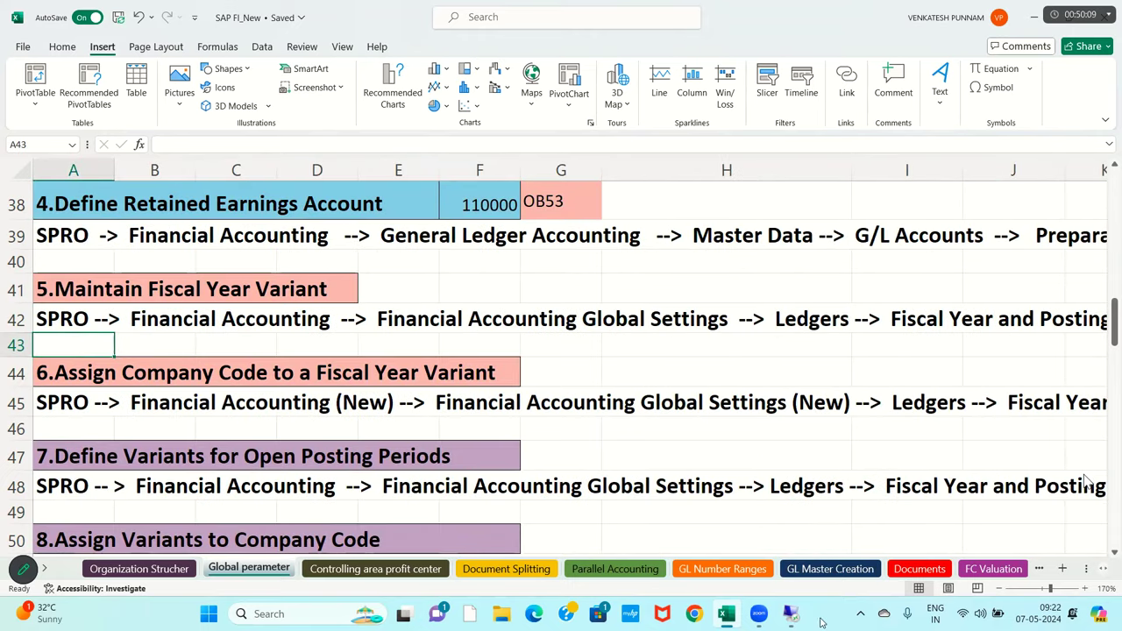
Switch to the SAP session and leave the Automatic Posts configuration, going back to the SAP Easy Access screen.
left_click(792, 615)
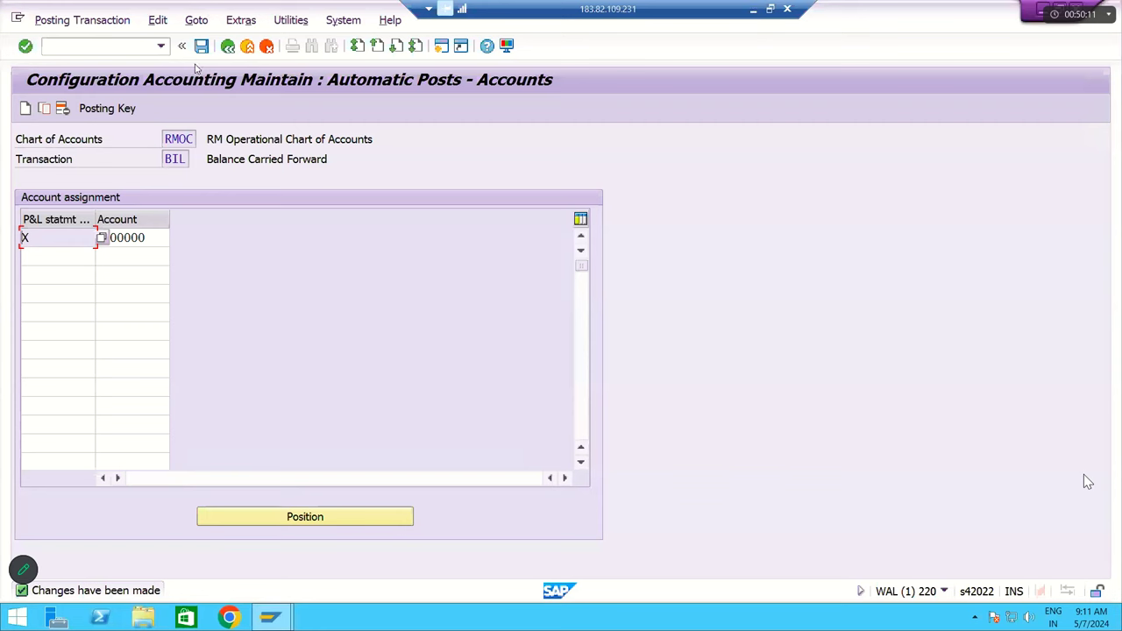
key("F3")
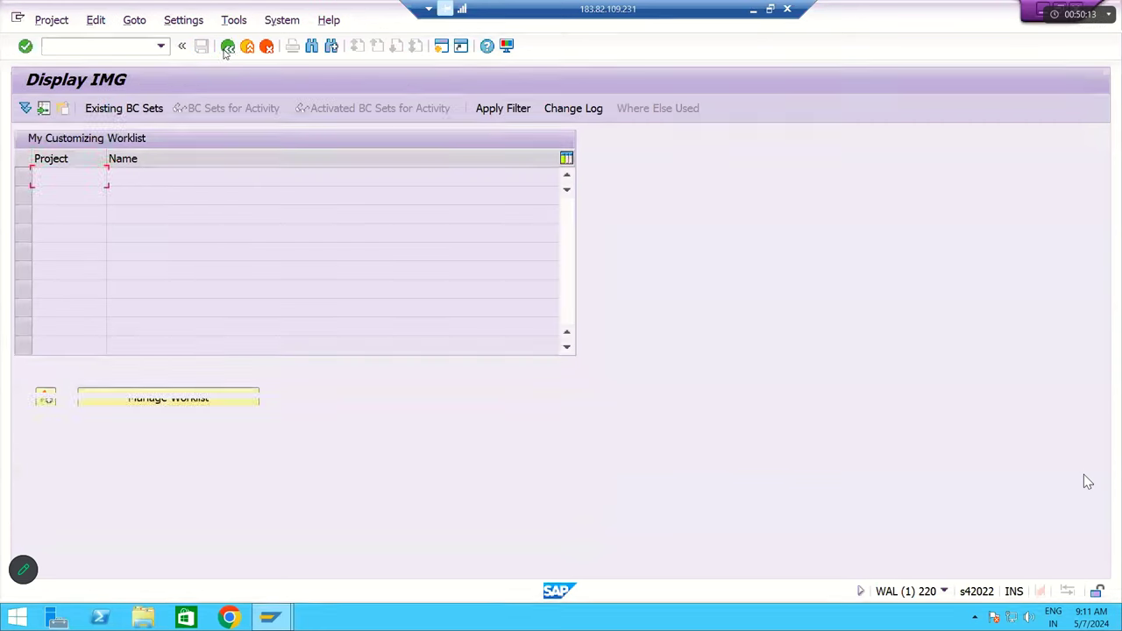
left_click(226, 48)
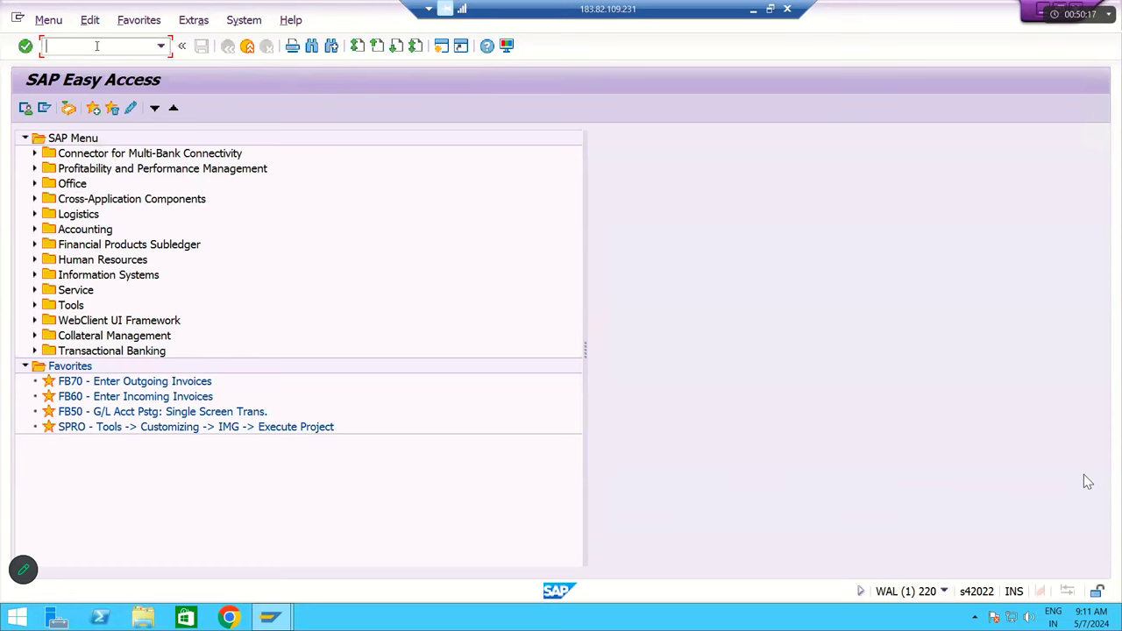
Run transaction SPRO and open the SAP Customizing Implementation Guide structure.
type("SPRO")
key("Return")
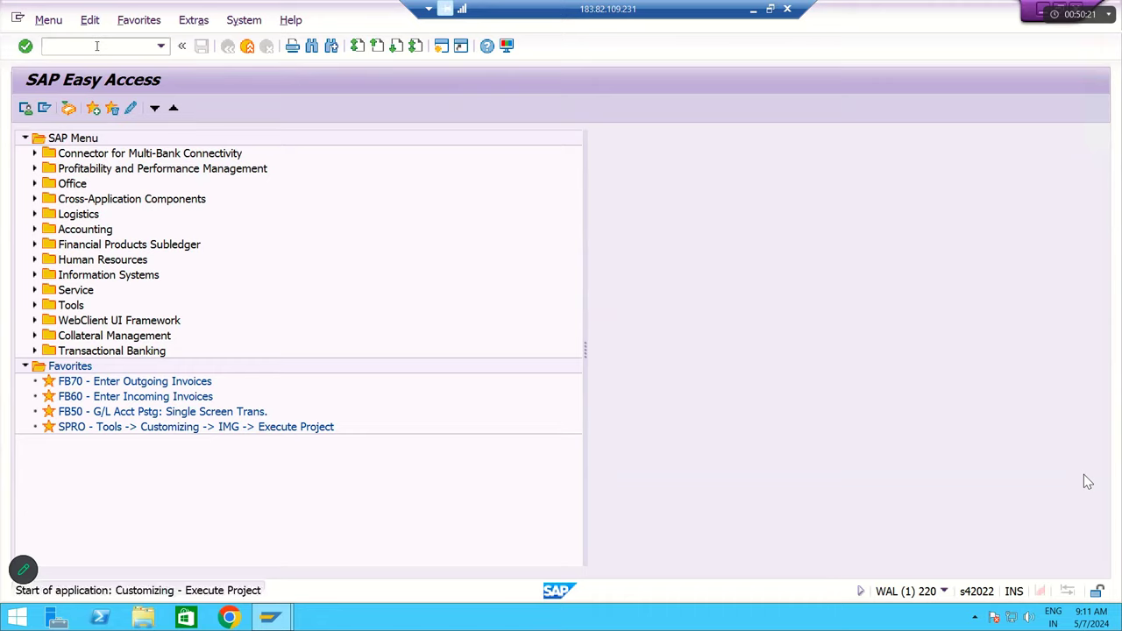
left_click(121, 108)
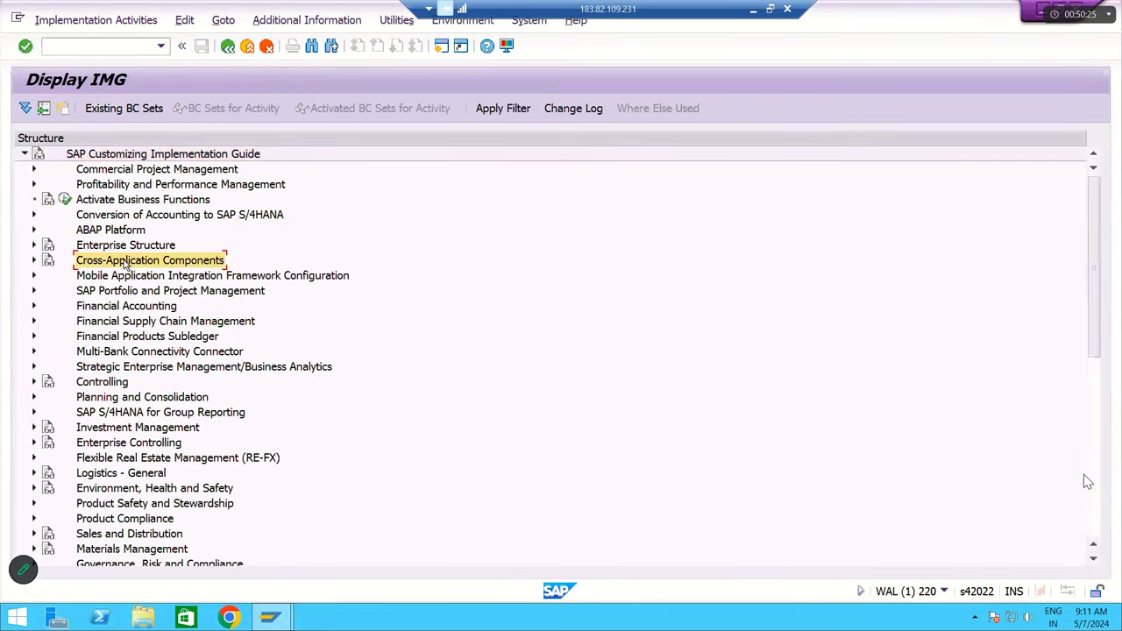
Expand Financial Accounting, Financial Accounting Global Settings, Ledgers, and Fiscal Year and Posting Periods in the IMG structure.
key("Right")
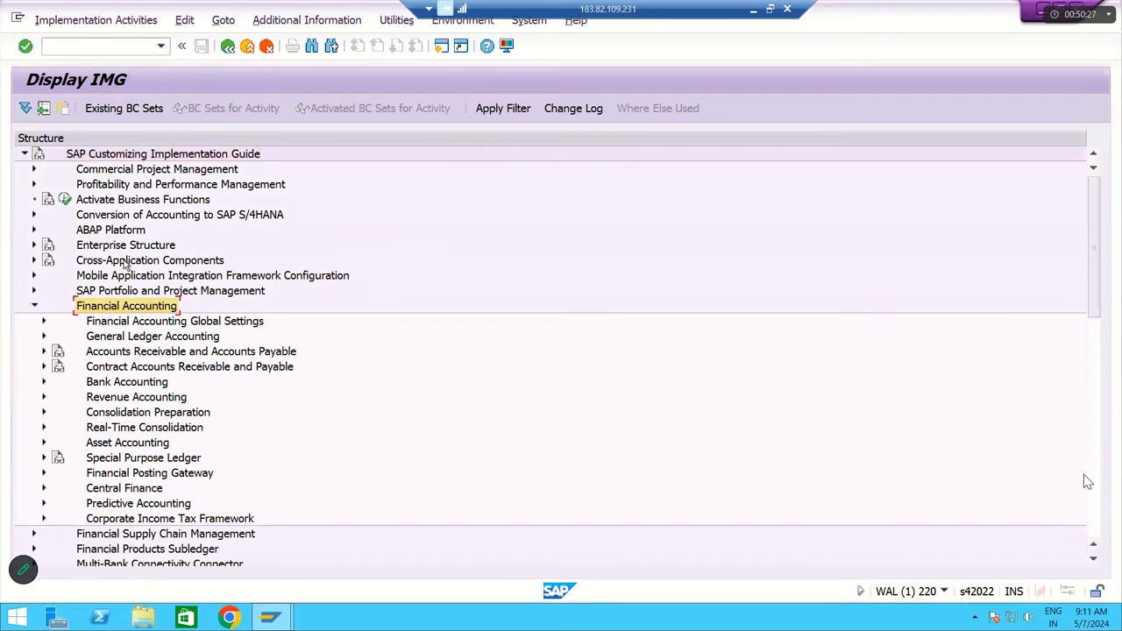
key("Down")
key("Right")
key("Down")
key("Down")
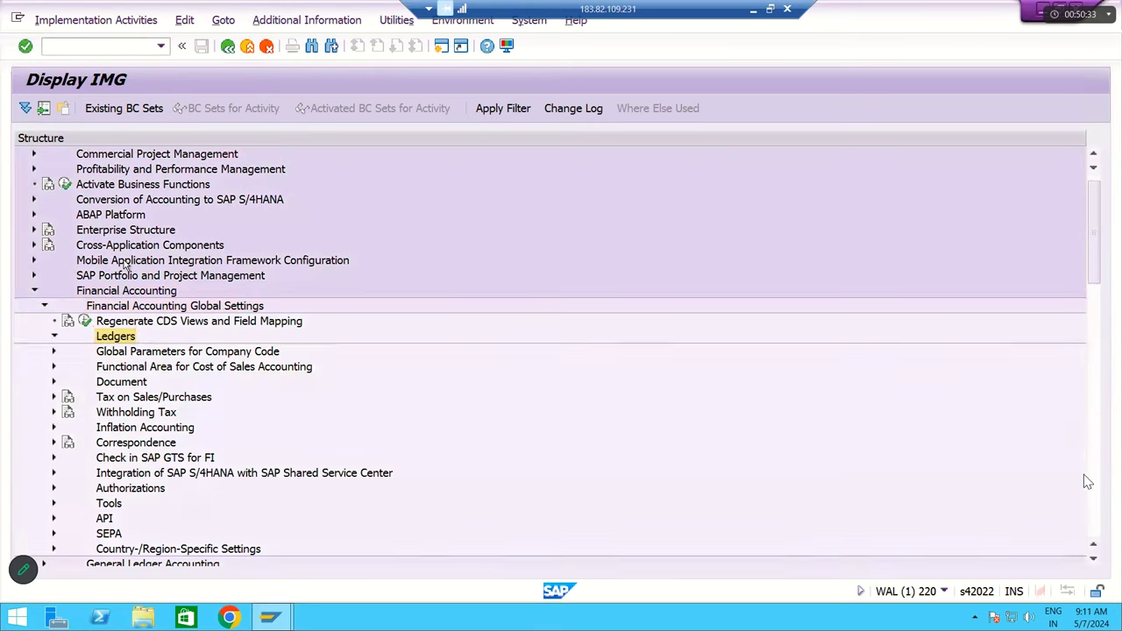
key("Right")
key("Down")
key("Down")
key("Right")
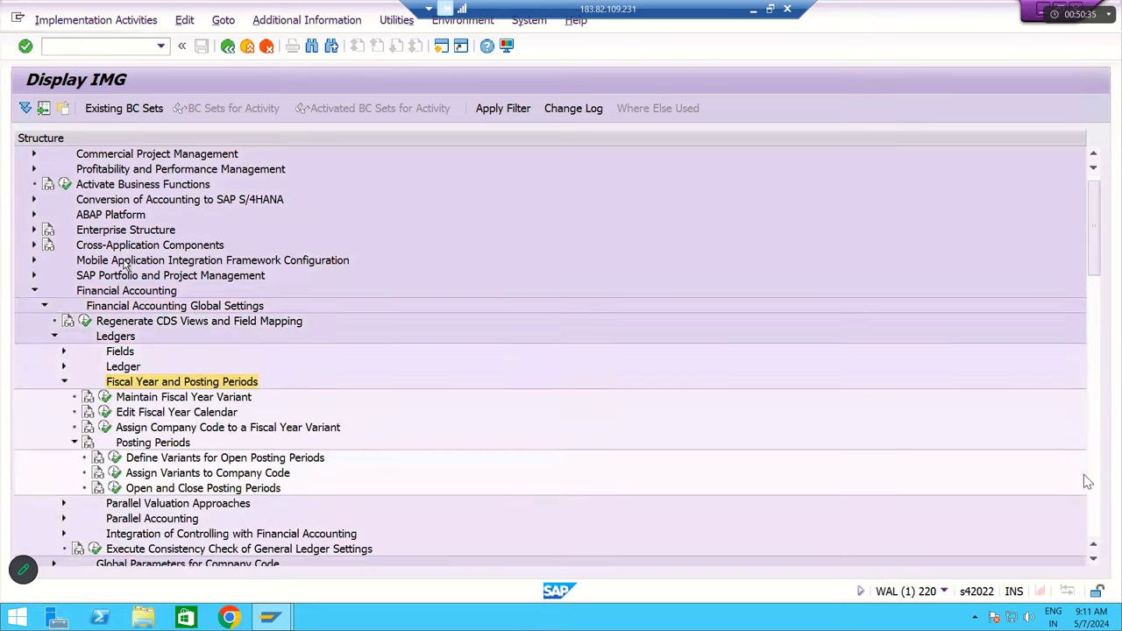
Collapse the Posting Periods node and select Maintain Fiscal Year Variant under Fiscal Year and Posting Periods.
key("Down")
key("Down")
key("Down")
key("Down")
key("Left")
key("Up")
key("Up")
key("Up")
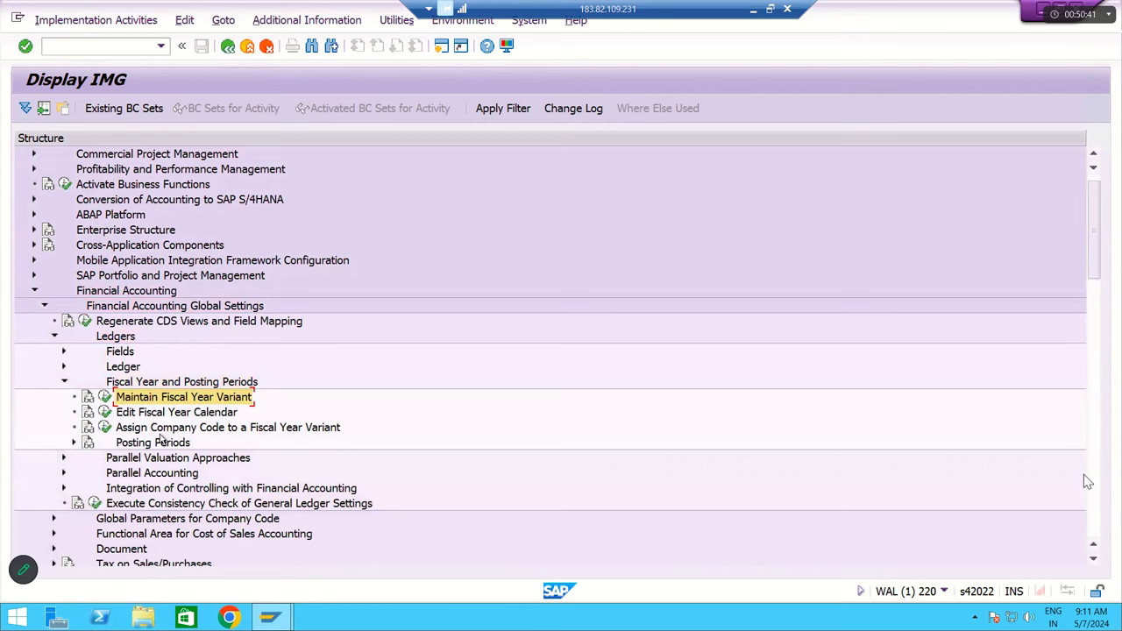
left_click(163, 429)
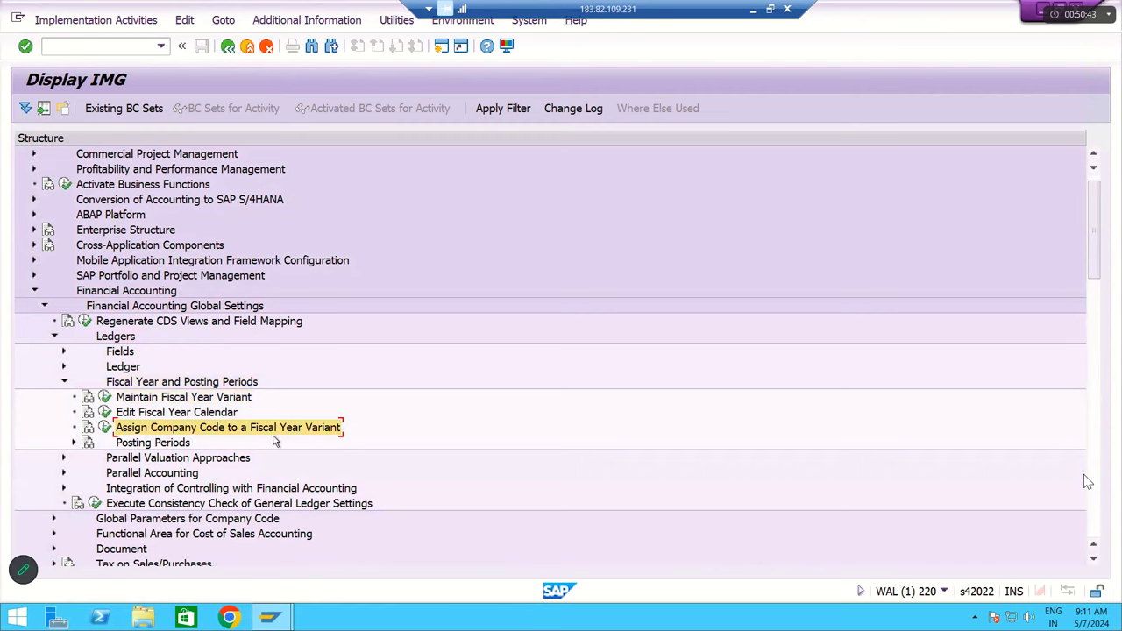
left_click(200, 405)
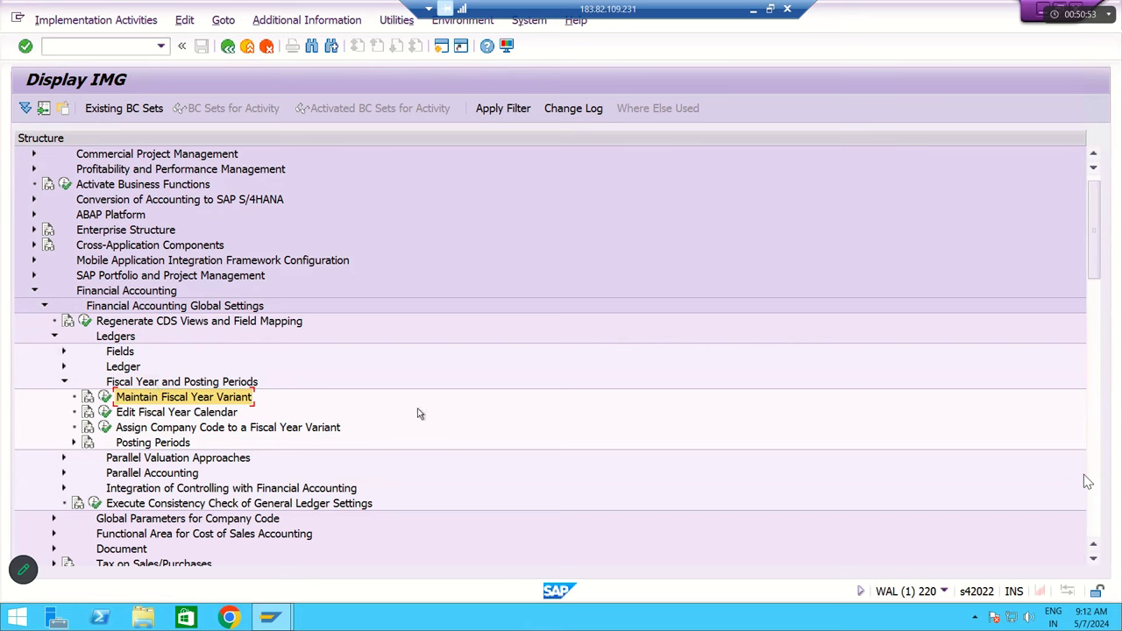
Display the IMG Activity keys as additional information, widening their column to read the Maintain and Assign Fiscal Year Variant keys.
left_click(302, 21)
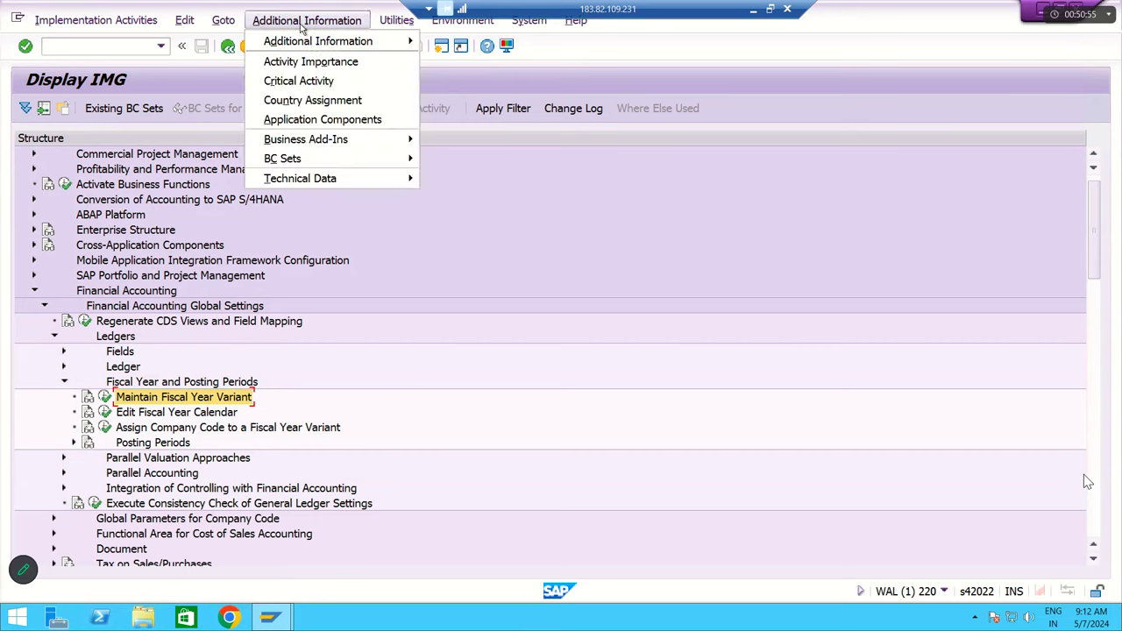
mouse_move(311, 46)
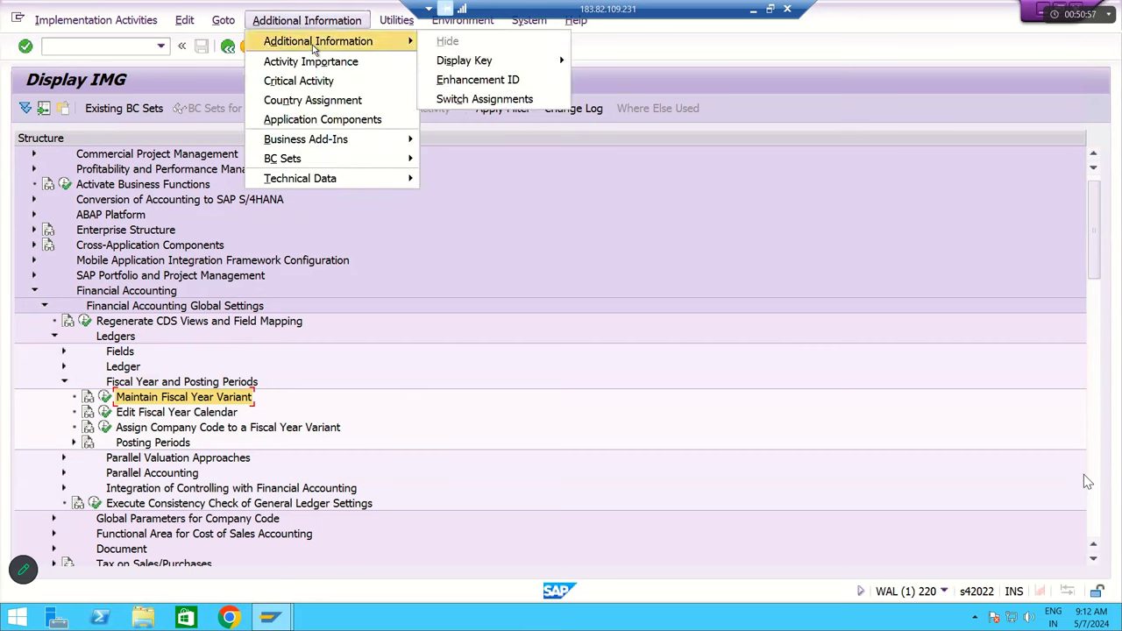
mouse_move(487, 67)
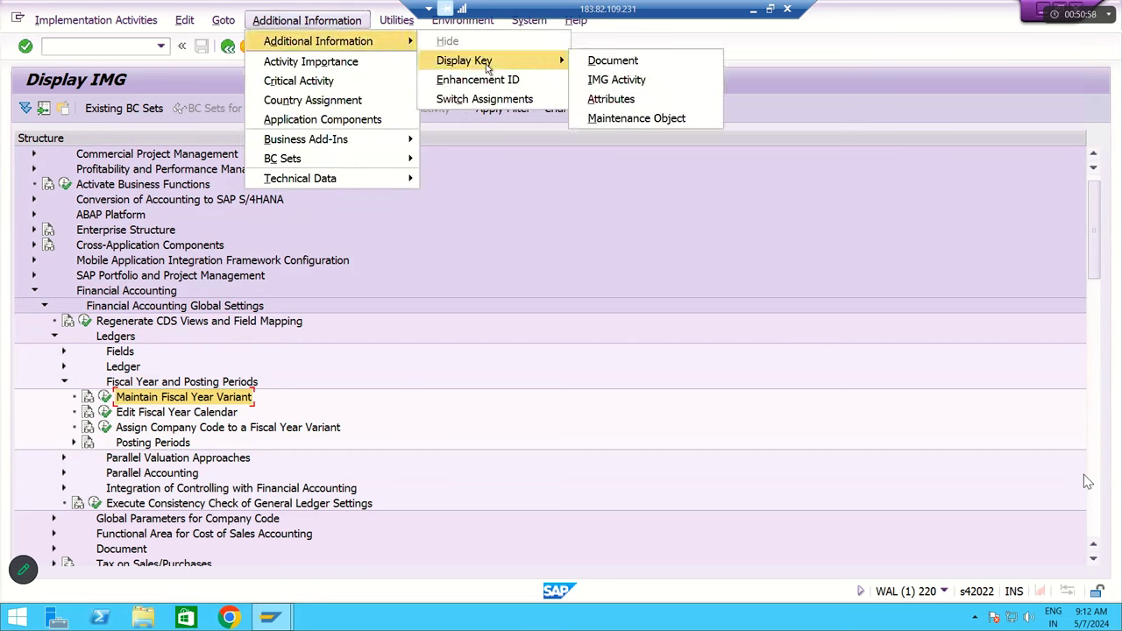
left_click(622, 84)
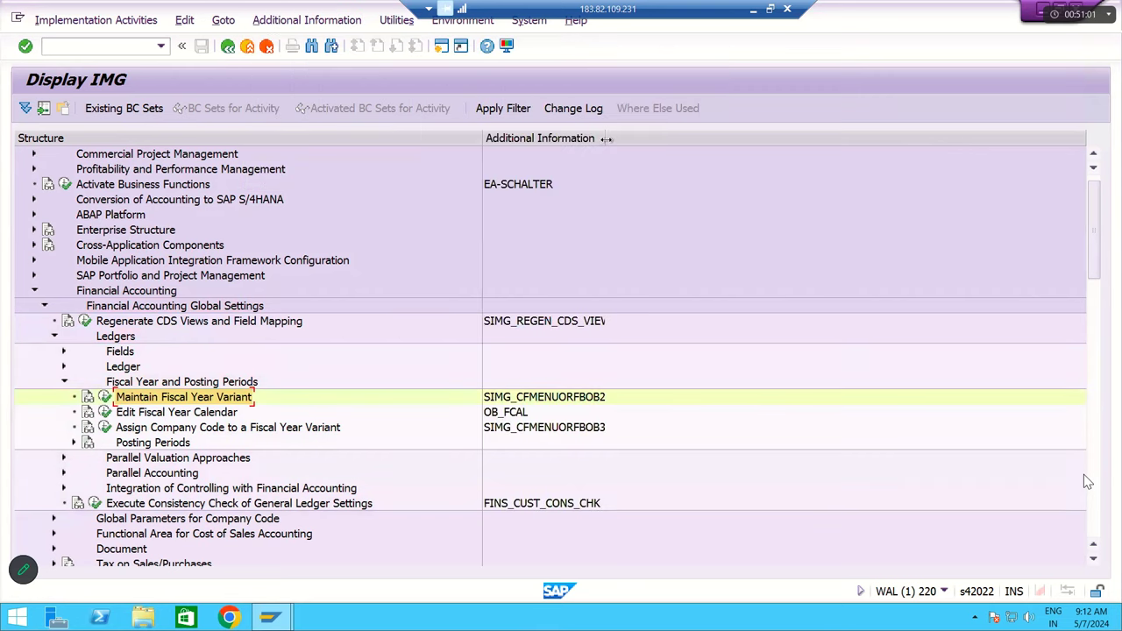
left_click_drag(610, 138, 837, 180)
left_click(184, 430)
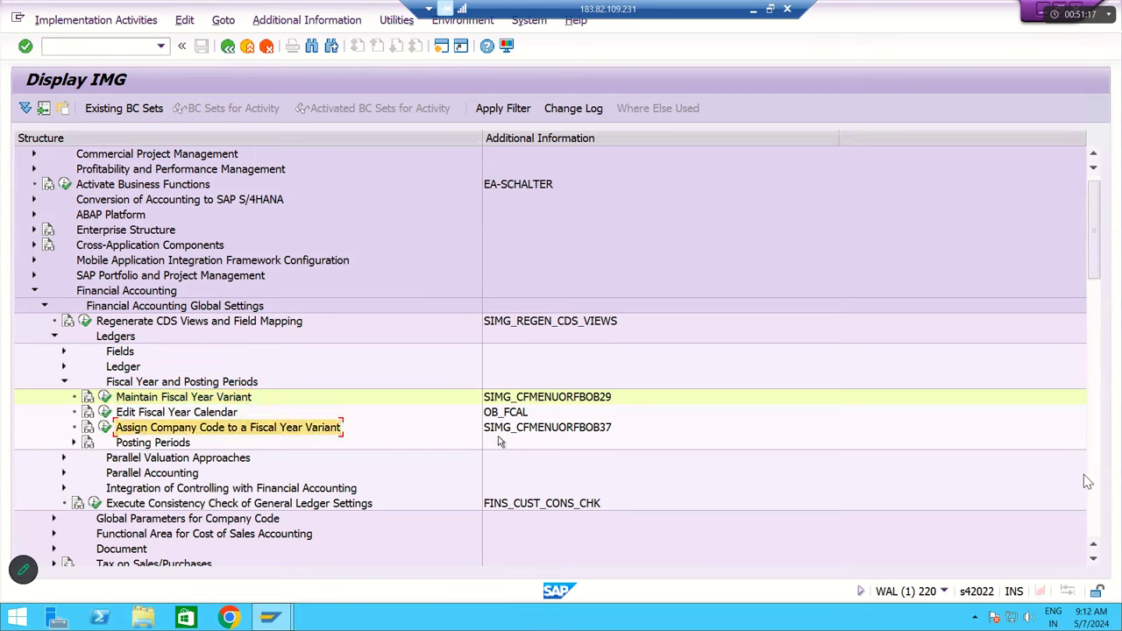
left_click(223, 402)
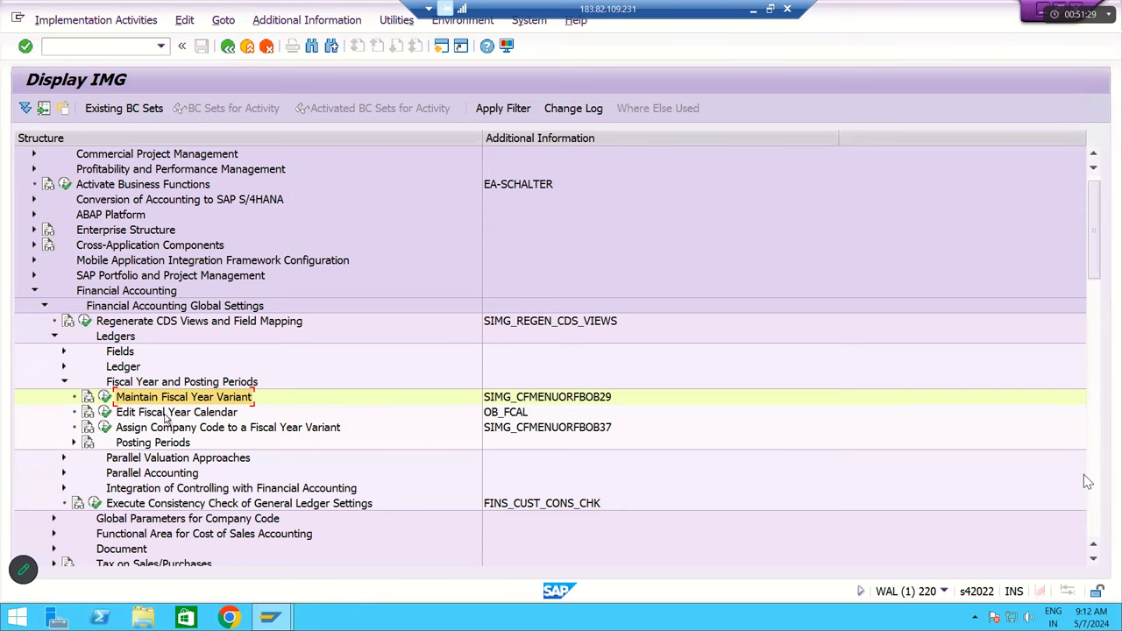
Read the documentation of Maintain Fiscal Year Variant on fiscal year options and standard settings, and return to the IMG structure.
left_click(91, 399)
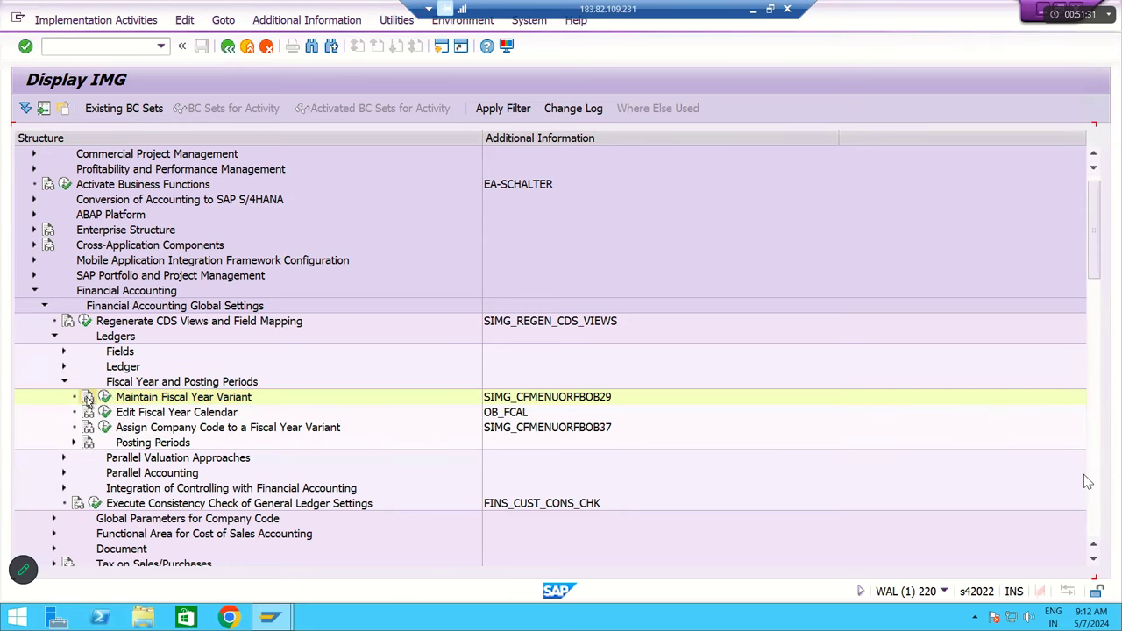
scroll(237, 394, "down", 2)
scroll(237, 395, "down", 8)
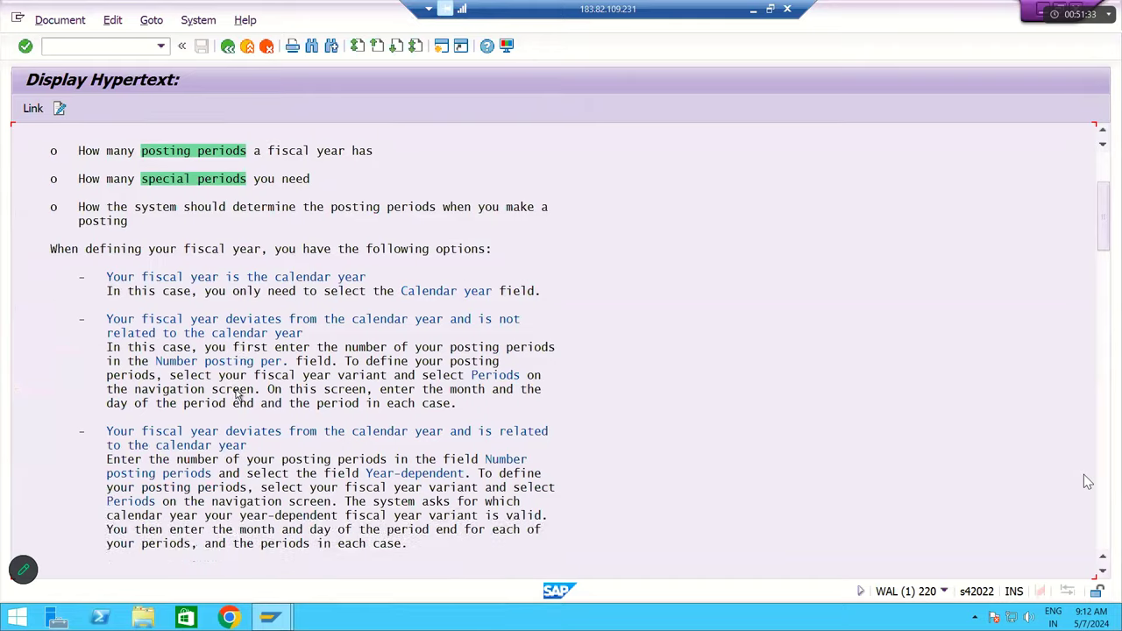
scroll(237, 395, "down", 5)
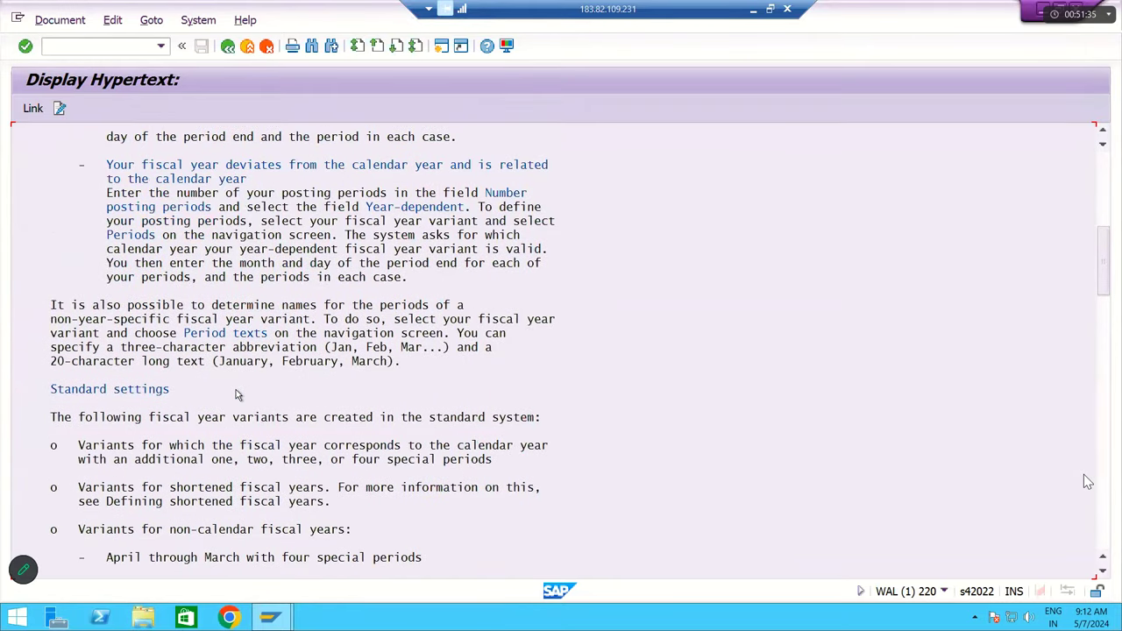
scroll(237, 395, "up", 4)
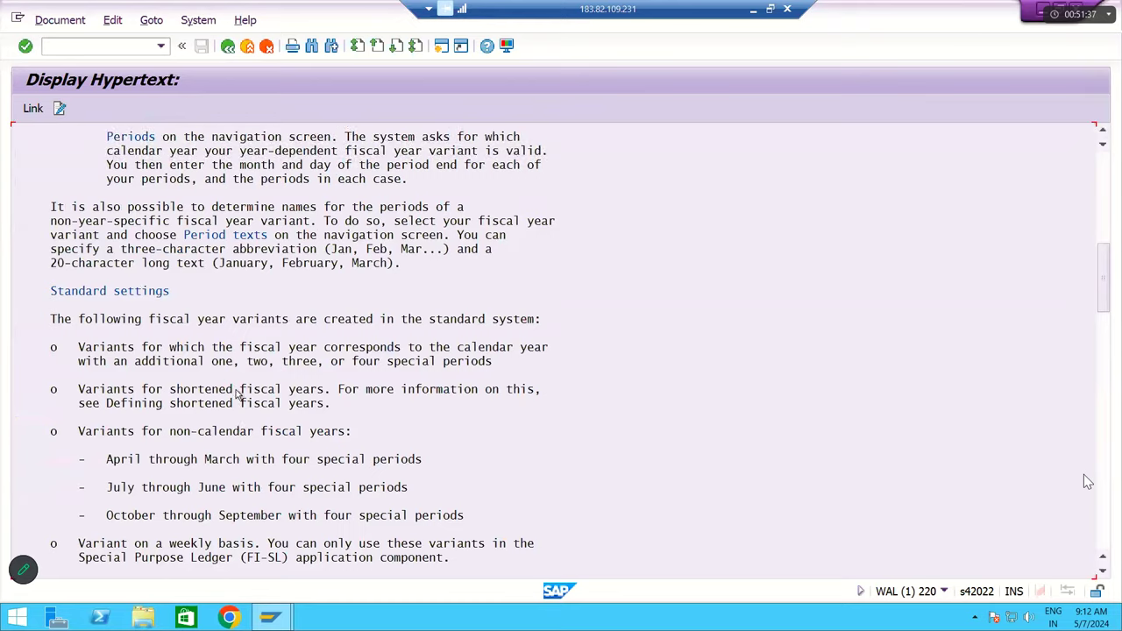
left_click(227, 47)
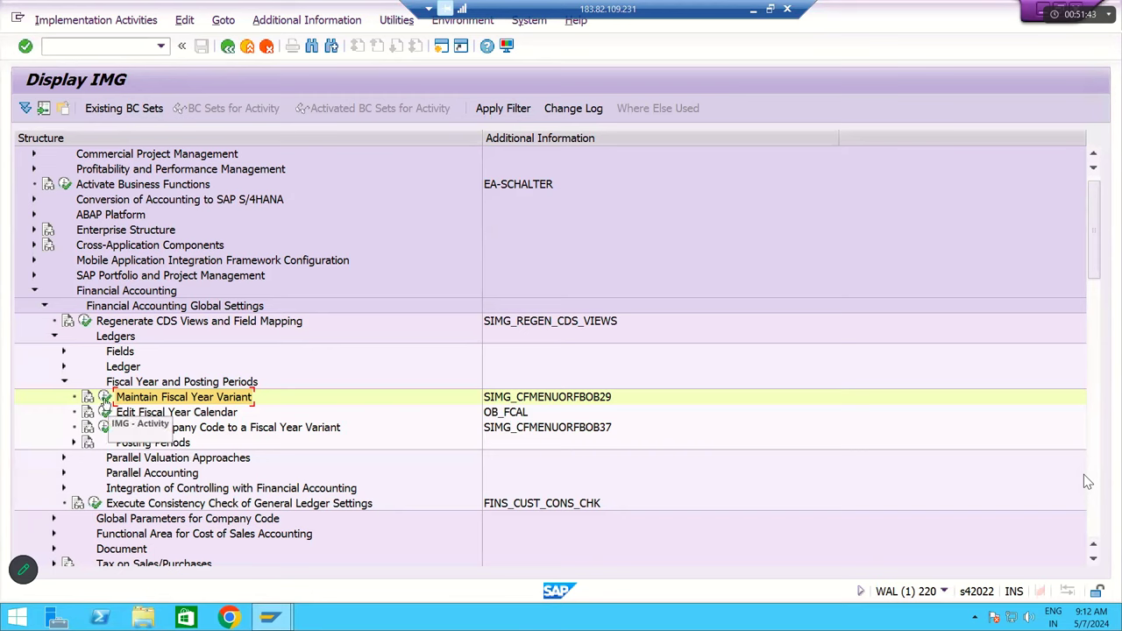
Open the Maintain Fiscal Year Variant activity and browse the existing variants, widening the Description column to read the full texts.
left_click(104, 397)
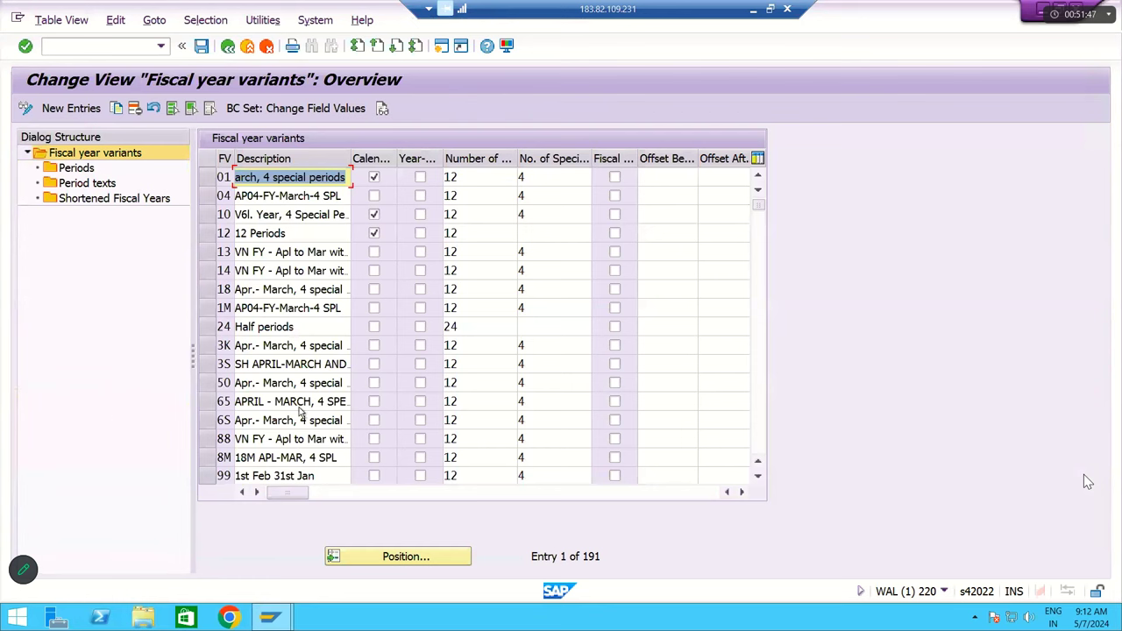
scroll(314, 402, "down", 2)
scroll(314, 402, "down", 15)
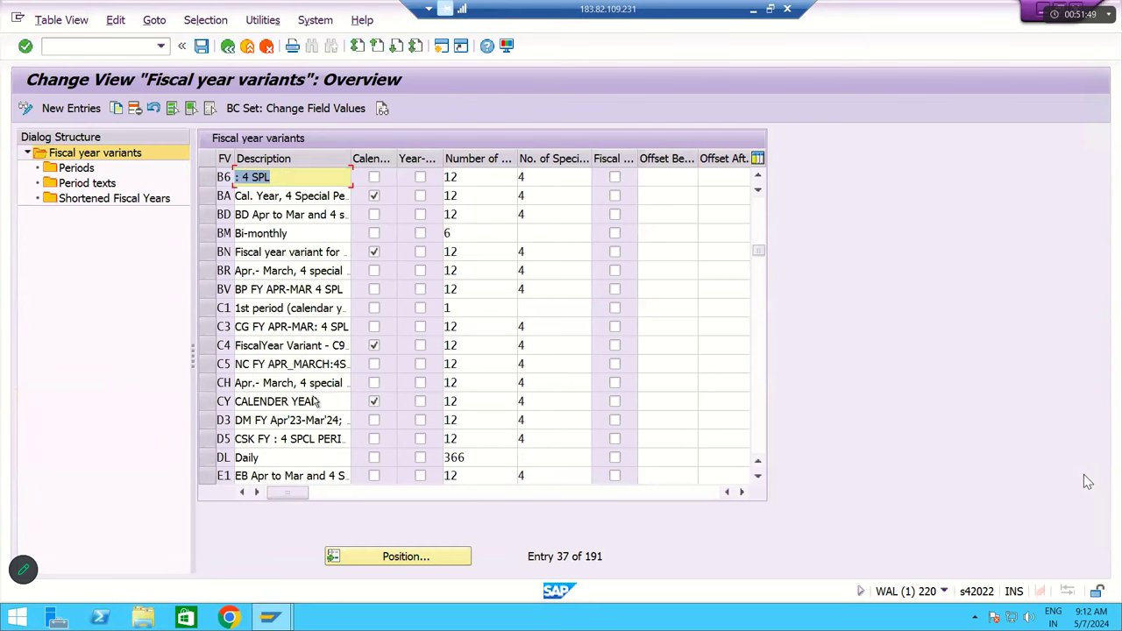
scroll(313, 401, "down", 17)
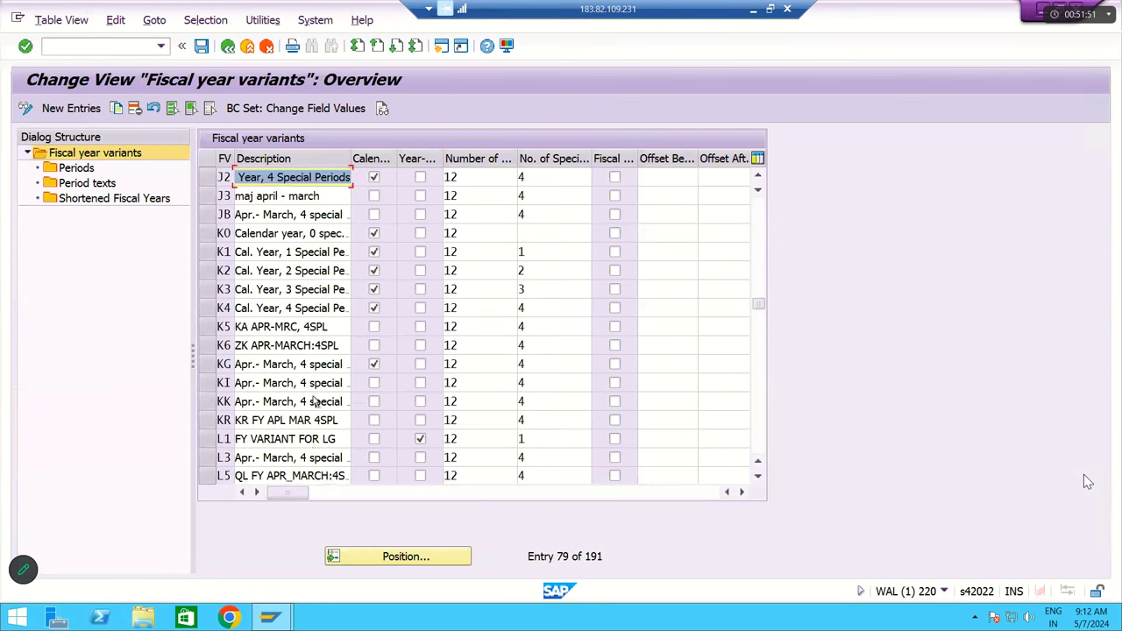
scroll(313, 401, "down", 13)
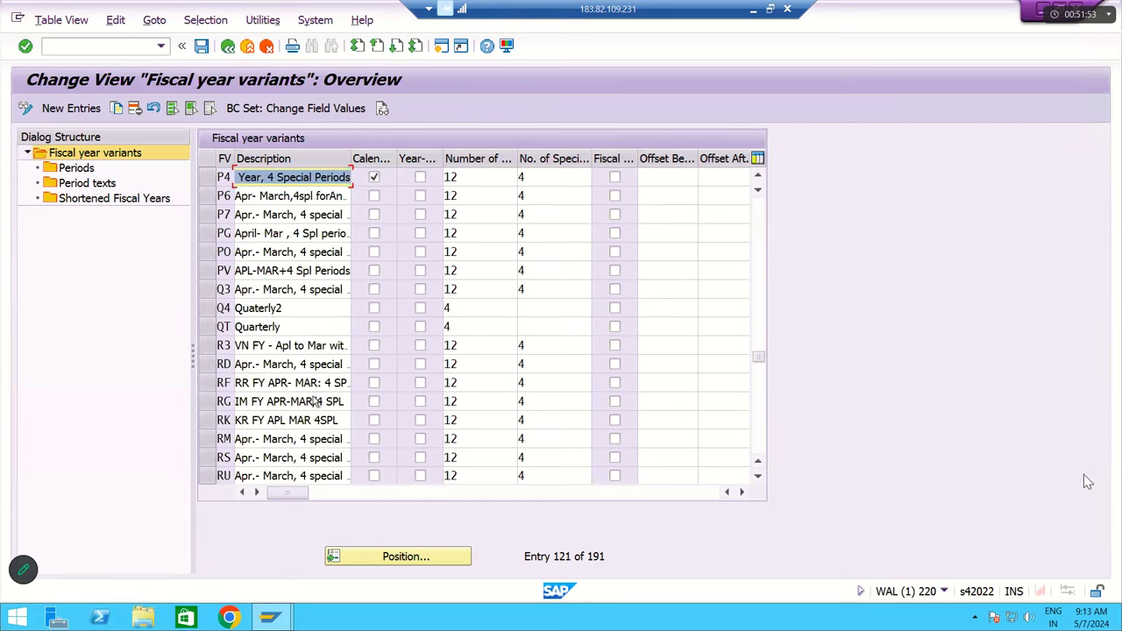
scroll(314, 401, "down", 7)
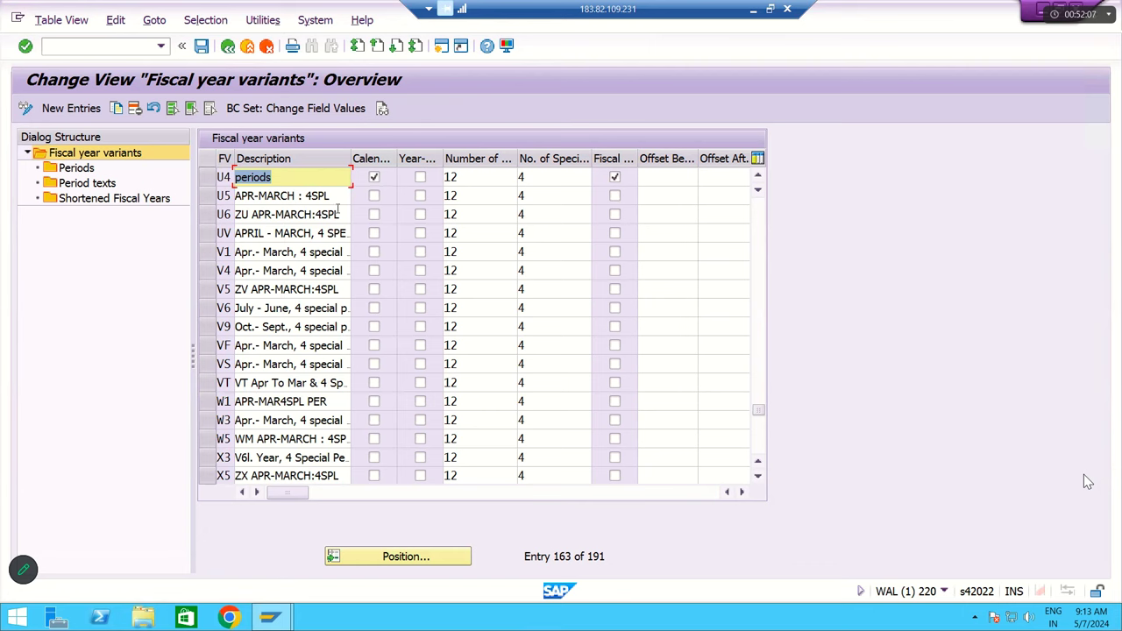
left_click_drag(353, 158, 482, 158)
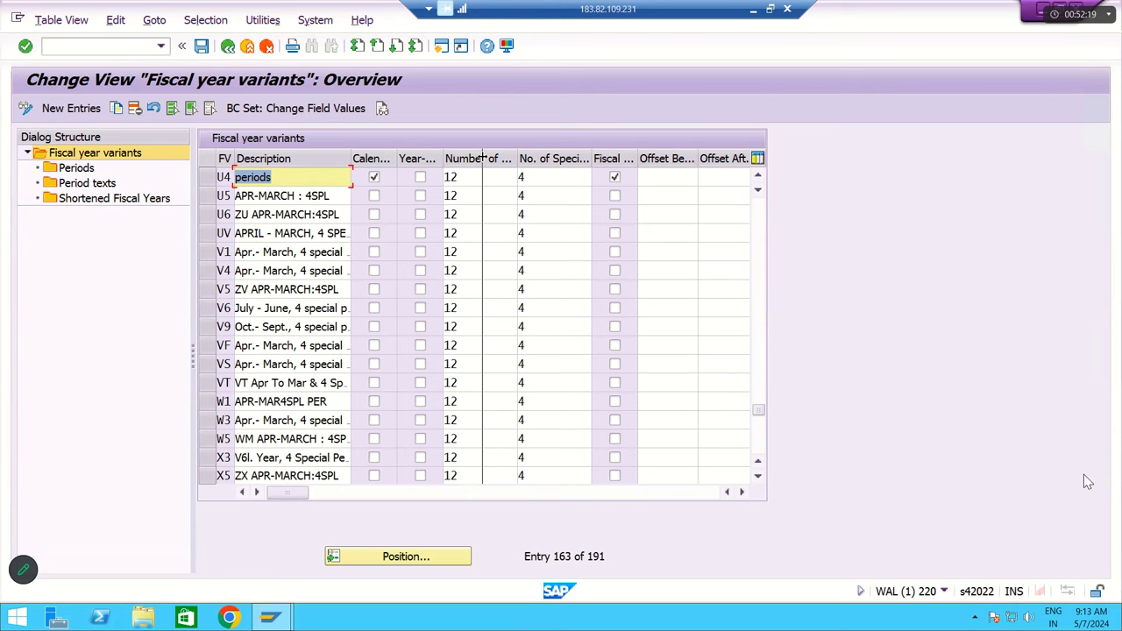
left_click_drag(482, 158, 480, 158)
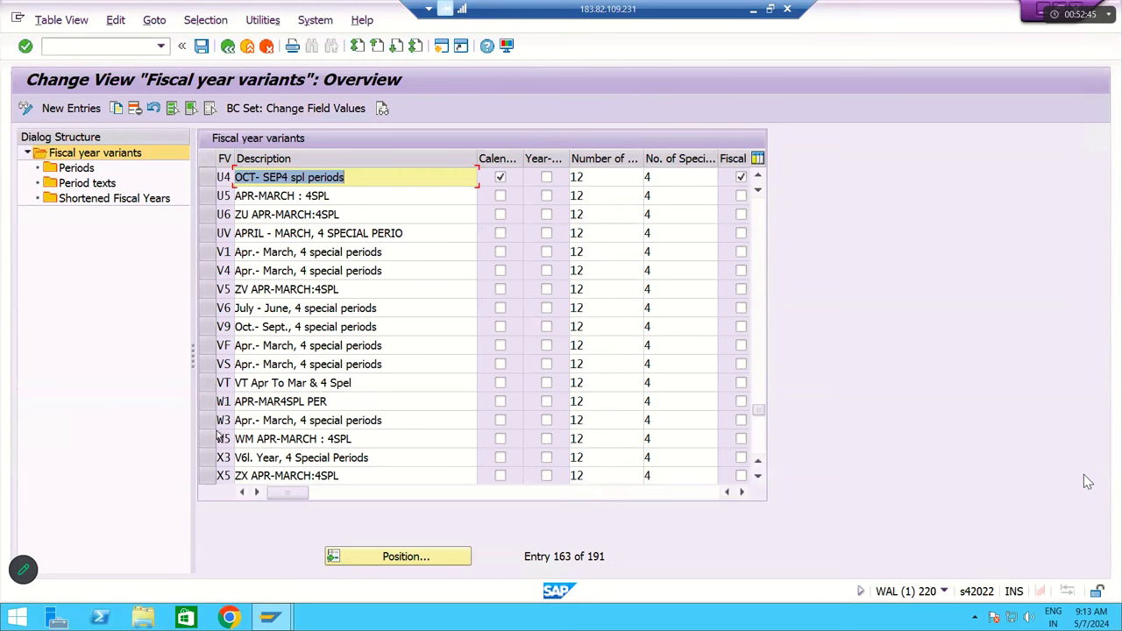
Mark variants V6, V9 and V4 to compare the July-June, October-September and April-March fiscal years.
left_click(207, 308)
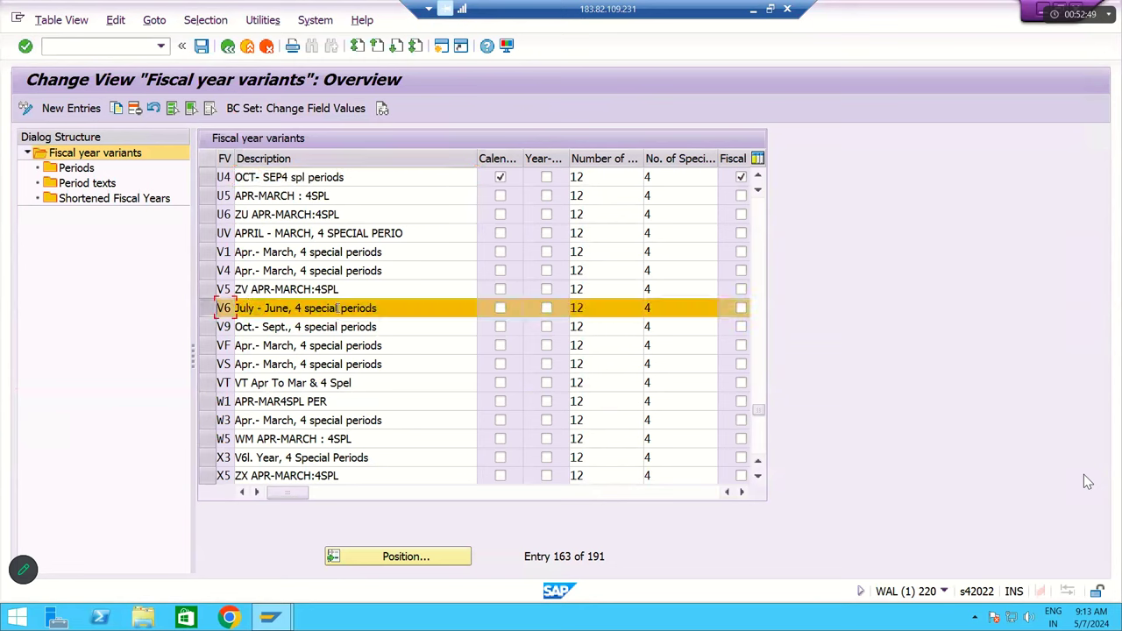
left_click(207, 330, "ctrl")
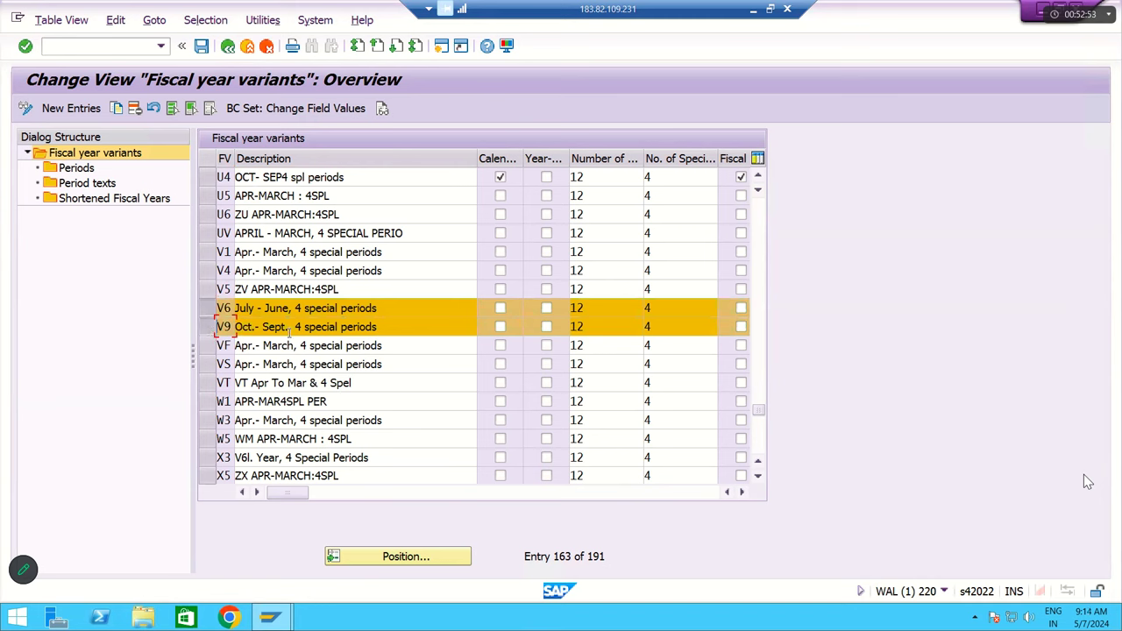
left_click(217, 272, "ctrl")
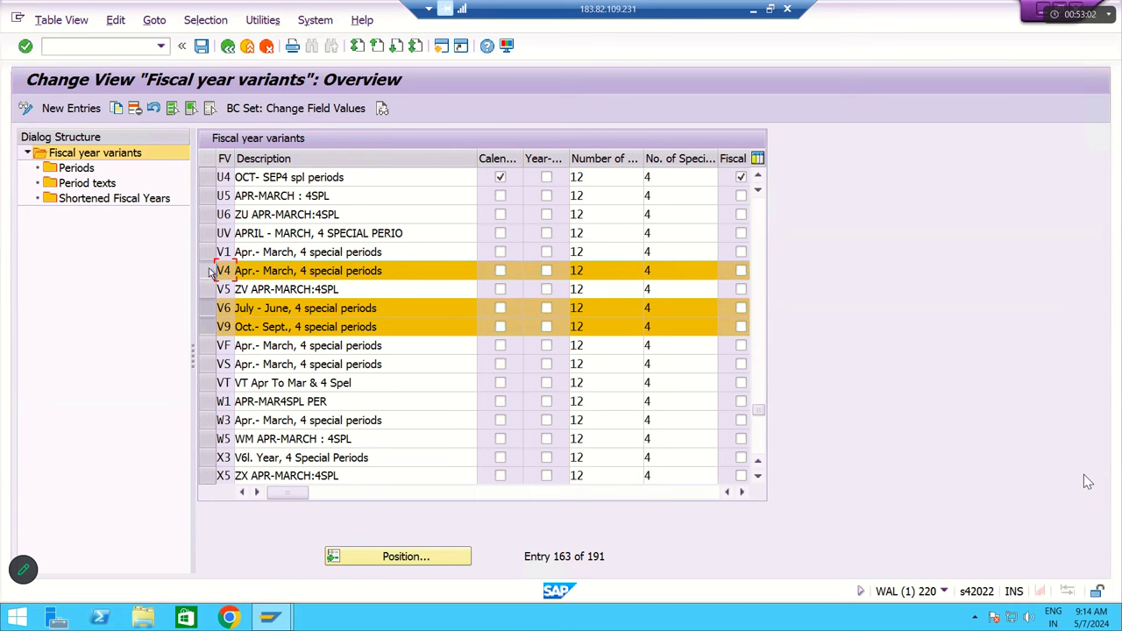
Find and mark variant K4 for the calendar year with four special periods, and examine its calendar year setting.
scroll(334, 329, "up", 3)
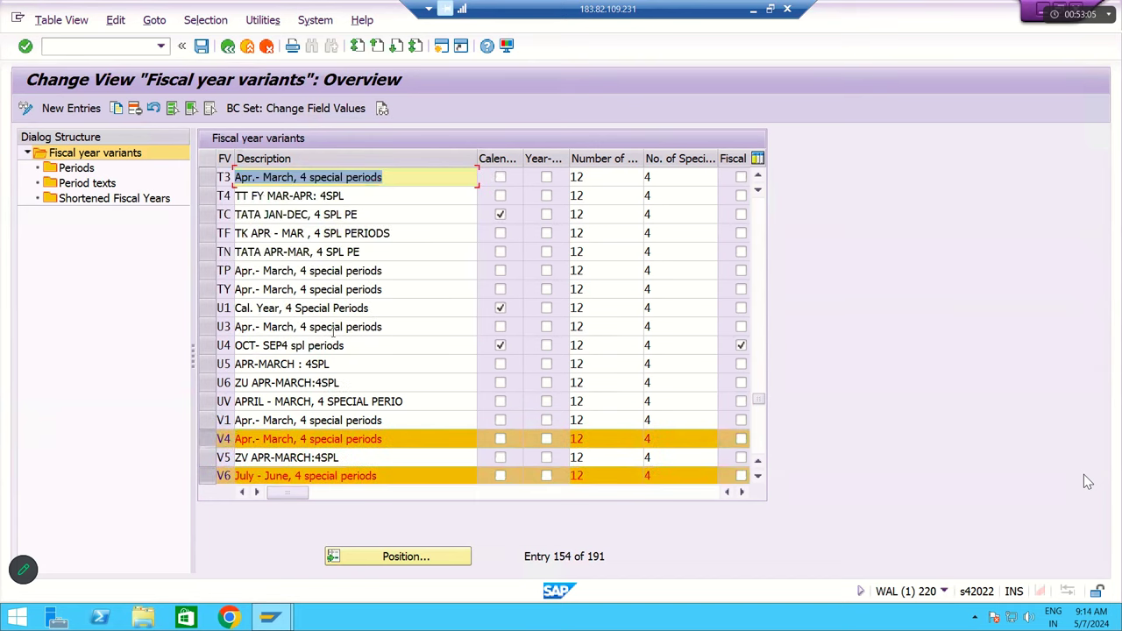
scroll(333, 331, "up", 3)
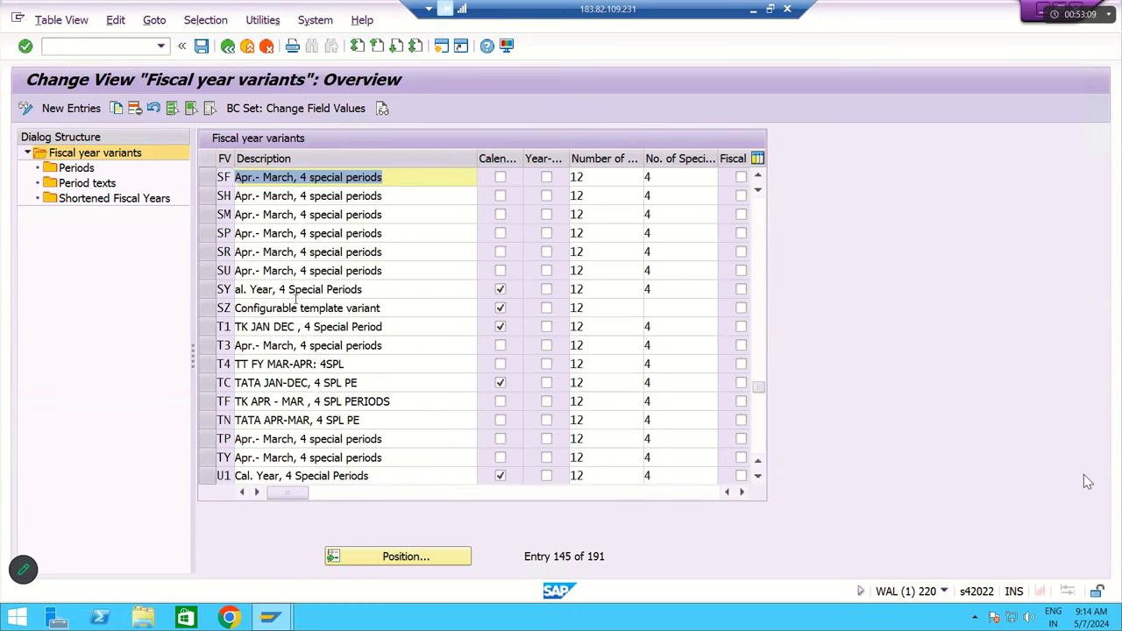
scroll(297, 304, "up", 2)
scroll(296, 305, "up", 8)
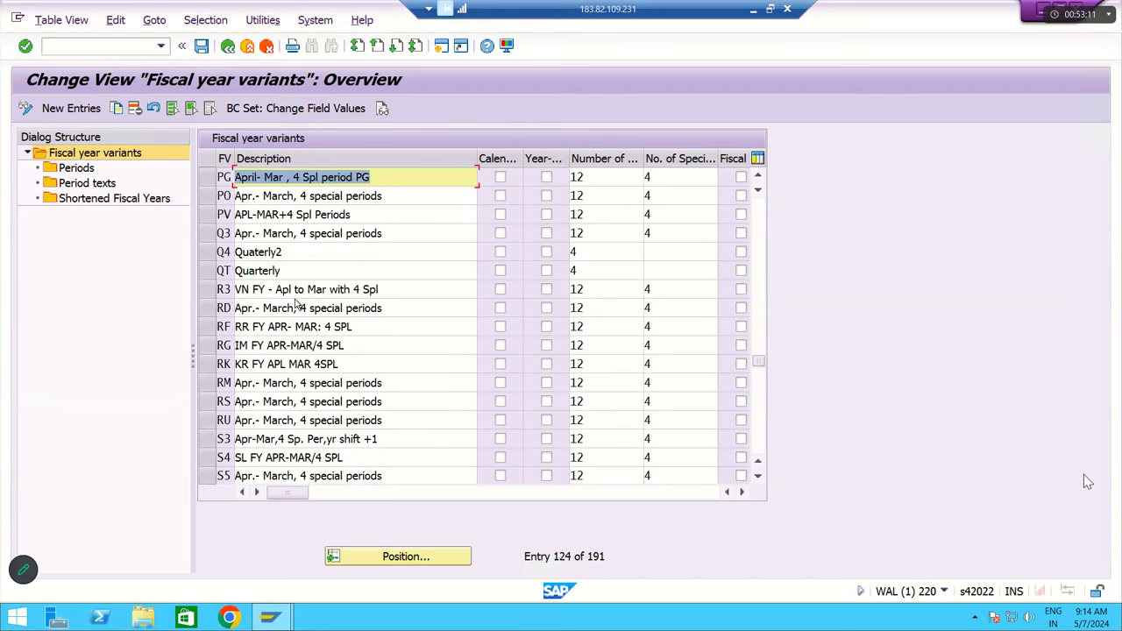
scroll(296, 305, "up", 3)
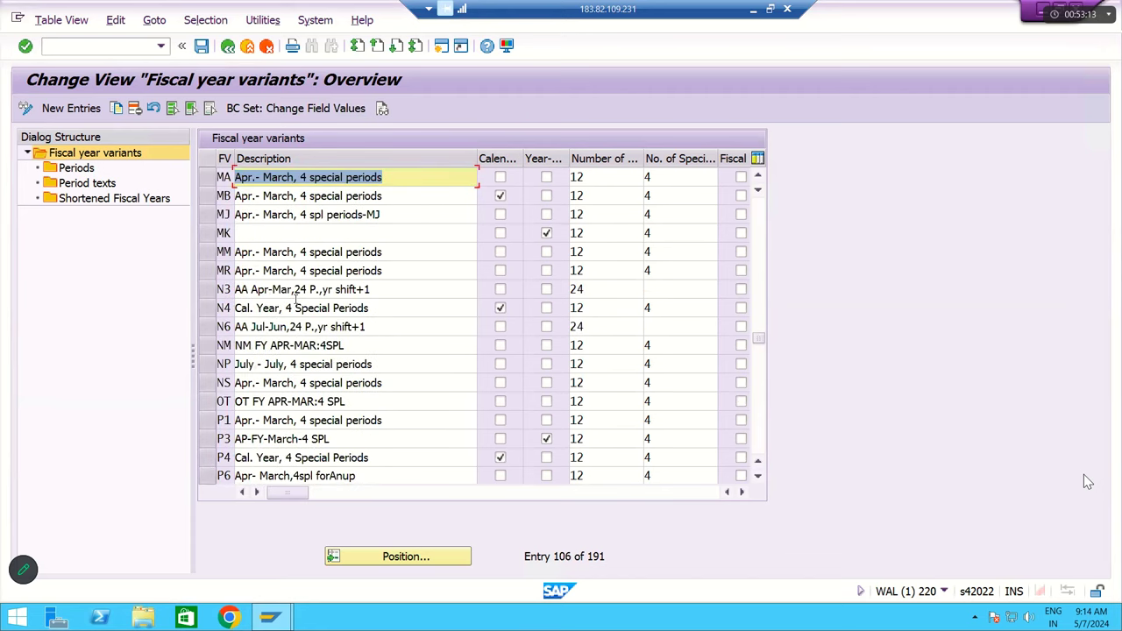
scroll(296, 301, "up", 3)
scroll(295, 302, "up", 3)
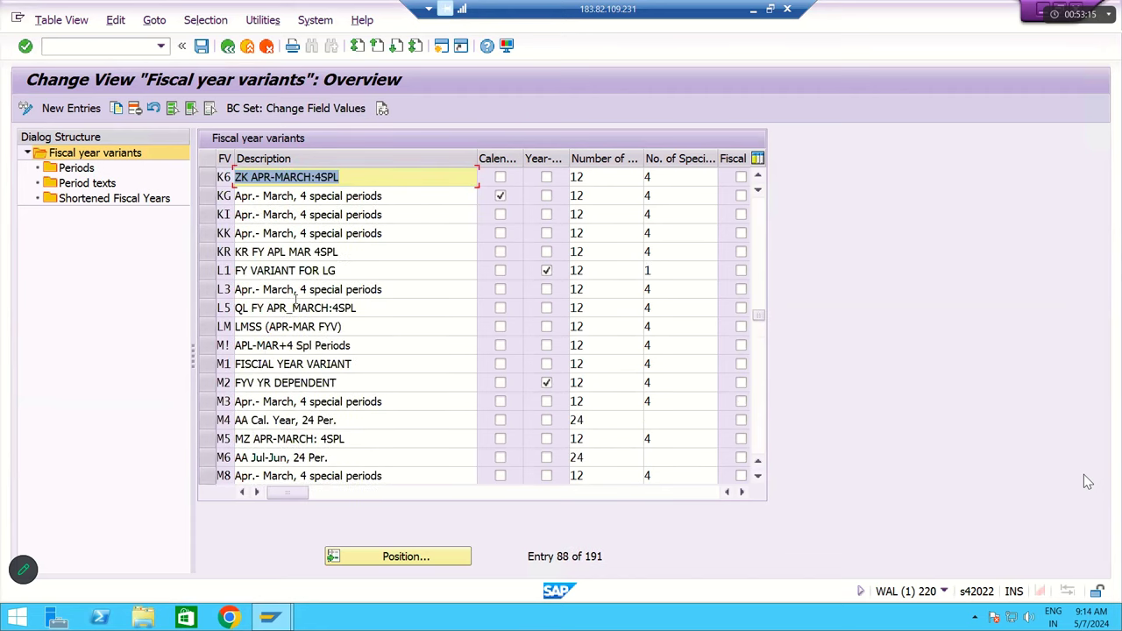
scroll(296, 302, "up", 1)
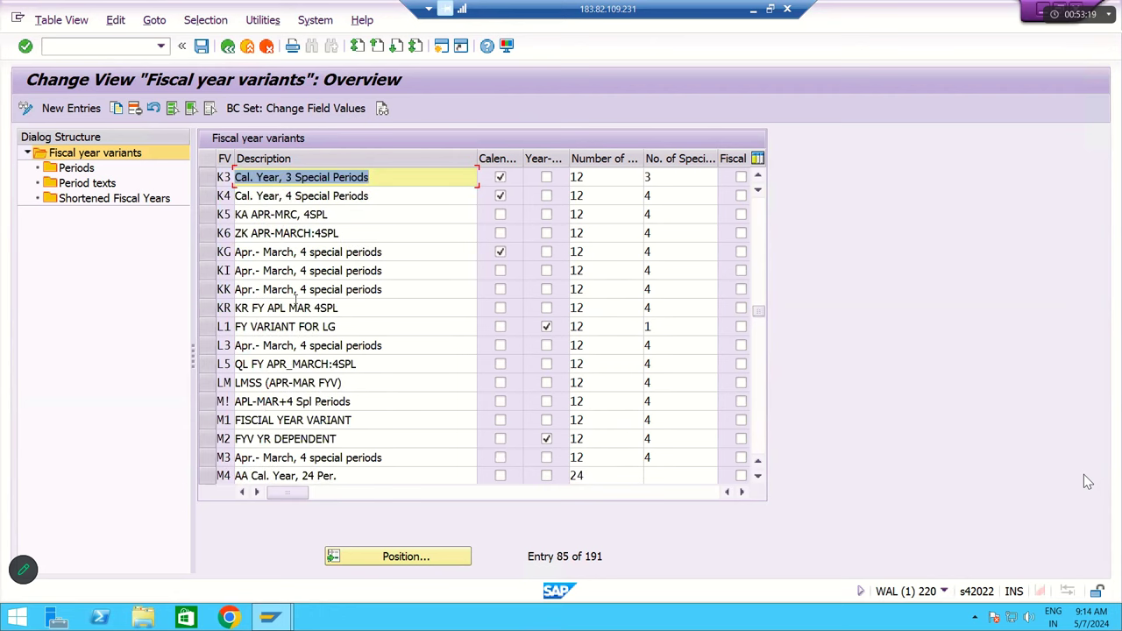
left_click(210, 198)
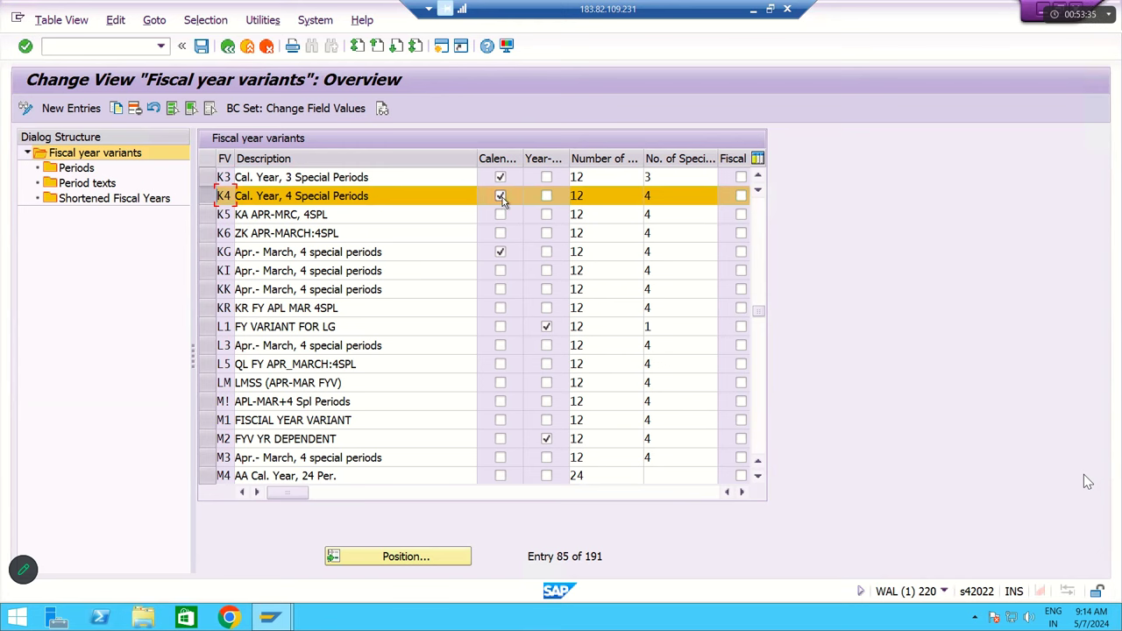
Mark the October-September variant U4 to examine its calendar year setting, and return to the IMG structure.
scroll(447, 353, "down", 6)
scroll(445, 359, "down", 9)
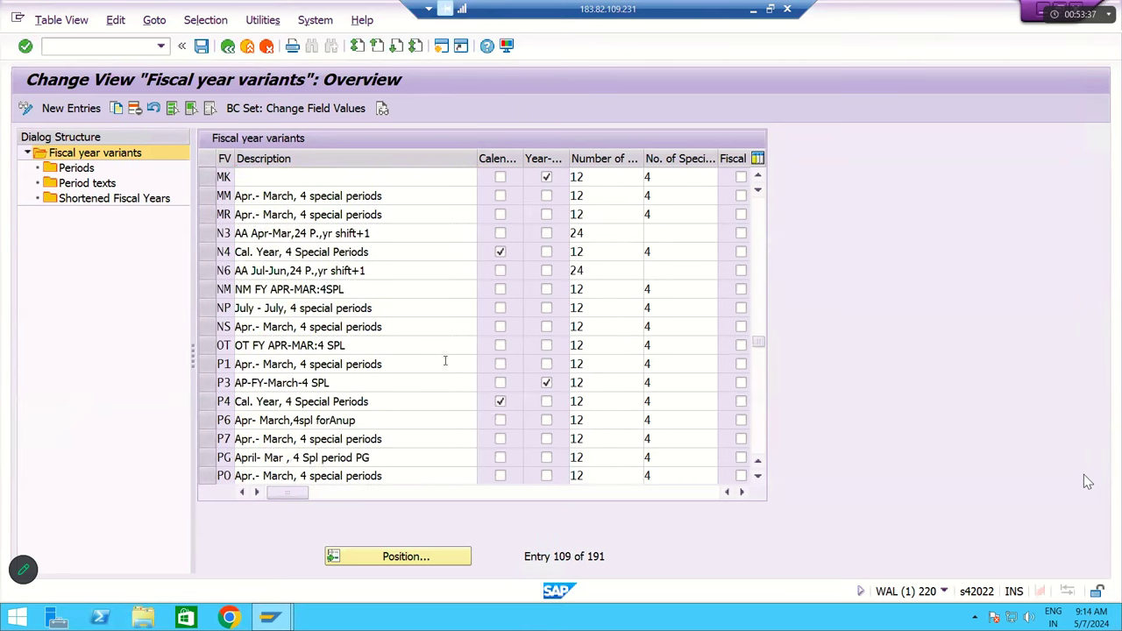
scroll(444, 366, "down", 10)
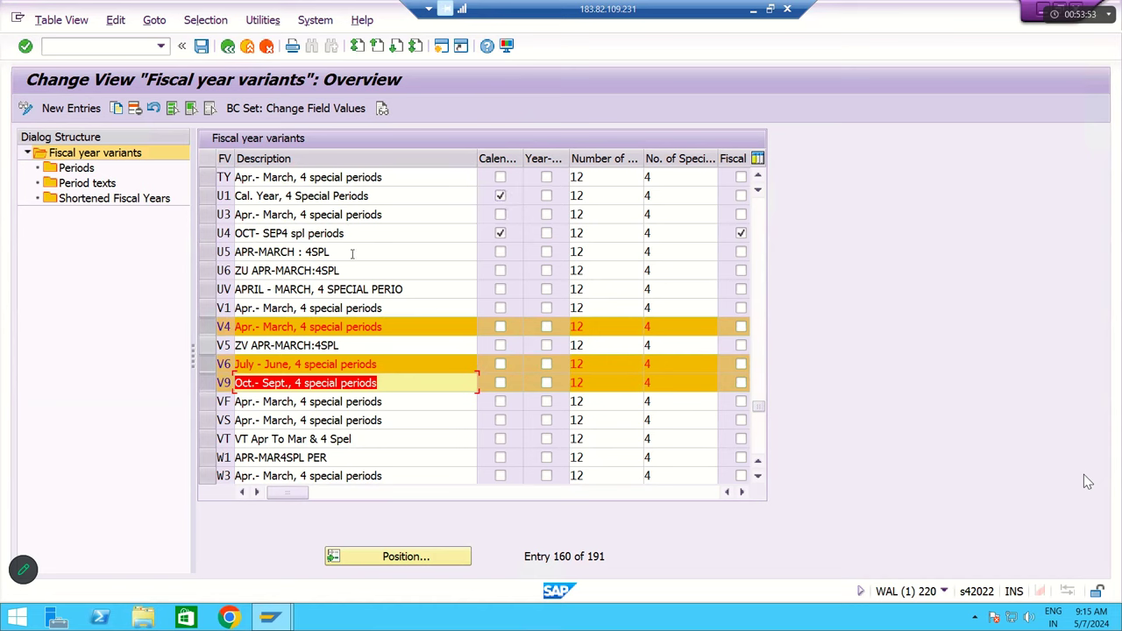
left_click(209, 233)
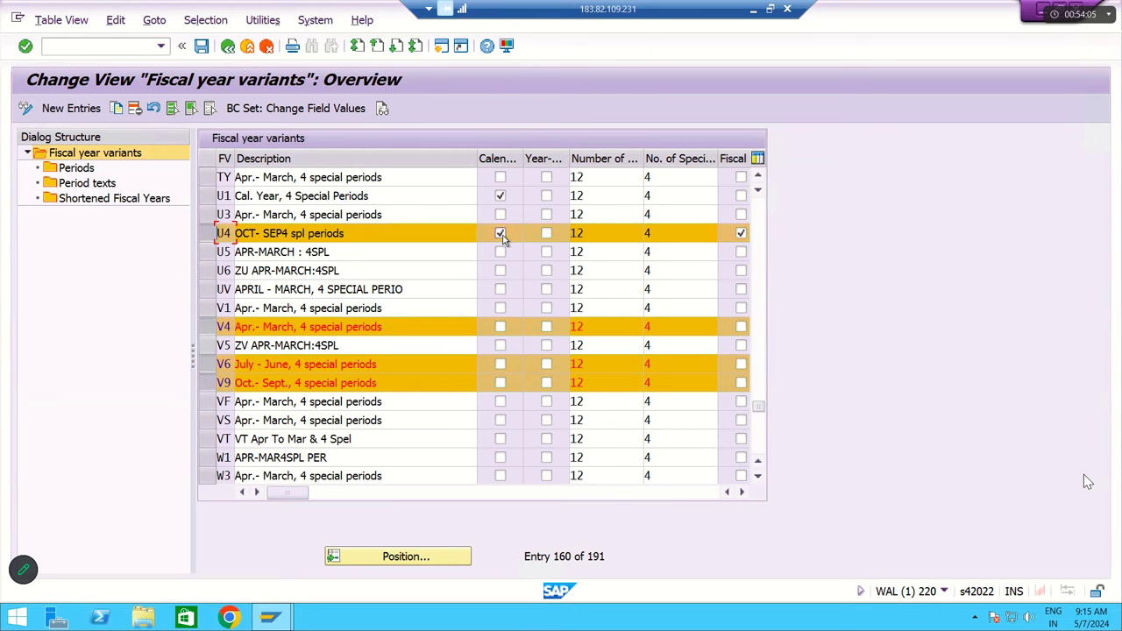
key("Up")
key("Up")
key("Up")
key("Up")
key("Up")
key("Up")
key("Up")
key("Up")
key("Up")
key("Up")
key("Up")
key("Up")
key("Up")
key("Up")
key("Up")
key("Up")
key("Up")
key("Up")
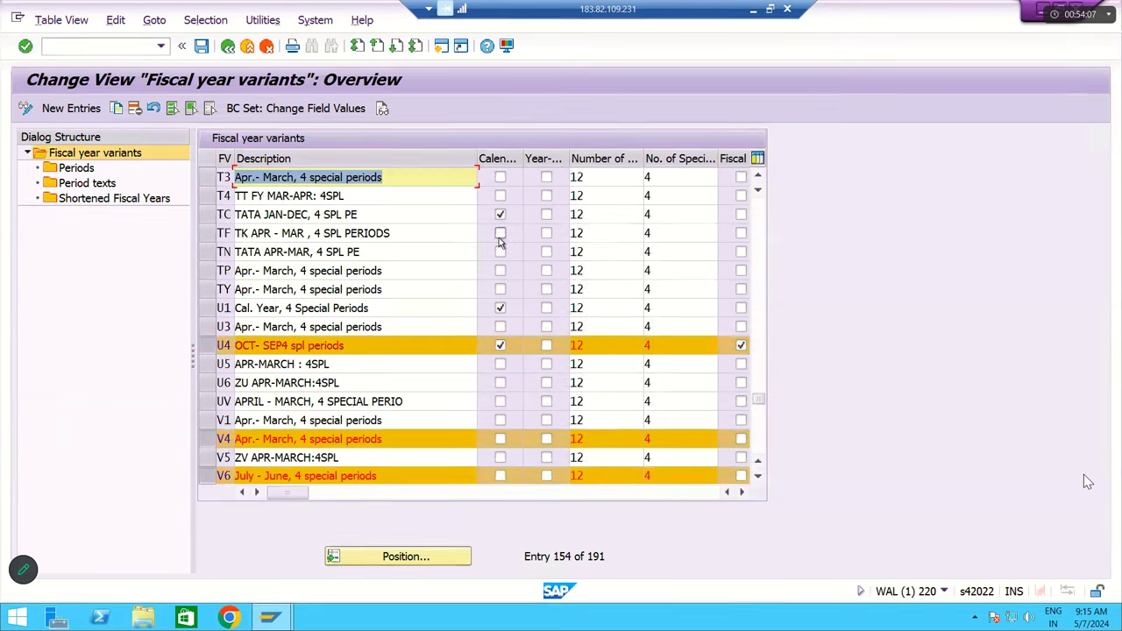
left_click(227, 47)
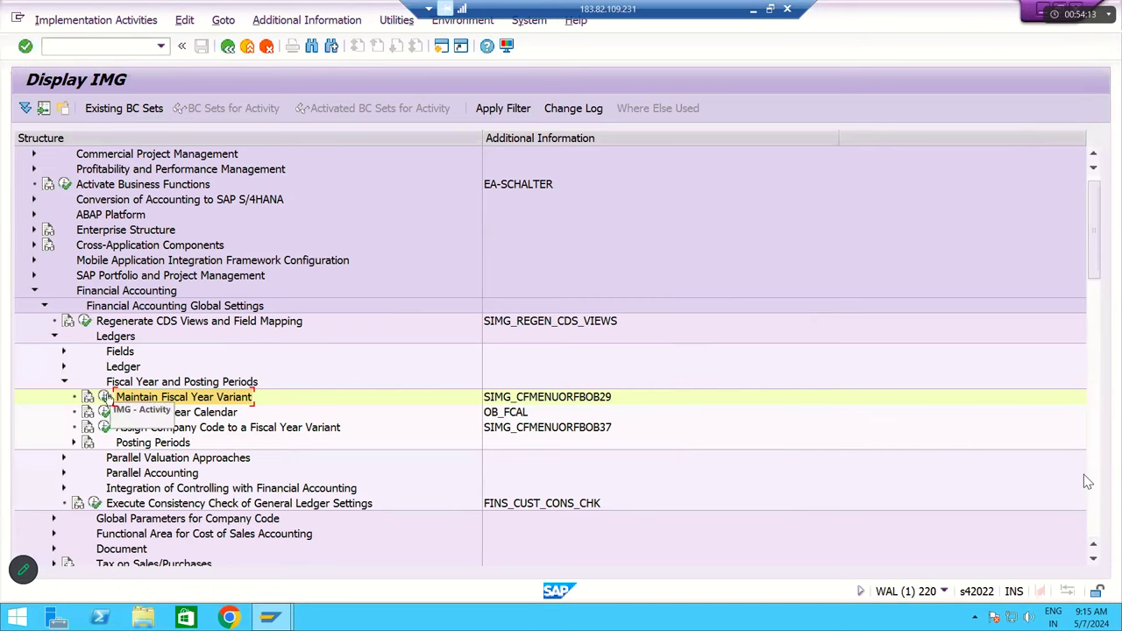
Reopen the fiscal year variants overview and start a copy of variant V4, April-March with four special periods.
left_click(104, 397)
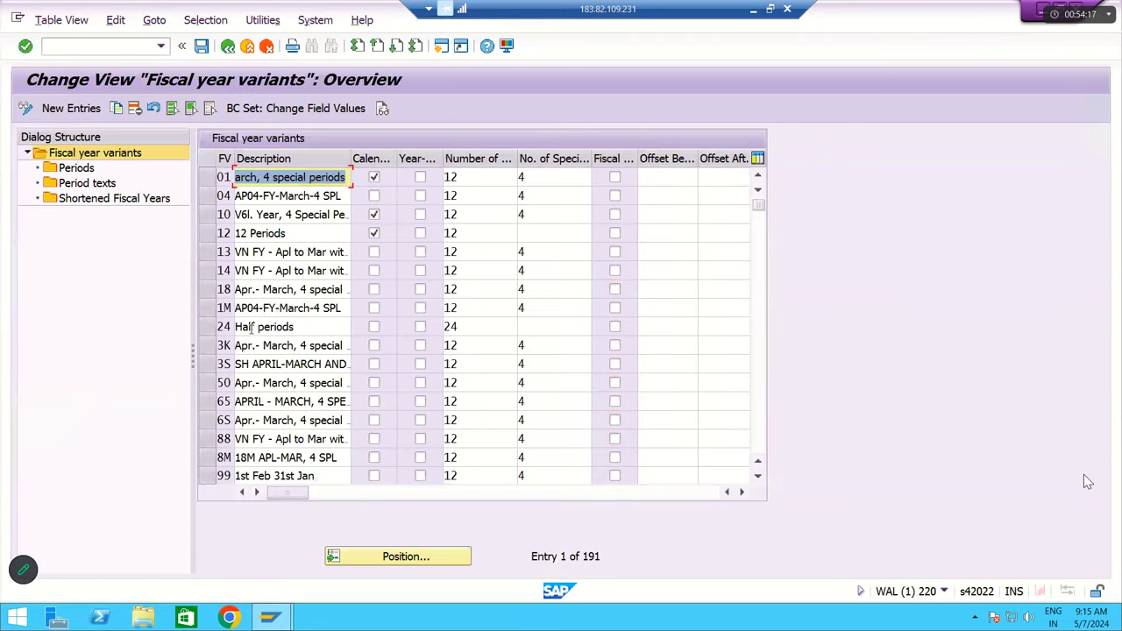
scroll(1088, 481, "down", 13)
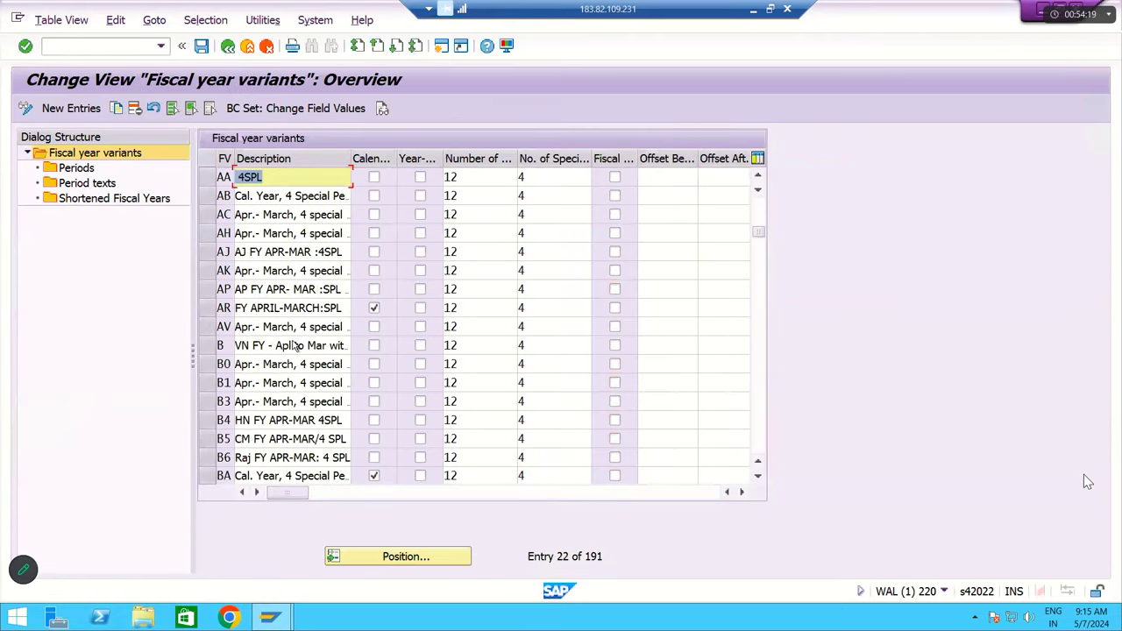
scroll(1087, 482, "down", 14)
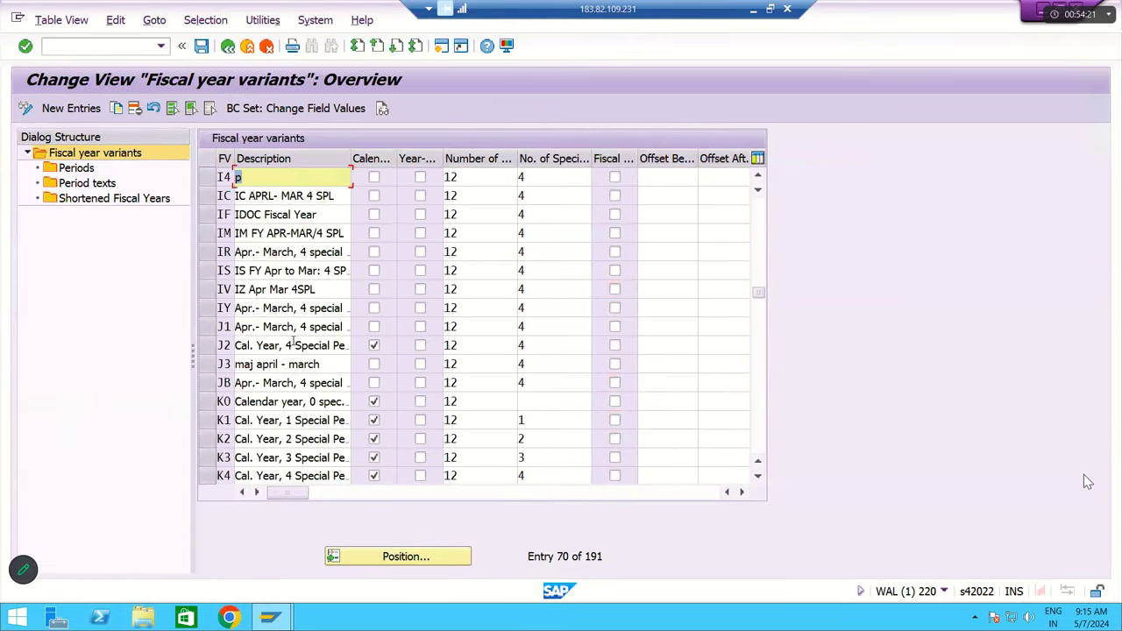
scroll(1088, 481, "down", 13)
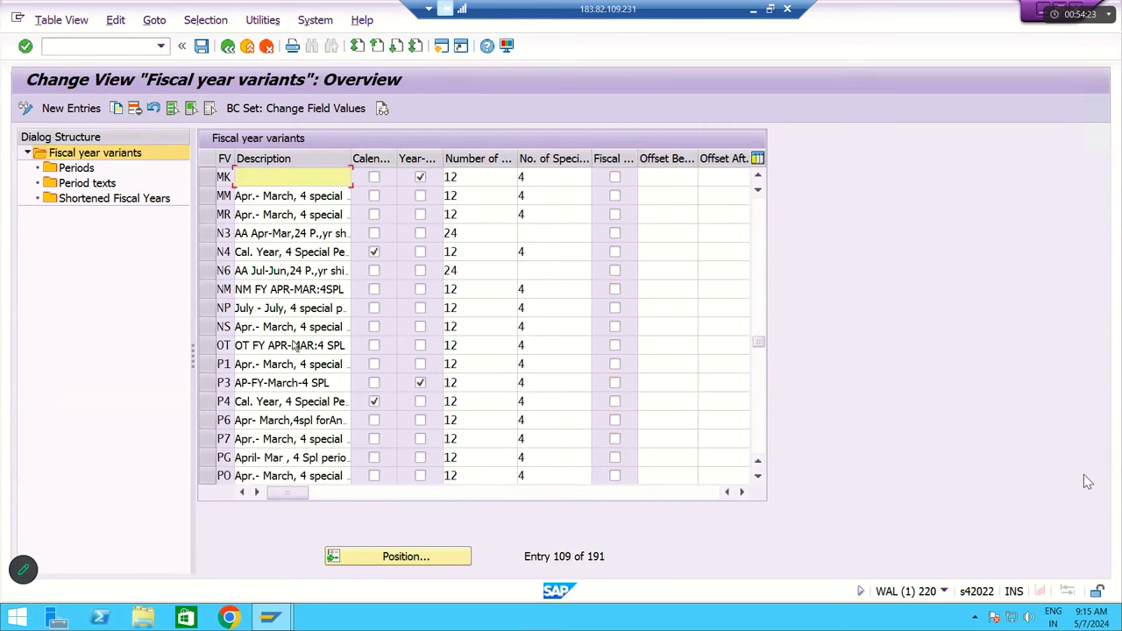
scroll(1087, 481, "down", 12)
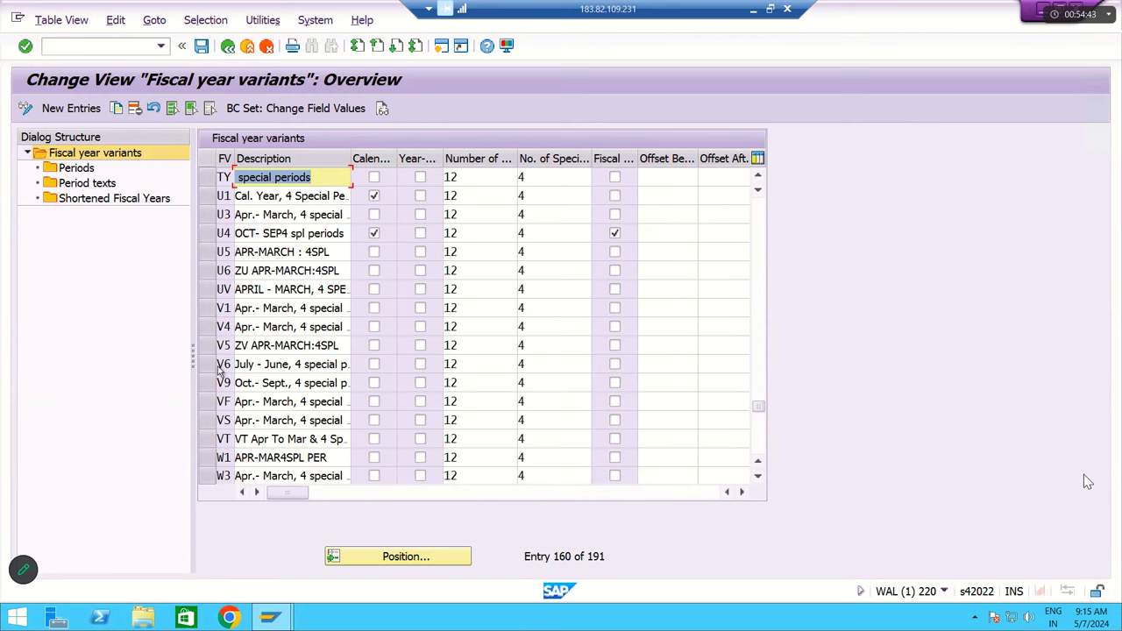
left_click(208, 327)
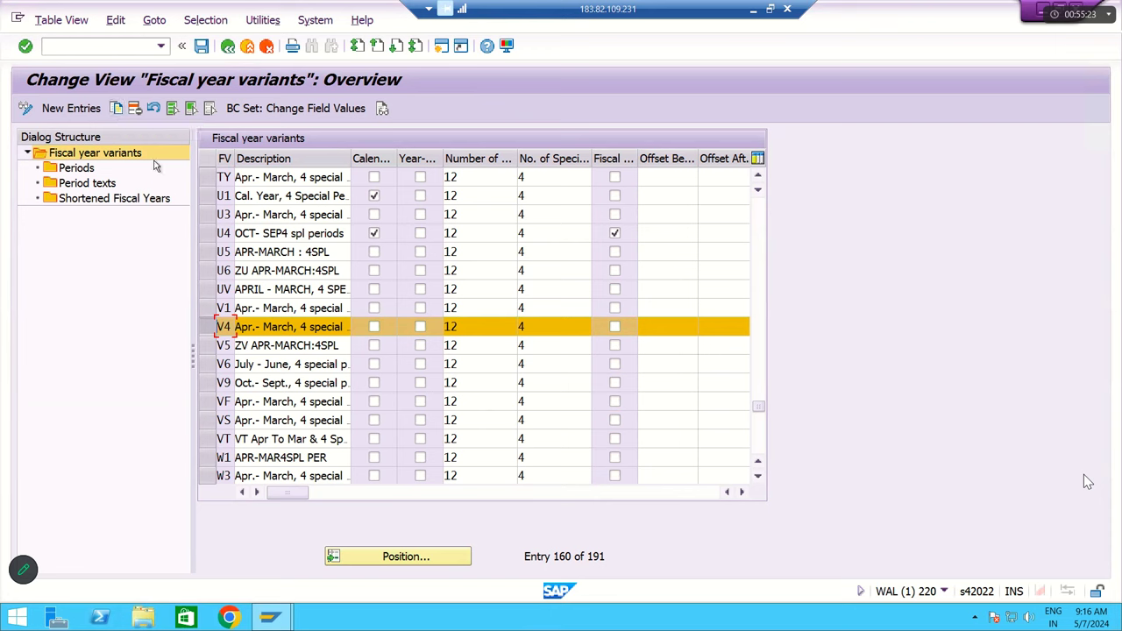
left_click(117, 109)
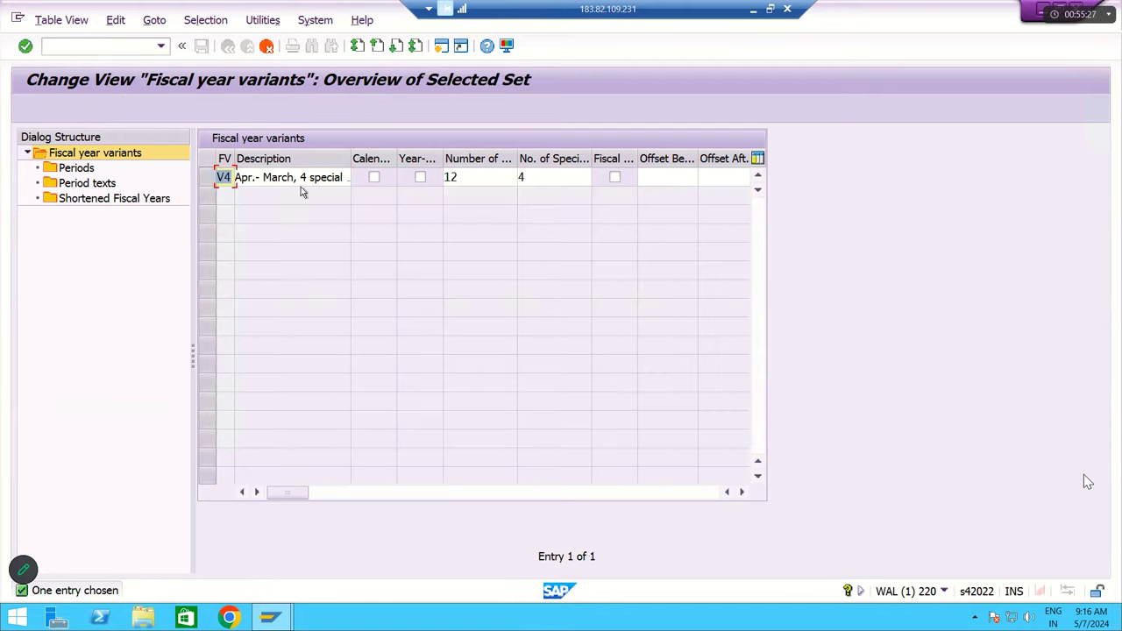
Set the fiscal year variant key of the copied entry to R3.
left_click(230, 177)
key("shift+Home")
type("R3")
key("Tab")
Change the description of variant R3 to "RM Apr.- March, 4 spl p".
key("End")
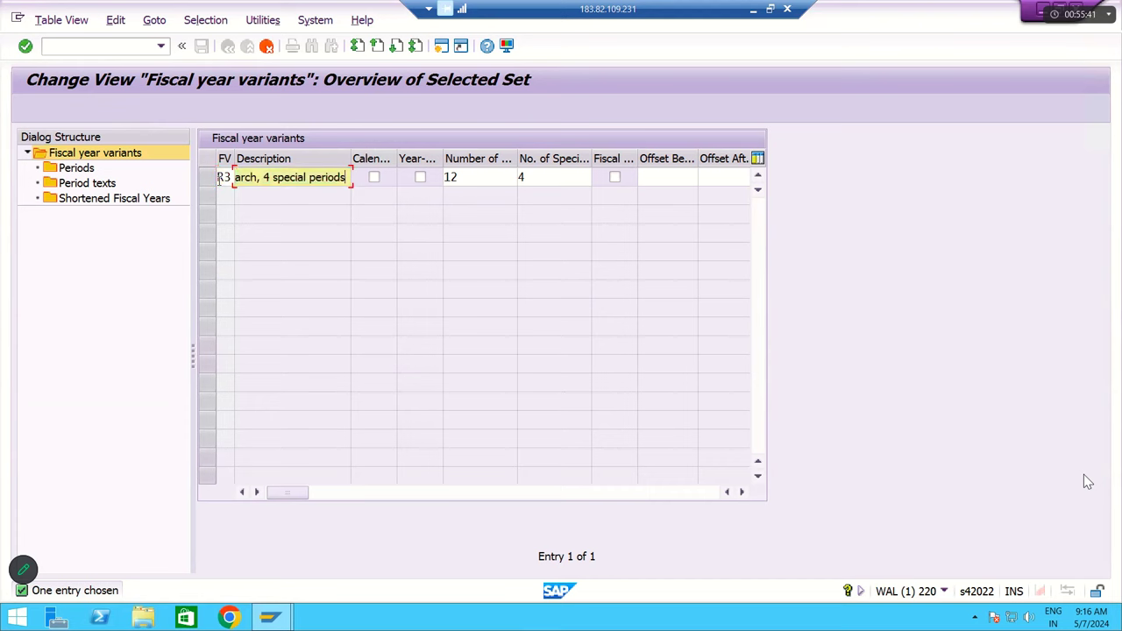
key("Left")
key("Left")
key("Left")
key("Left")
key("Left")
key("Left")
key("Left")
key("Left")
key("Left")
key("Left")
key("Left")
key("Left")
key("Left")
key("Left")
key("Left")
key("Left")
key("Left")
key("Left")
key("Left")
key("Left")
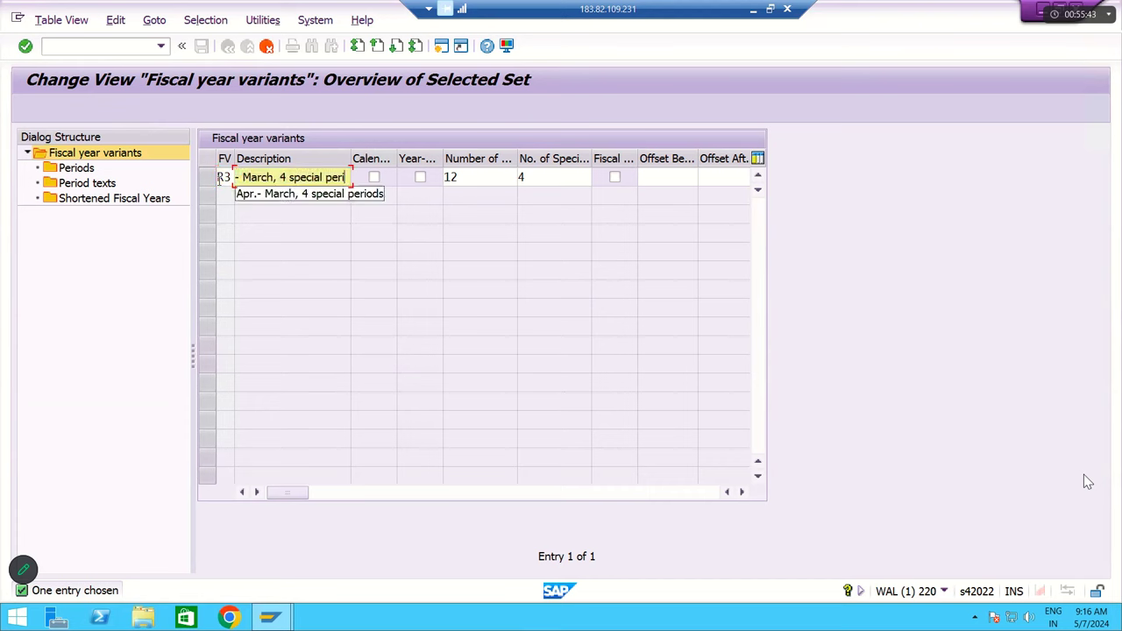
key("Left")
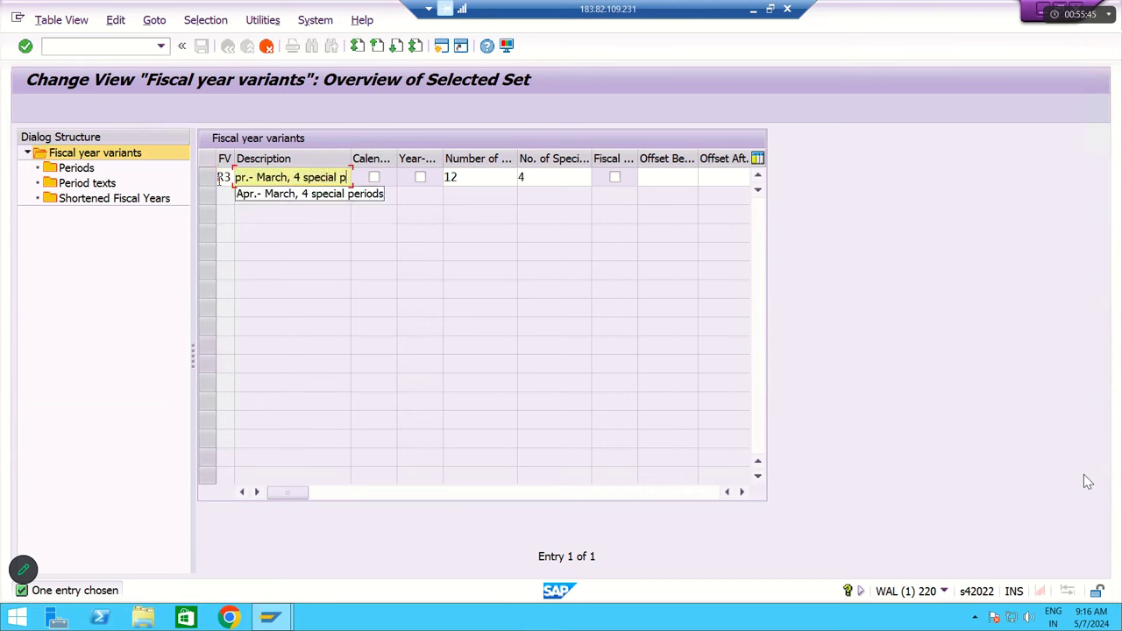
key("Left")
key("BackSpace")
key("BackSpace")
key("BackSpace")
key("BackSpace")
key("BackSpace")
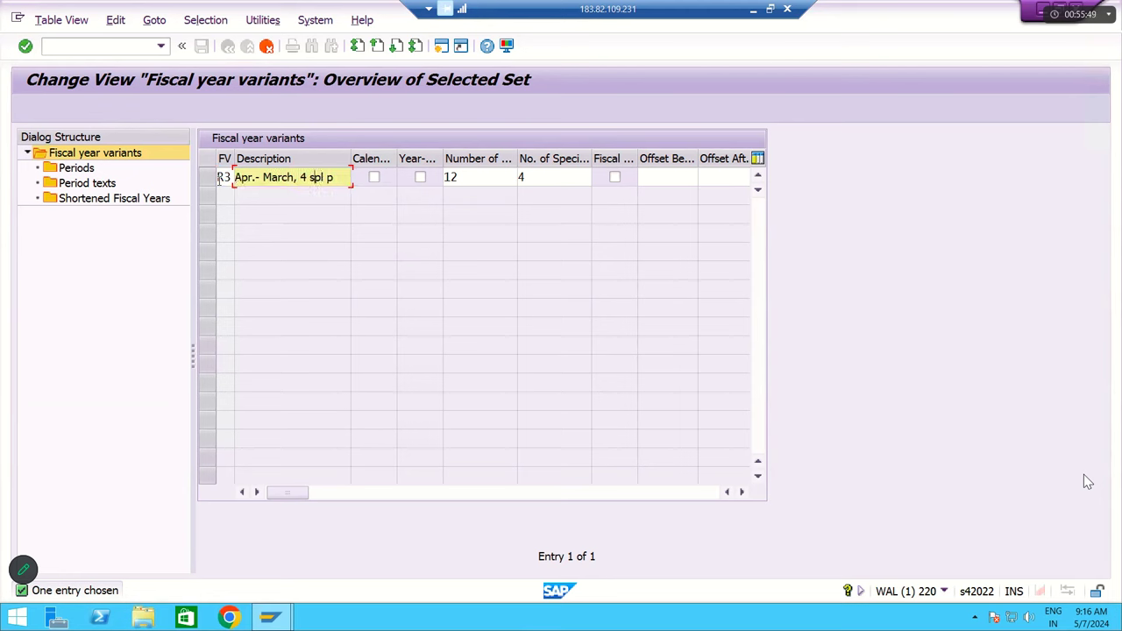
type("RM")
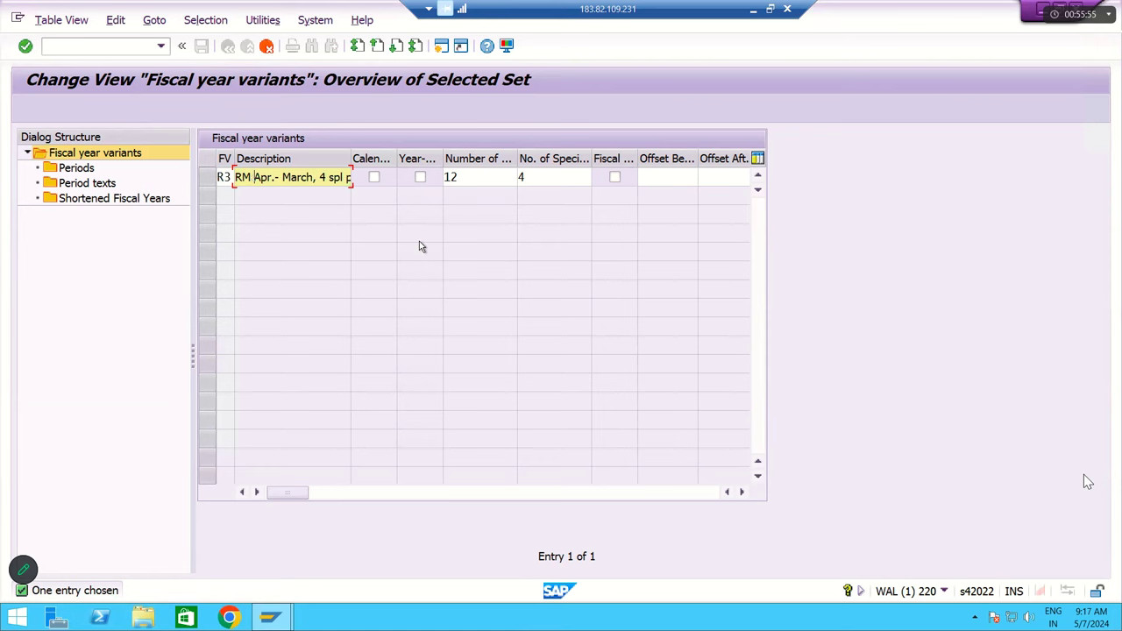
key("Tab")
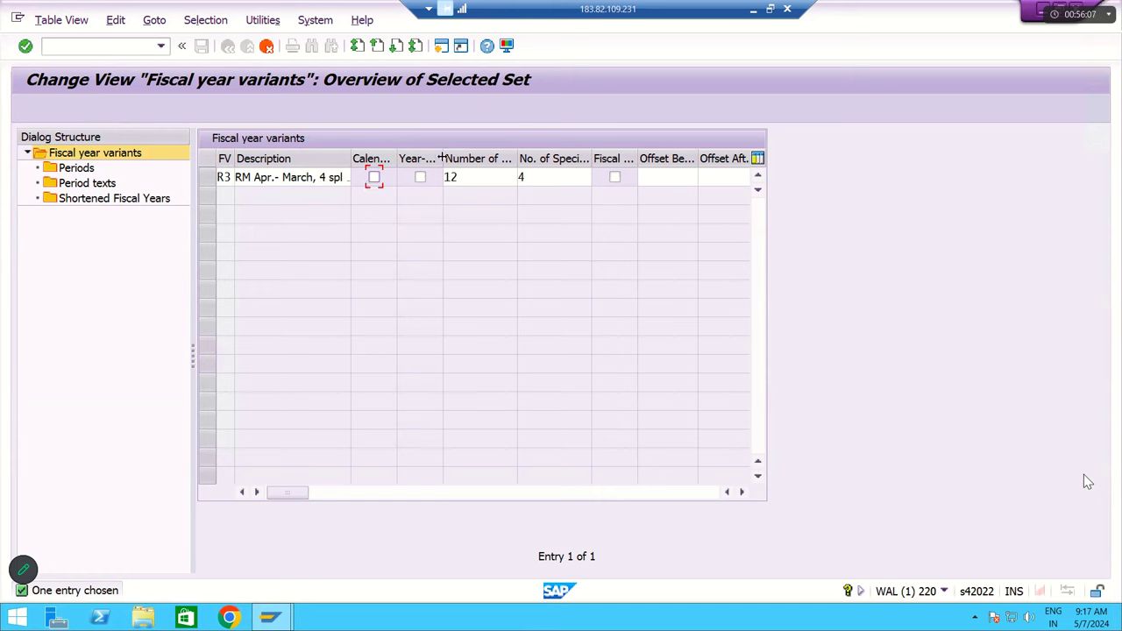
Widen the Year-dependent column and try the year-dependent setting for variant R3, clearing it again.
left_click_drag(480, 157, 492, 176)
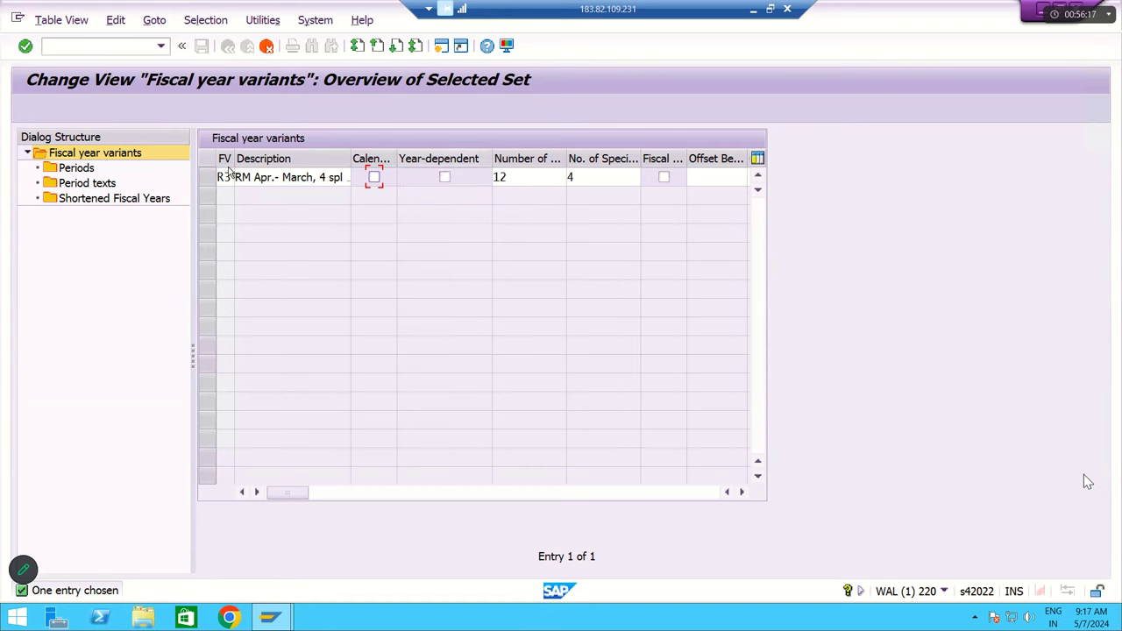
left_click_drag(230, 175, 215, 191)
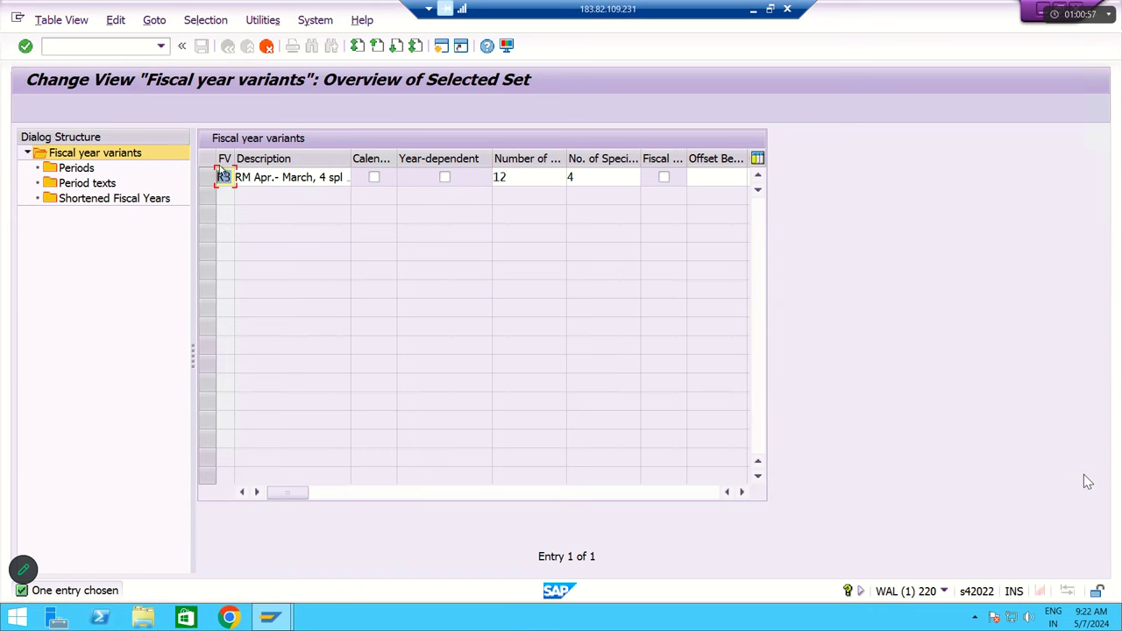
left_click(267, 177)
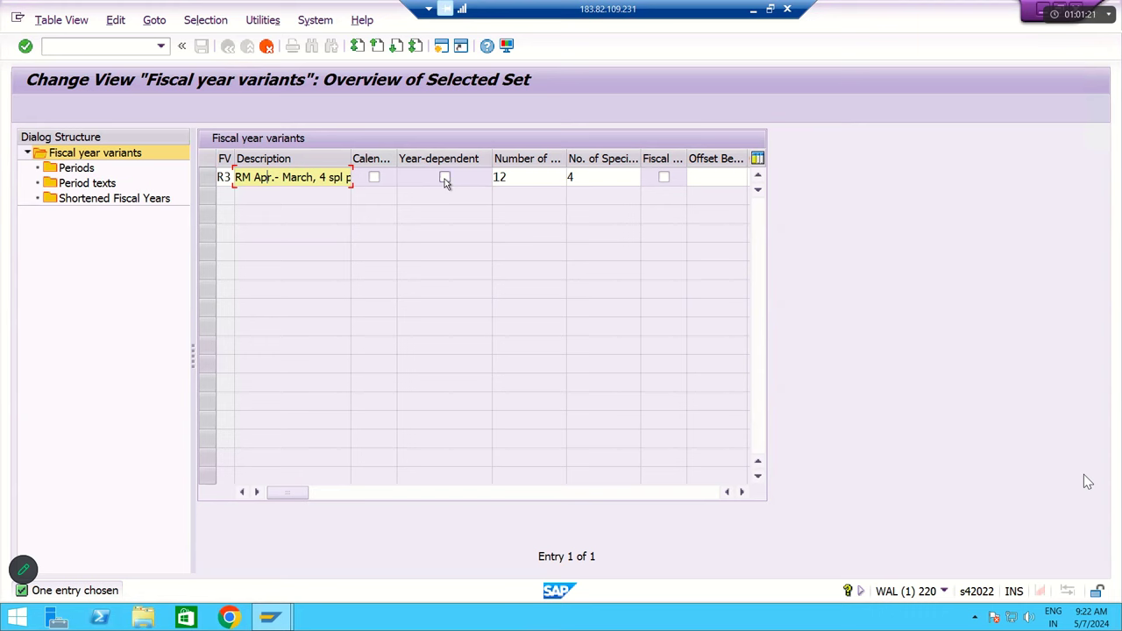
left_click(445, 178)
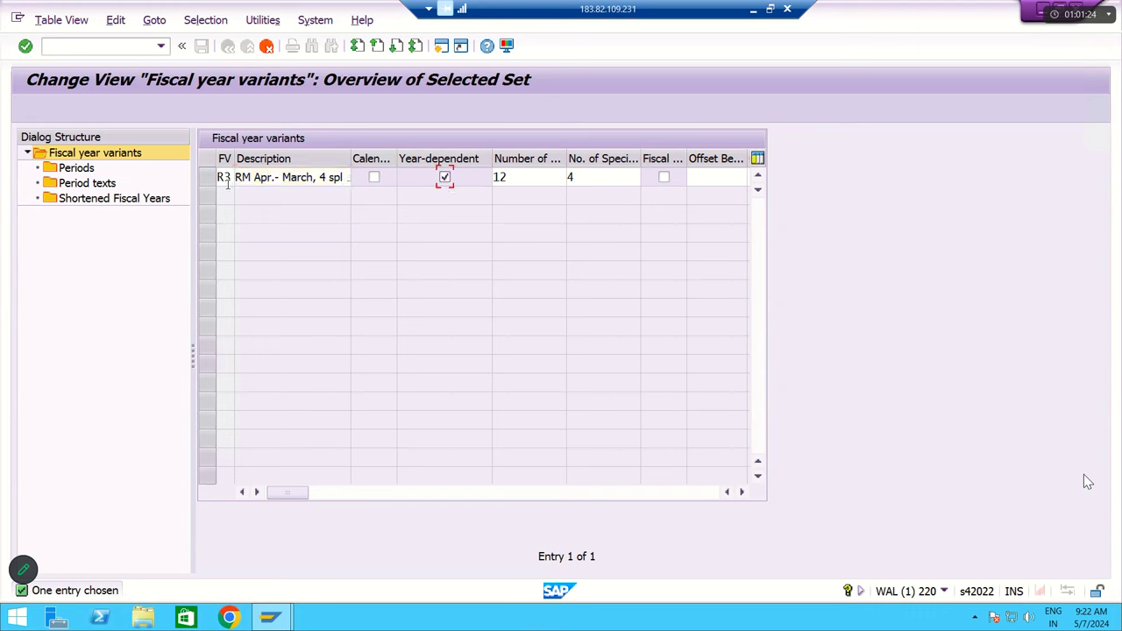
left_click(445, 178)
left_click(225, 177)
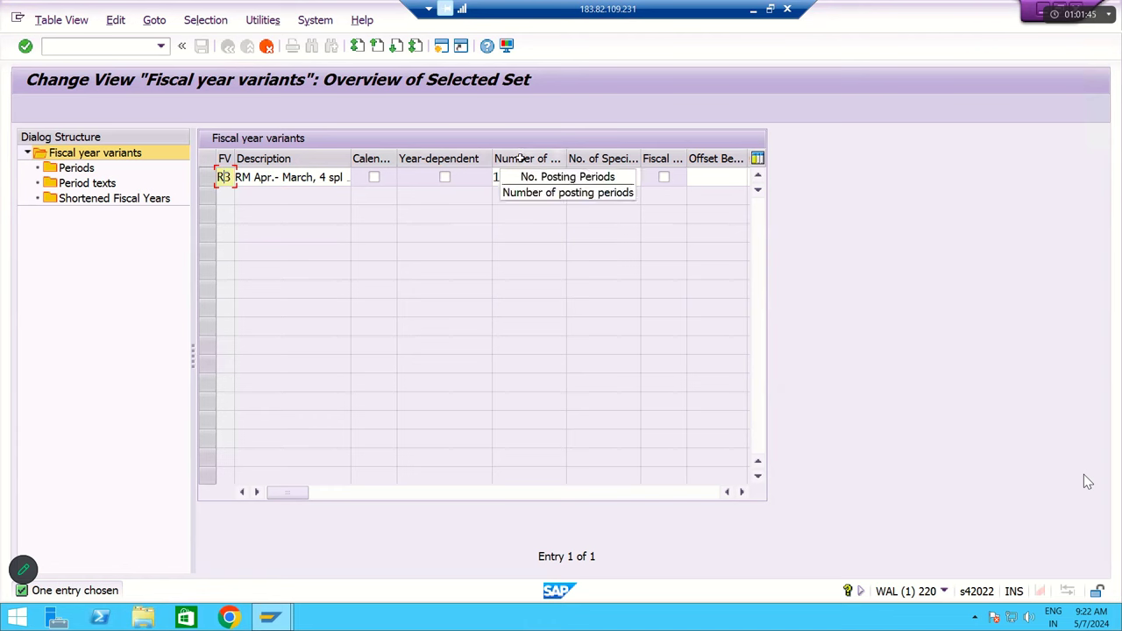
Try 6 as the number of special periods for variant R3, and set it back to 4.
left_click_drag(511, 178, 488, 178)
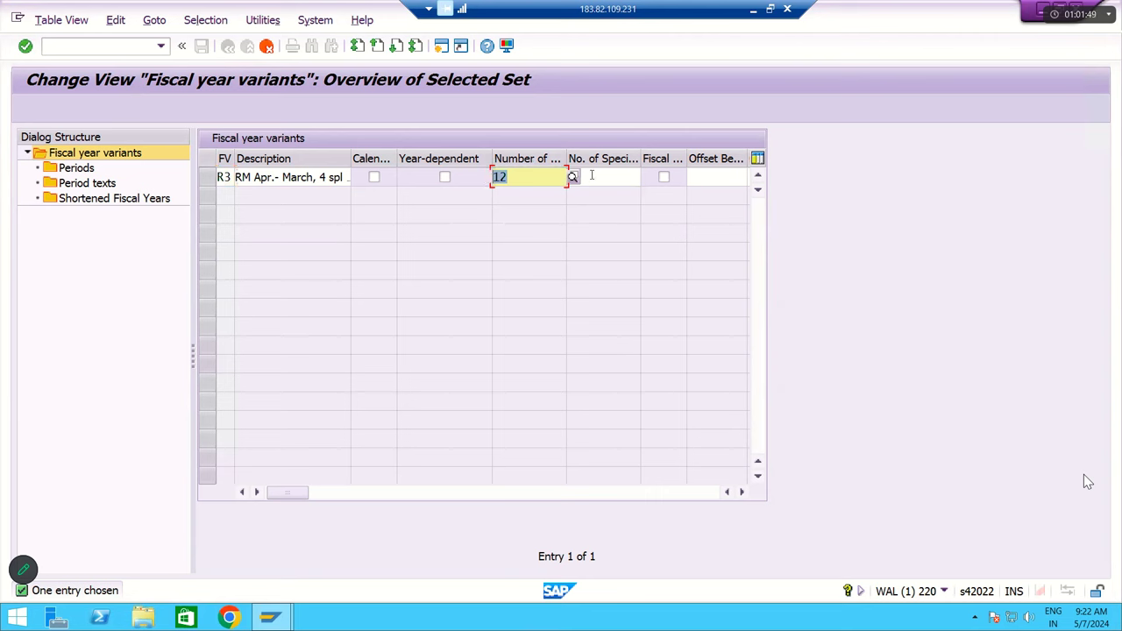
left_click(591, 175)
type("4")
left_click_drag(590, 176, 551, 177)
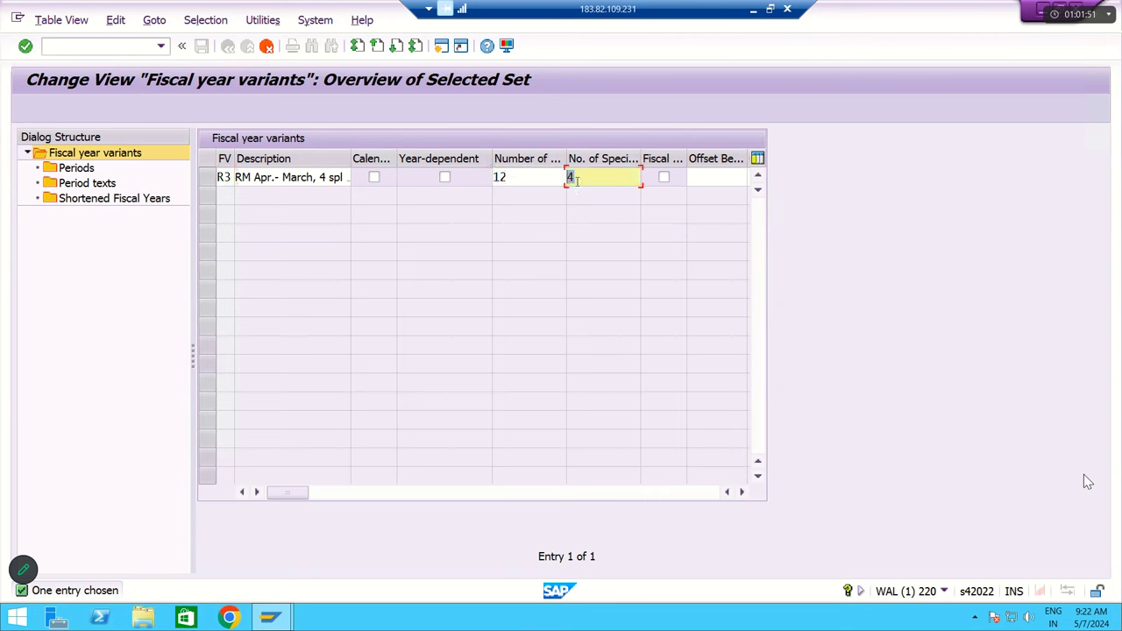
key("BackSpace")
type("6")
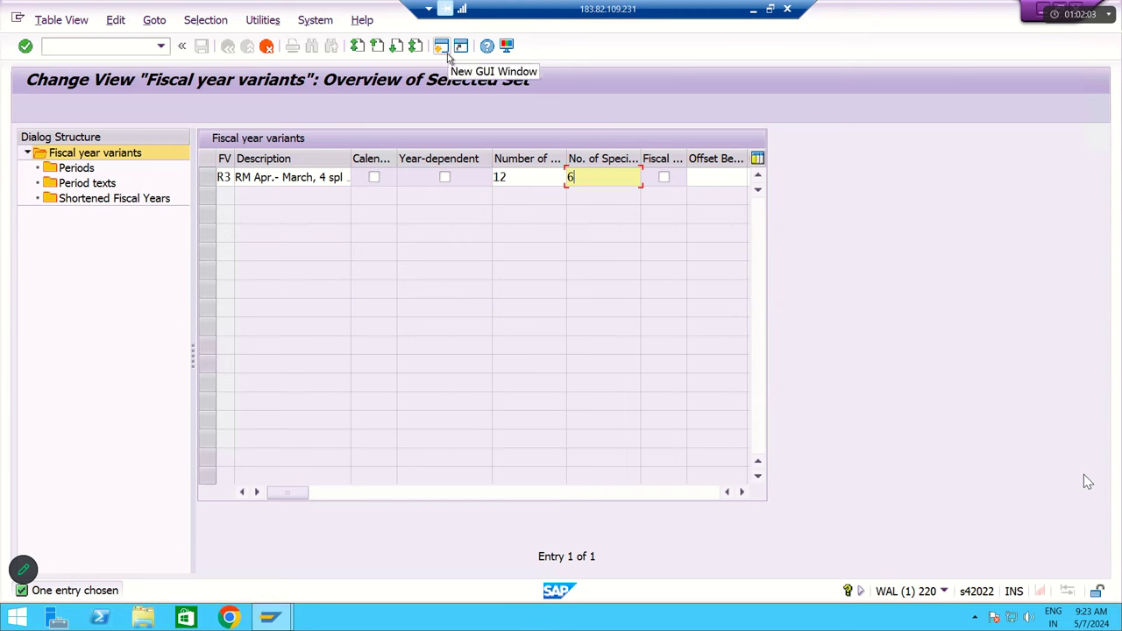
key("BackSpace")
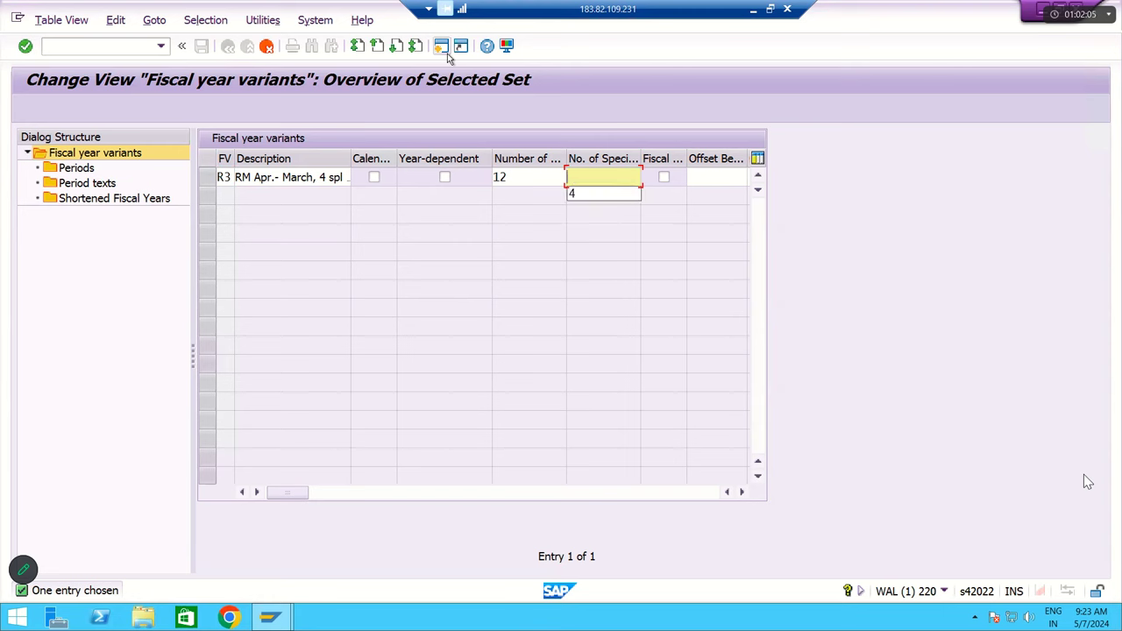
type("4")
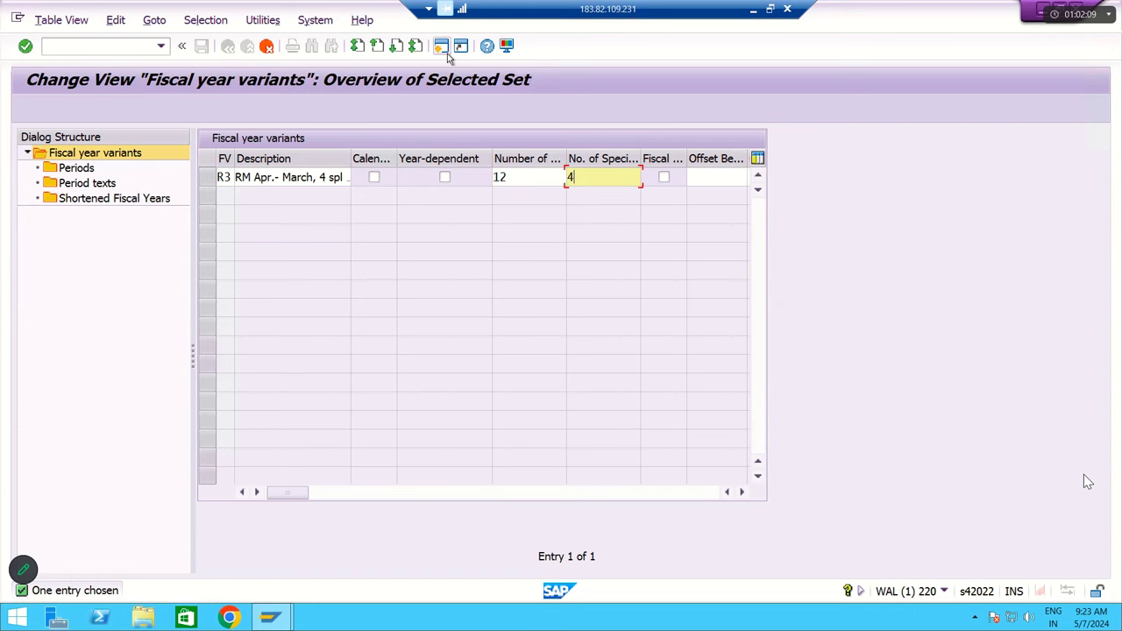
key("BackSpace")
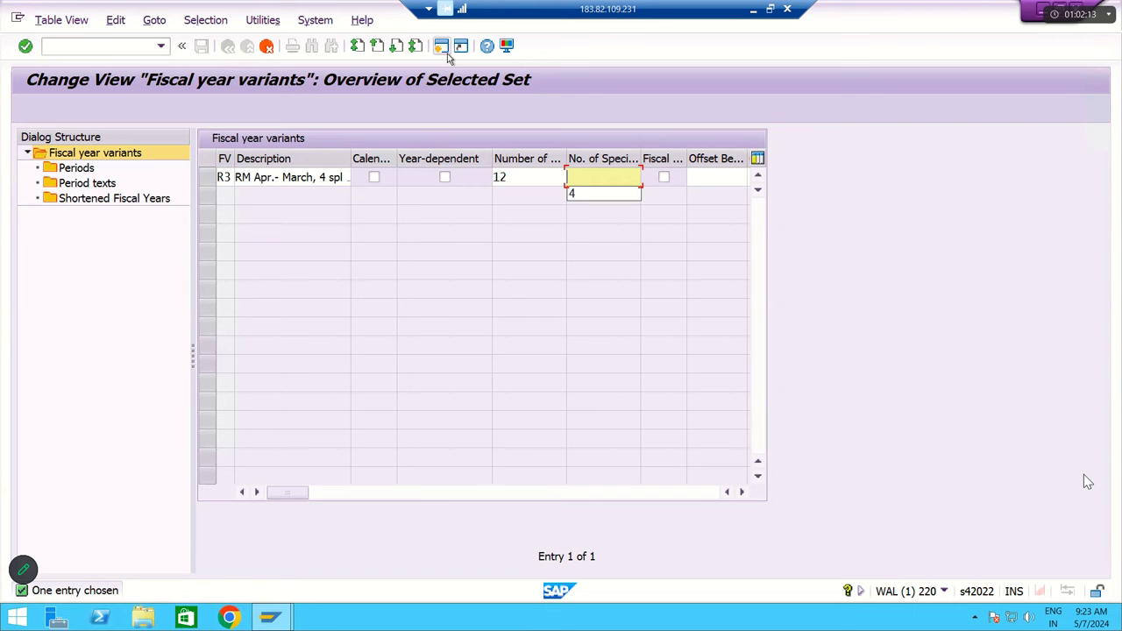
type("6")
key("BackSpace")
type("4")
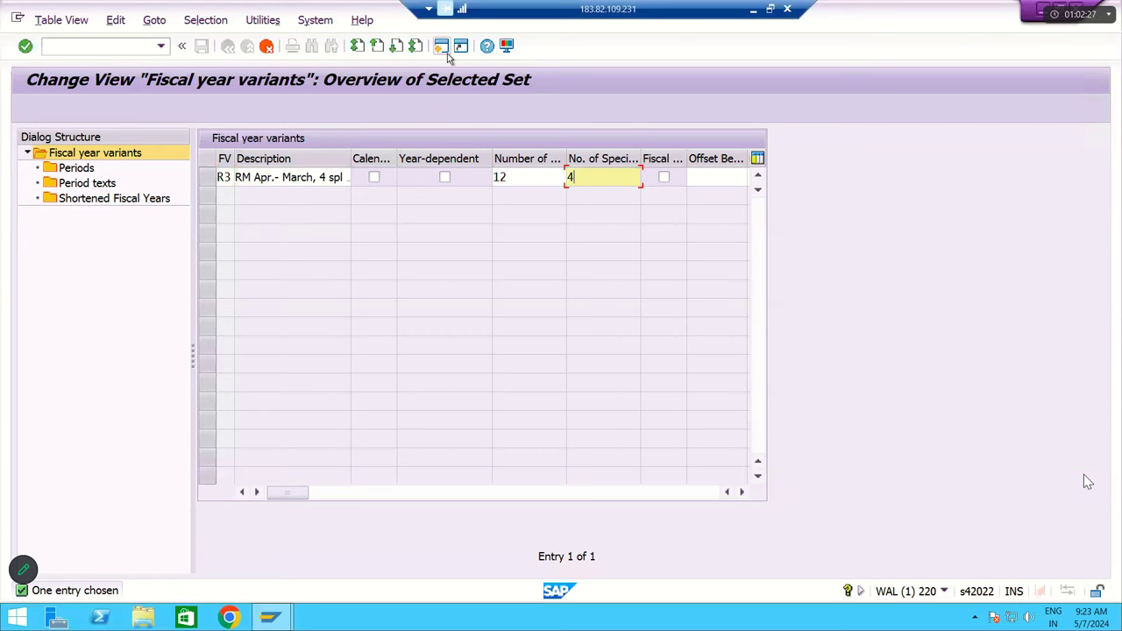
Change the copied variant's key to R2 and copy the entry with all its dependent entries.
left_click(447, 49)
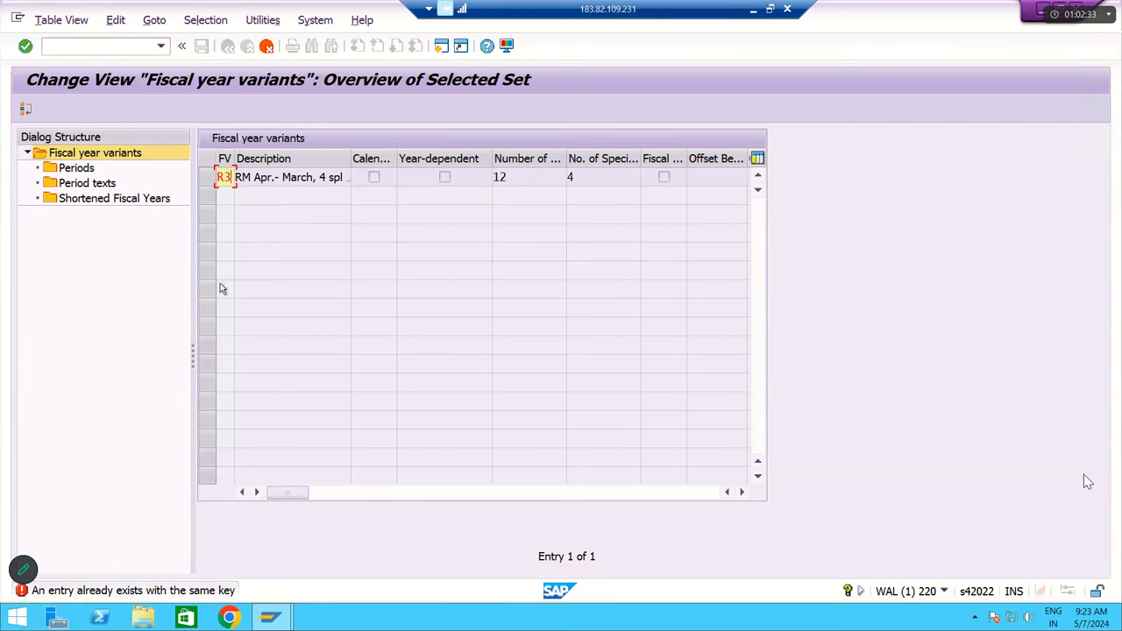
key("BackSpace")
type("2")
key("Return")
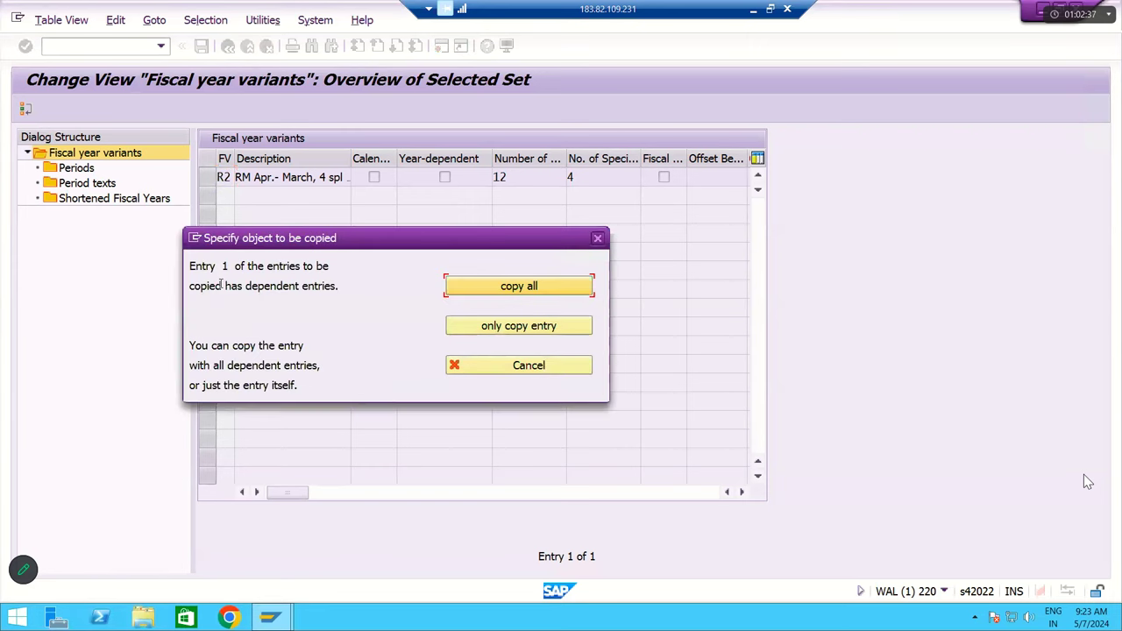
left_click(515, 289)
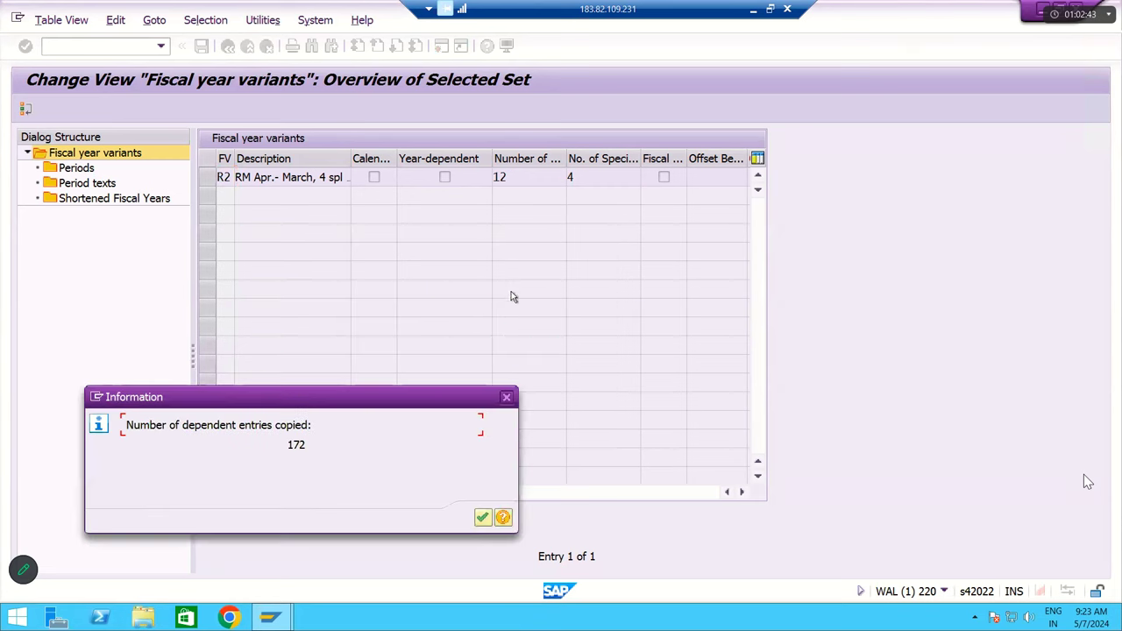
left_click(482, 517)
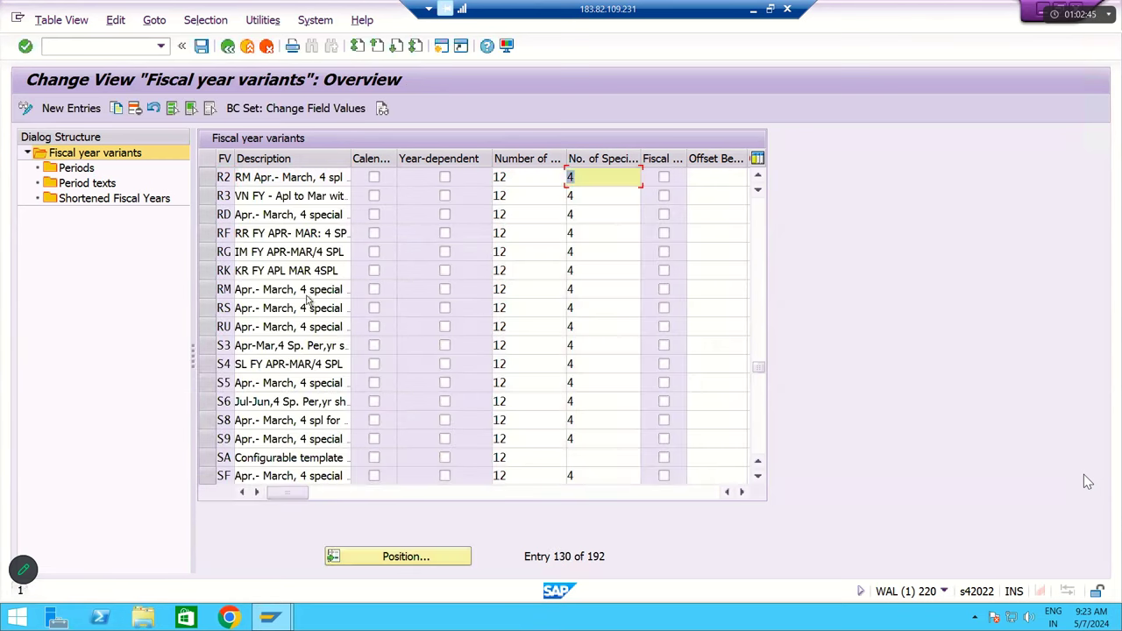
Save variant R2 to the proposed Amul Group of Company Imp Project customizing request and return to the IMG structure.
left_click(200, 45)
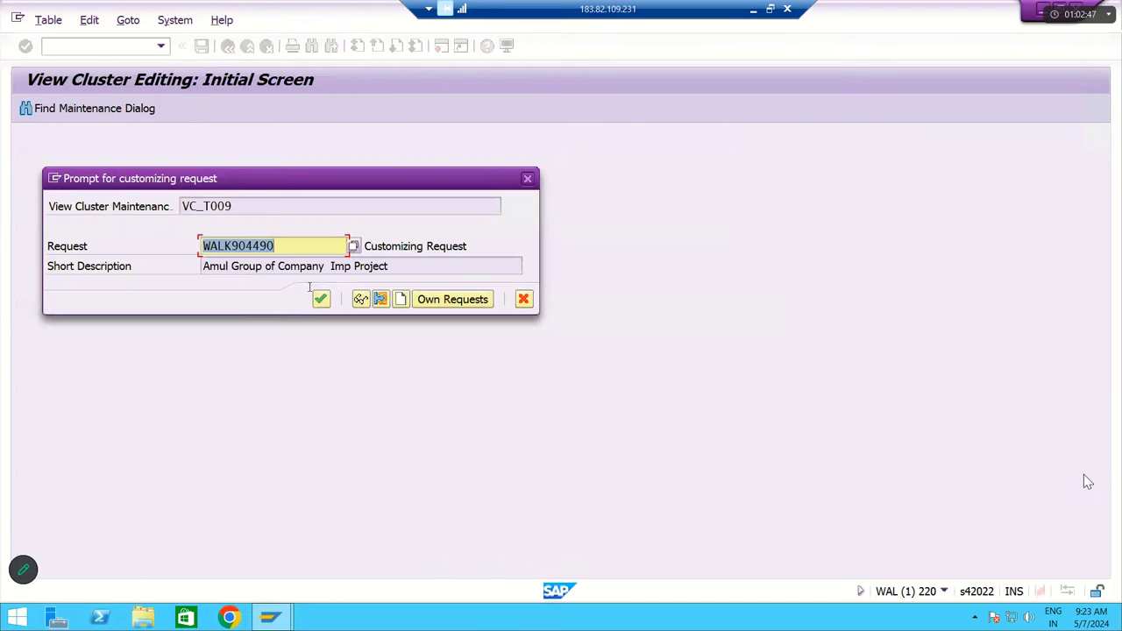
left_click(321, 300)
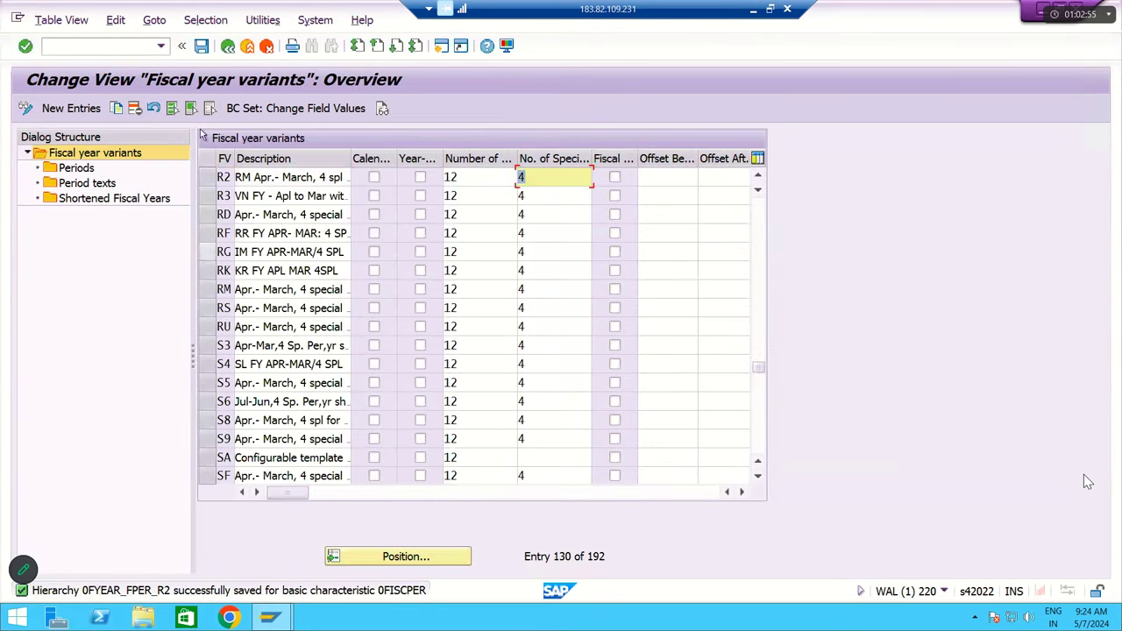
left_click(228, 47)
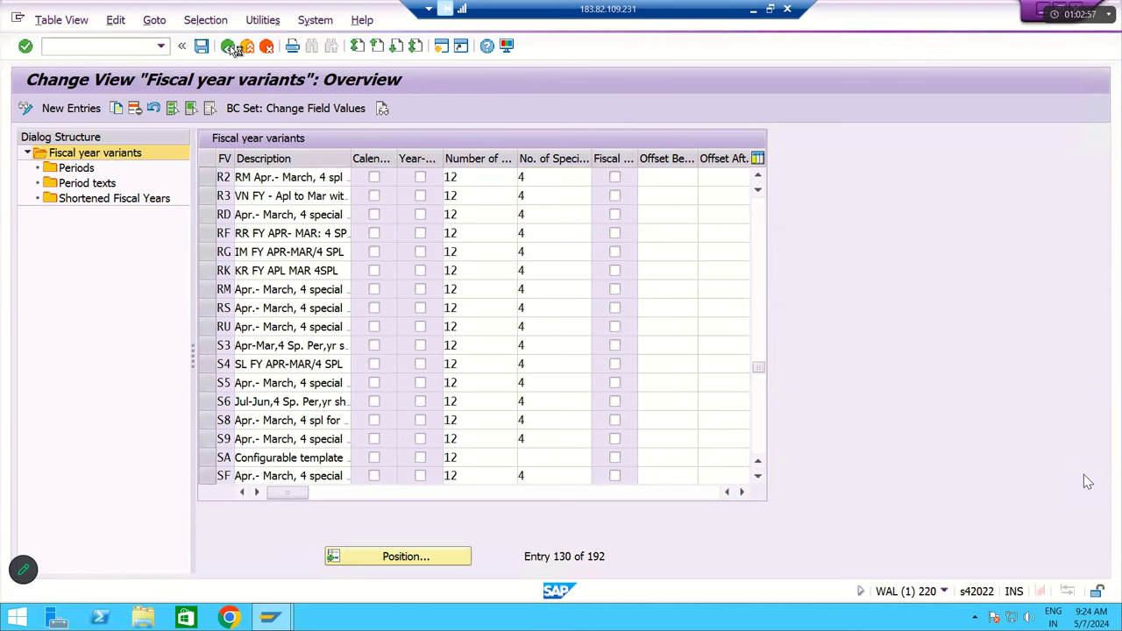
left_click(228, 47)
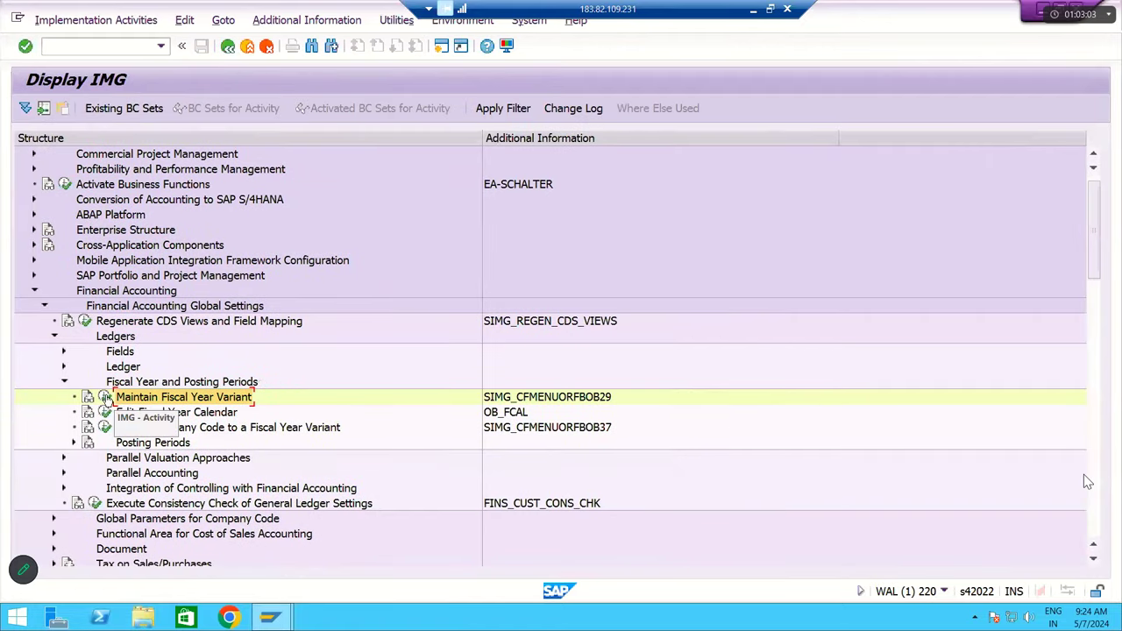
Reopen the Maintain Fiscal Year Variant activity and look through the list of existing variants.
left_click(105, 398)
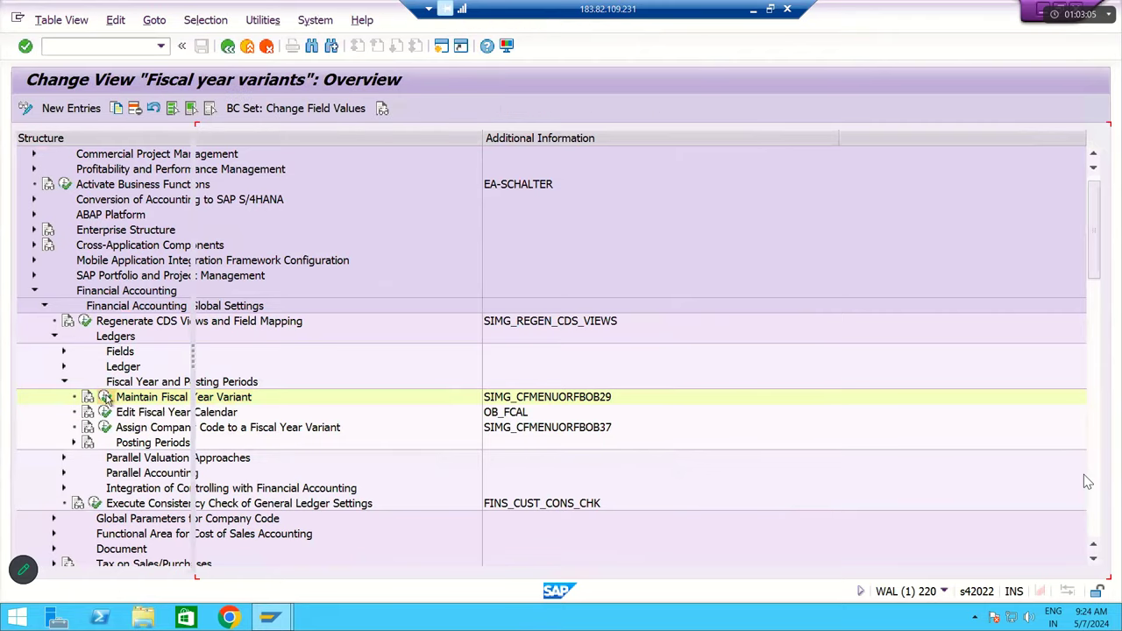
scroll(482, 324, "down", 4)
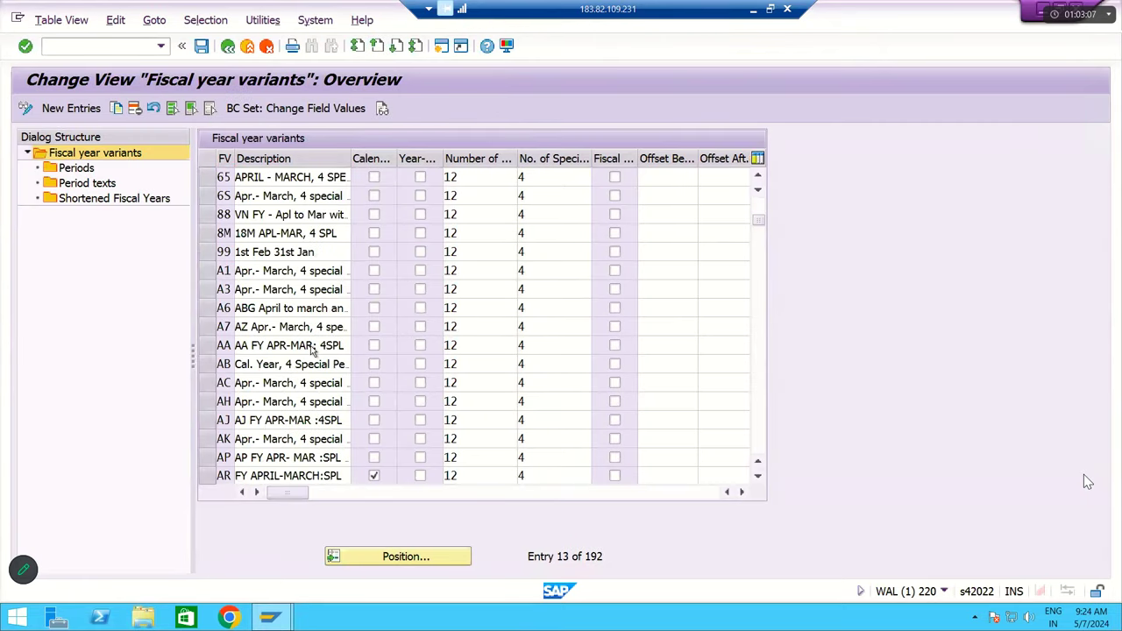
scroll(246, 429, "down", 4)
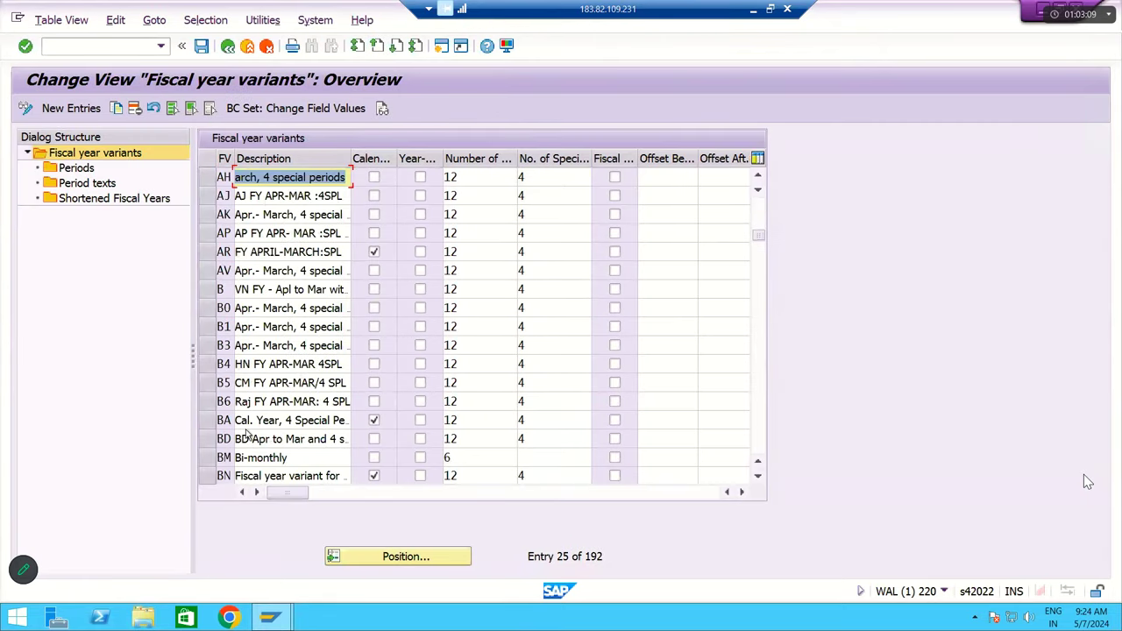
scroll(213, 378, "down", 5)
scroll(213, 379, "down", 2)
left_click(202, 316)
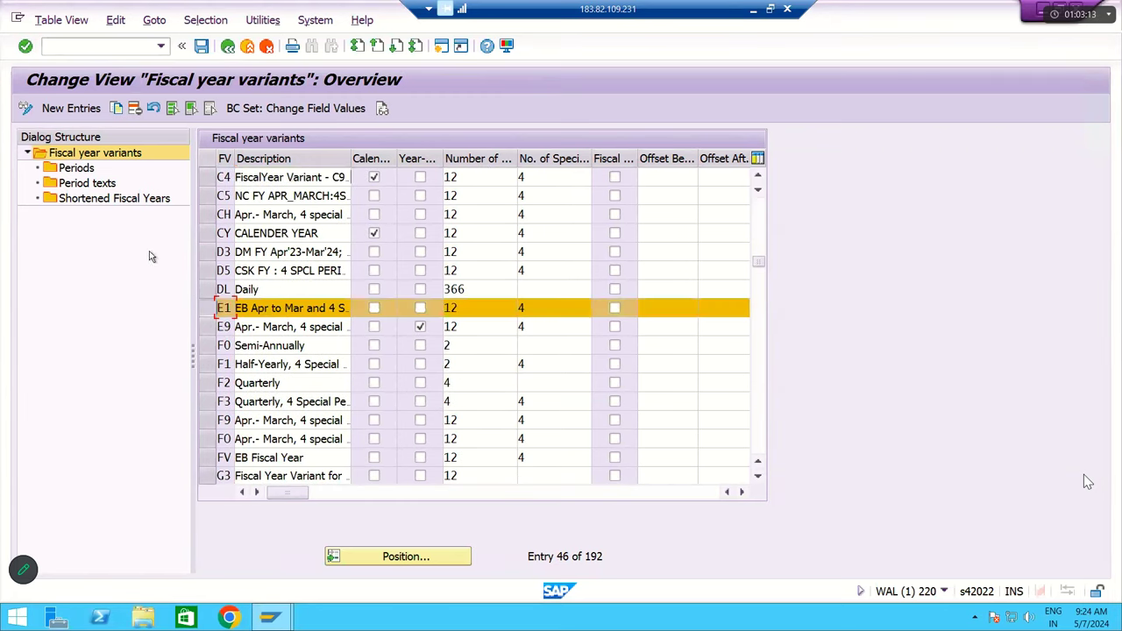
left_click(117, 109)
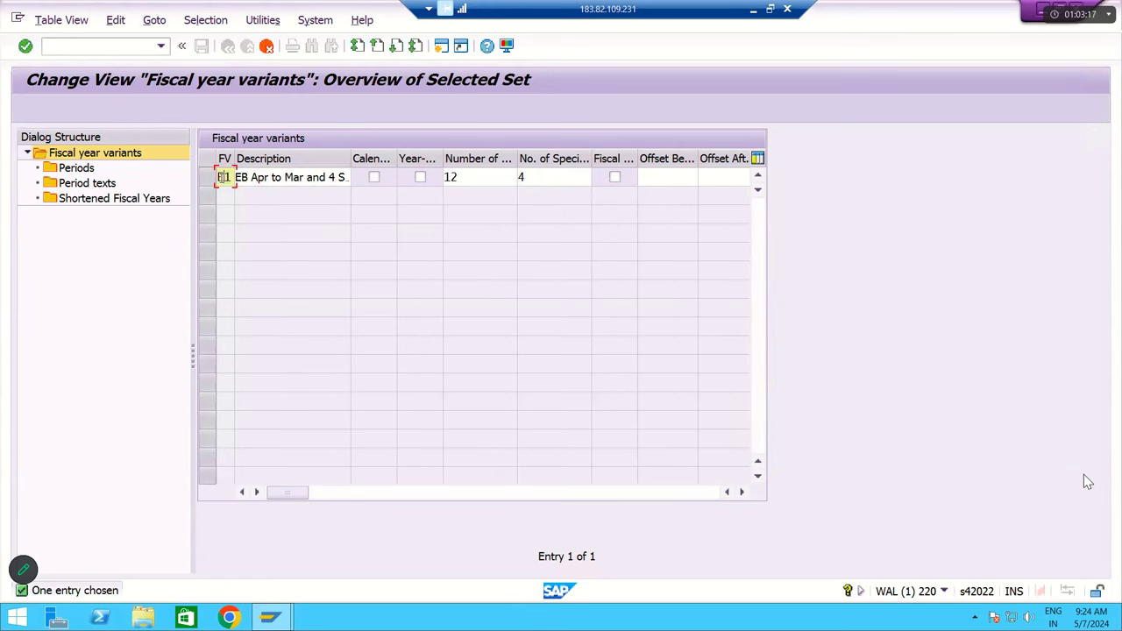
left_click(281, 177)
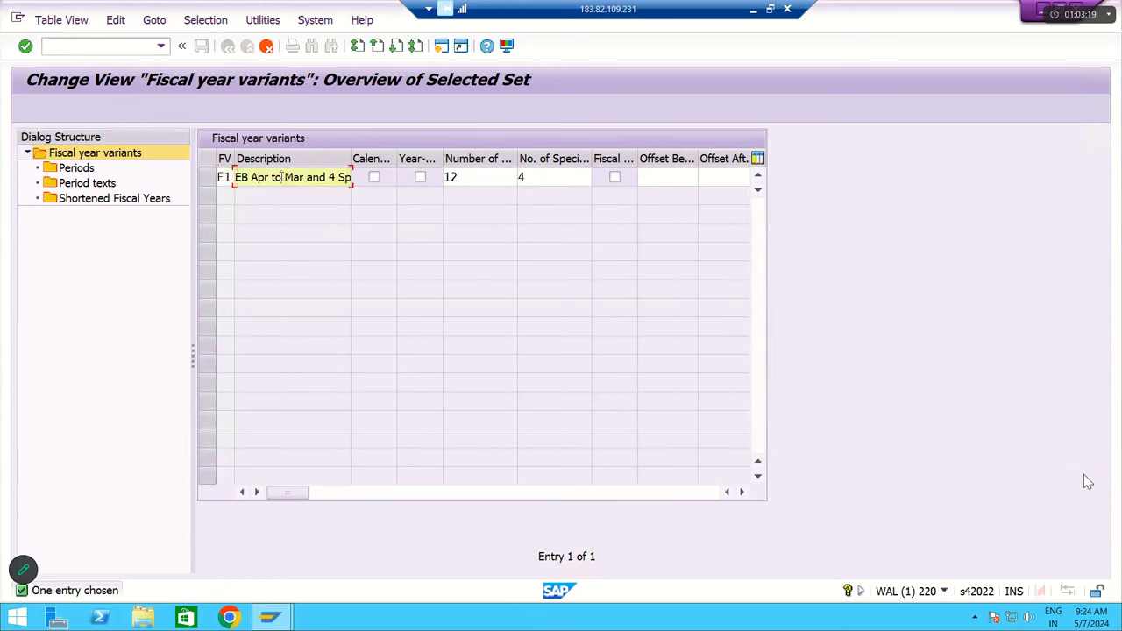
left_click(458, 177)
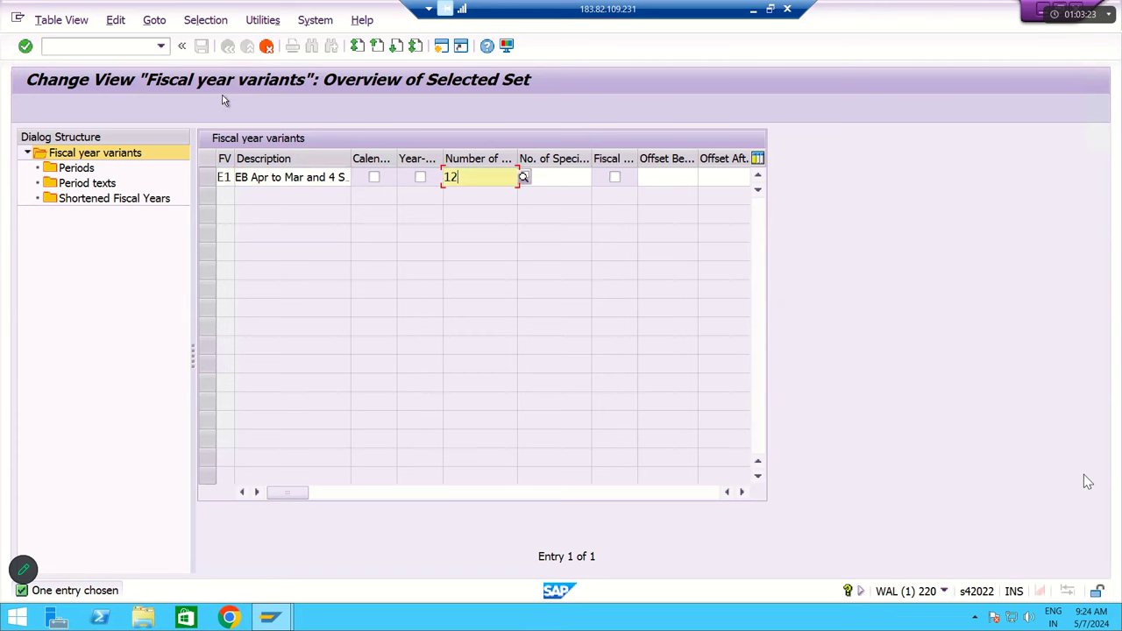
left_click(266, 46)
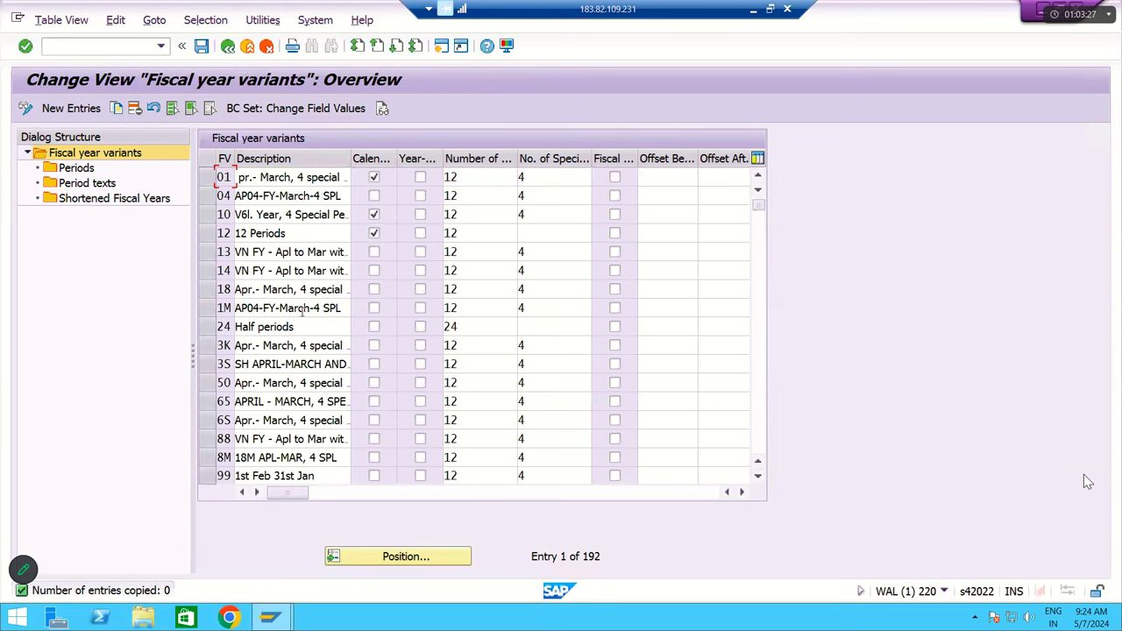
Mark variant R2 in the fiscal year variants overview and open its periods to examine the month, period and year shift assignments.
scroll(302, 377, "down", 9)
scroll(263, 333, "down", 7)
left_click(210, 253)
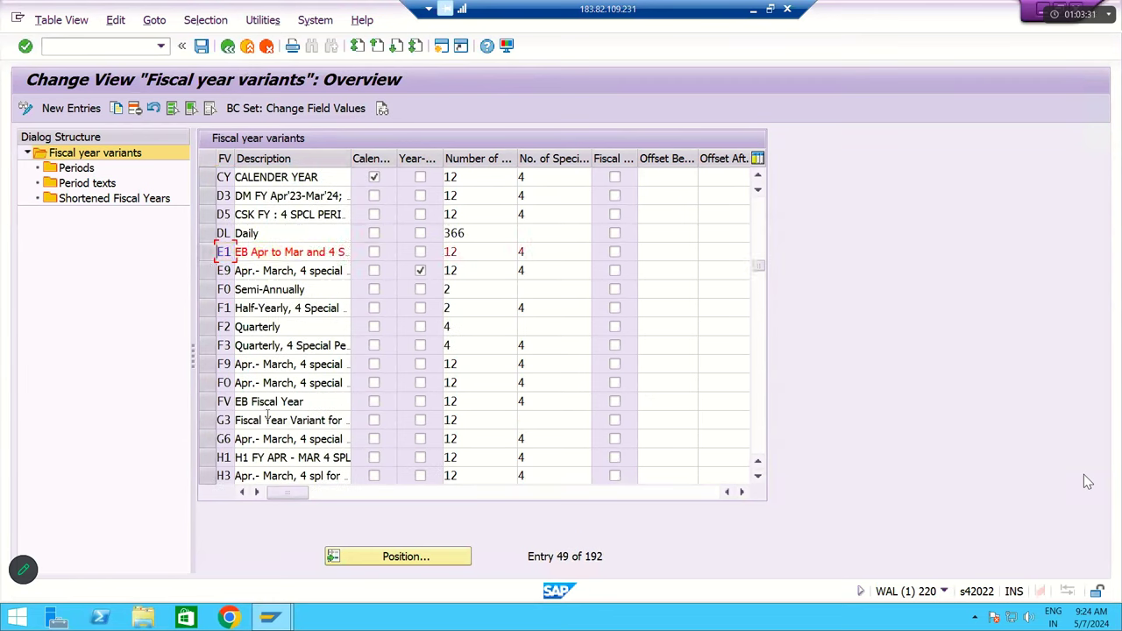
scroll(270, 424, "down", 10)
scroll(269, 425, "down", 12)
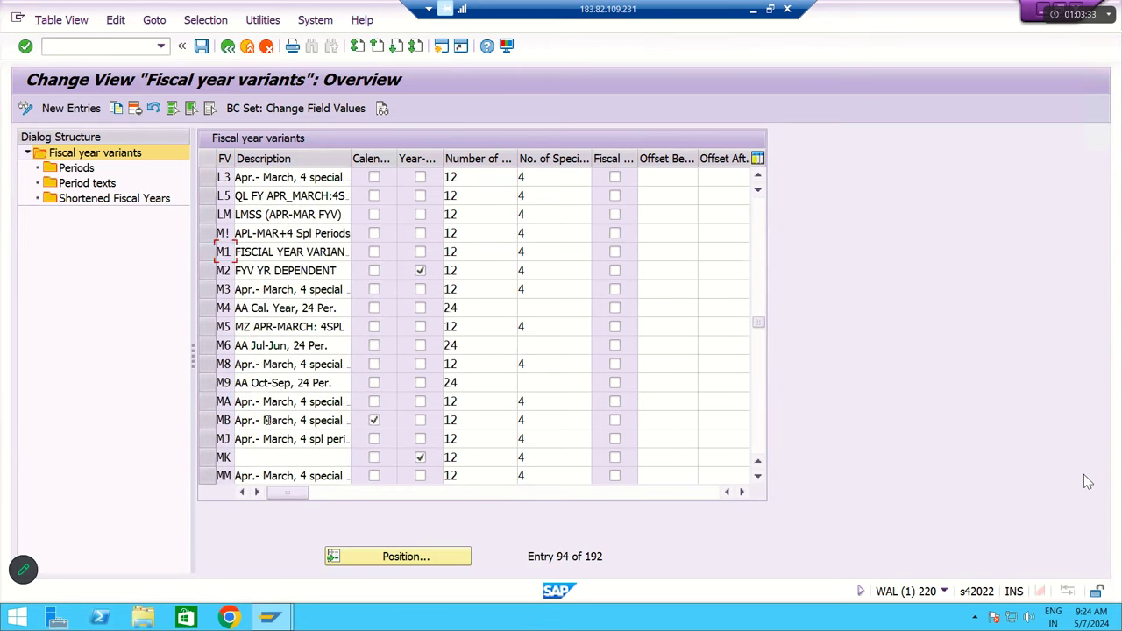
scroll(269, 425, "down", 1)
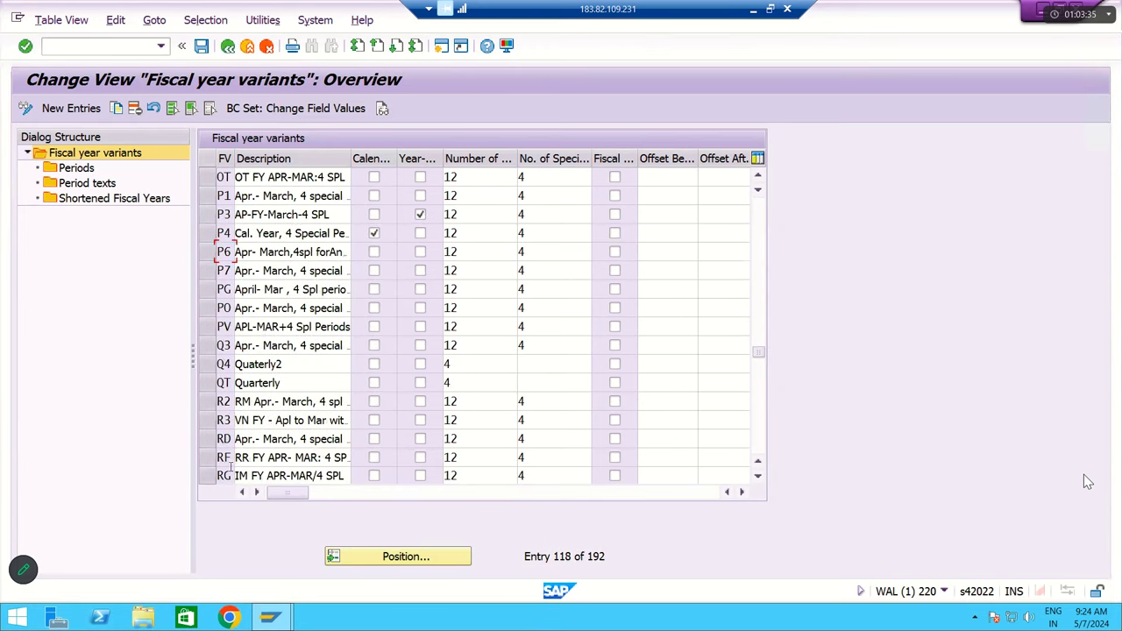
left_click(209, 401)
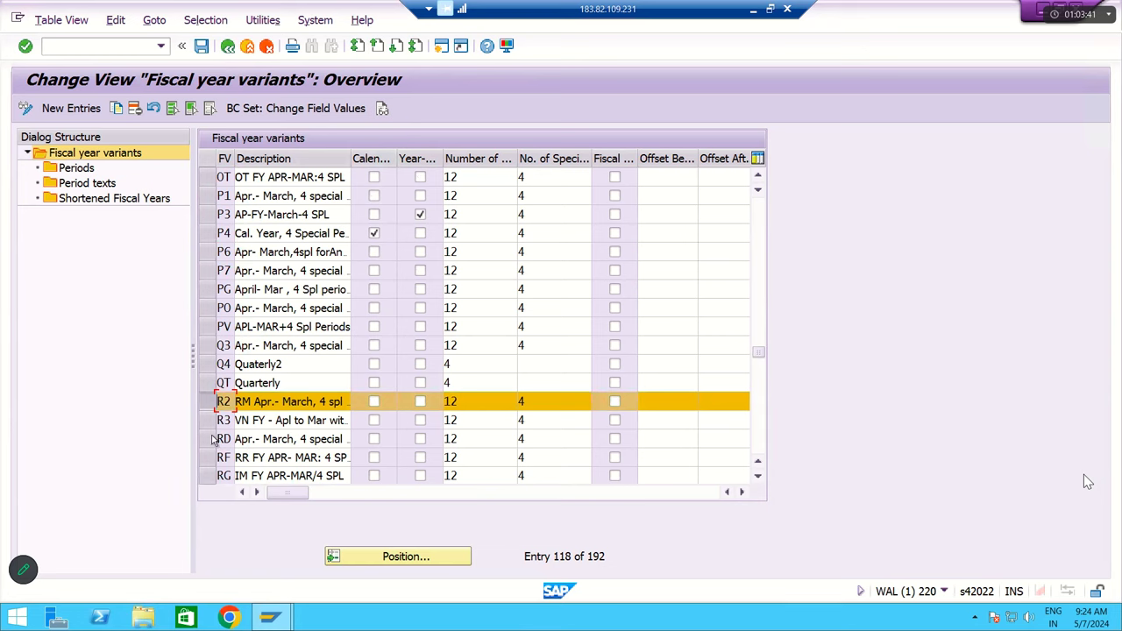
left_click_drag(329, 368, 357, 377)
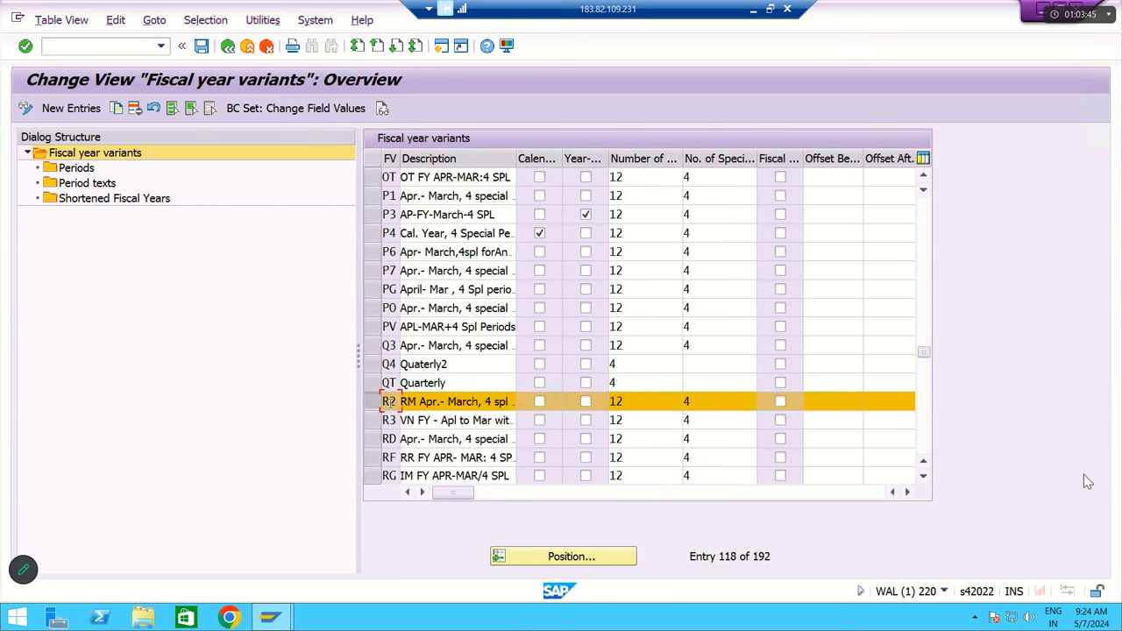
double_click(66, 169)
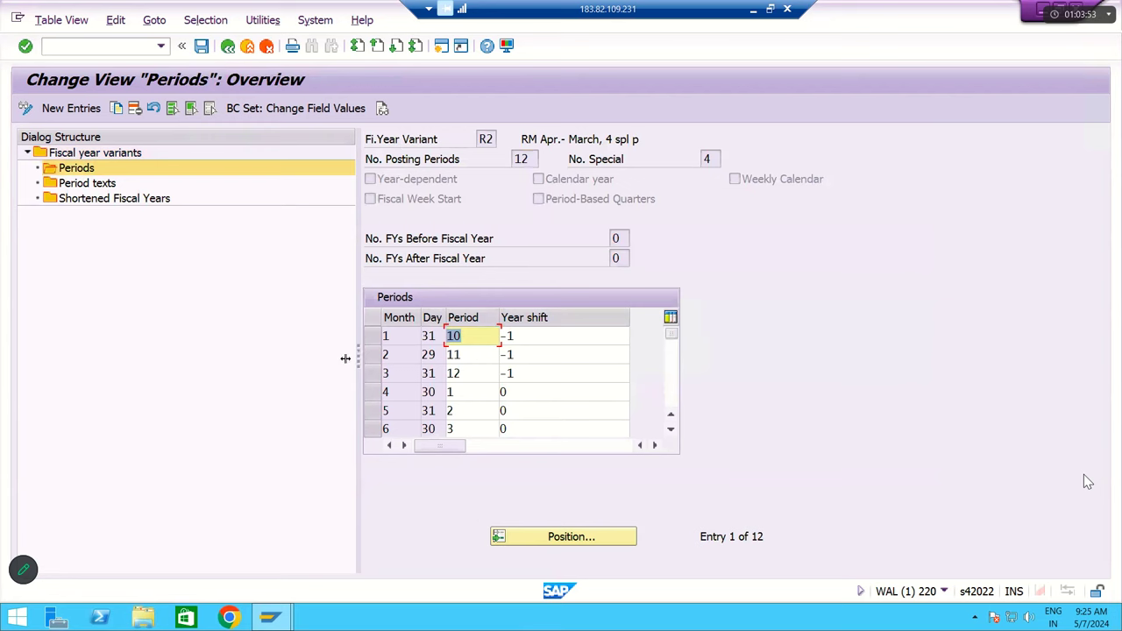
left_click_drag(345, 358, 316, 358)
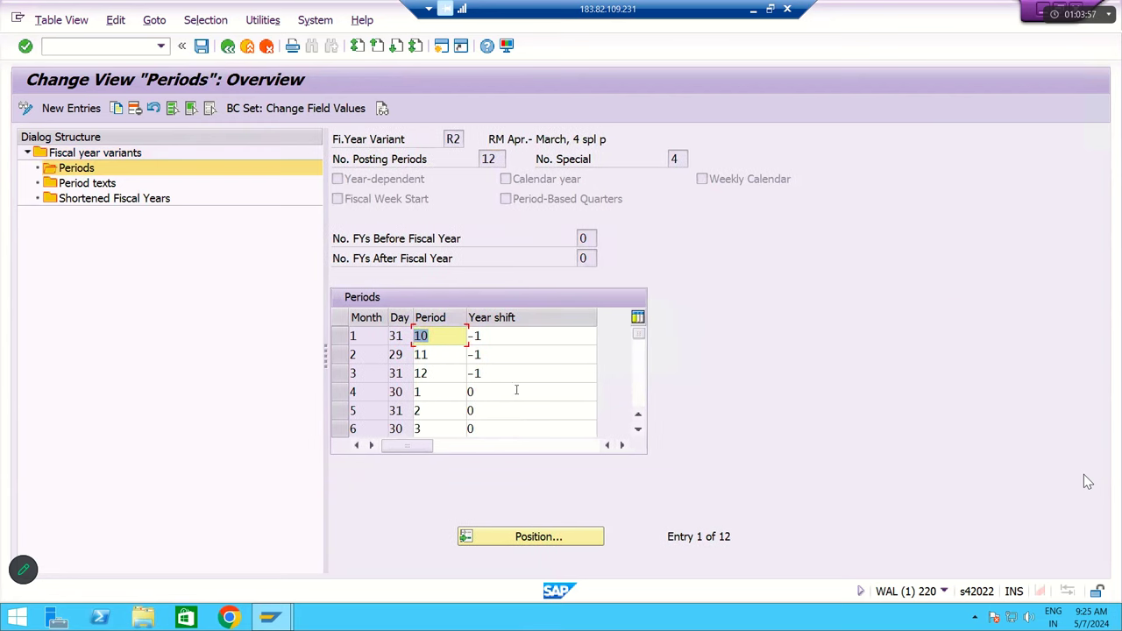
Mark the April row (month 4) in variant R2's periods and examine its day, period and year shift.
left_click(638, 317)
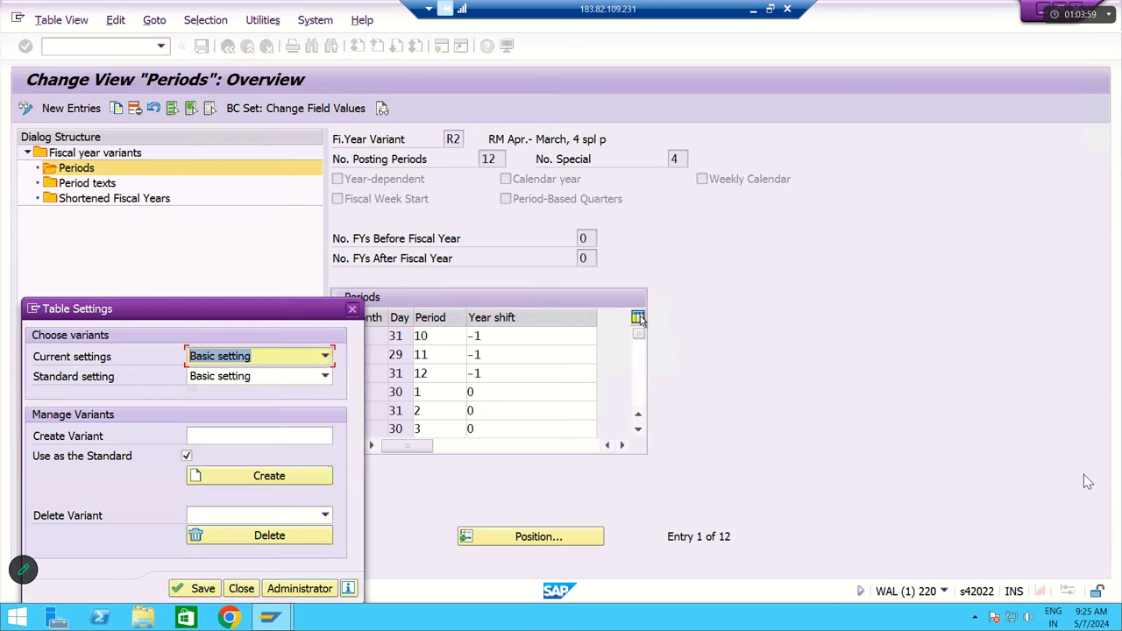
left_click(355, 311)
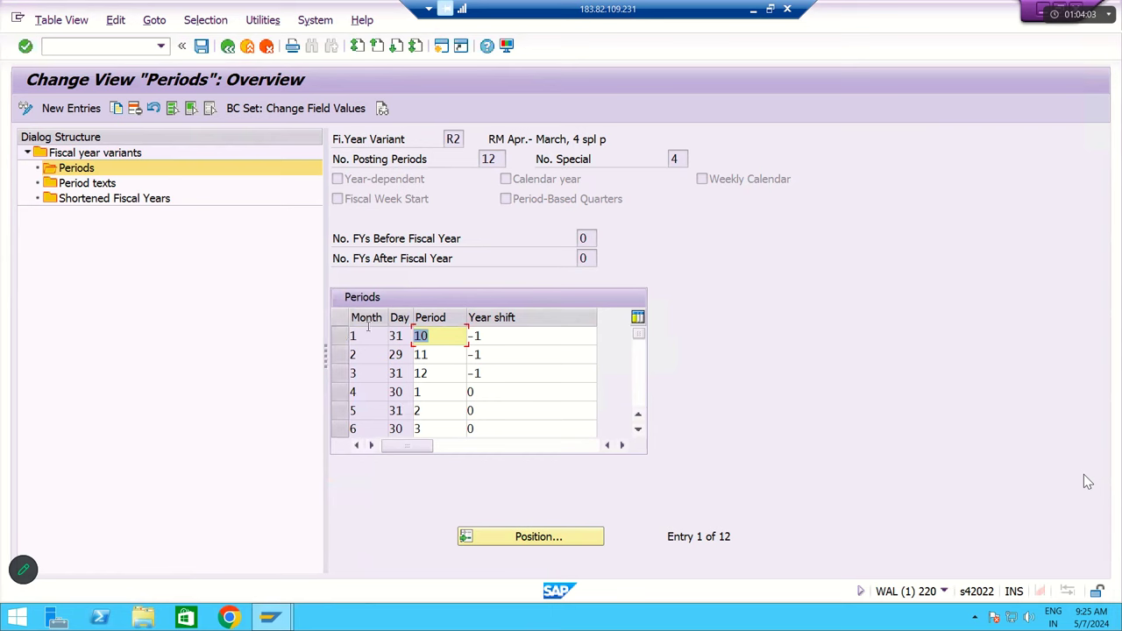
left_click(342, 399)
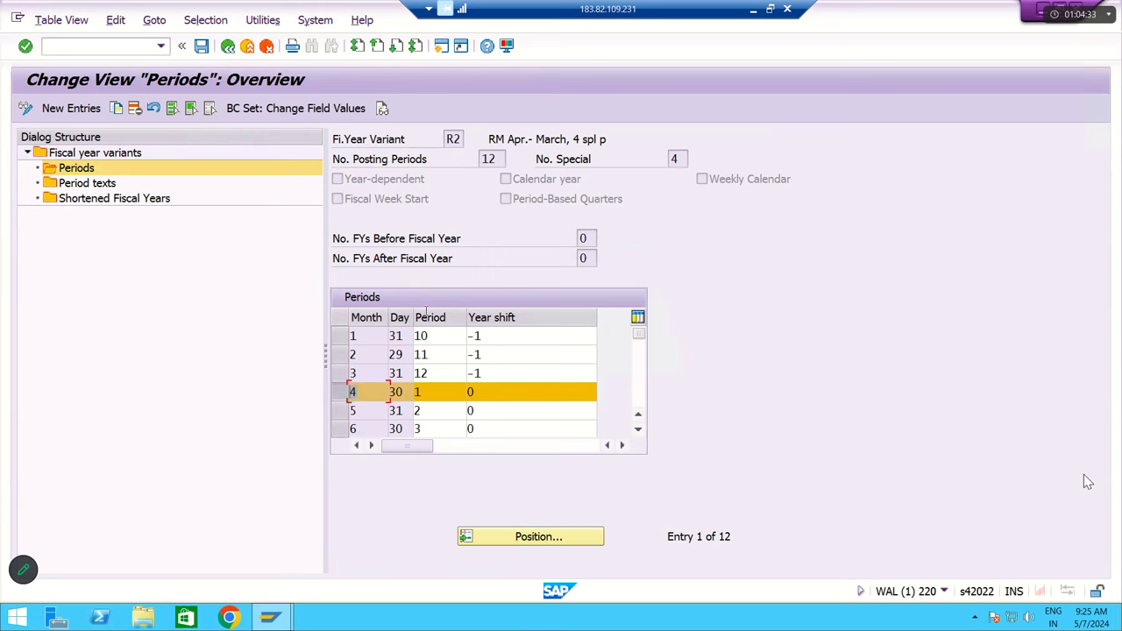
double_click(417, 392)
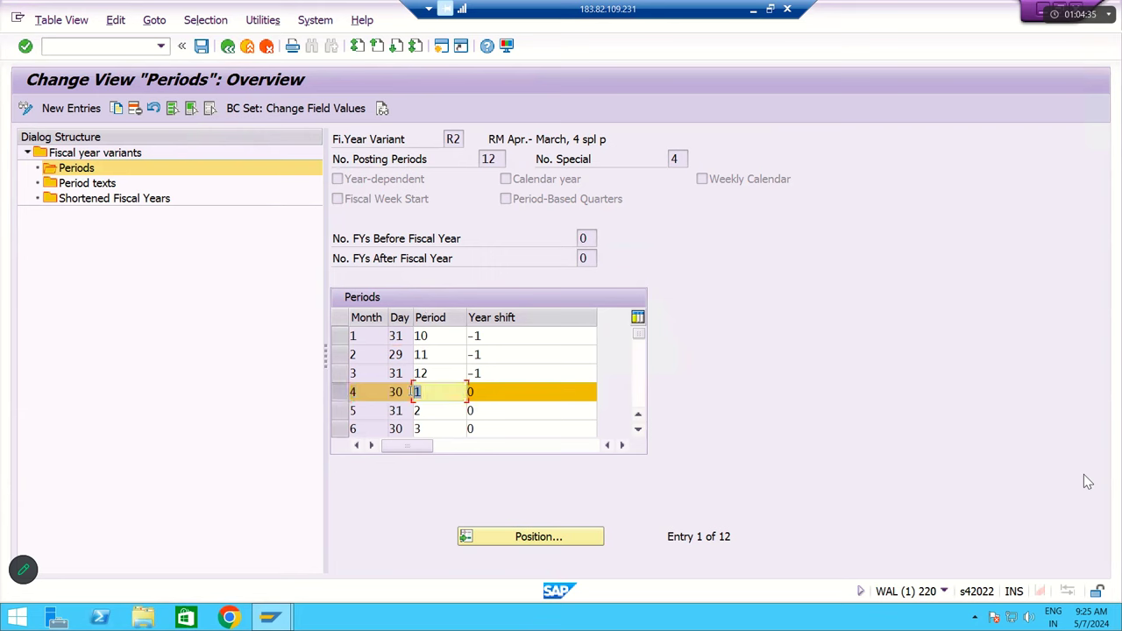
double_click(387, 392)
double_click(422, 392)
left_click(374, 394)
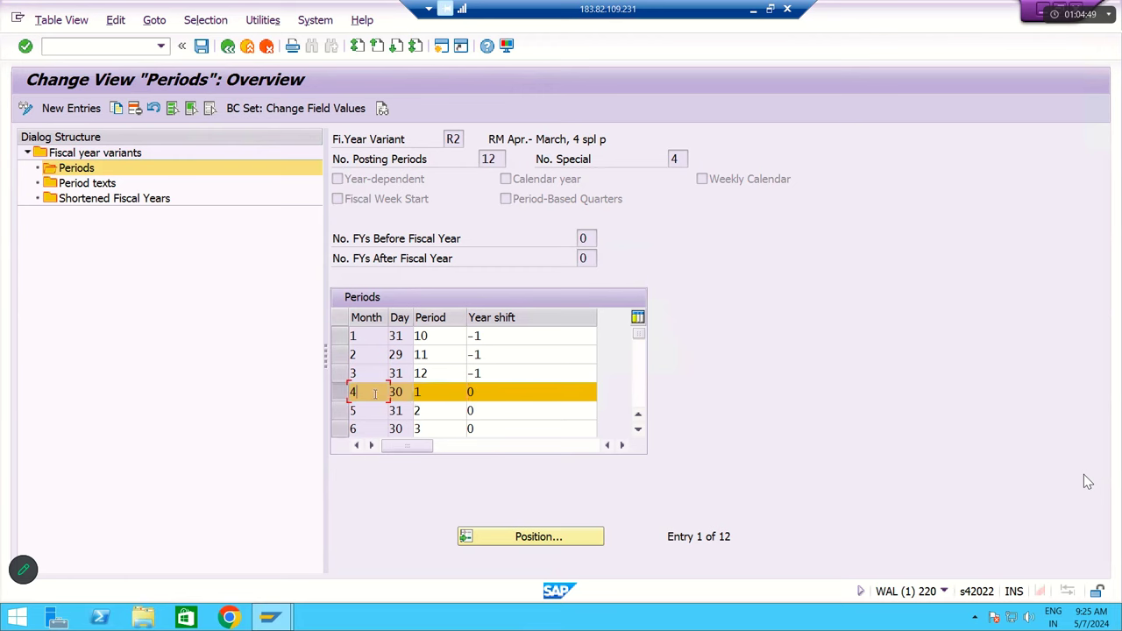
left_click(479, 392)
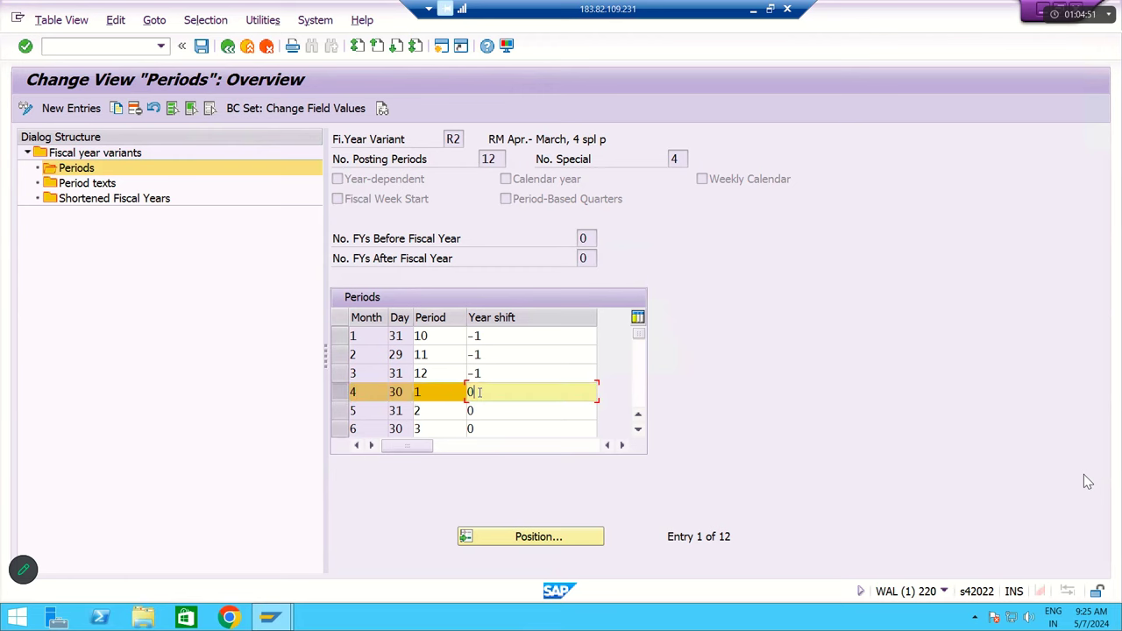
left_click(422, 391)
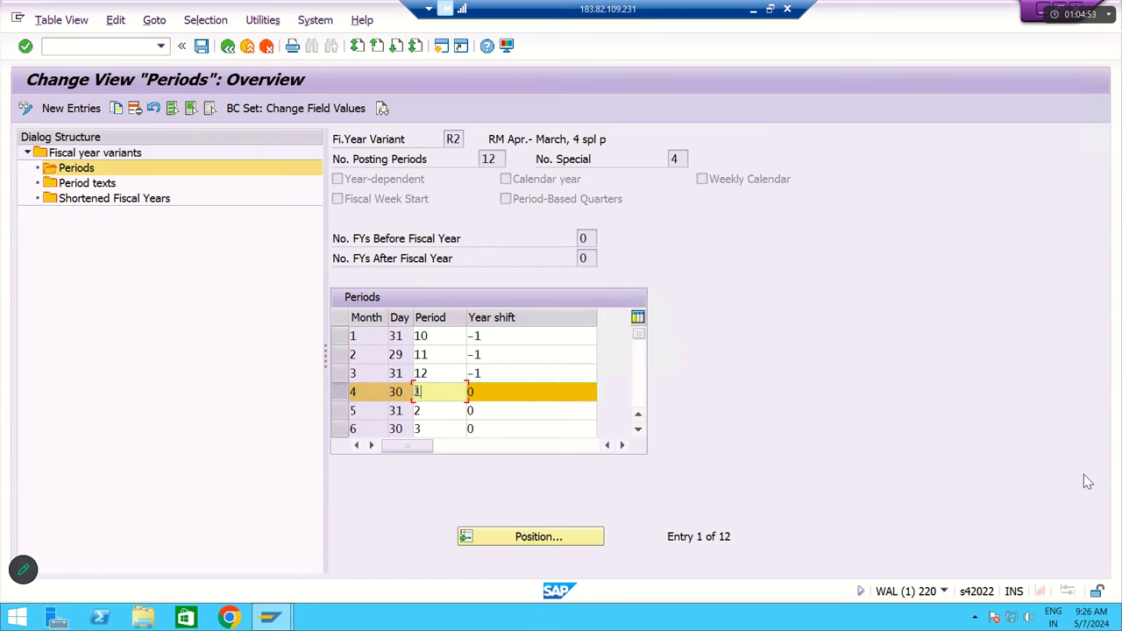
left_click(373, 394)
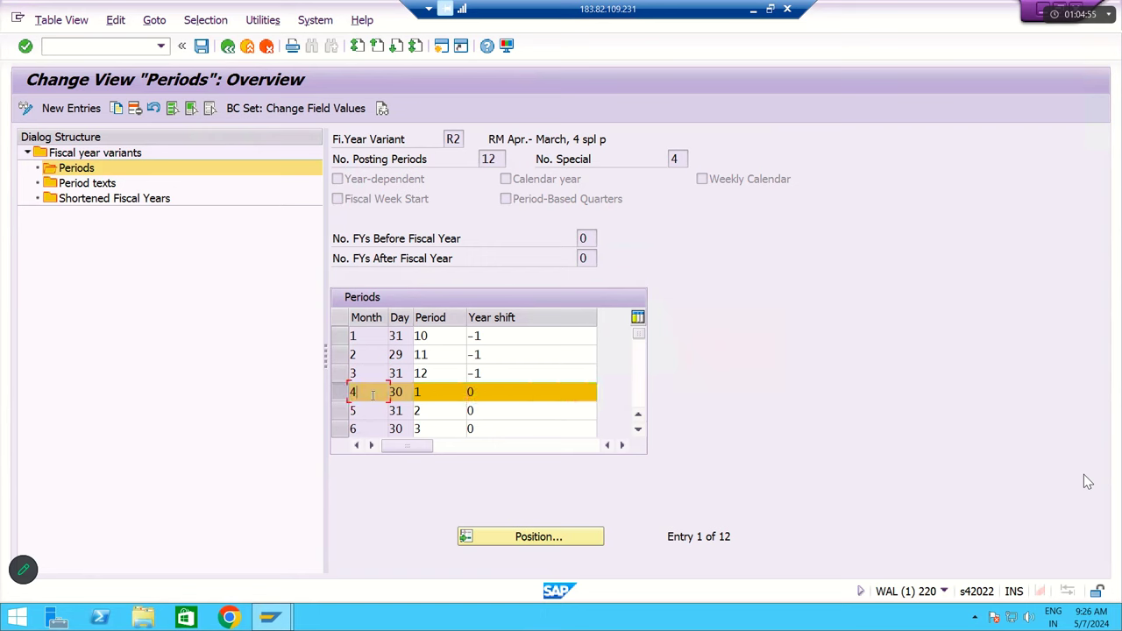
left_click(479, 392)
Go through the rows for months 5 to 12 of variant R2, marking them to review their periods and year shifts.
scroll(437, 391, "down", 3)
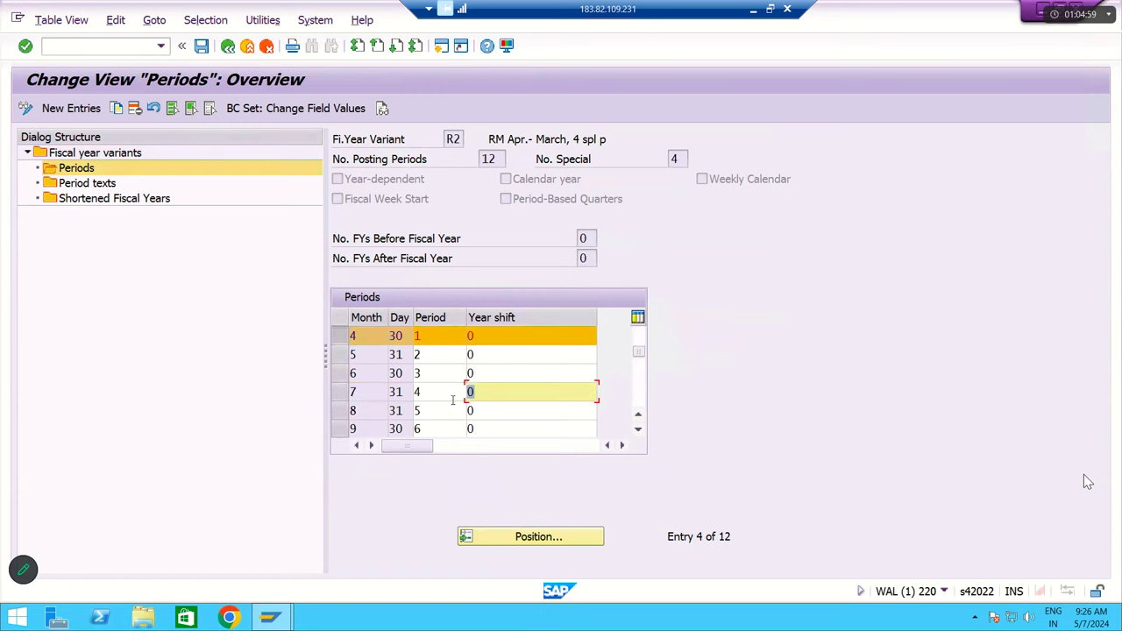
scroll(397, 392, "up", 1)
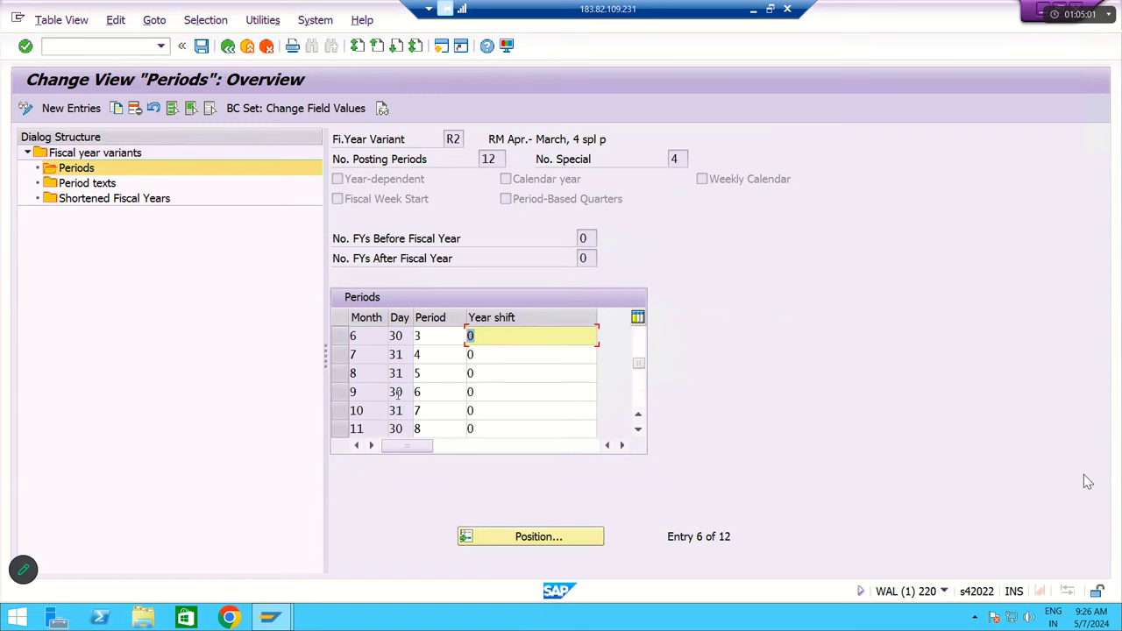
scroll(397, 392, "up", 1)
left_click_drag(340, 379, 343, 414)
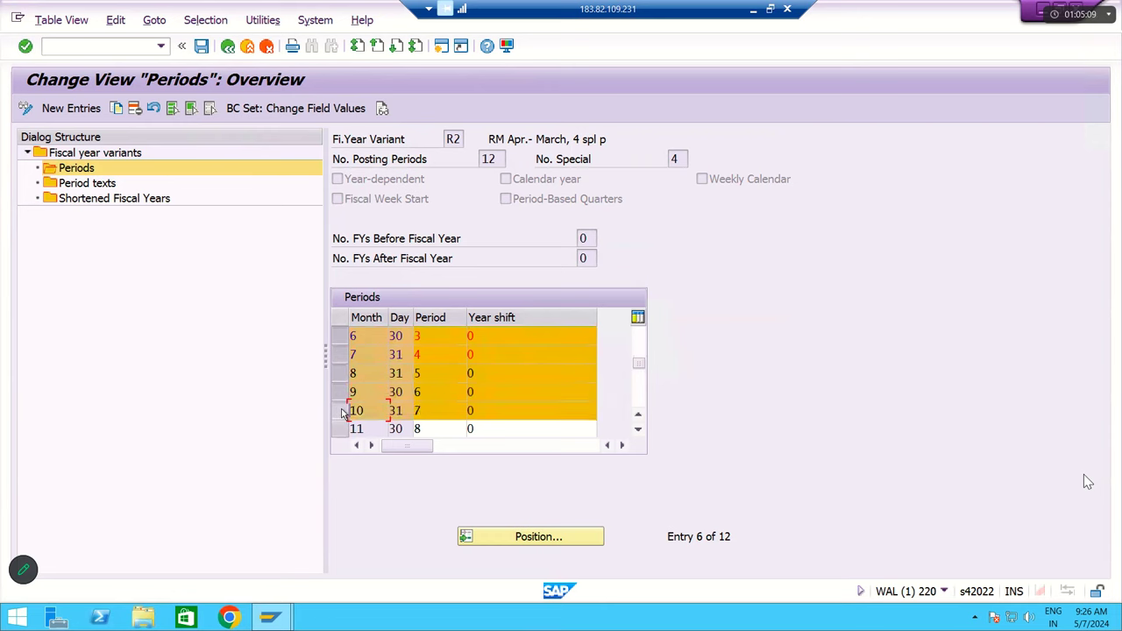
scroll(379, 399, "down", 2)
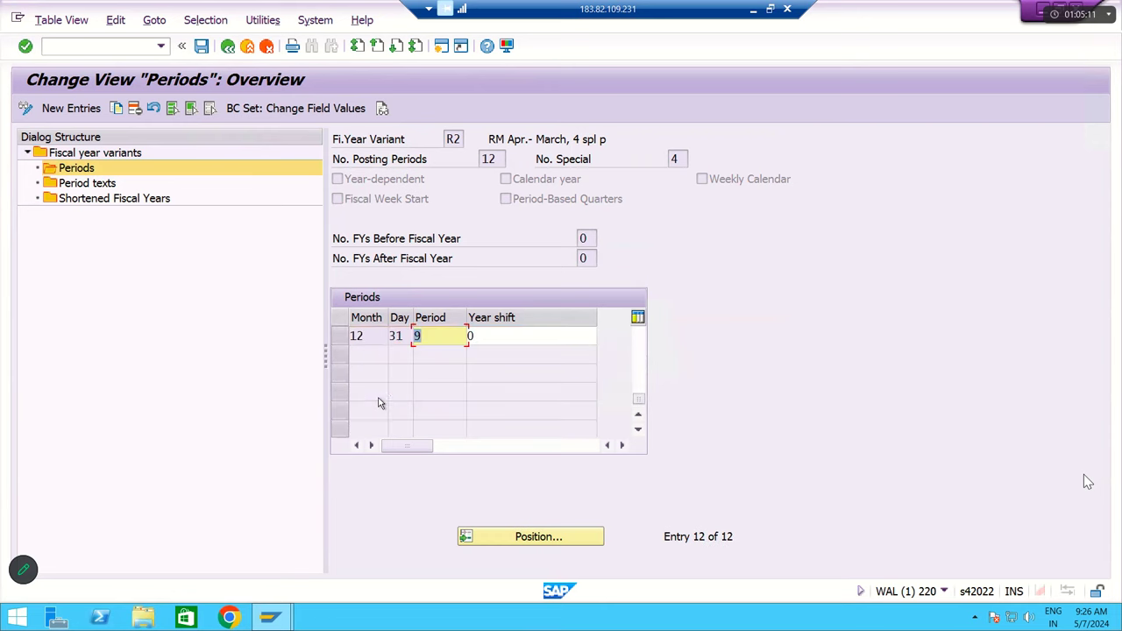
scroll(378, 397, "up", 1)
scroll(379, 398, "up", 1)
scroll(346, 386, "down", 2)
scroll(345, 376, "up", 1)
left_click(346, 377)
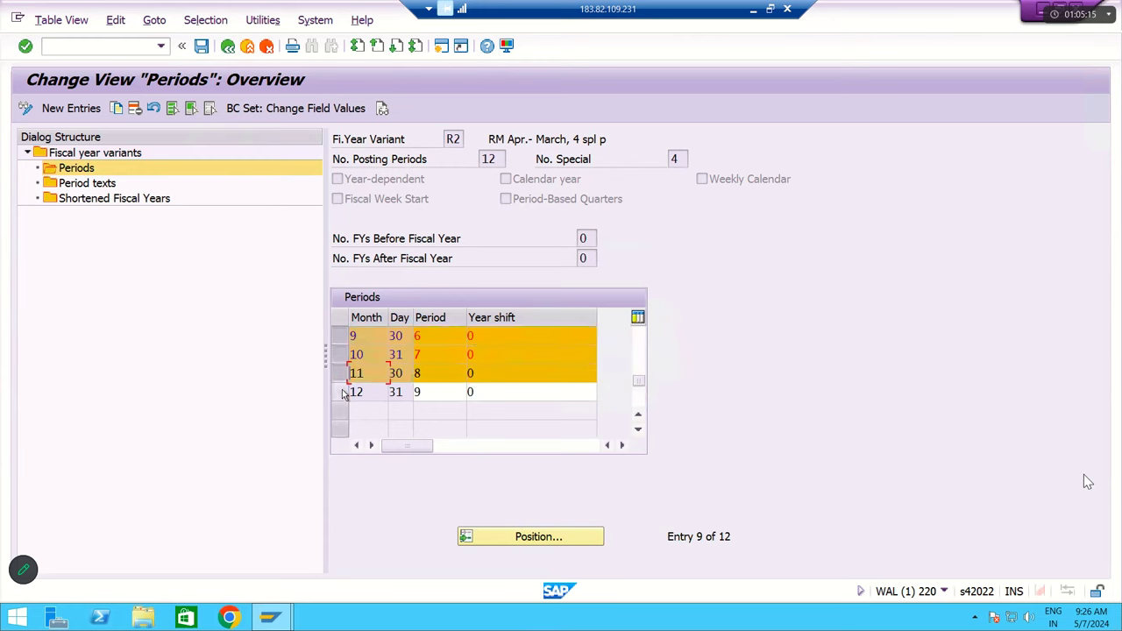
left_click(346, 393)
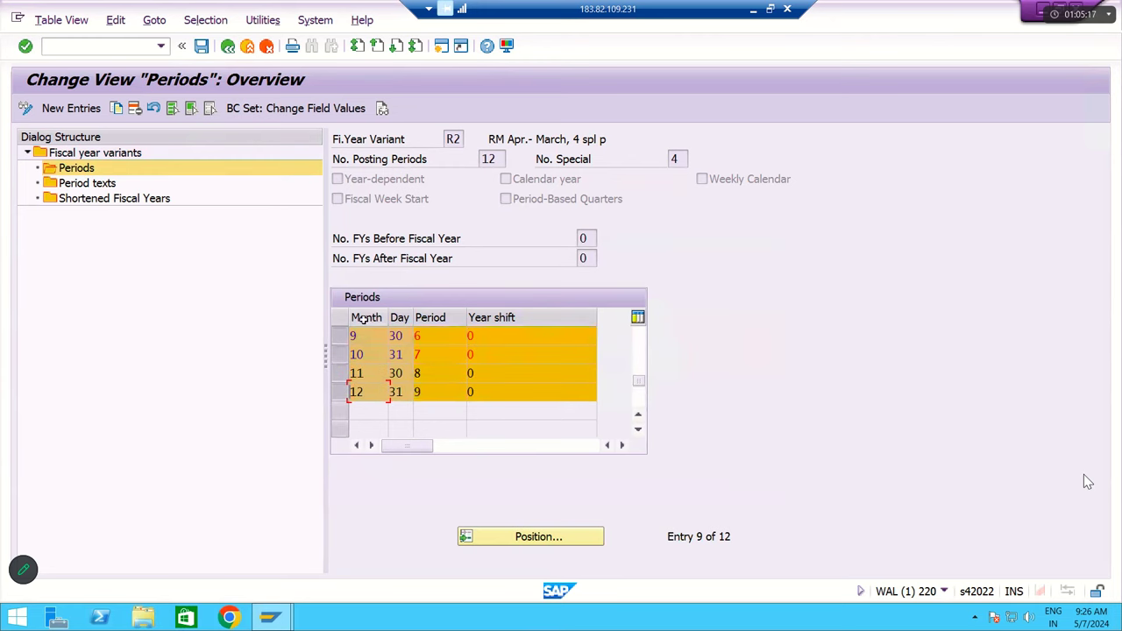
left_click_drag(361, 393, 343, 395)
double_click(421, 394)
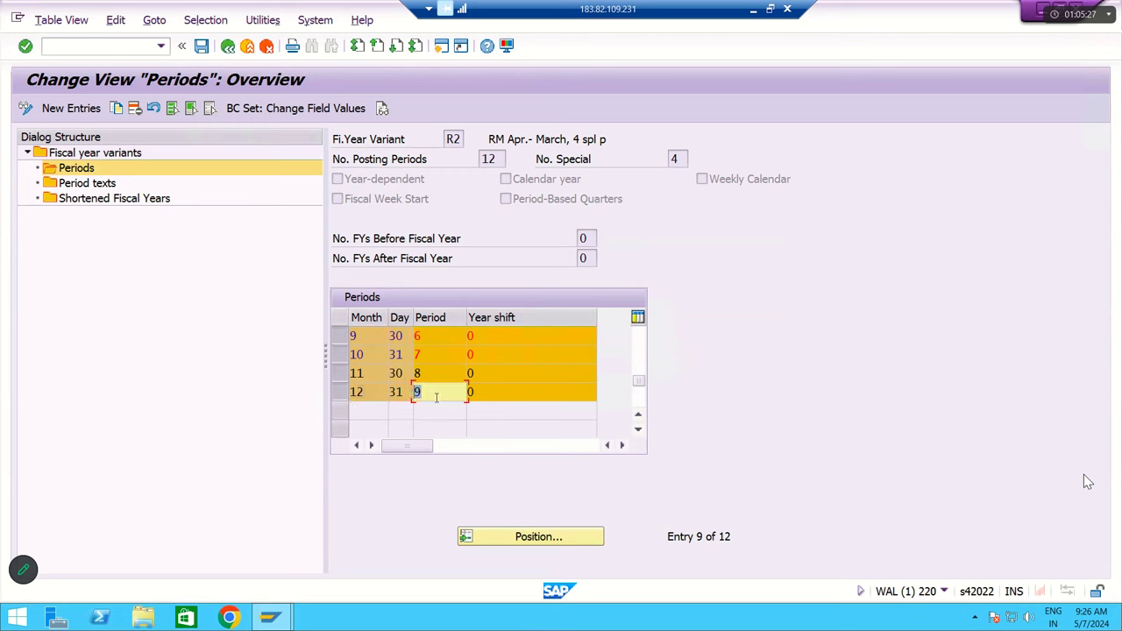
left_click(477, 391)
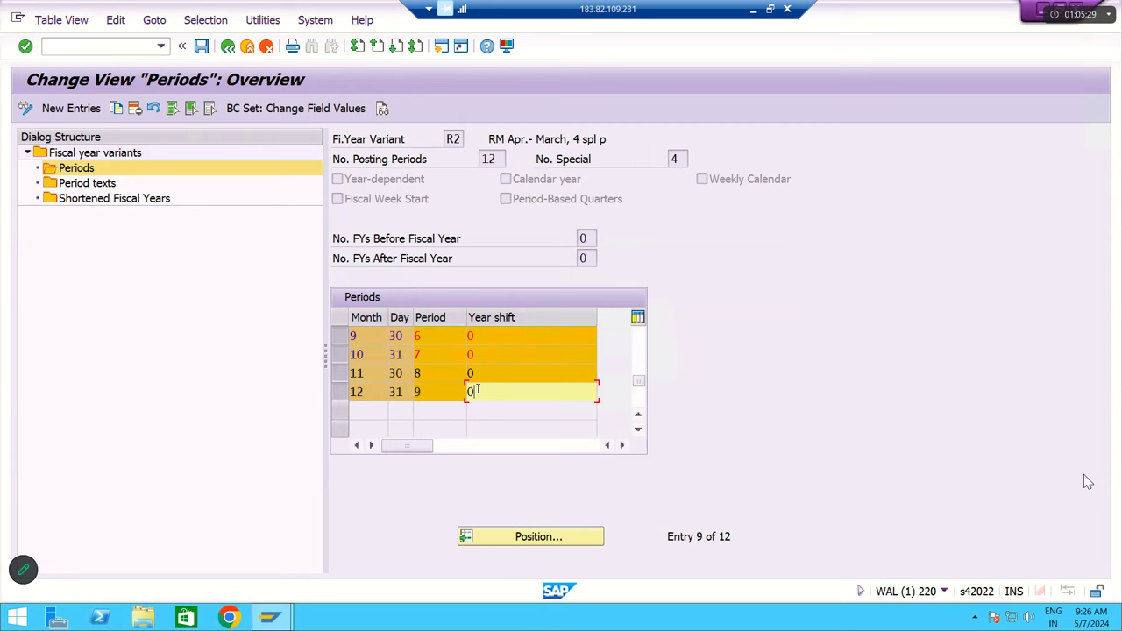
Mark the January and February rows of variant R2, examine their period and year shift, and compare them with the December row.
key("Return")
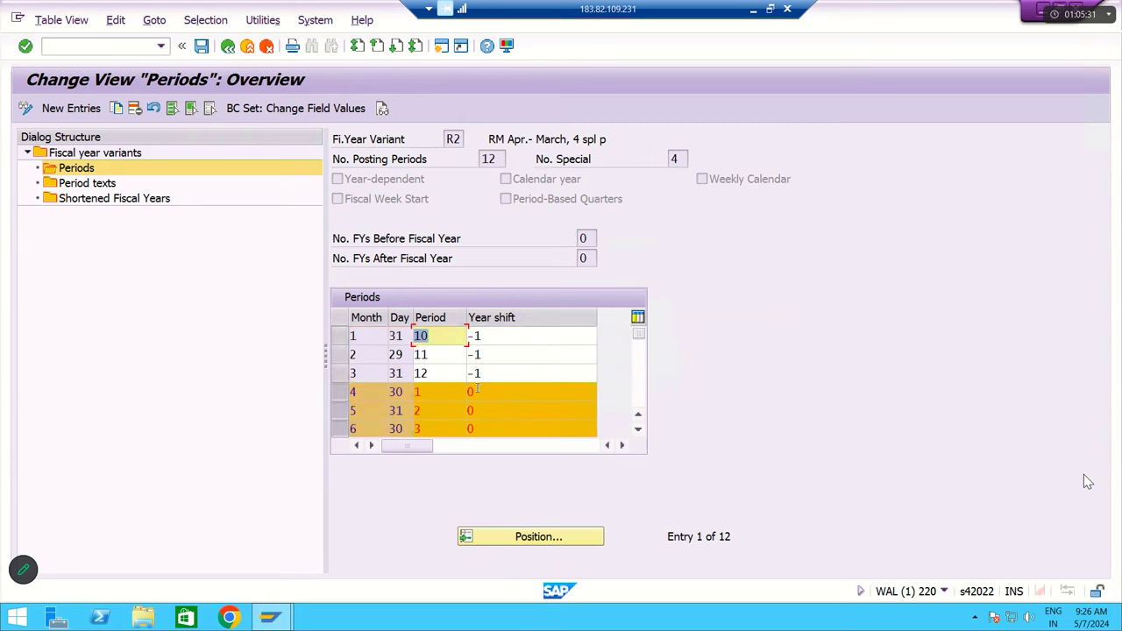
left_click(344, 342)
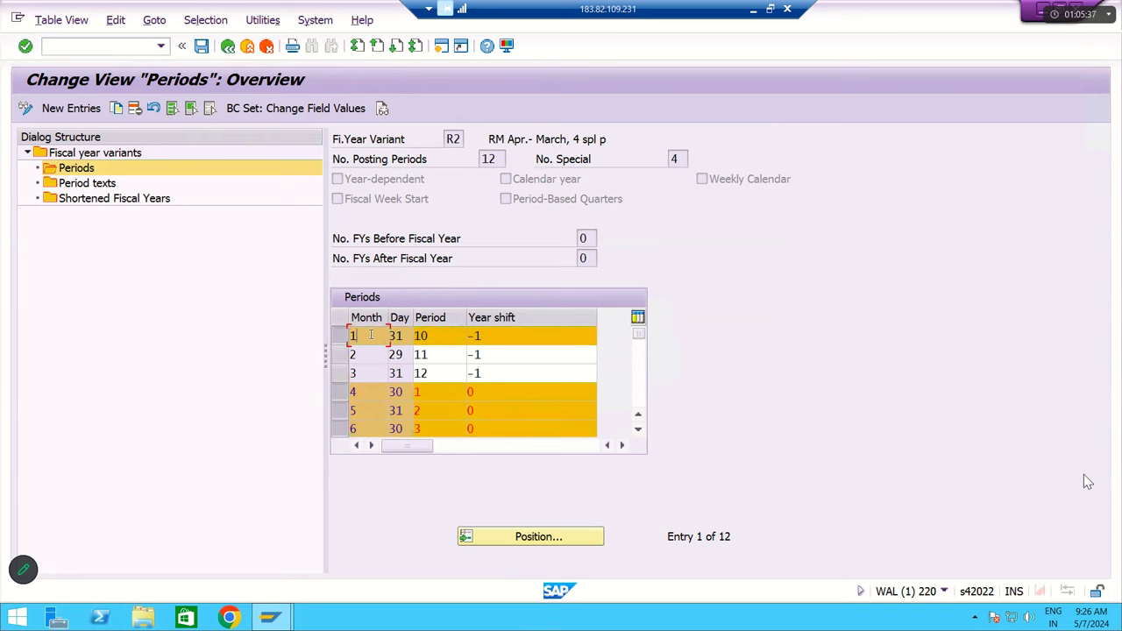
double_click(430, 336)
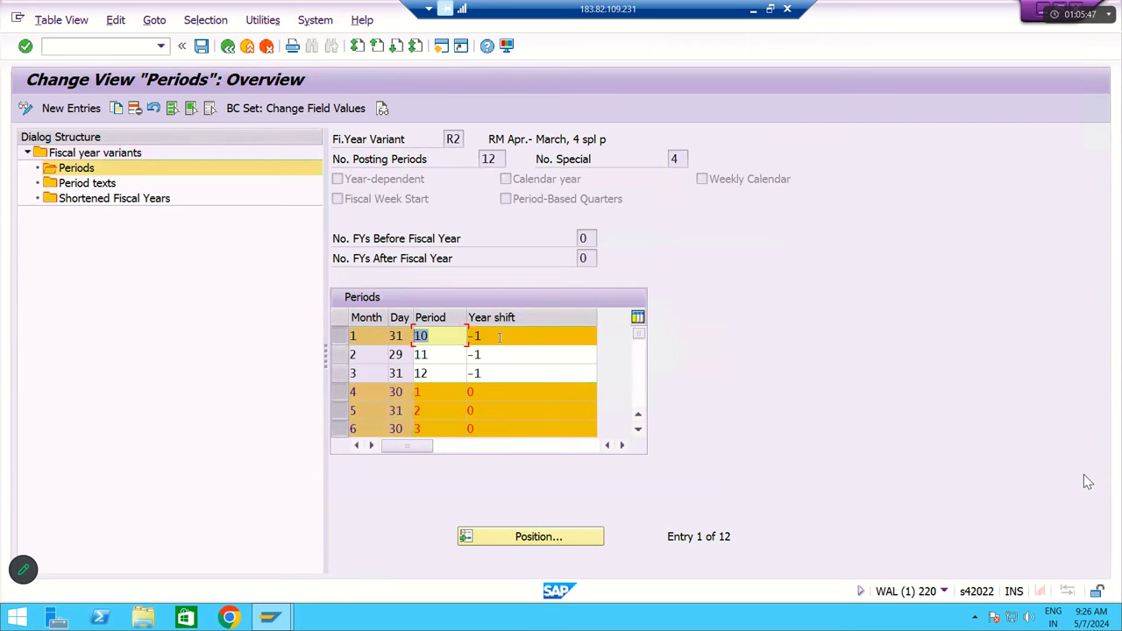
key("Tab")
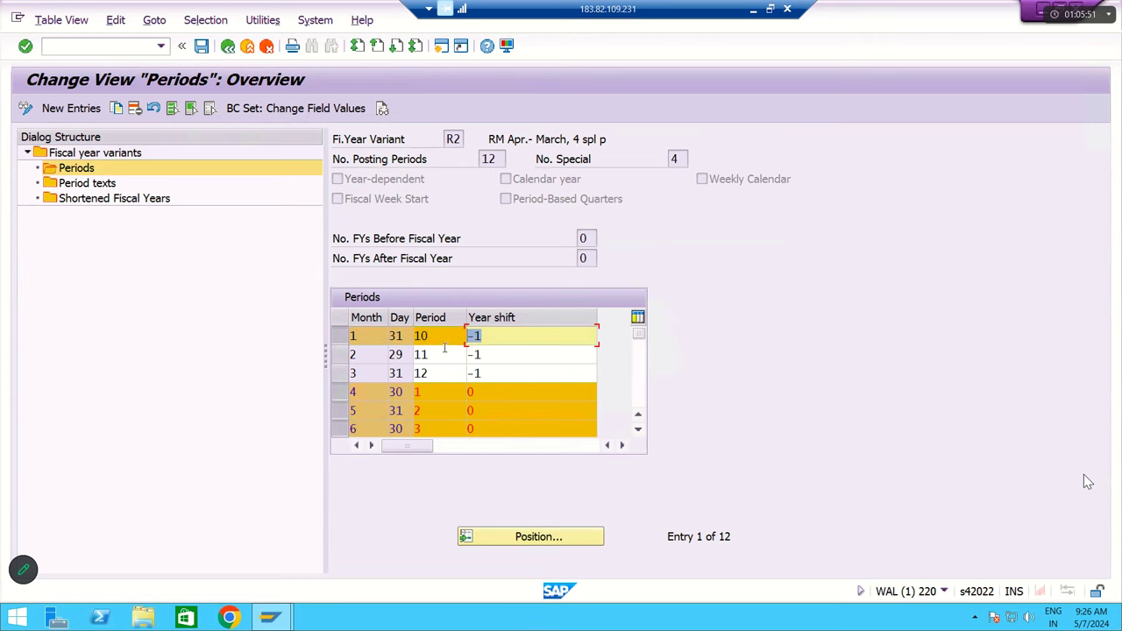
left_click(346, 355)
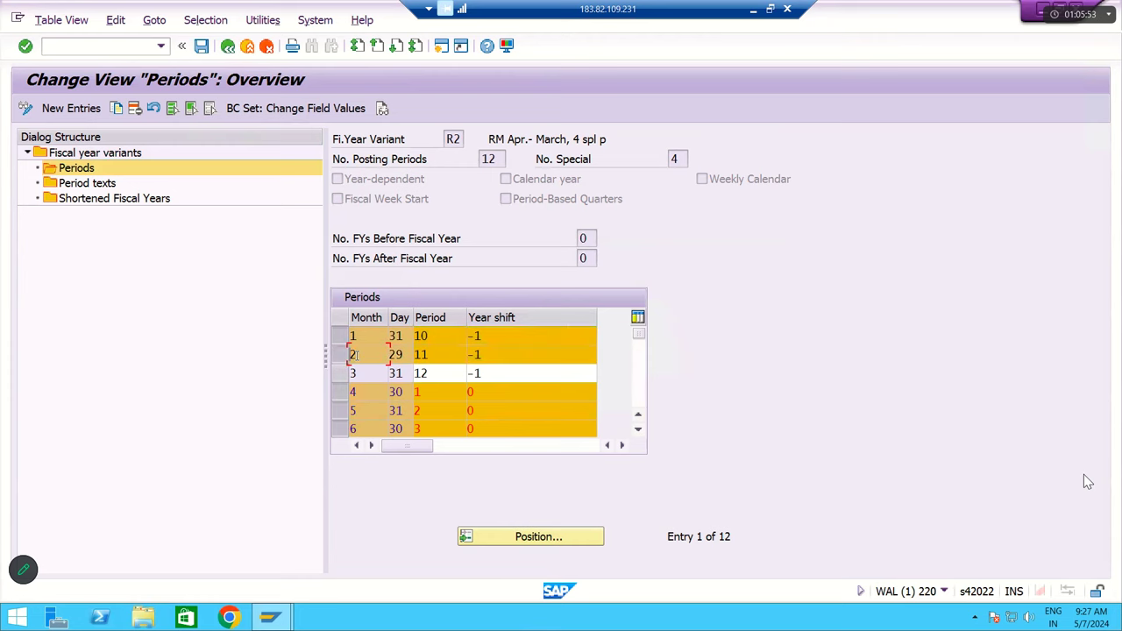
key("Tab")
key("Tab")
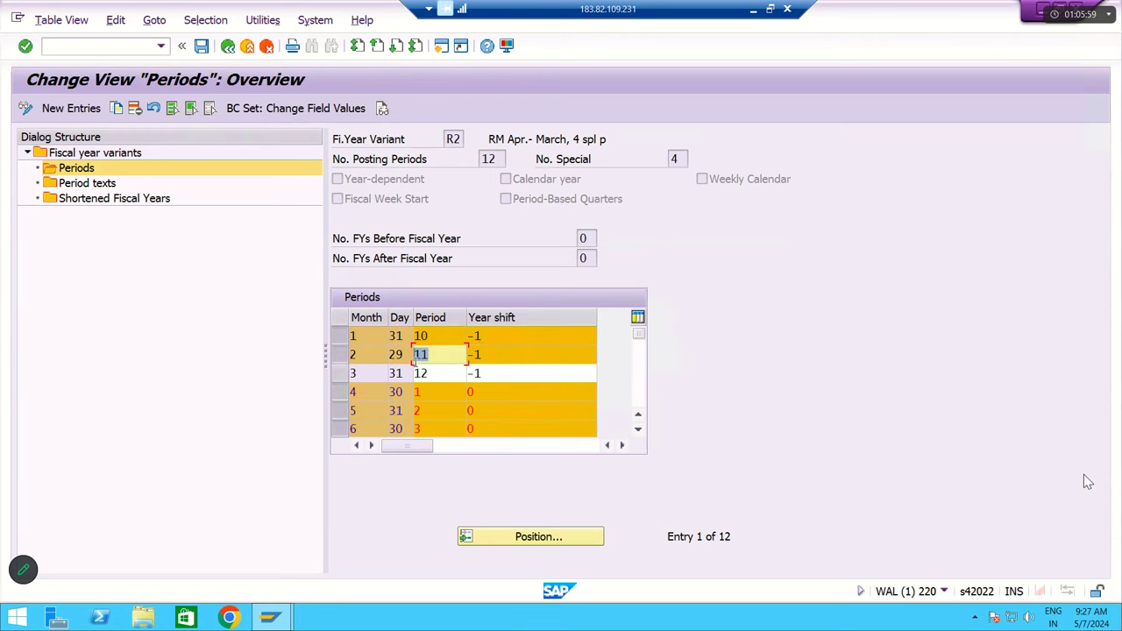
key("Tab")
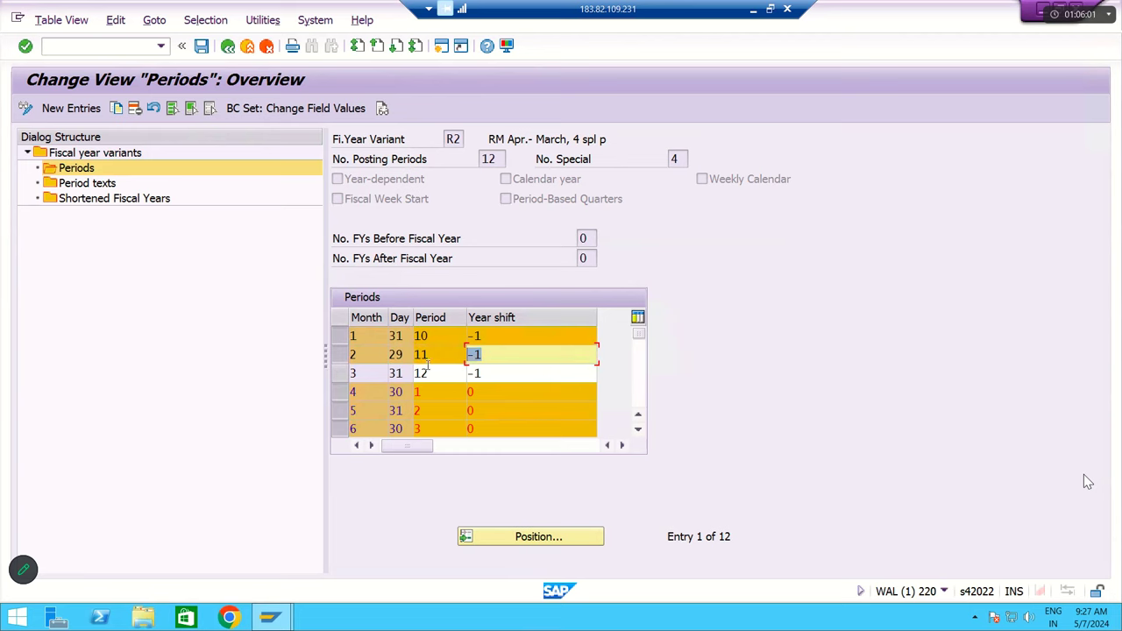
scroll(465, 361, "down", 4)
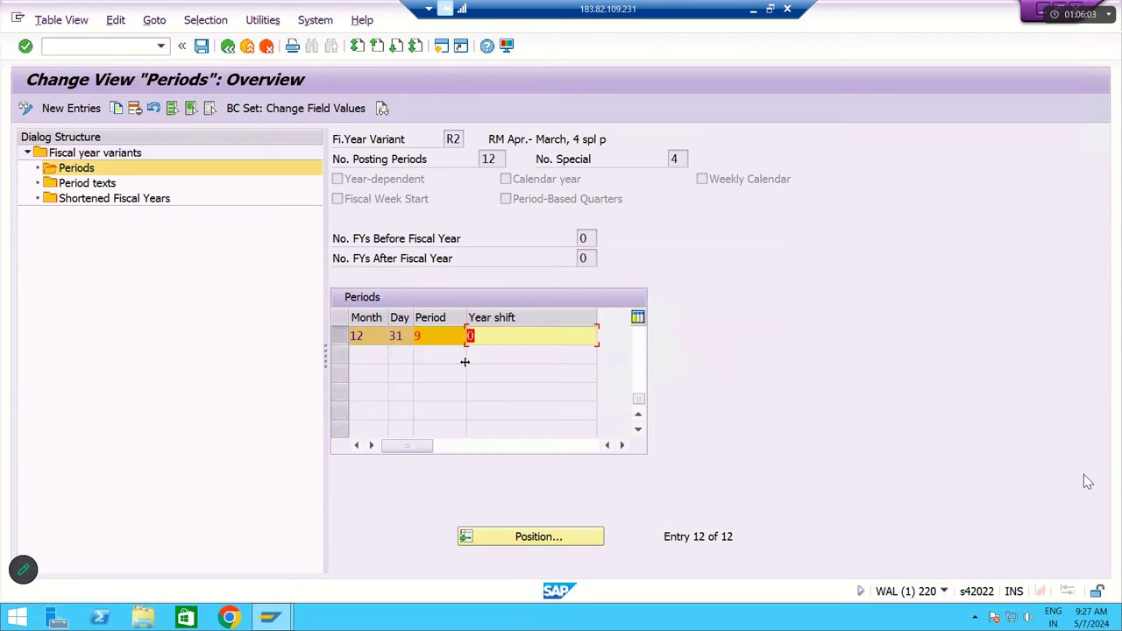
scroll(465, 362, "up", 4)
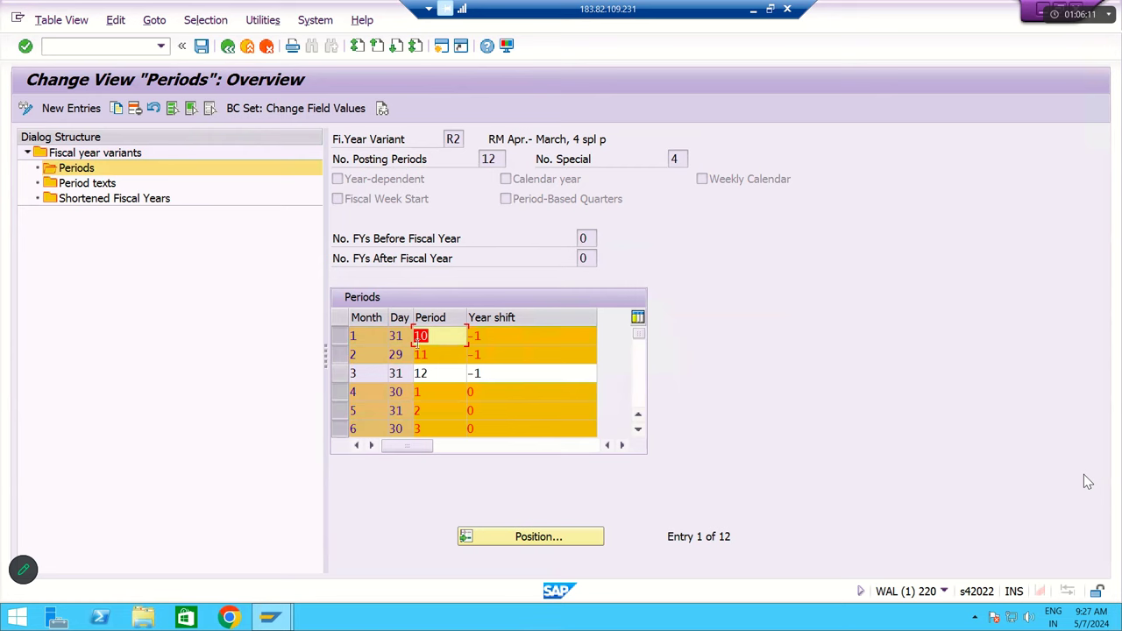
Save the periods of variant R2 and return to the IMG structure.
left_click(202, 46)
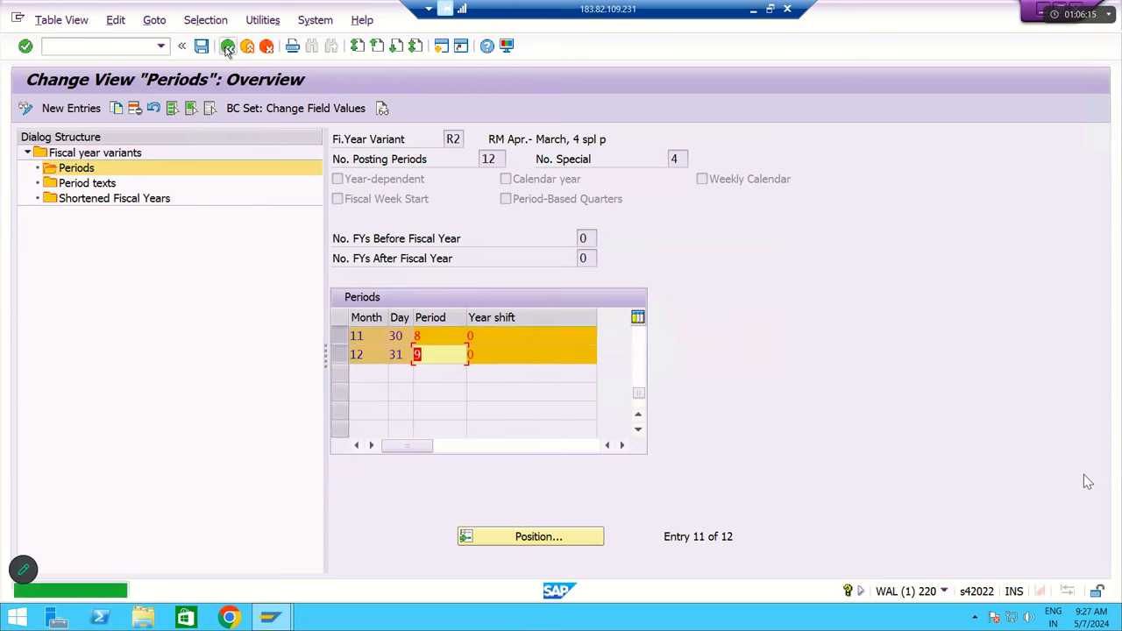
left_click(227, 47)
left_click(227, 47)
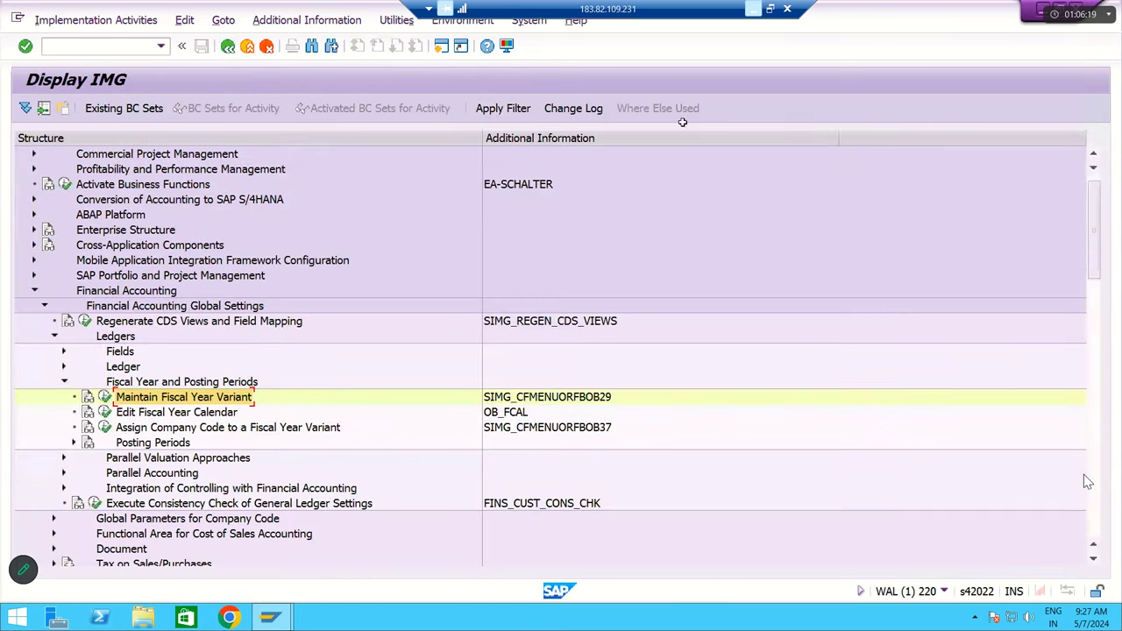
Switch to the SAP FI_New workbook in Excel, check the configuration task that follows, and return to SAP.
left_click(753, 9)
scroll(588, 408, "down", 2)
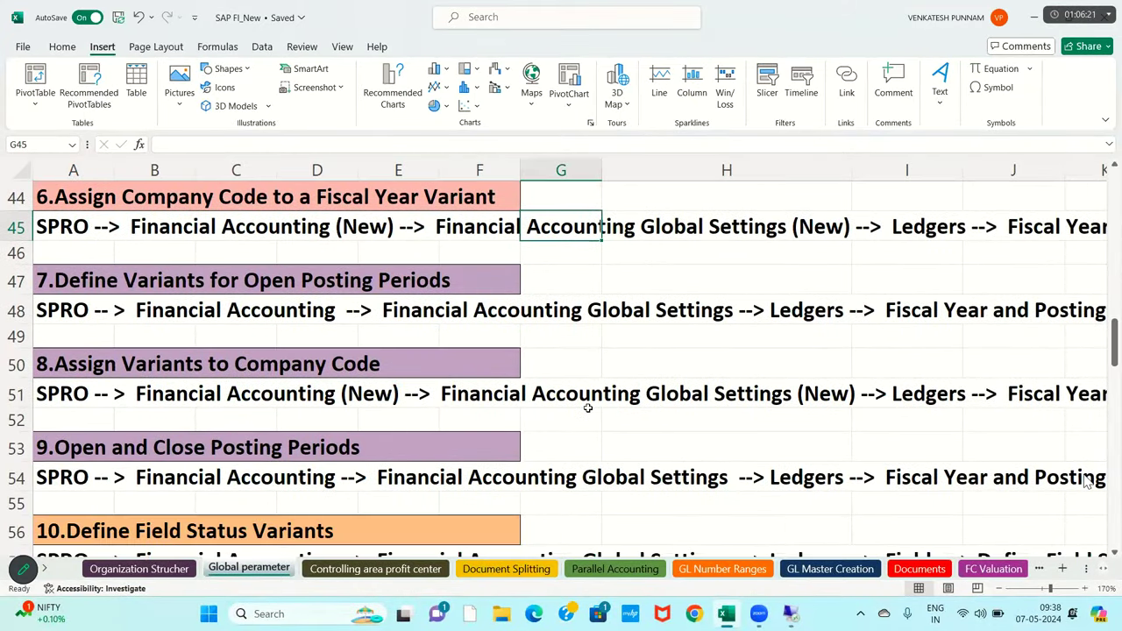
key("alt+Tab")
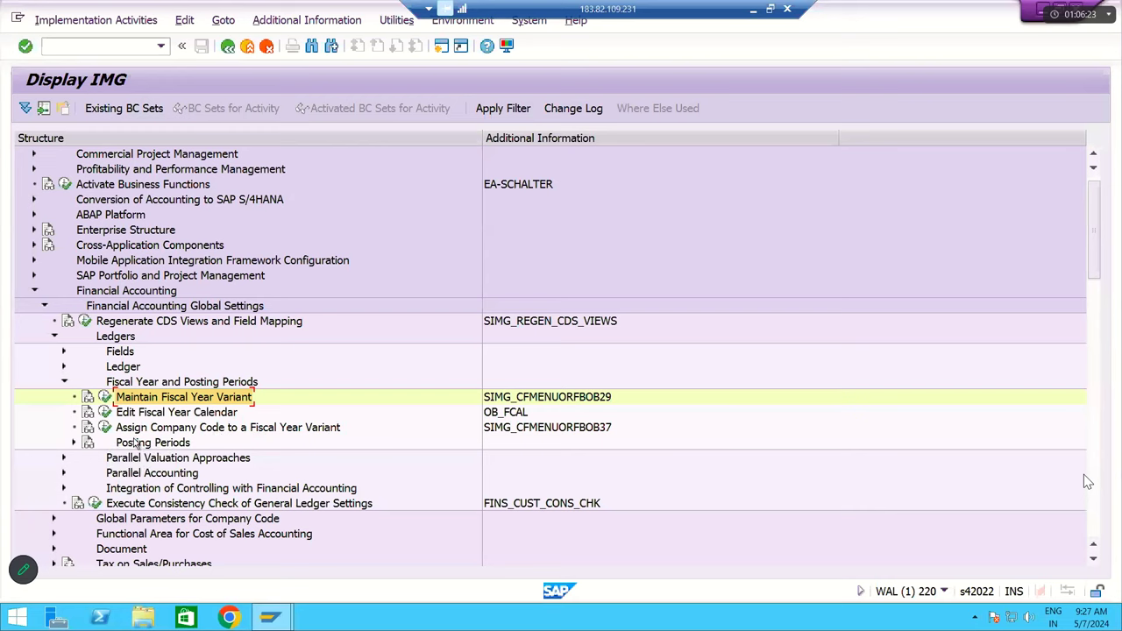
left_click(132, 430)
left_click(103, 428)
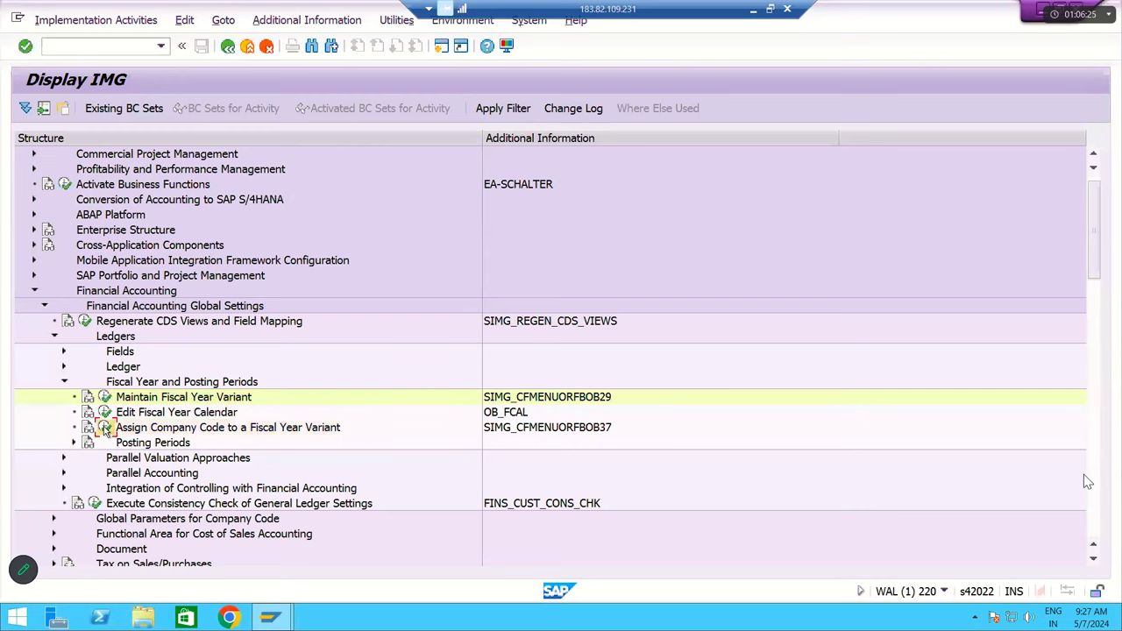
left_click(228, 49)
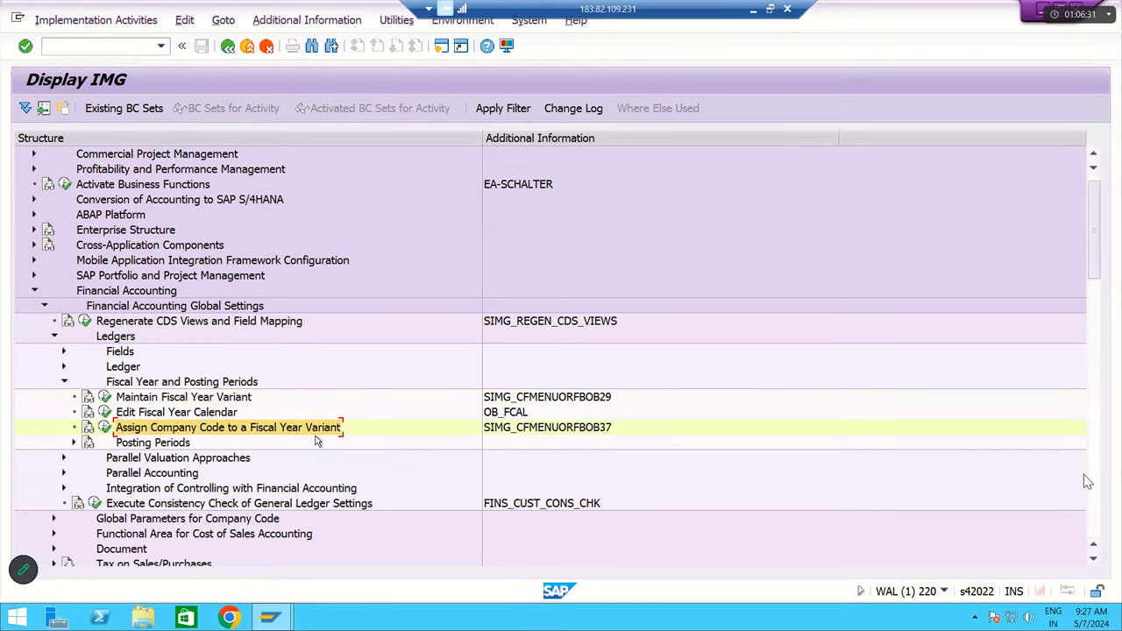
Open the Assign Company Code to a Fiscal Year Variant activity and position the list at company code RM11.
left_click(105, 429)
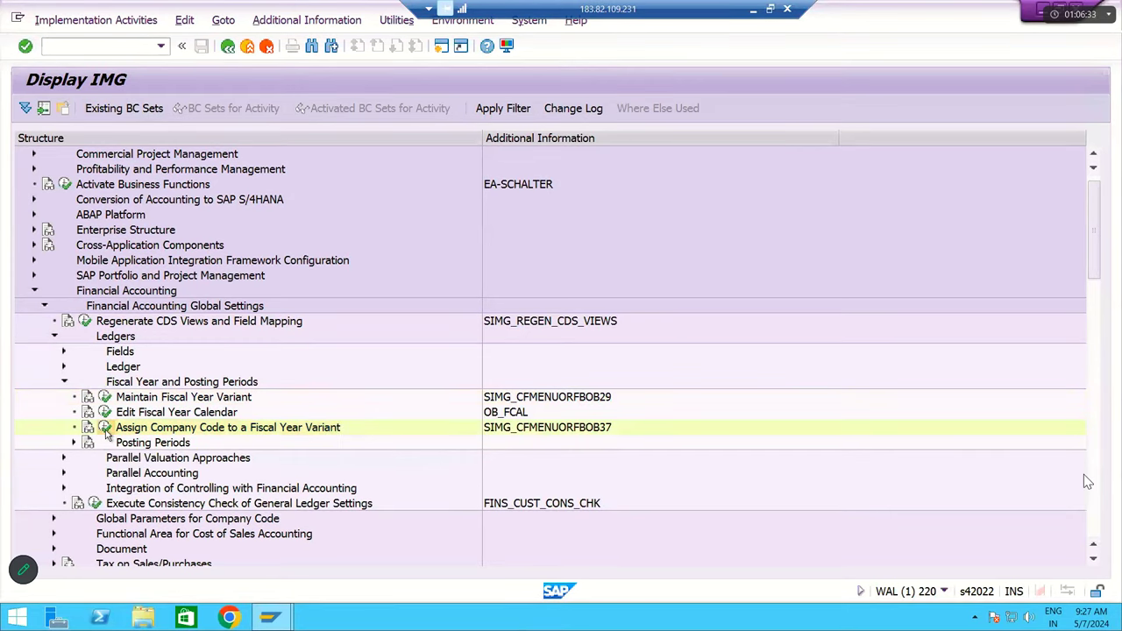
left_click(195, 538)
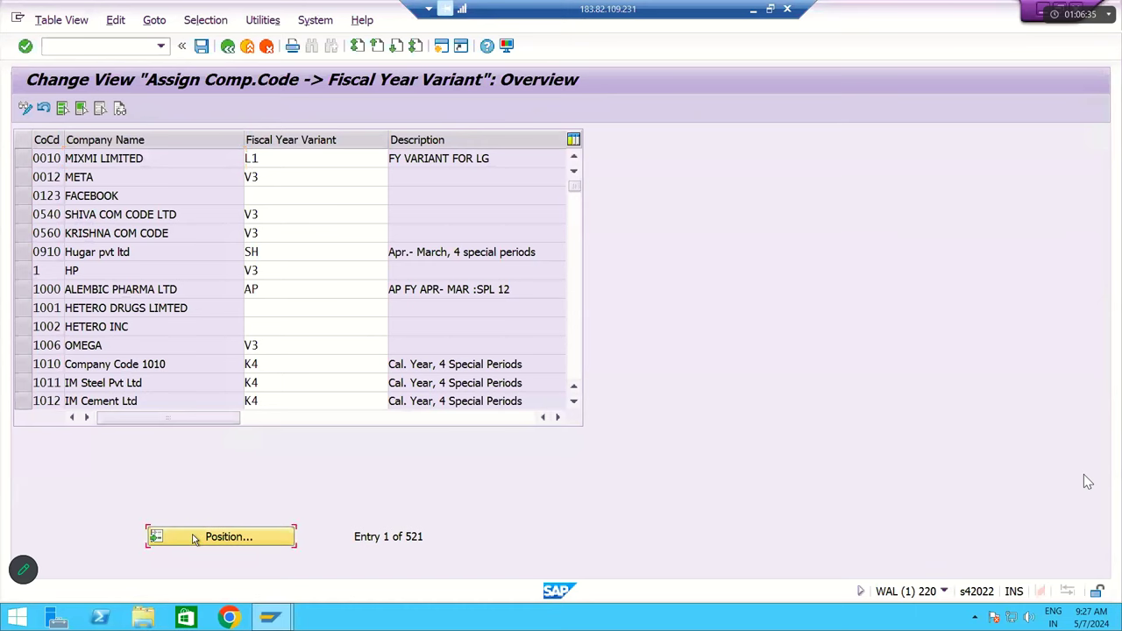
type("RM11")
key("Return")
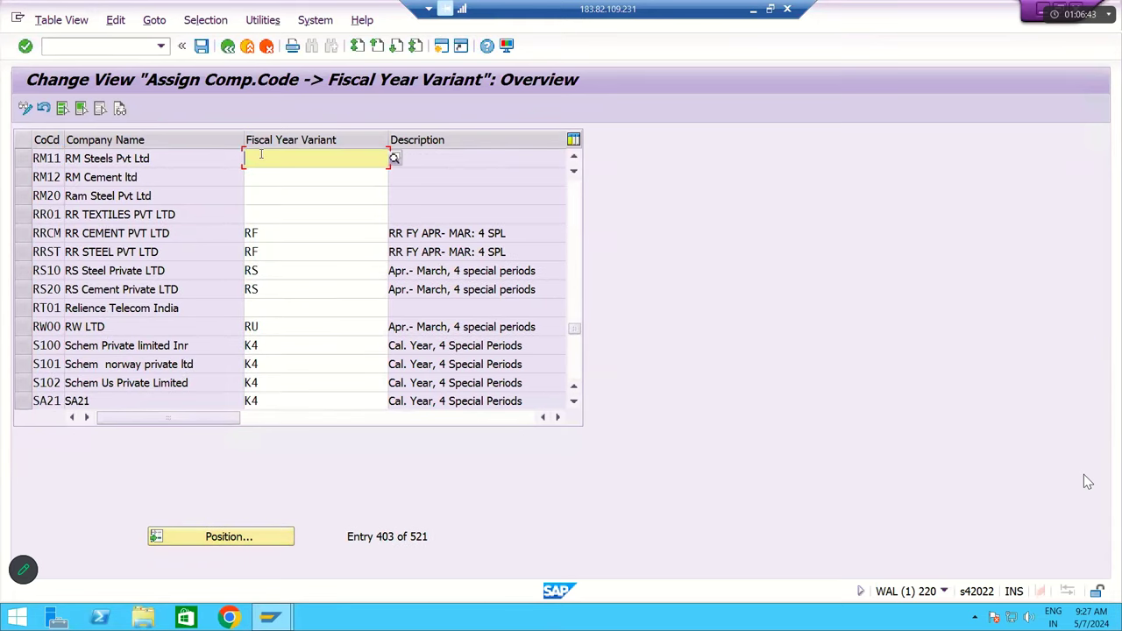
Assign fiscal year variant R2 to company codes RM11 and RM12, and check the variant description on both rows.
type("R")
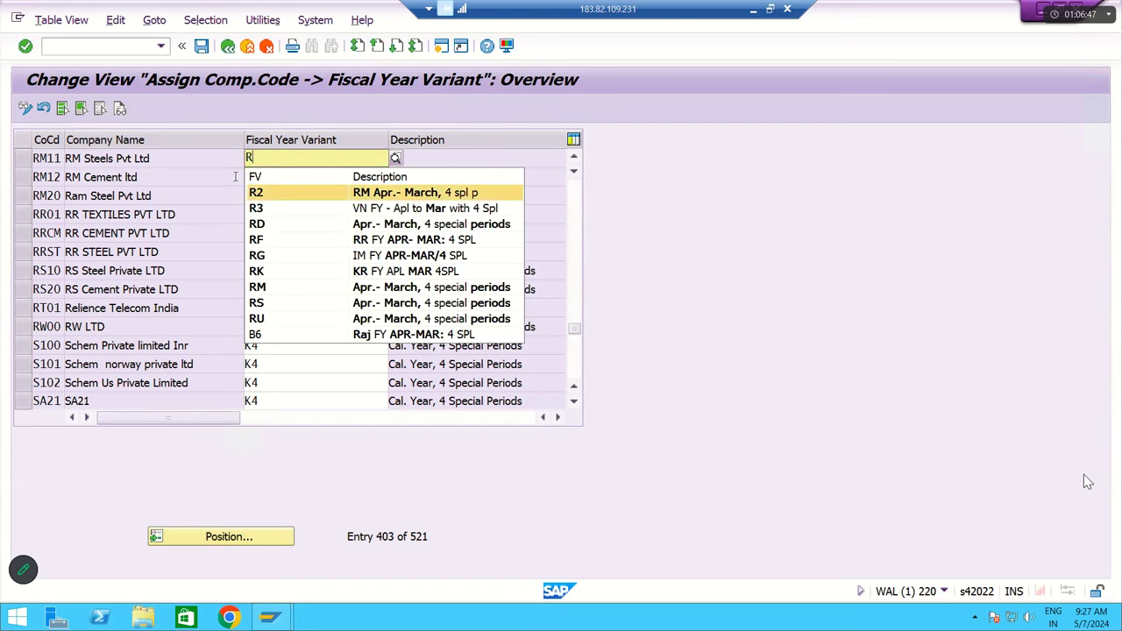
left_click(273, 187)
left_click(269, 179)
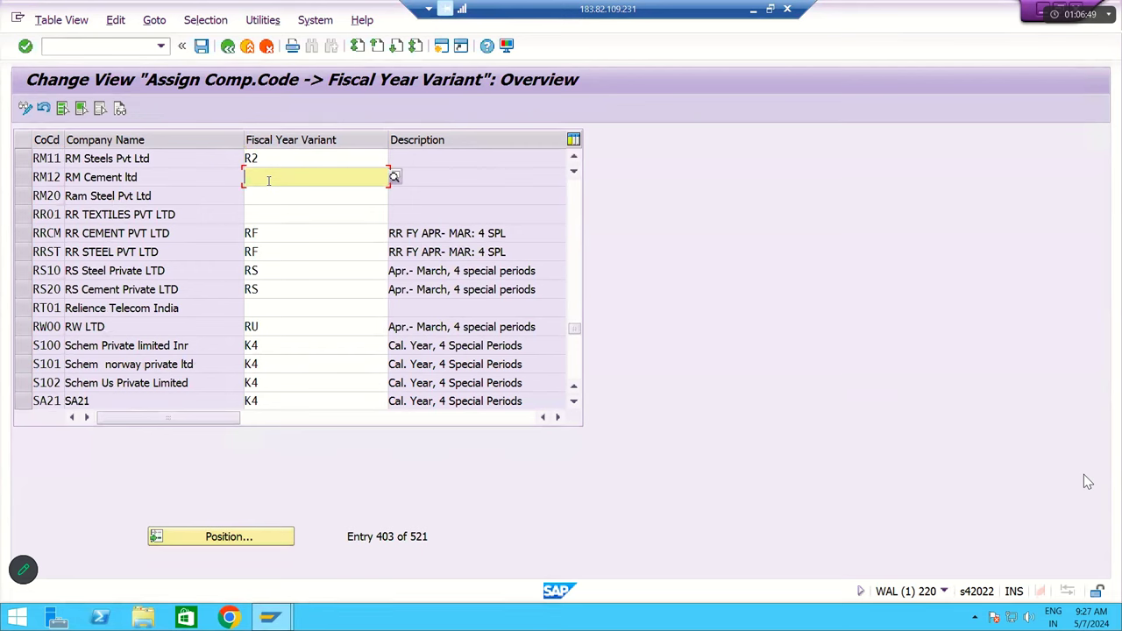
type("R2")
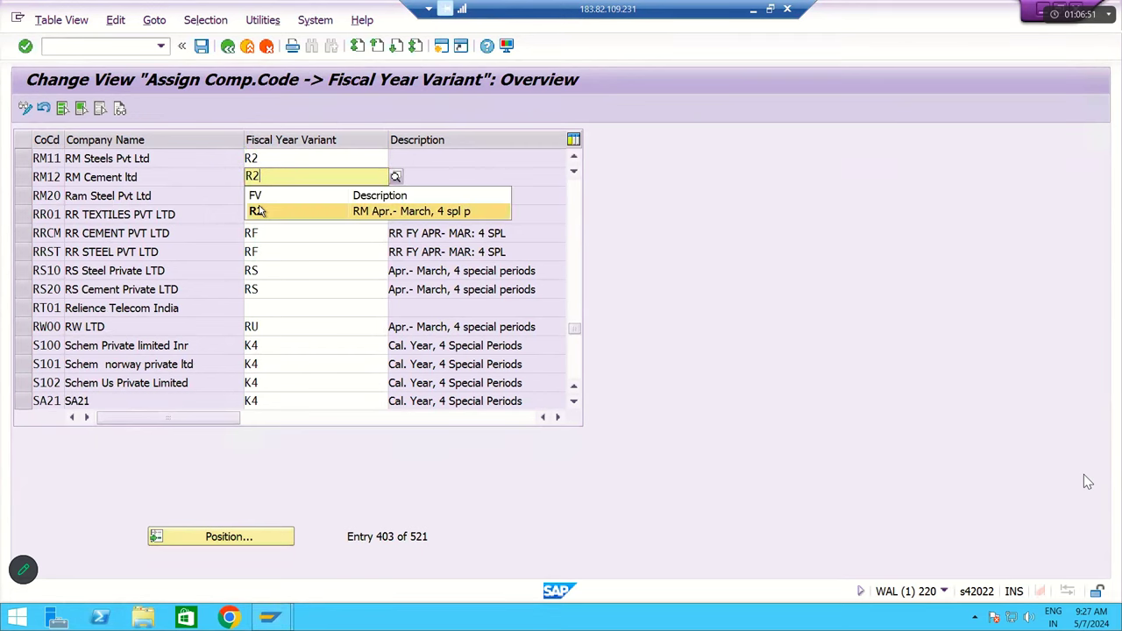
left_click(260, 212)
key("Return")
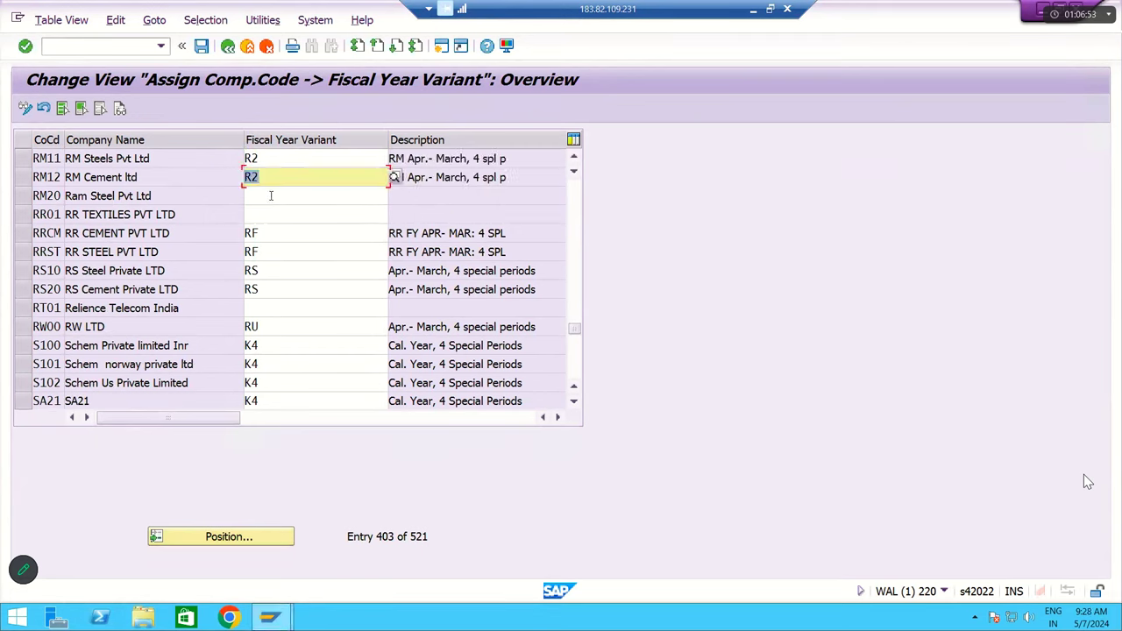
left_click(478, 178)
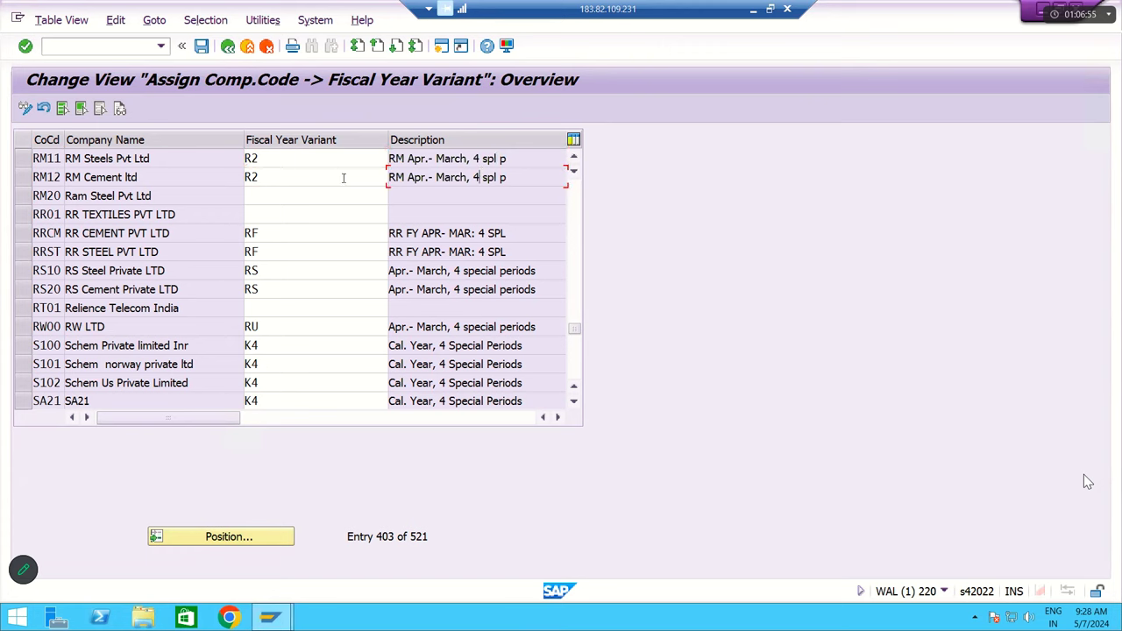
left_click(157, 179)
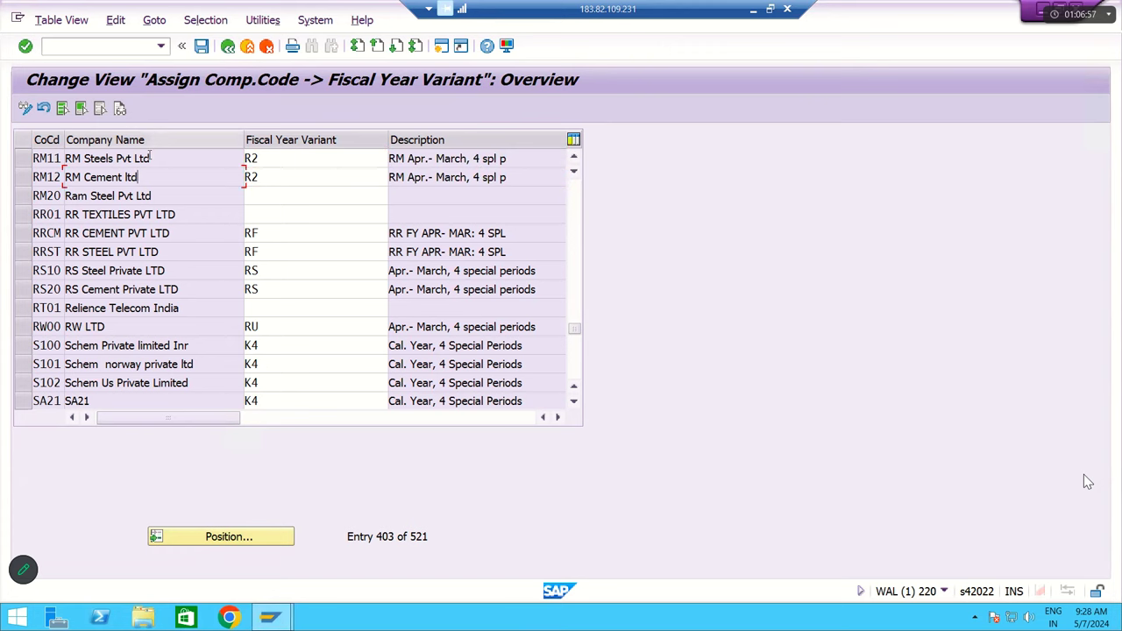
Save the fiscal year variant assignments of company codes RM11 and RM12.
left_click(202, 47)
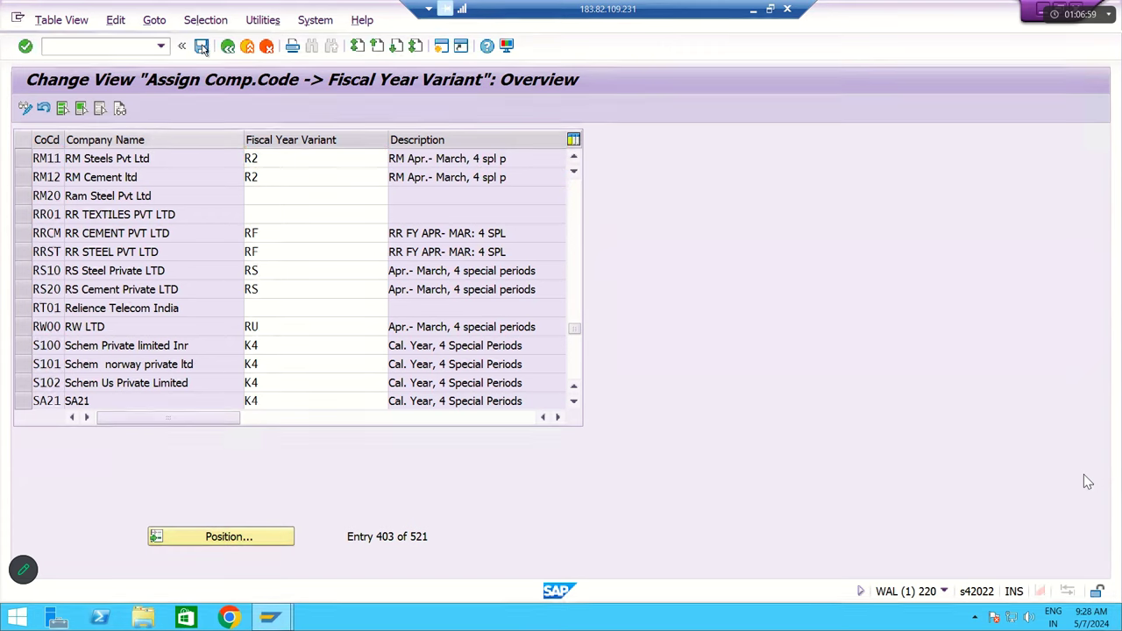
left_click(321, 280)
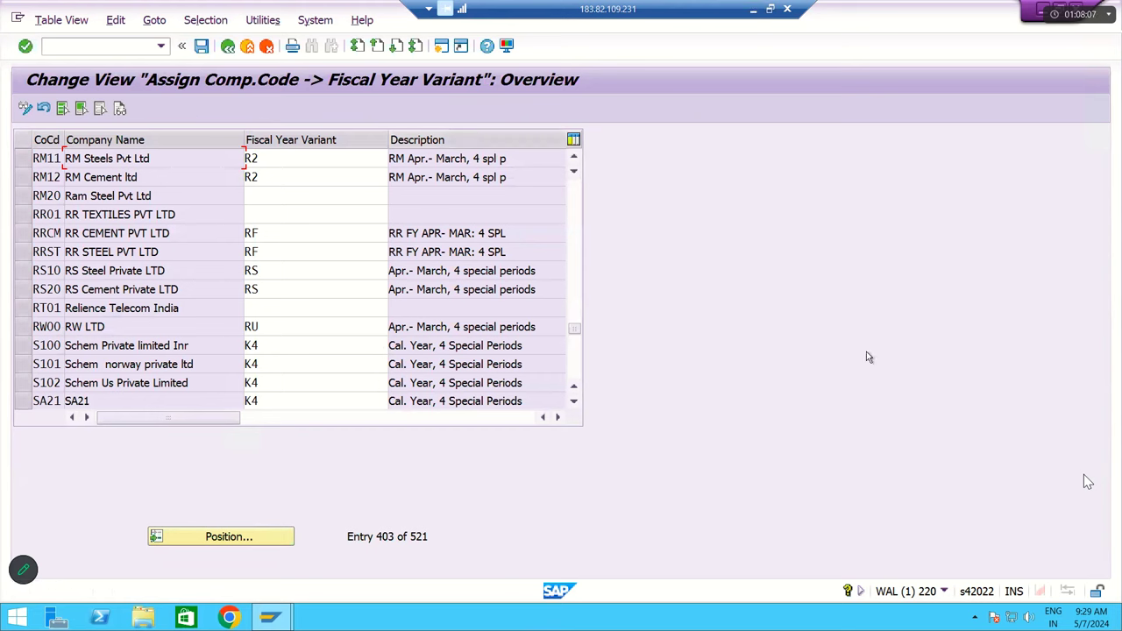
key("ctrl+s")
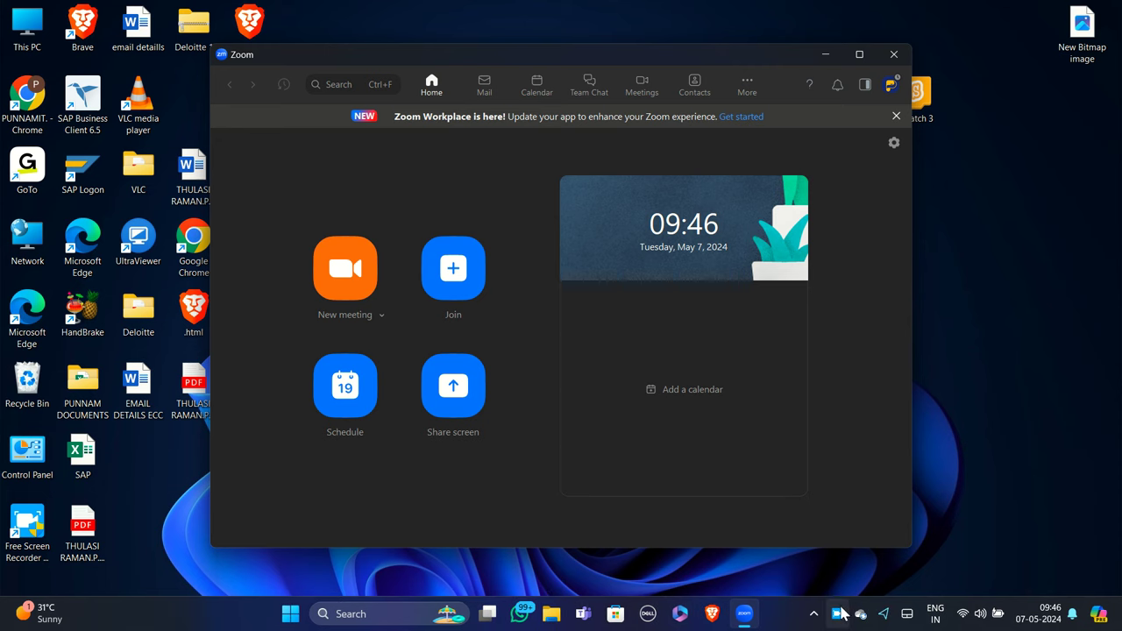
left_click(839, 619)
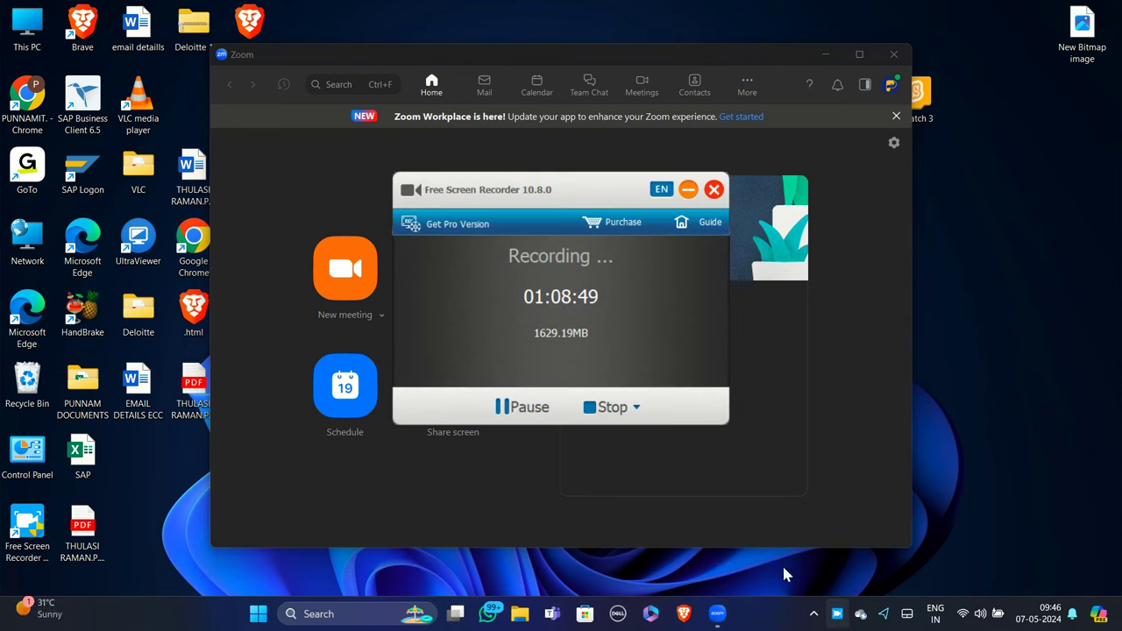